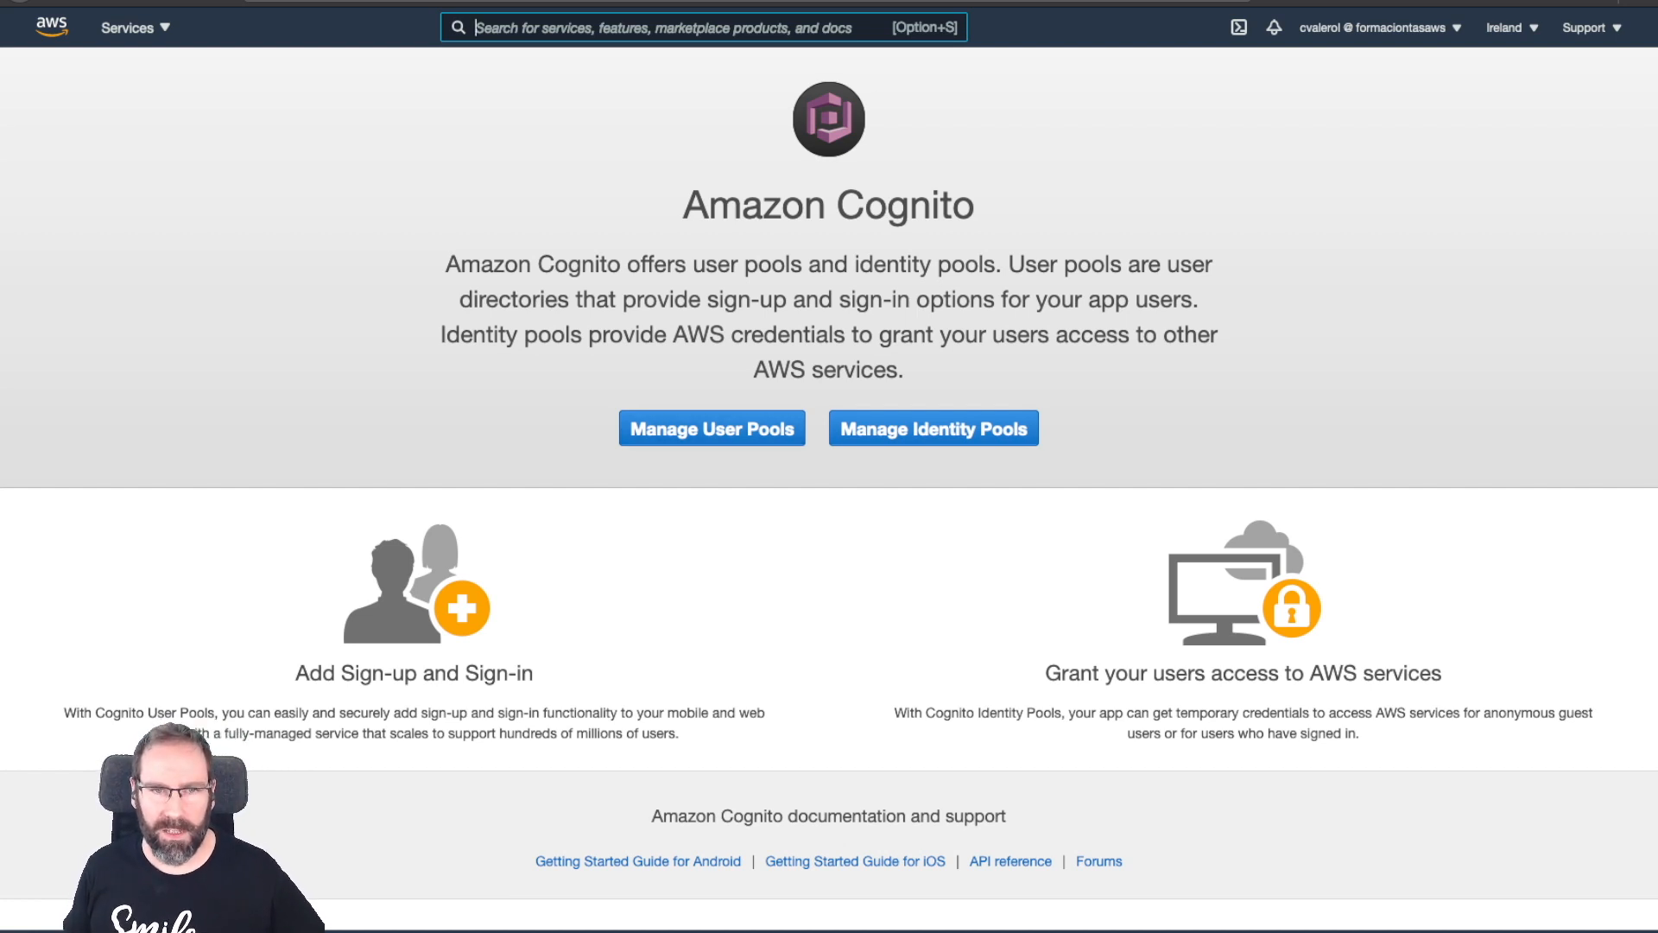
Open the coe-training-pool user pool's general settings after a brief look at Federated Identities.
{"action": "left_click", "coordinate": [711, 429]}
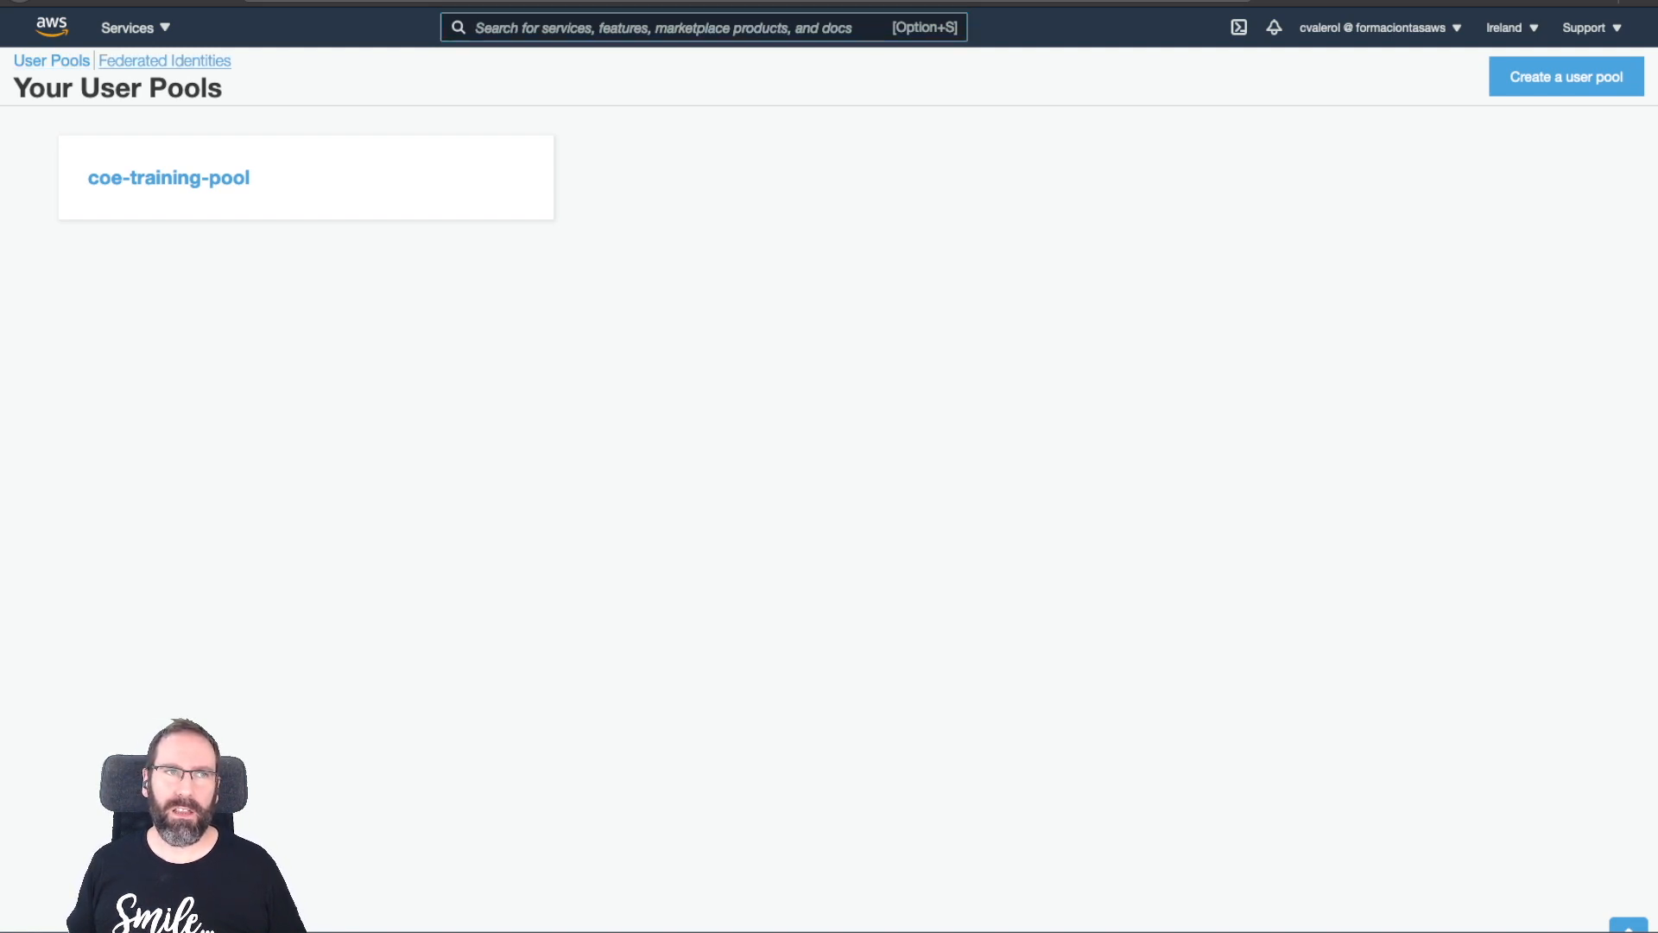
{"action": "left_click", "coordinate": [164, 61]}
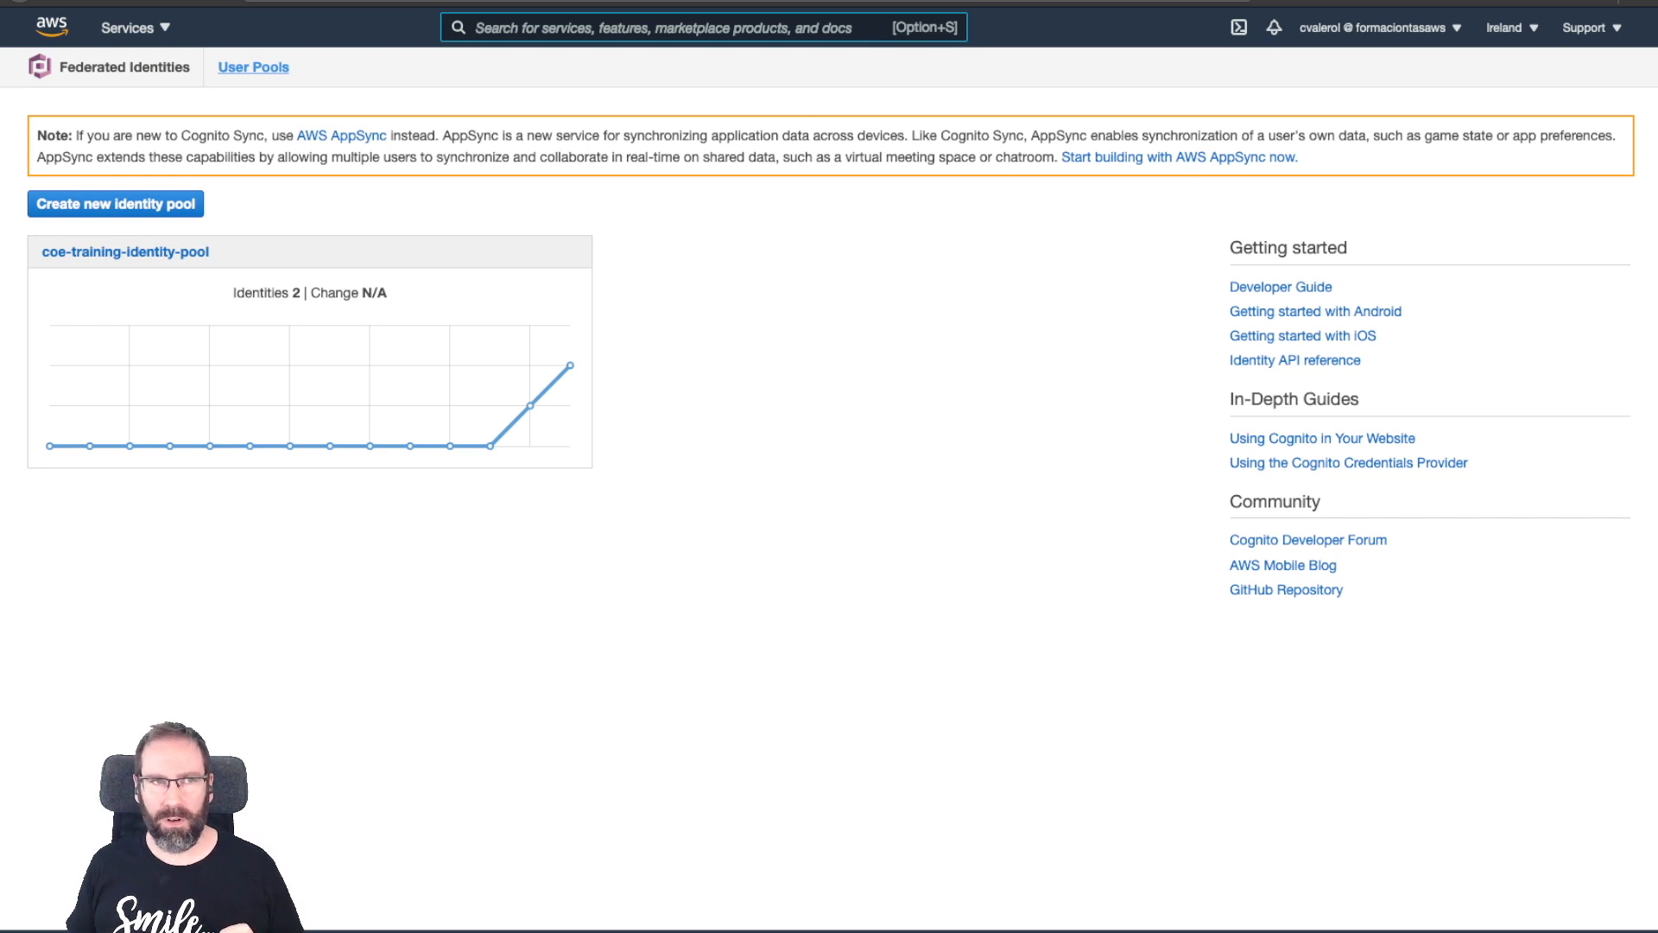
{"action": "left_click", "coordinate": [253, 67]}
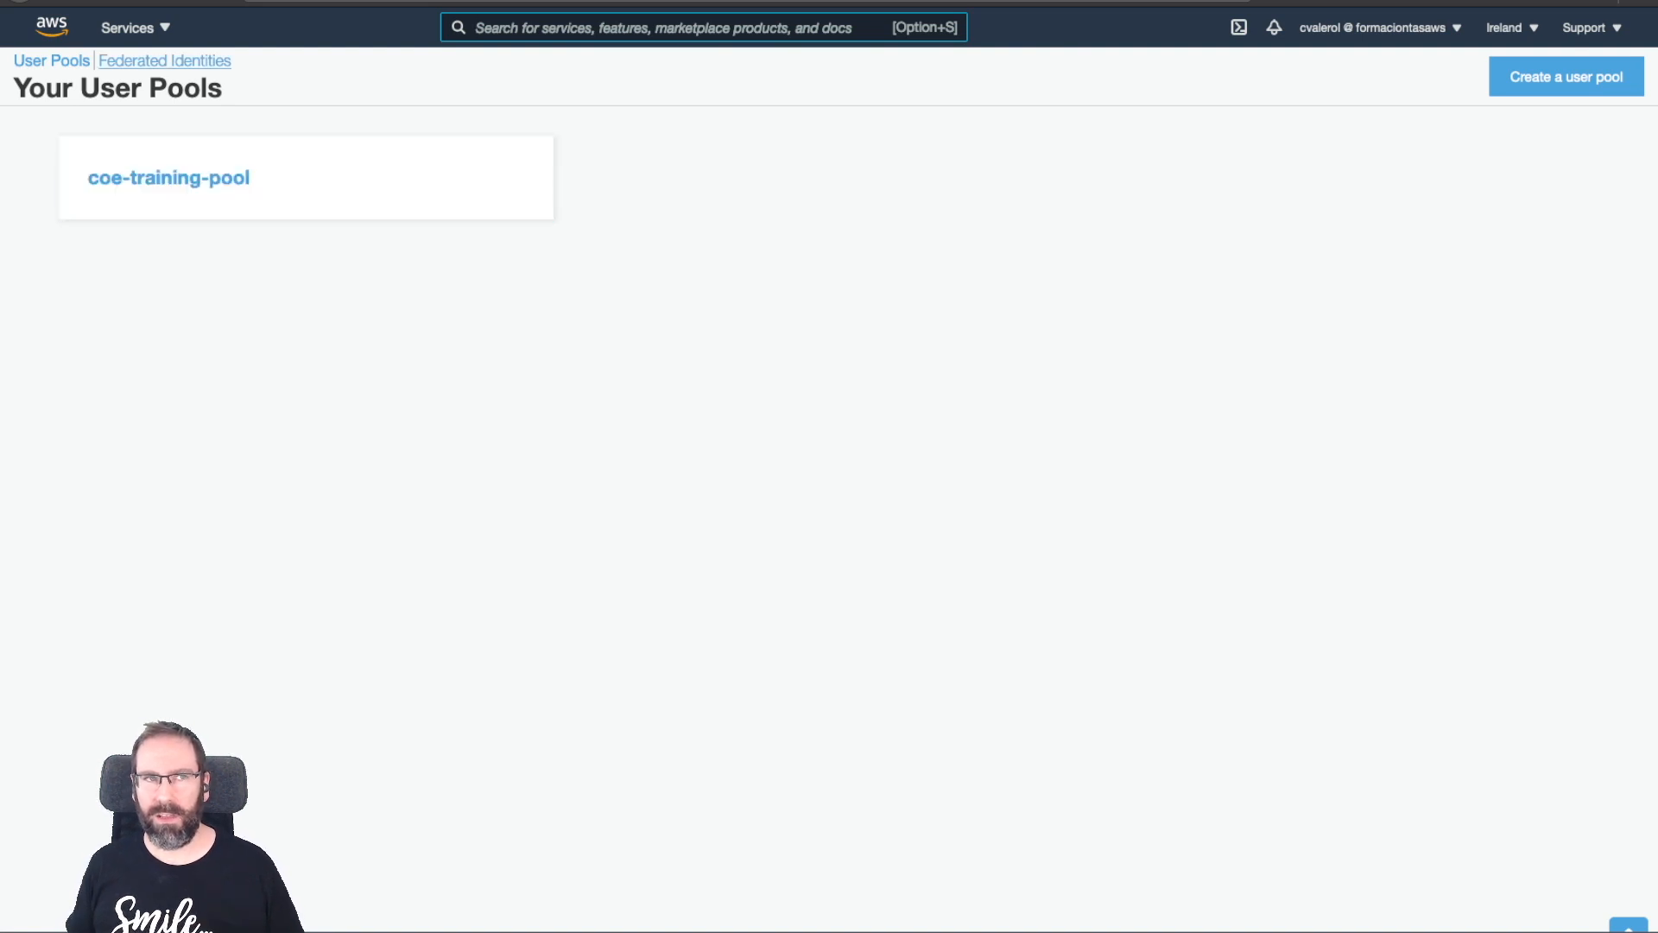
{"action": "left_click", "coordinate": [305, 177]}
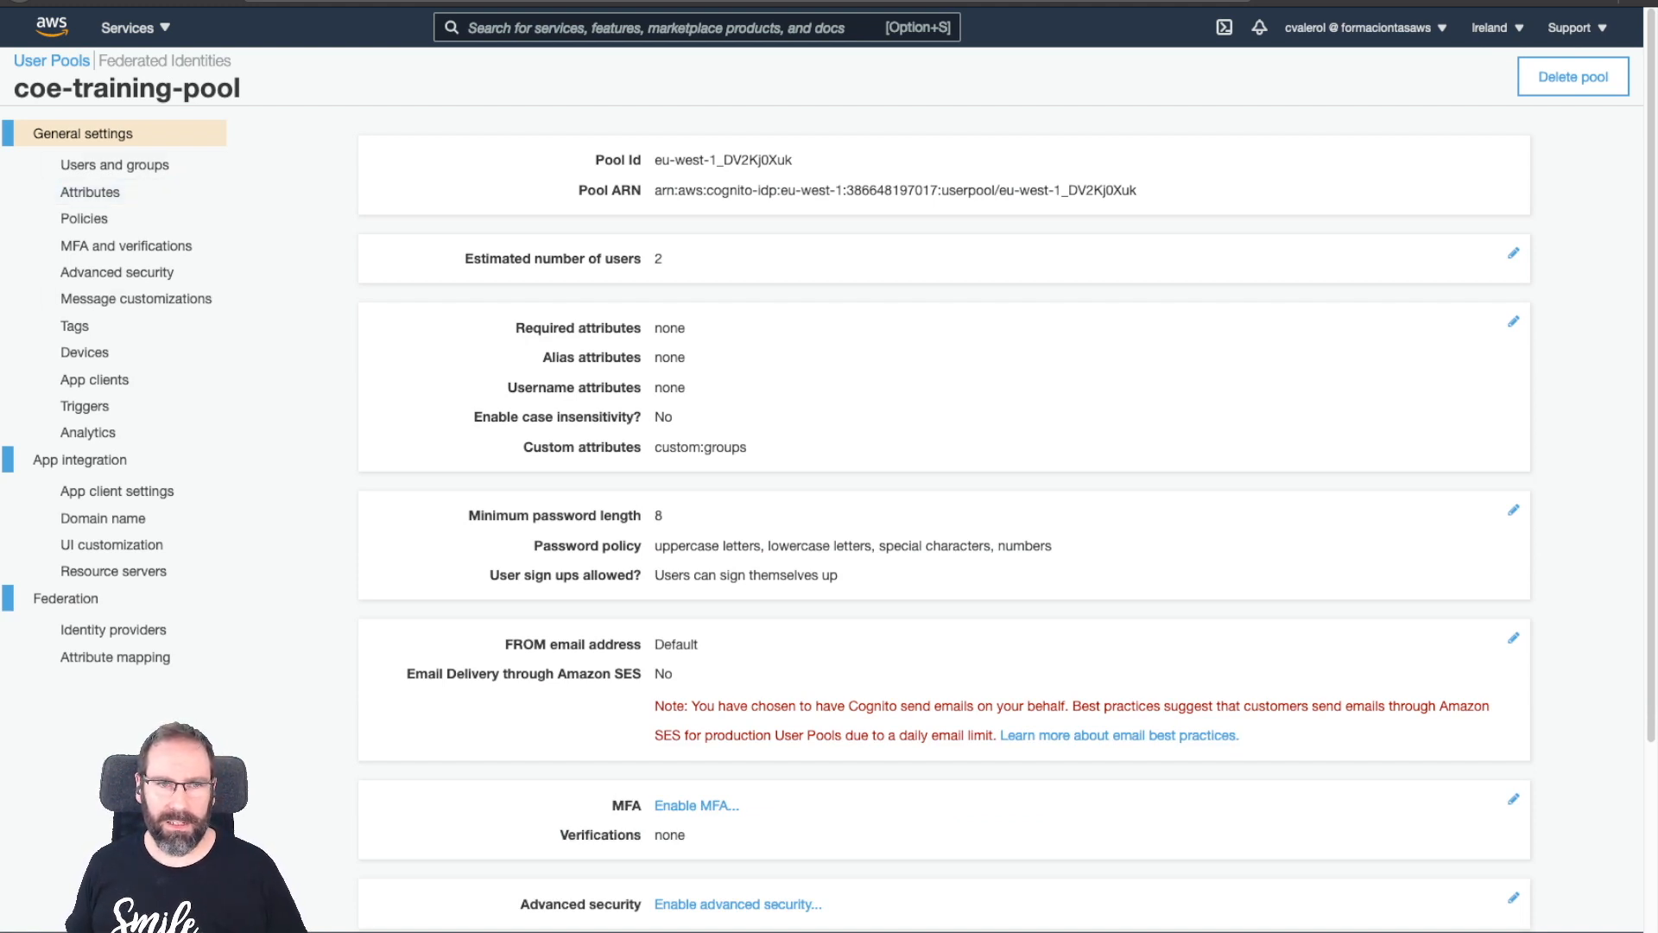
Highlight the custom:groups attribute in General settings, then open the pool's Identity providers page.
{"action": "scroll", "coordinate": [944, 518], "scroll_direction": "down", "scroll_amount": 3}
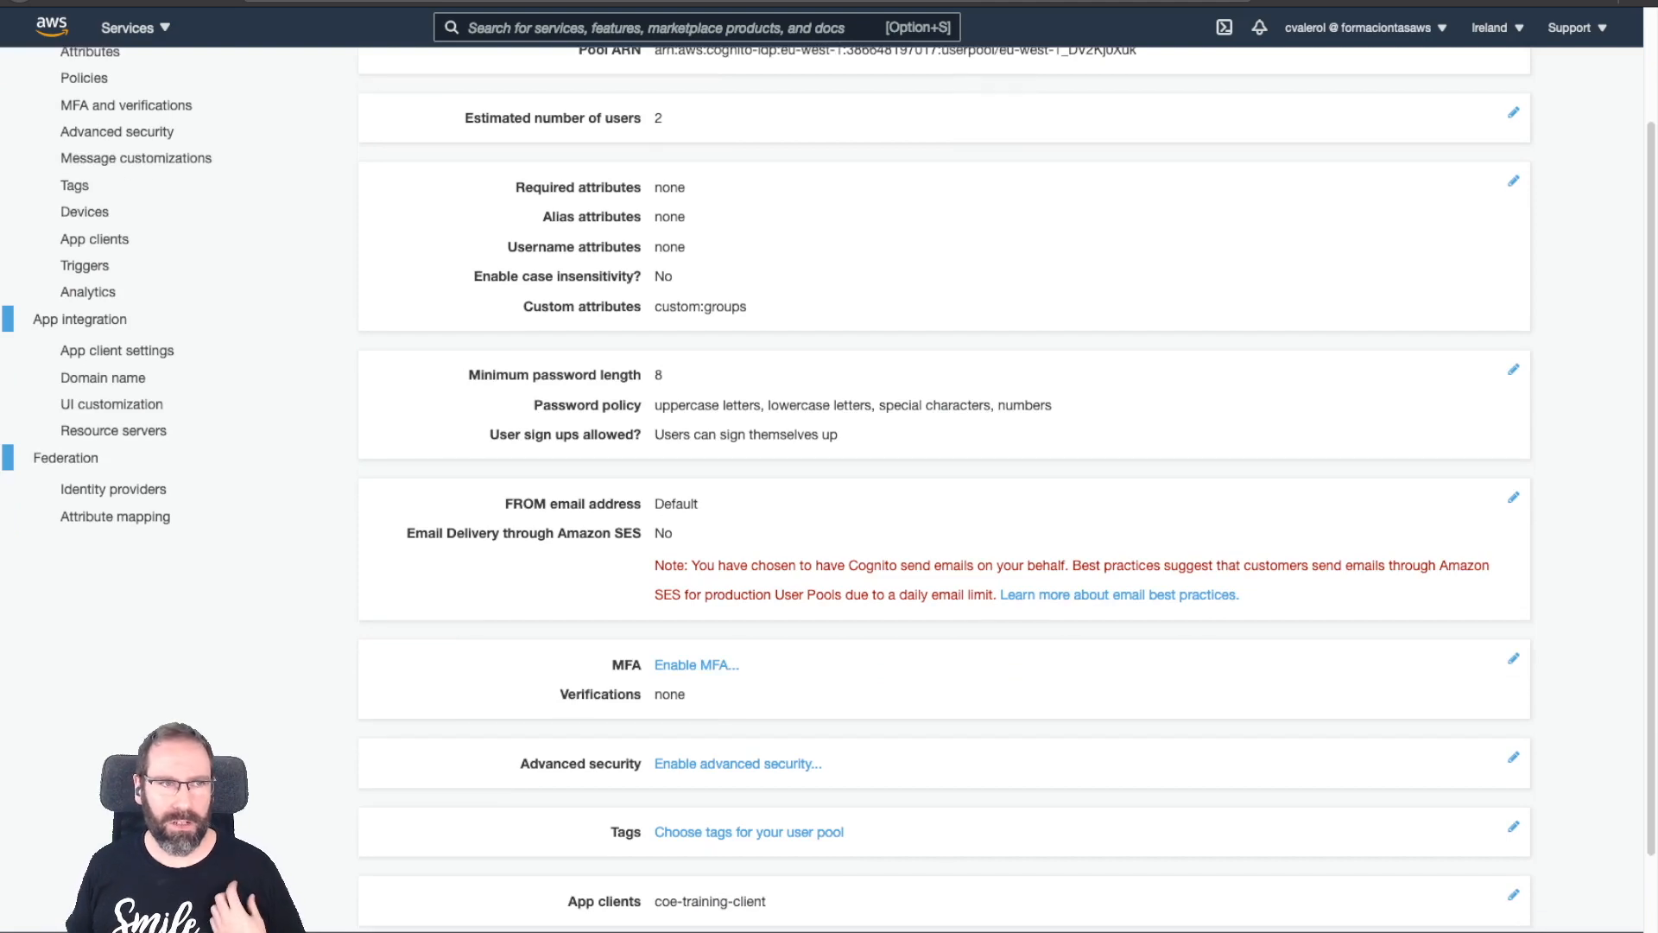
{"action": "scroll", "coordinate": [944, 518], "scroll_direction": "up", "scroll_amount": 3}
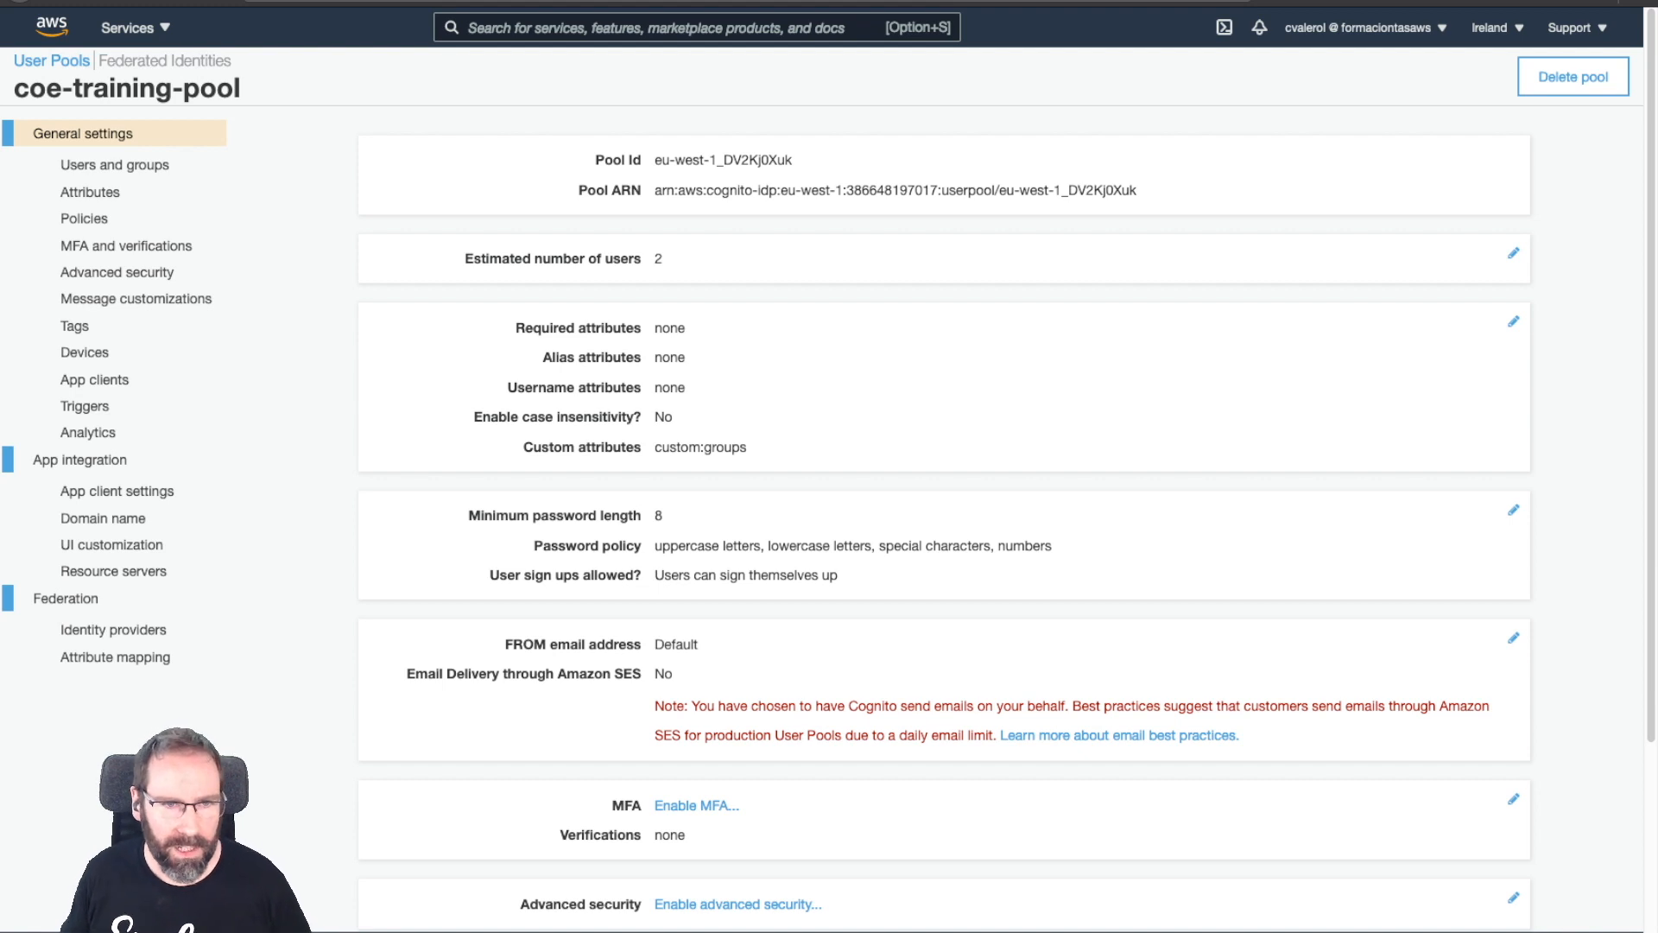
{"action": "left_click_drag", "start_coordinate": [524, 447], "coordinate": [748, 447]}
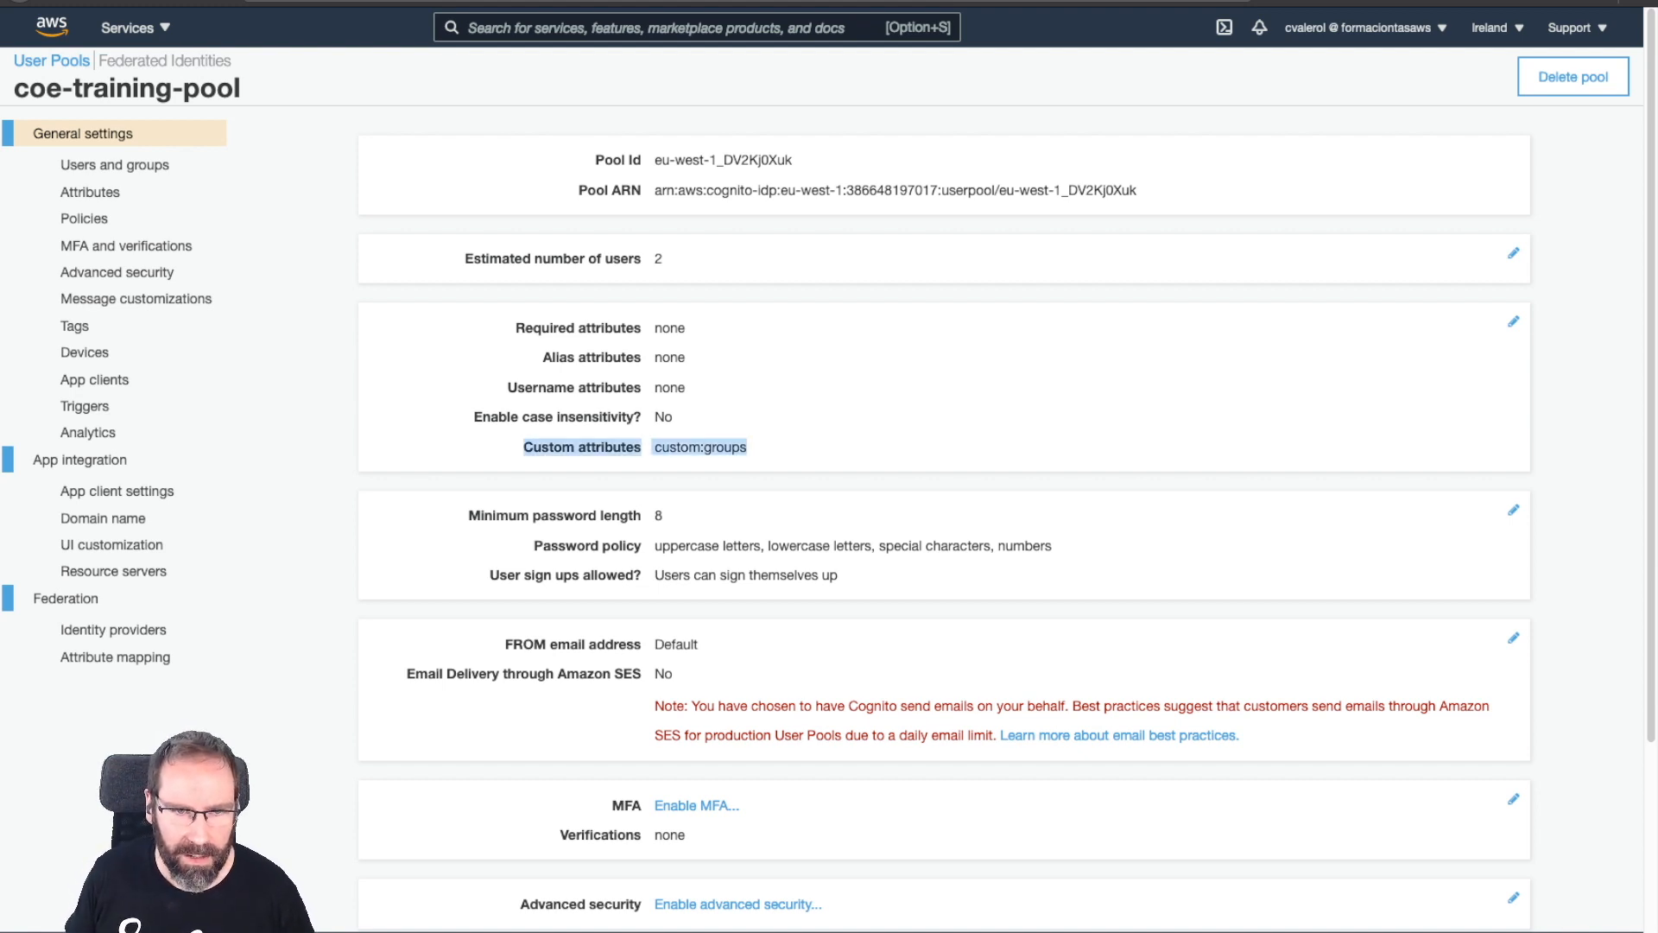
{"action": "left_click", "coordinate": [749, 447]}
{"action": "left_click_drag", "start_coordinate": [748, 448], "coordinate": [700, 447]}
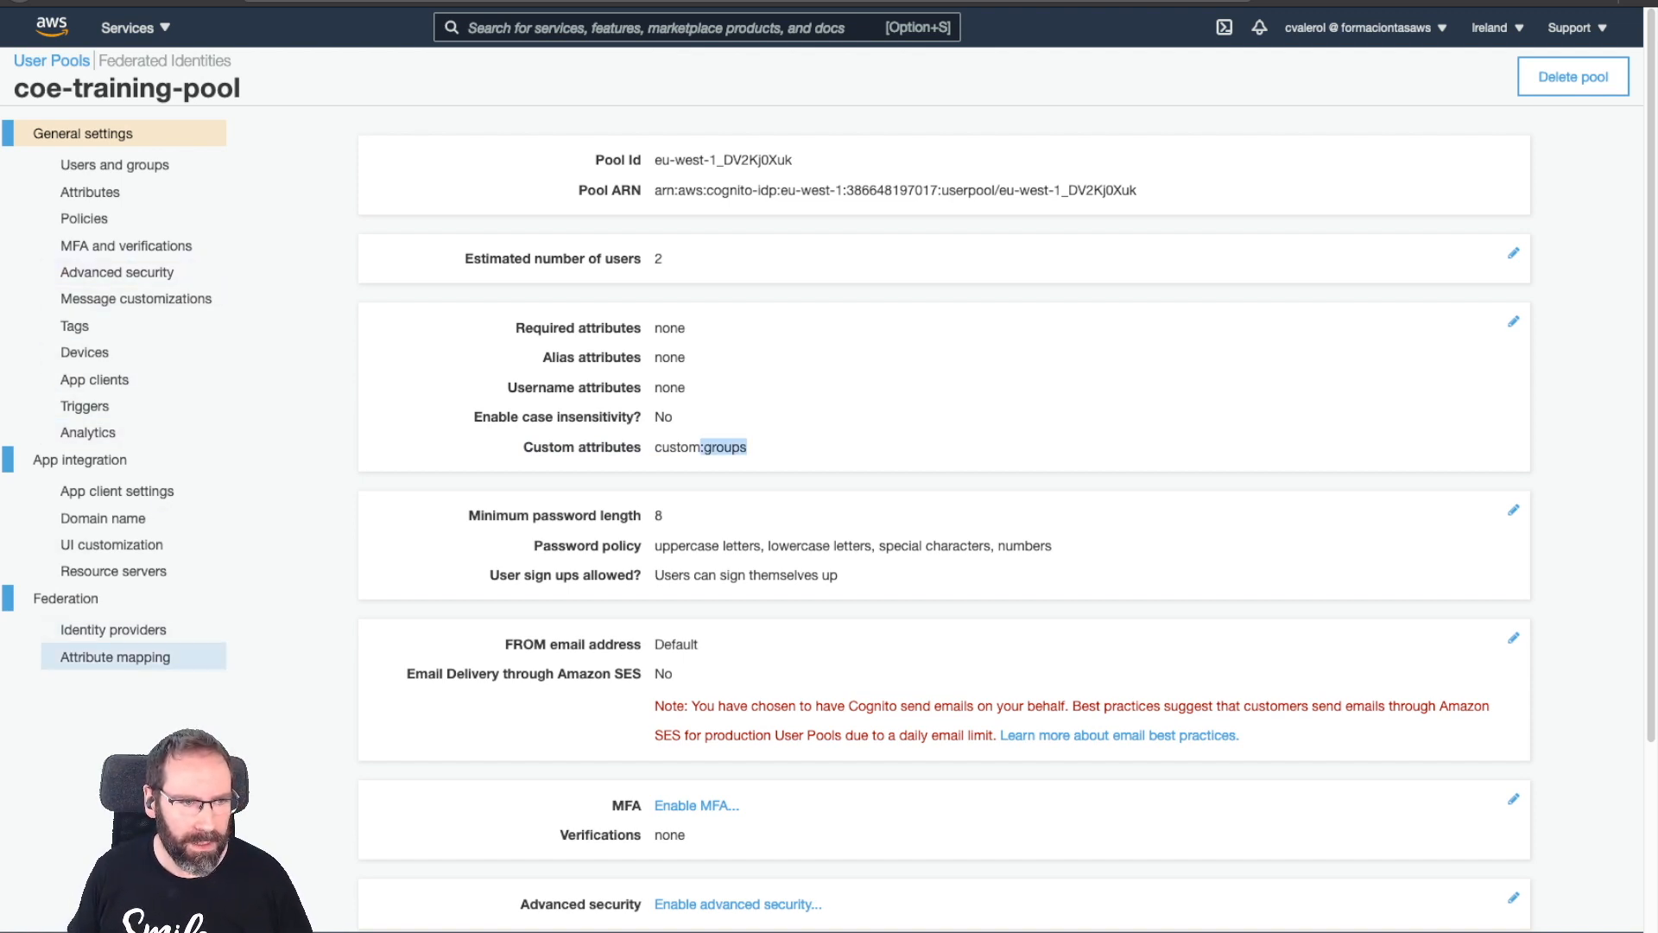
{"action": "left_click", "coordinate": [113, 629]}
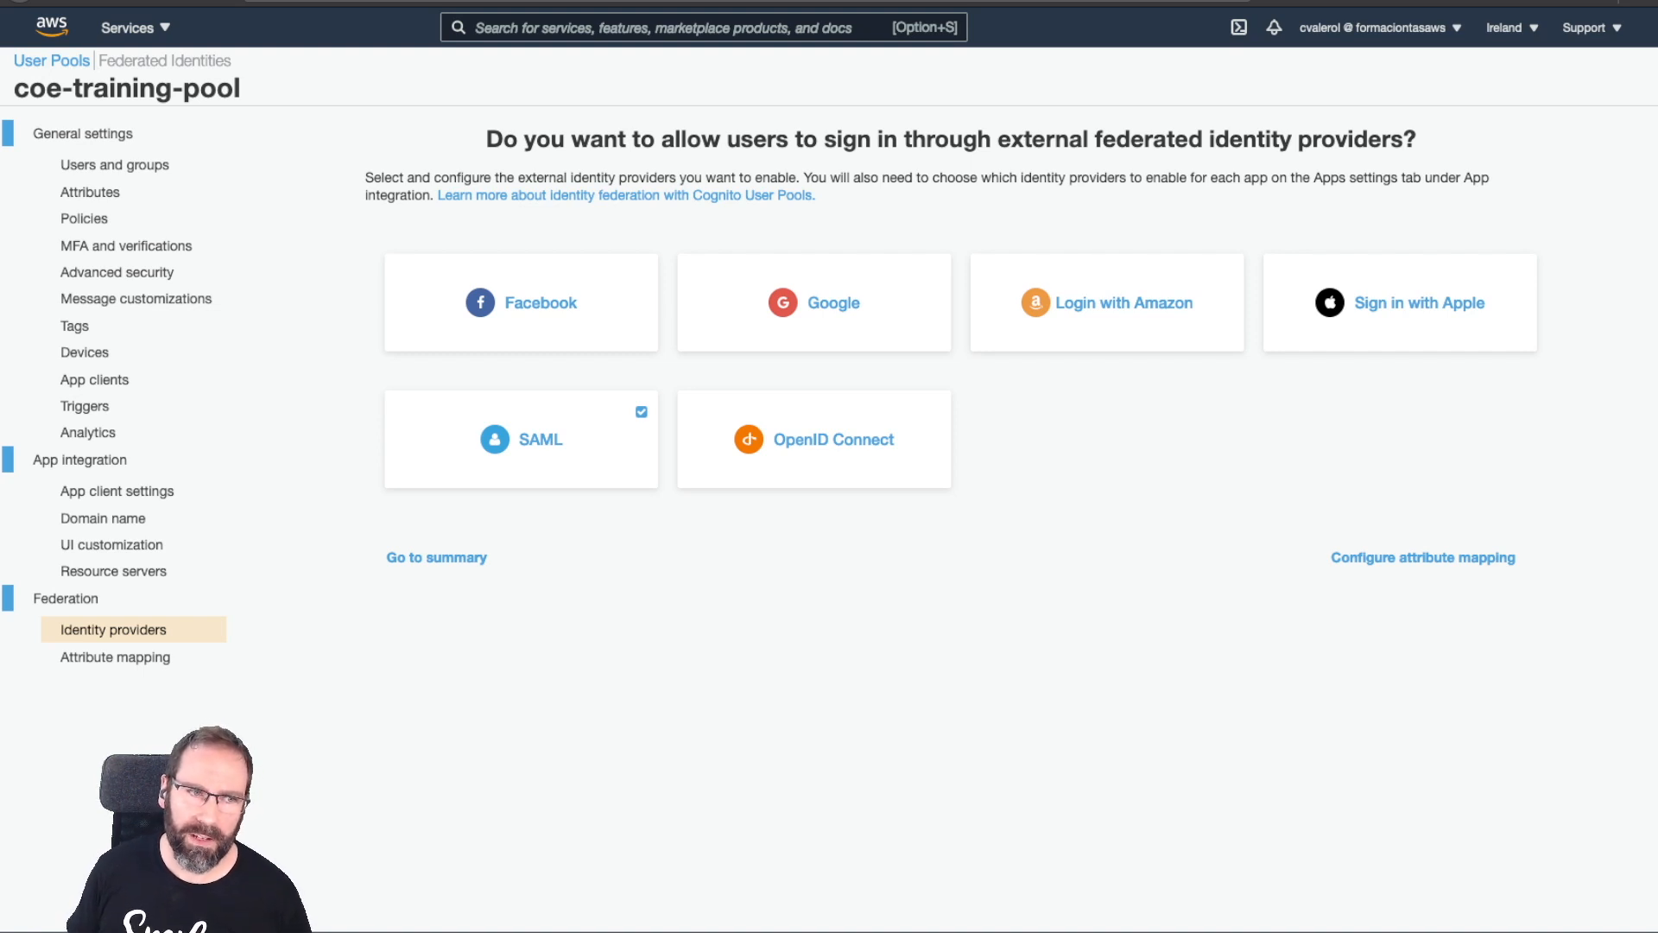
Check the SAML groups claim URL mapped to custom:groups, then return to Federated Identities.
{"action": "left_click", "coordinate": [115, 658]}
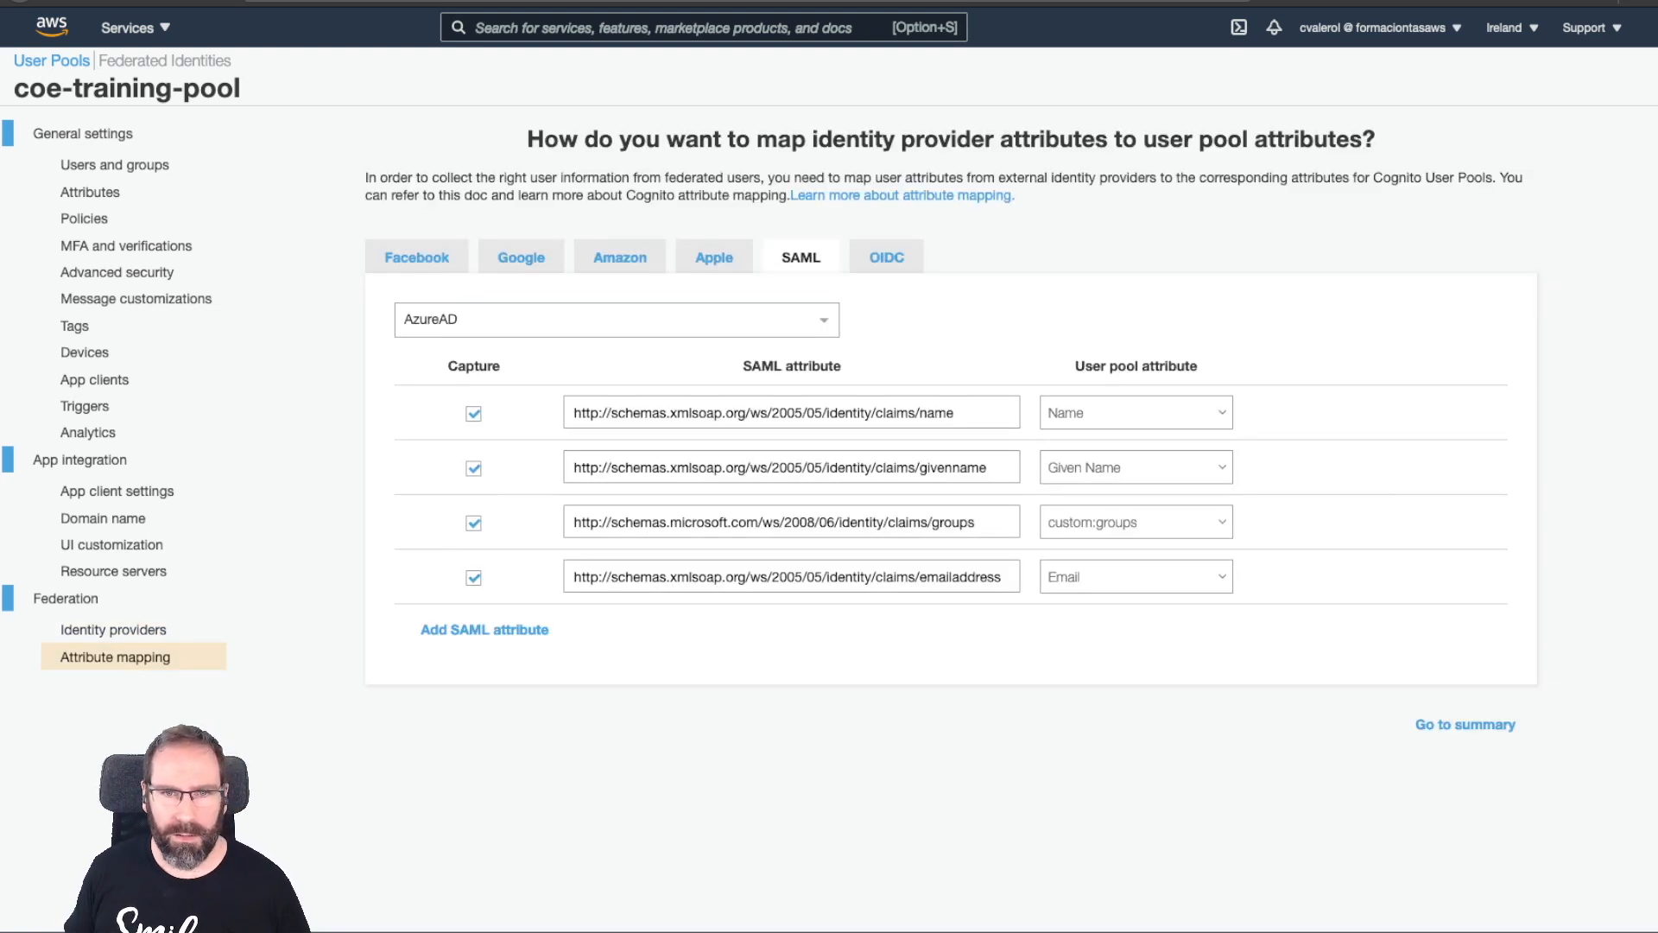
{"action": "left_click_drag", "start_coordinate": [980, 523], "coordinate": [570, 523]}
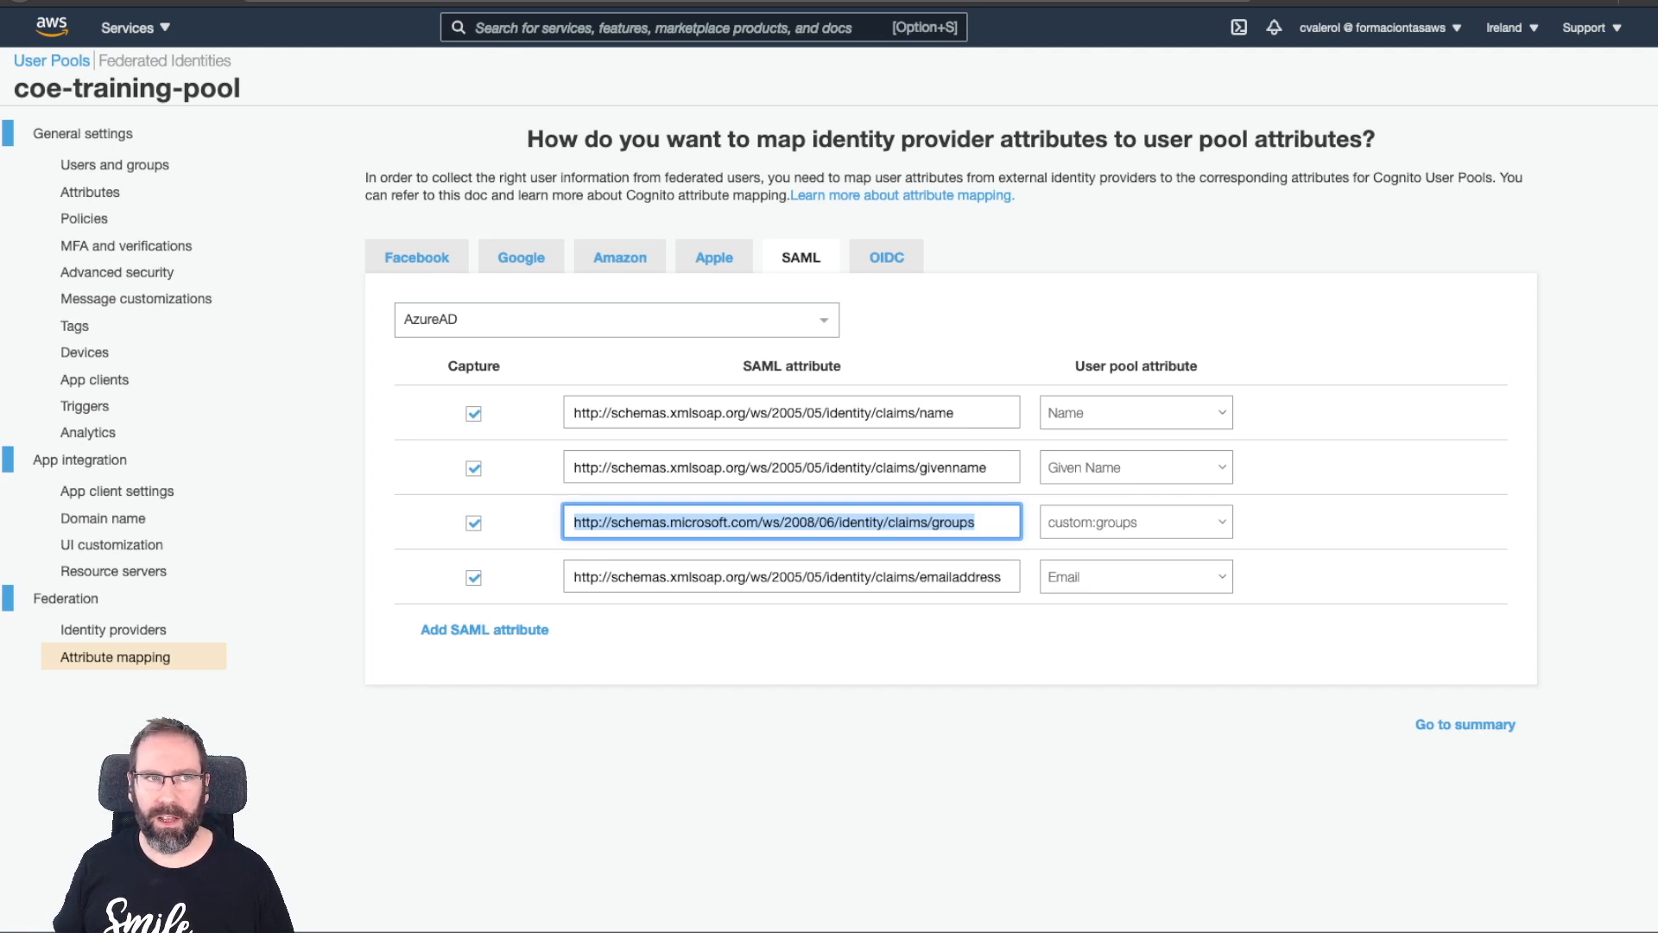
{"action": "left_click", "coordinate": [165, 61]}
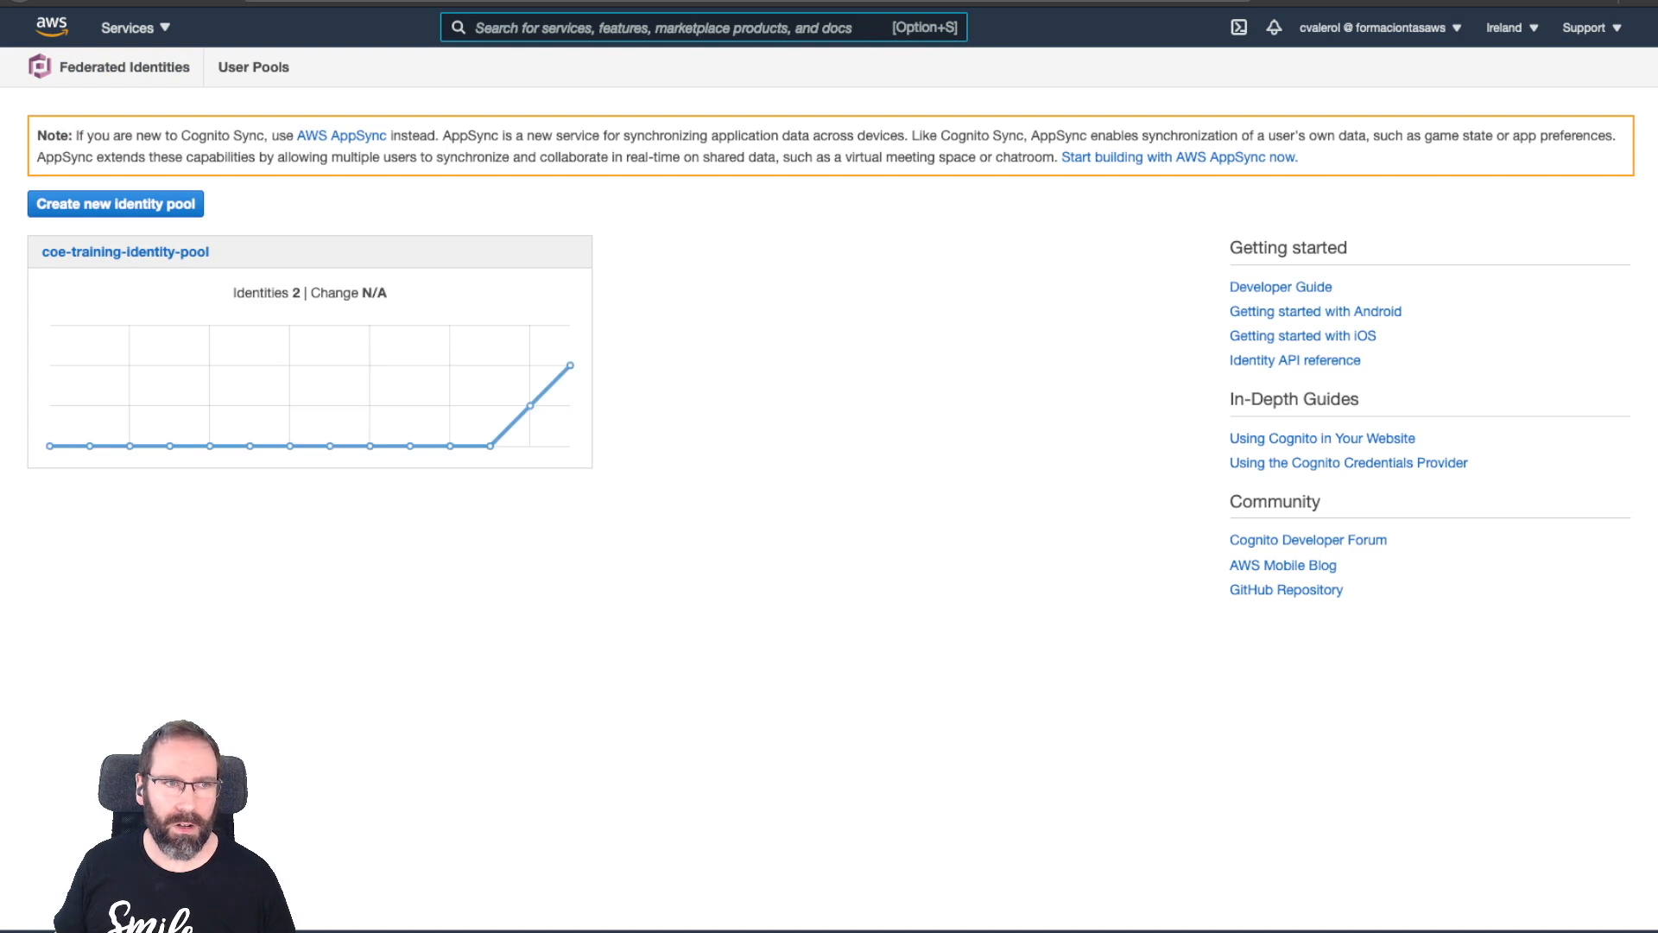
Edit coe-training-identity-pool and expand Authentication providers to show the student and admin groups-claim rules.
{"action": "left_click", "coordinate": [125, 251]}
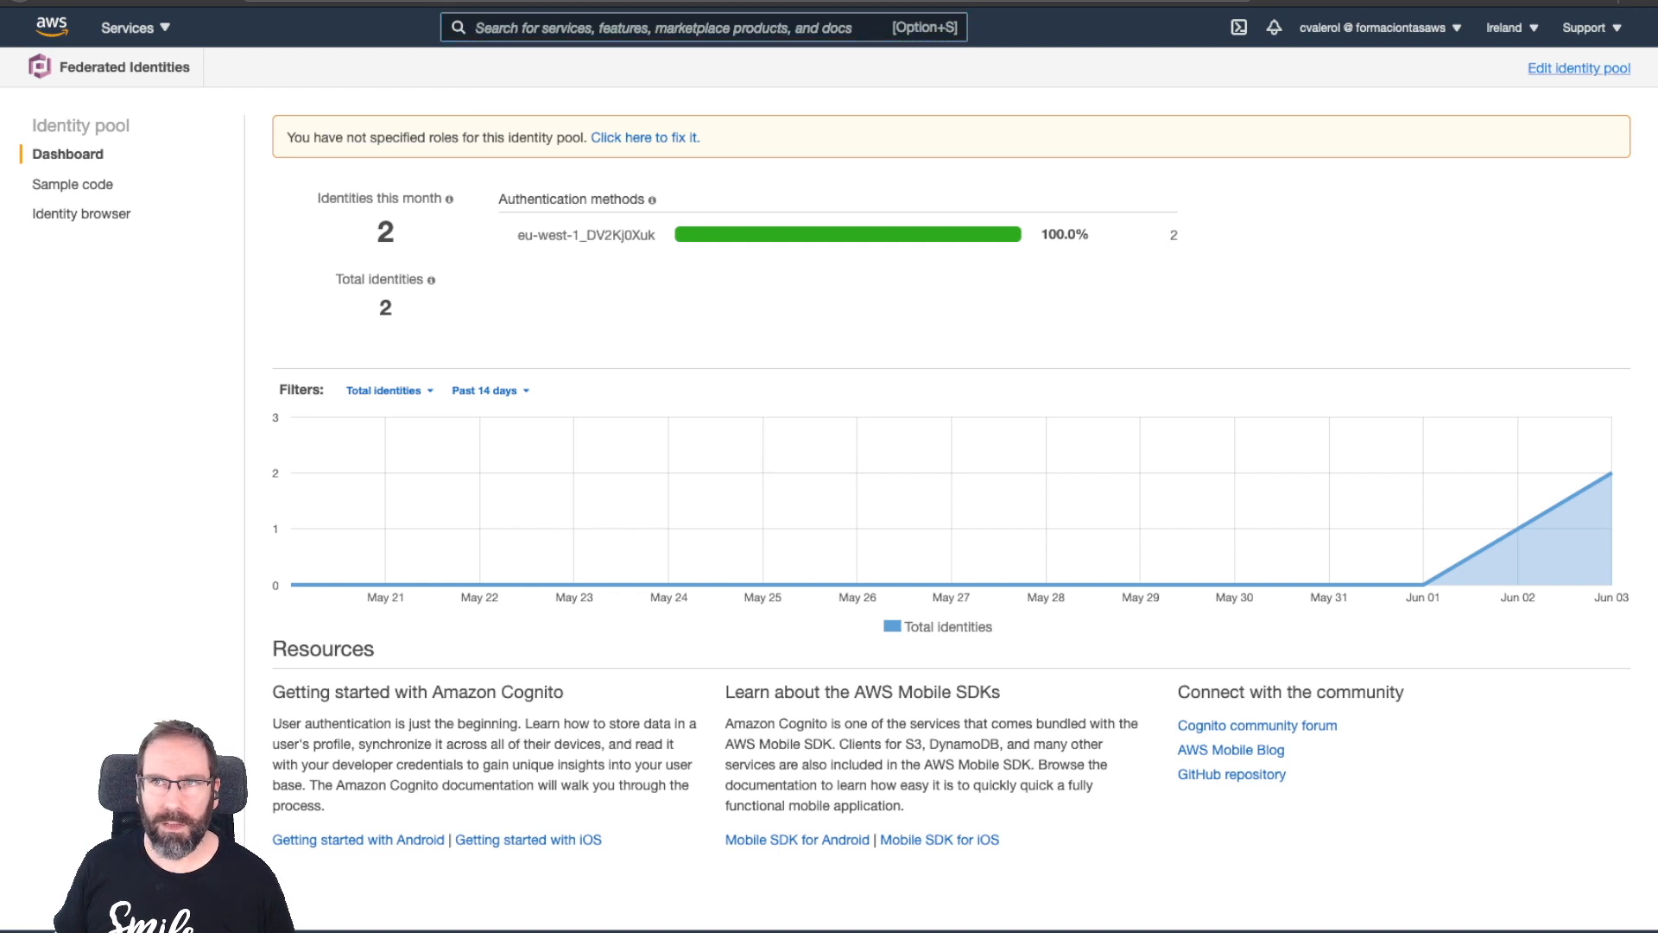
{"action": "left_click", "coordinate": [1579, 69]}
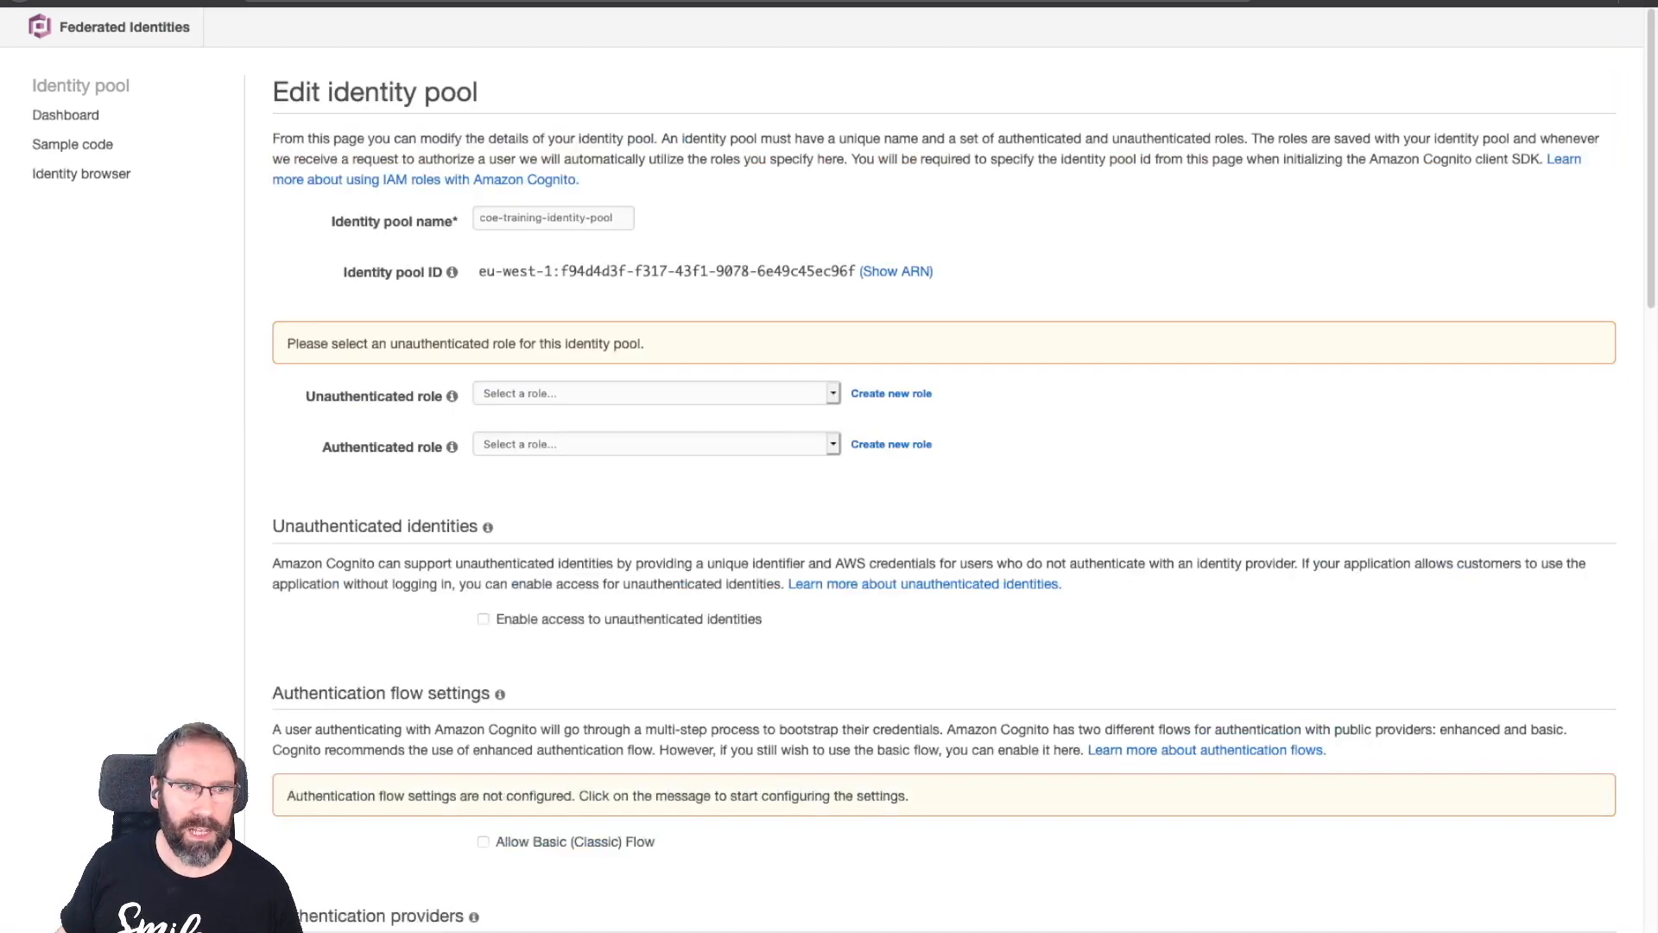
{"action": "scroll", "coordinate": [864, 518], "scroll_direction": "down", "scroll_amount": 5}
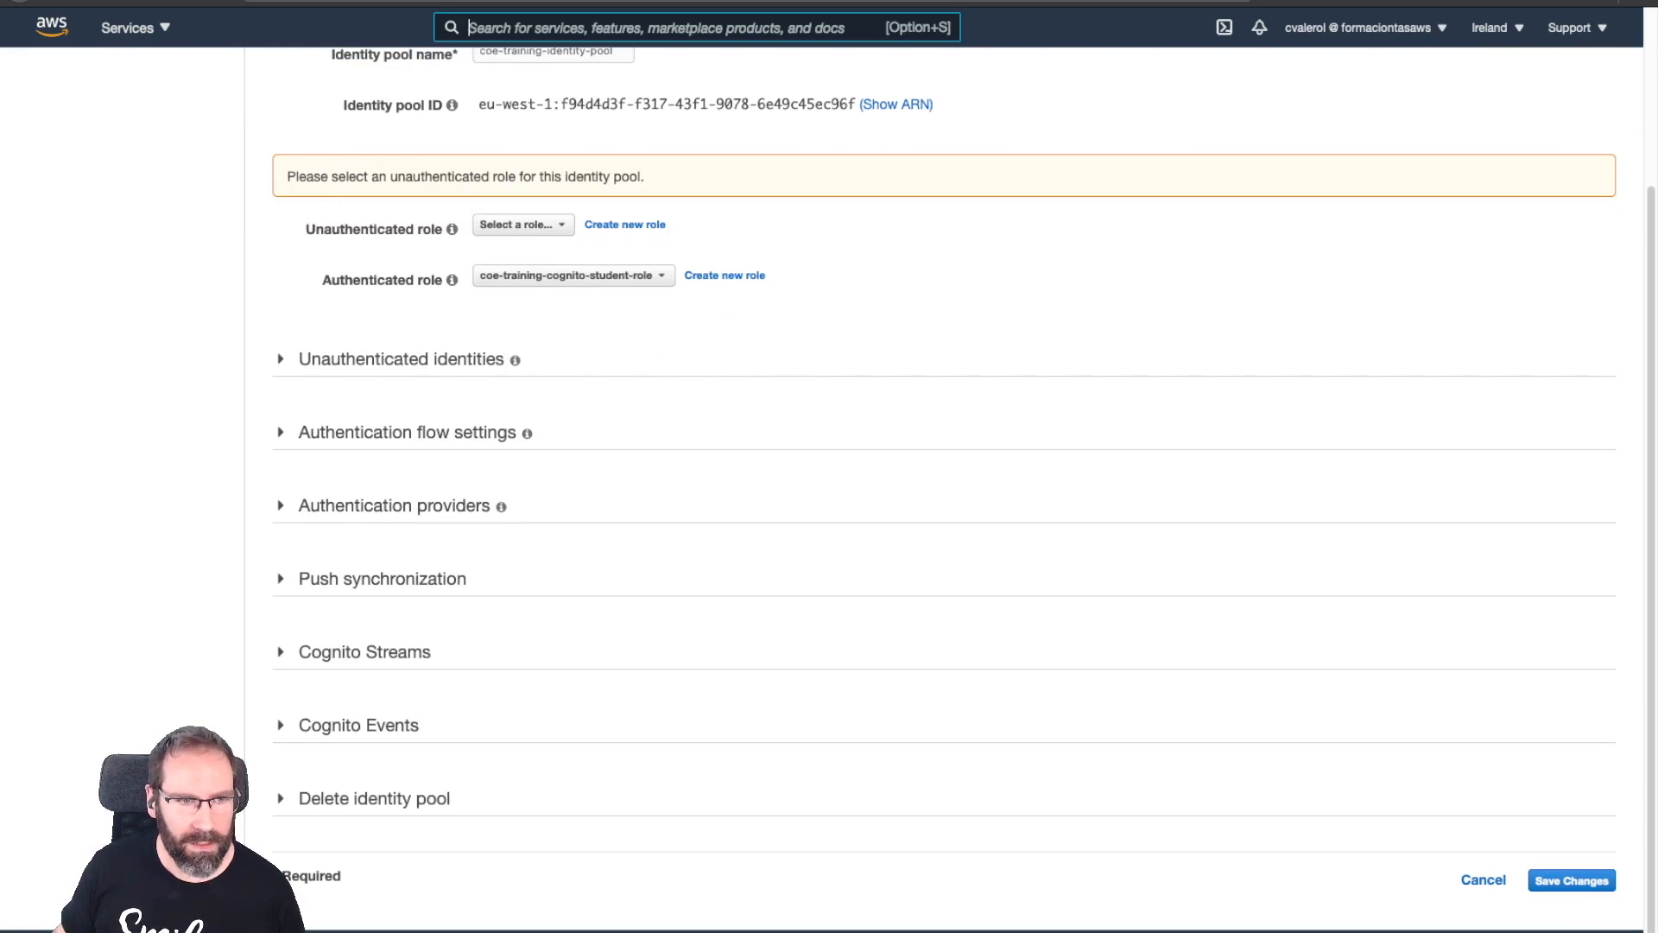
{"action": "left_click", "coordinate": [393, 506]}
{"action": "scroll", "coordinate": [950, 484], "scroll_direction": "down", "scroll_amount": 5}
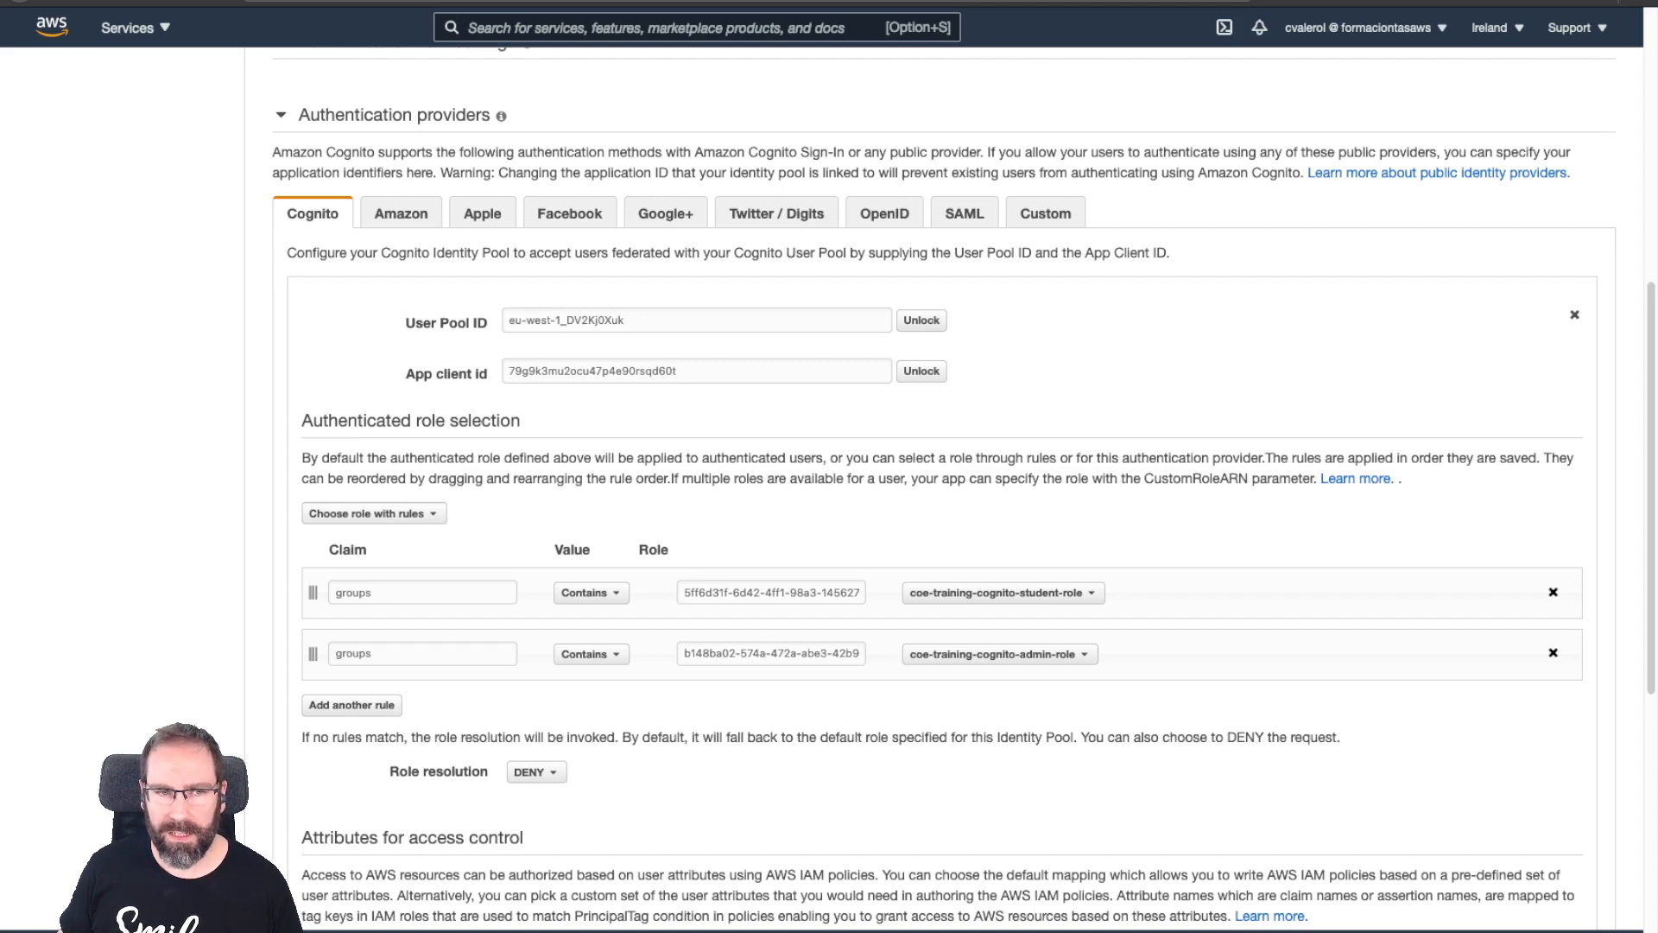
{"action": "double_click", "coordinate": [840, 592]}
{"action": "triple_click", "coordinate": [707, 592]}
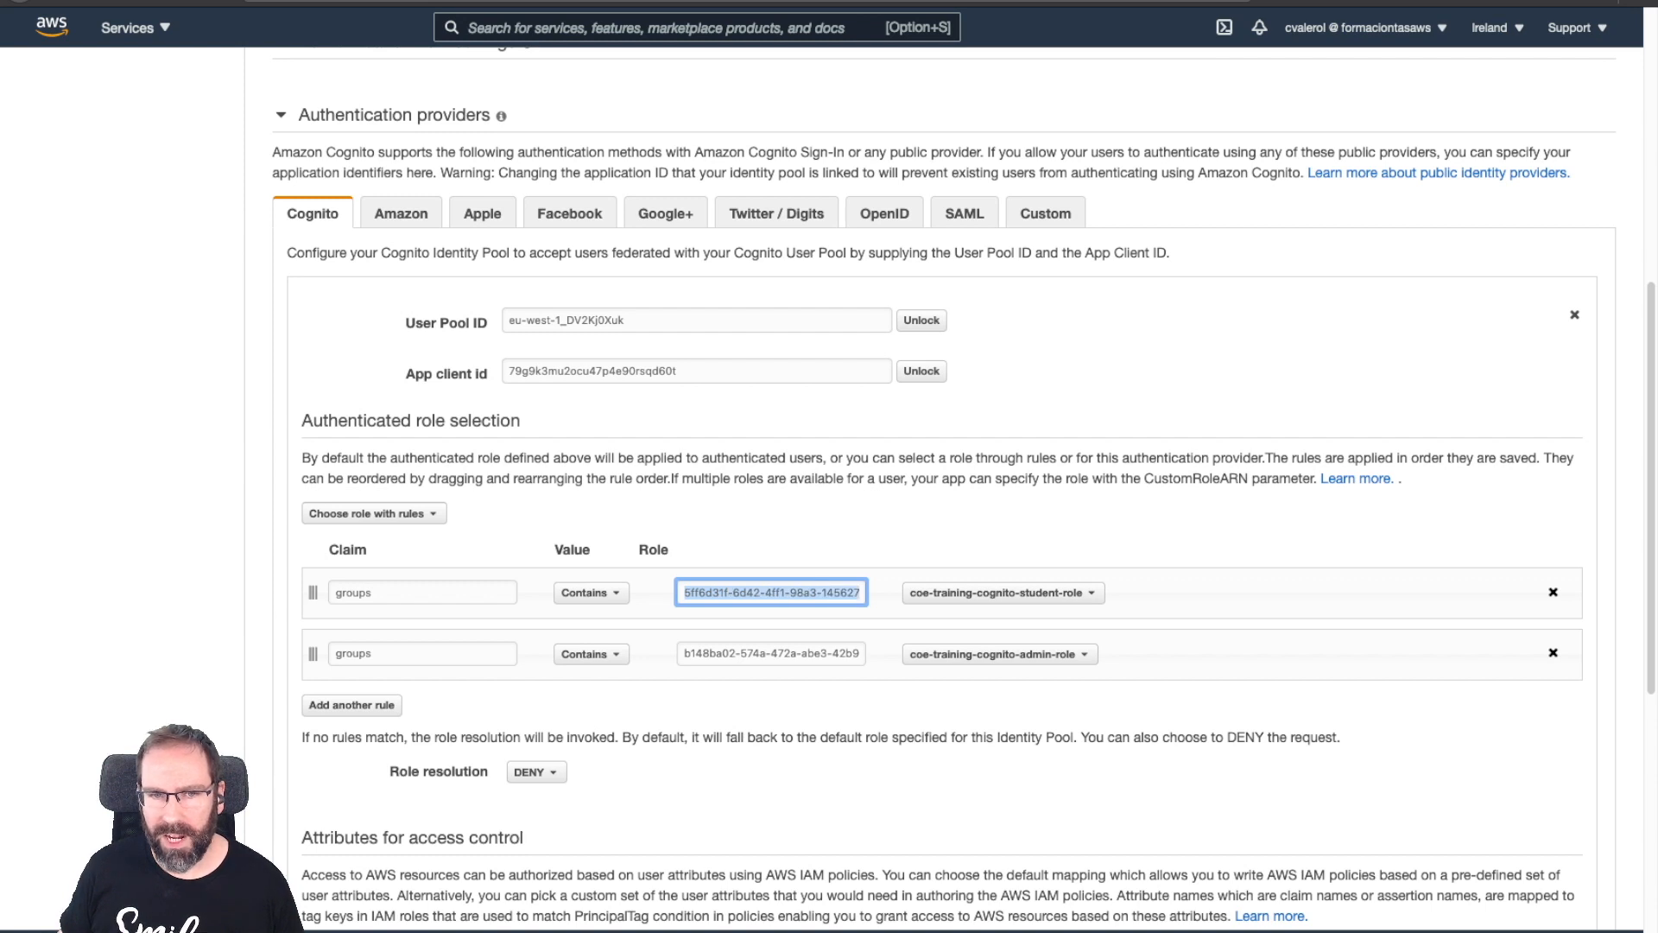
{"action": "triple_click", "coordinate": [734, 654]}
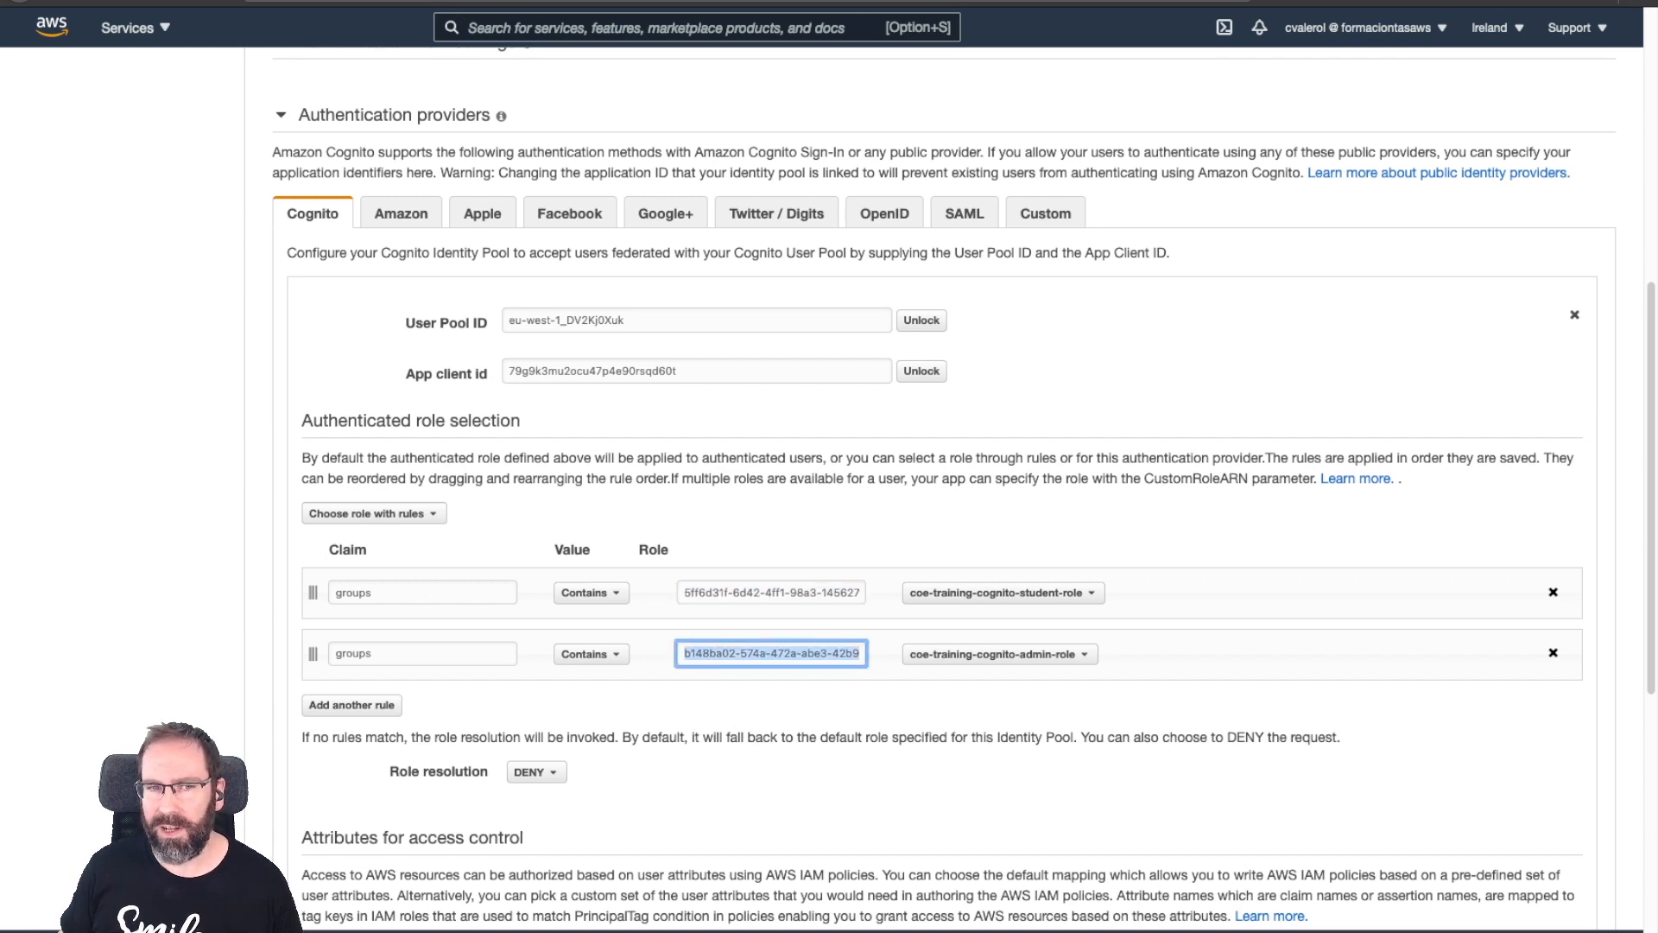
{"action": "triple_click", "coordinate": [747, 593]}
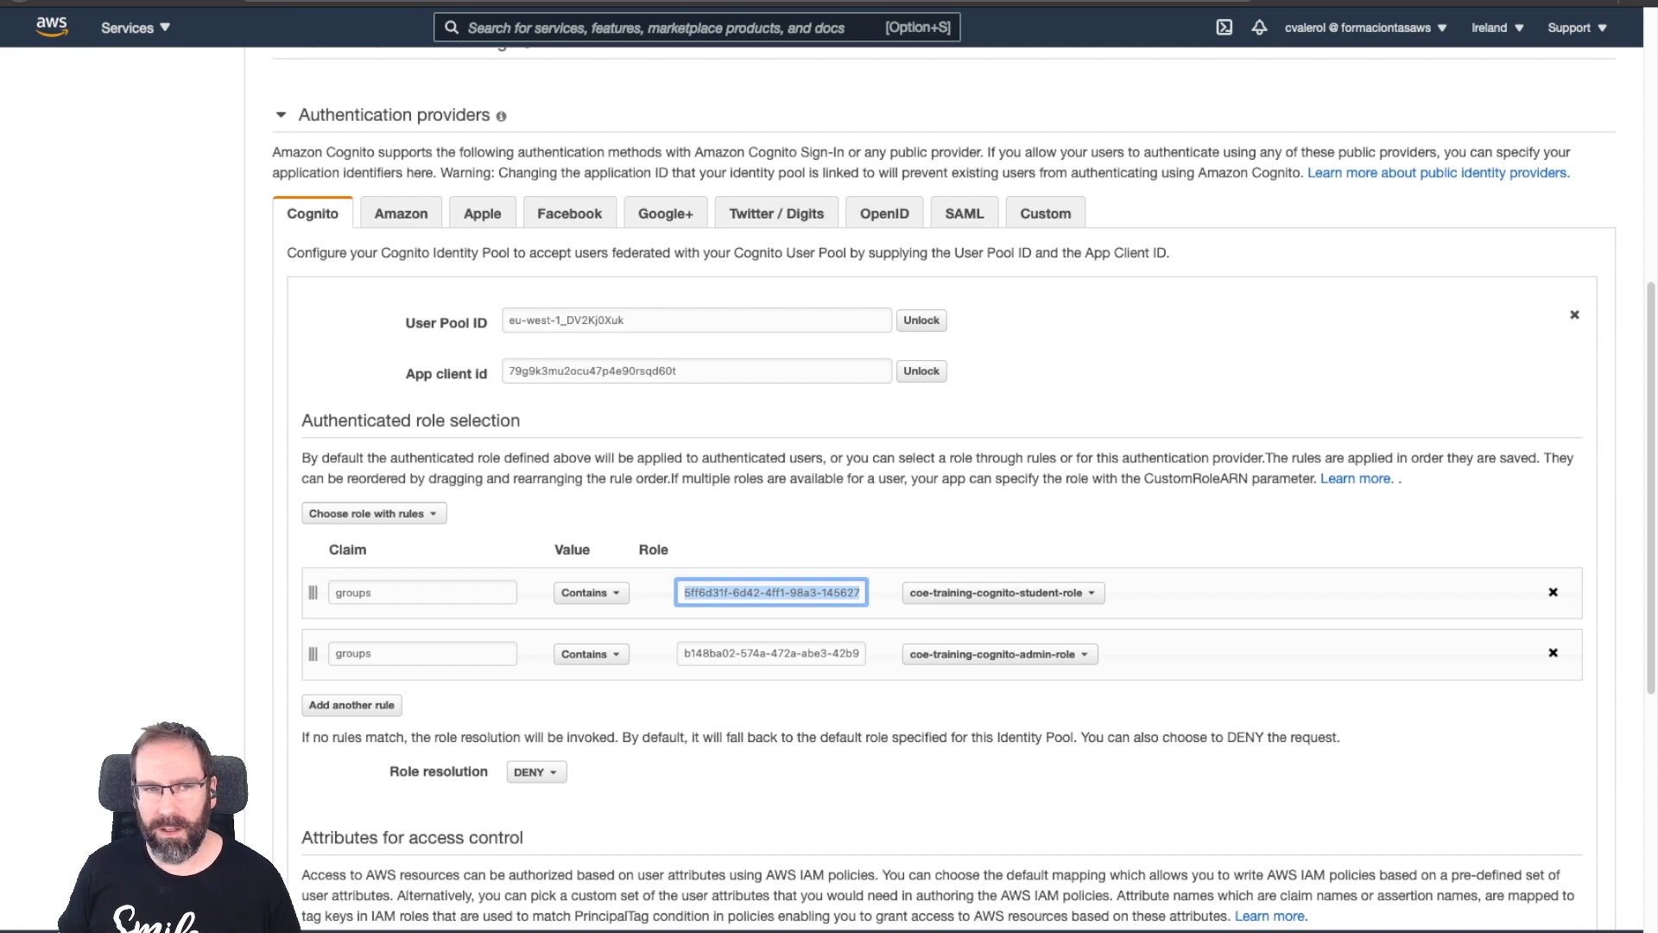
{"action": "double_click", "coordinate": [354, 593]}
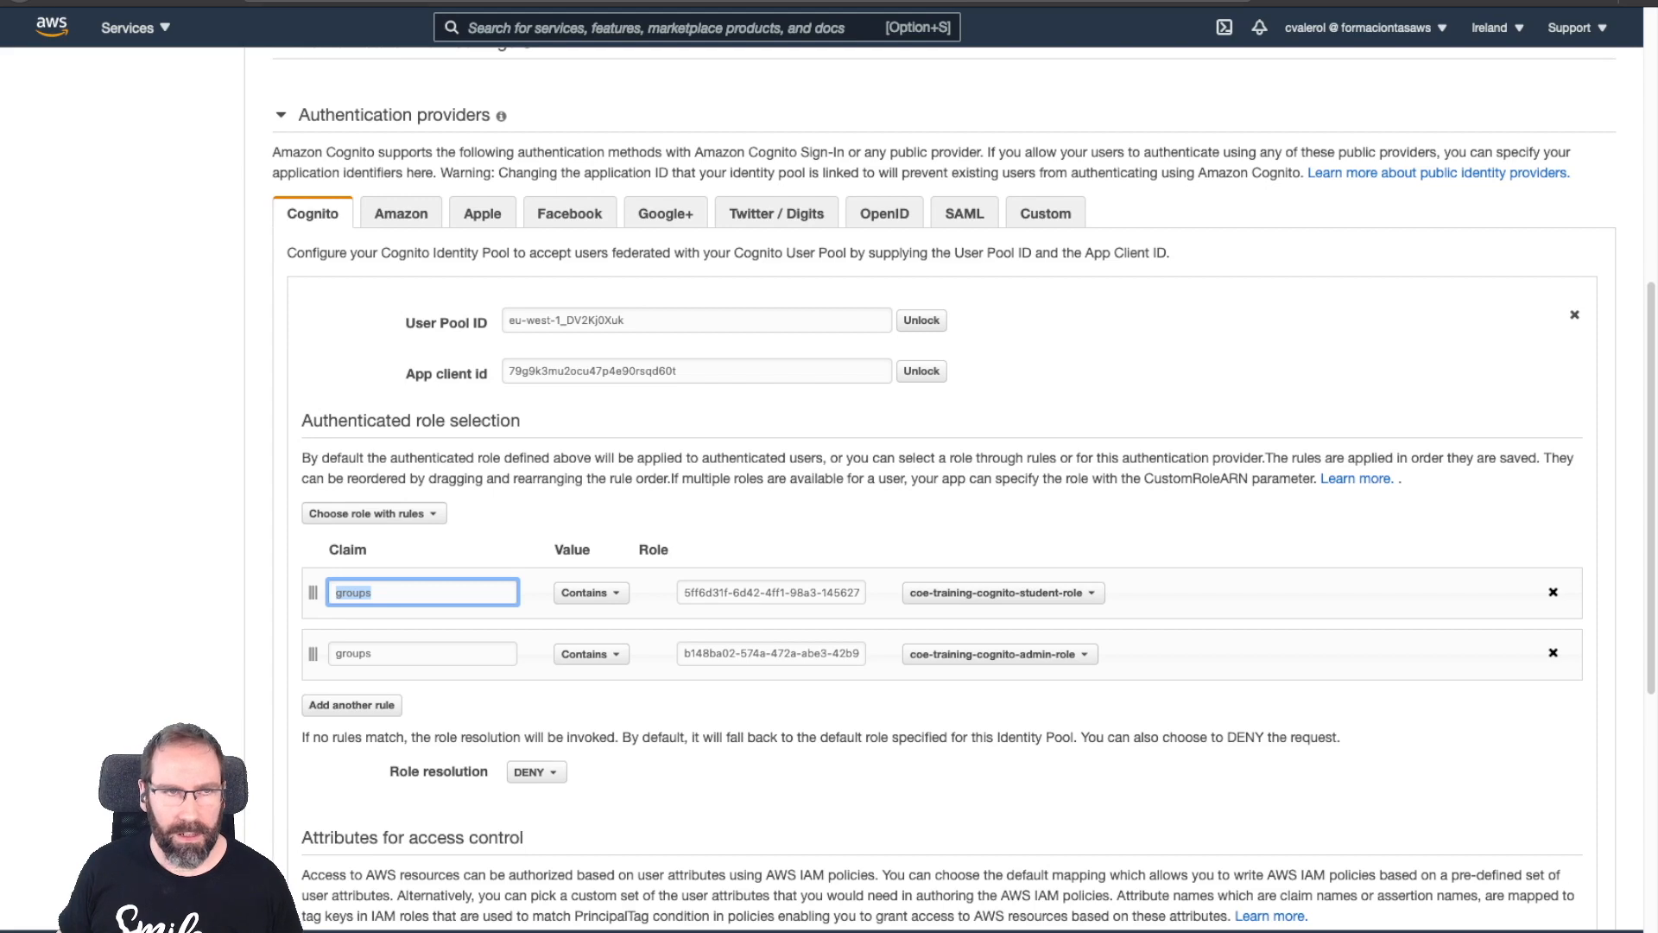
{"action": "scroll", "coordinate": [950, 483], "scroll_direction": "up", "scroll_amount": 5}
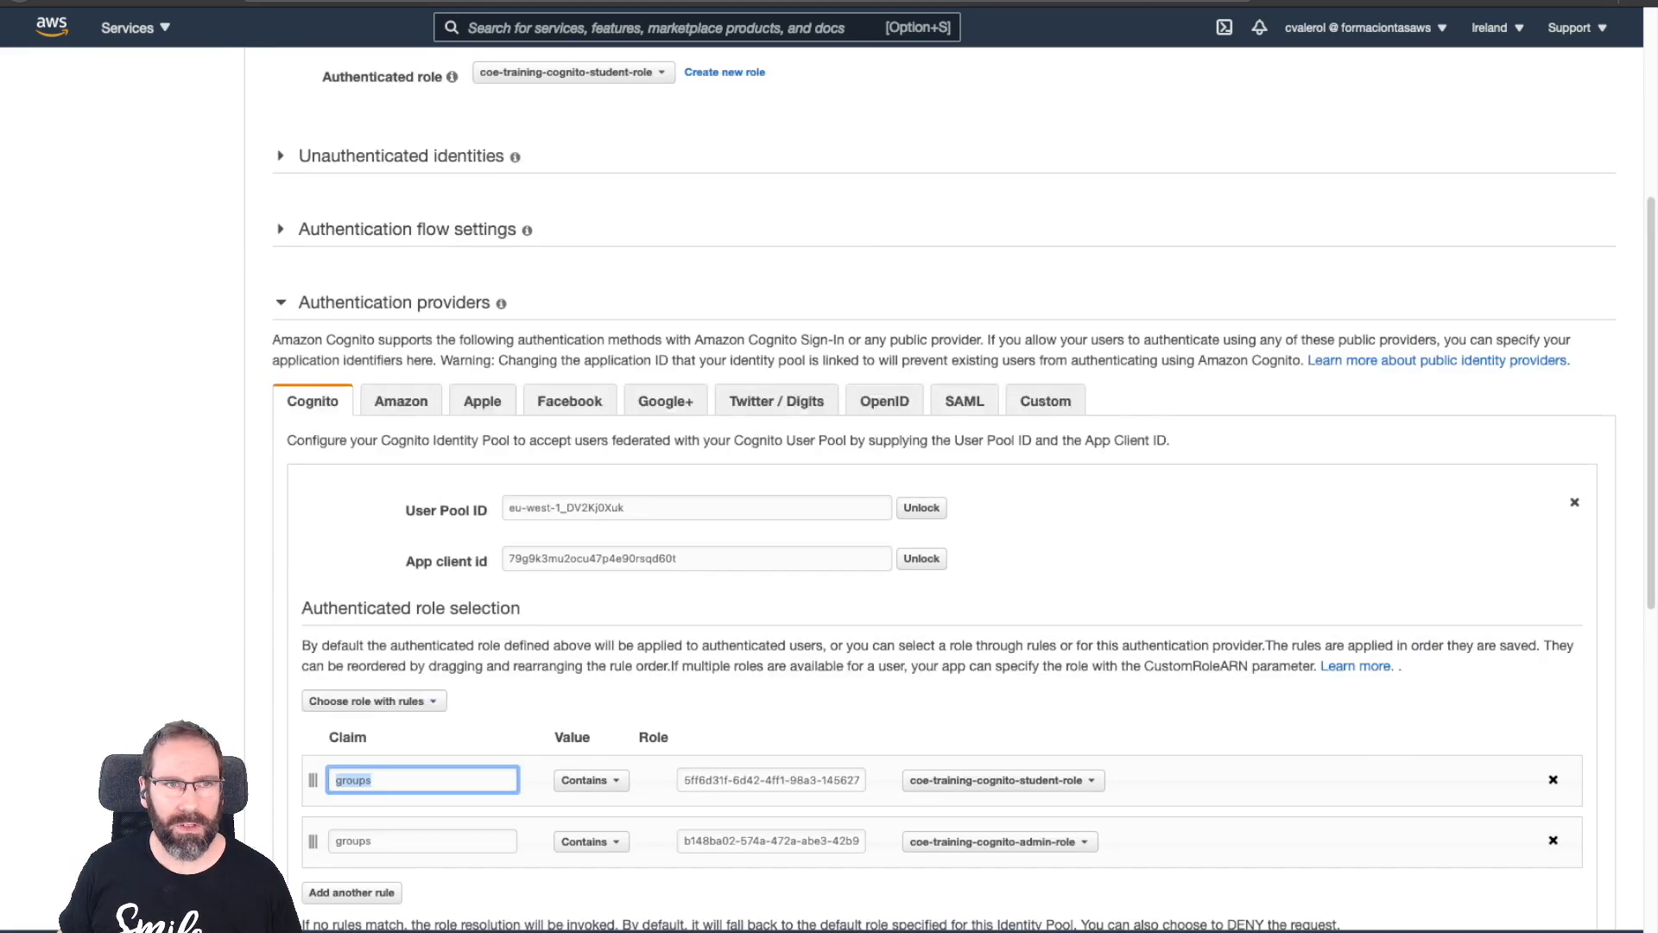
{"action": "scroll", "coordinate": [950, 484], "scroll_direction": "down", "scroll_amount": 3}
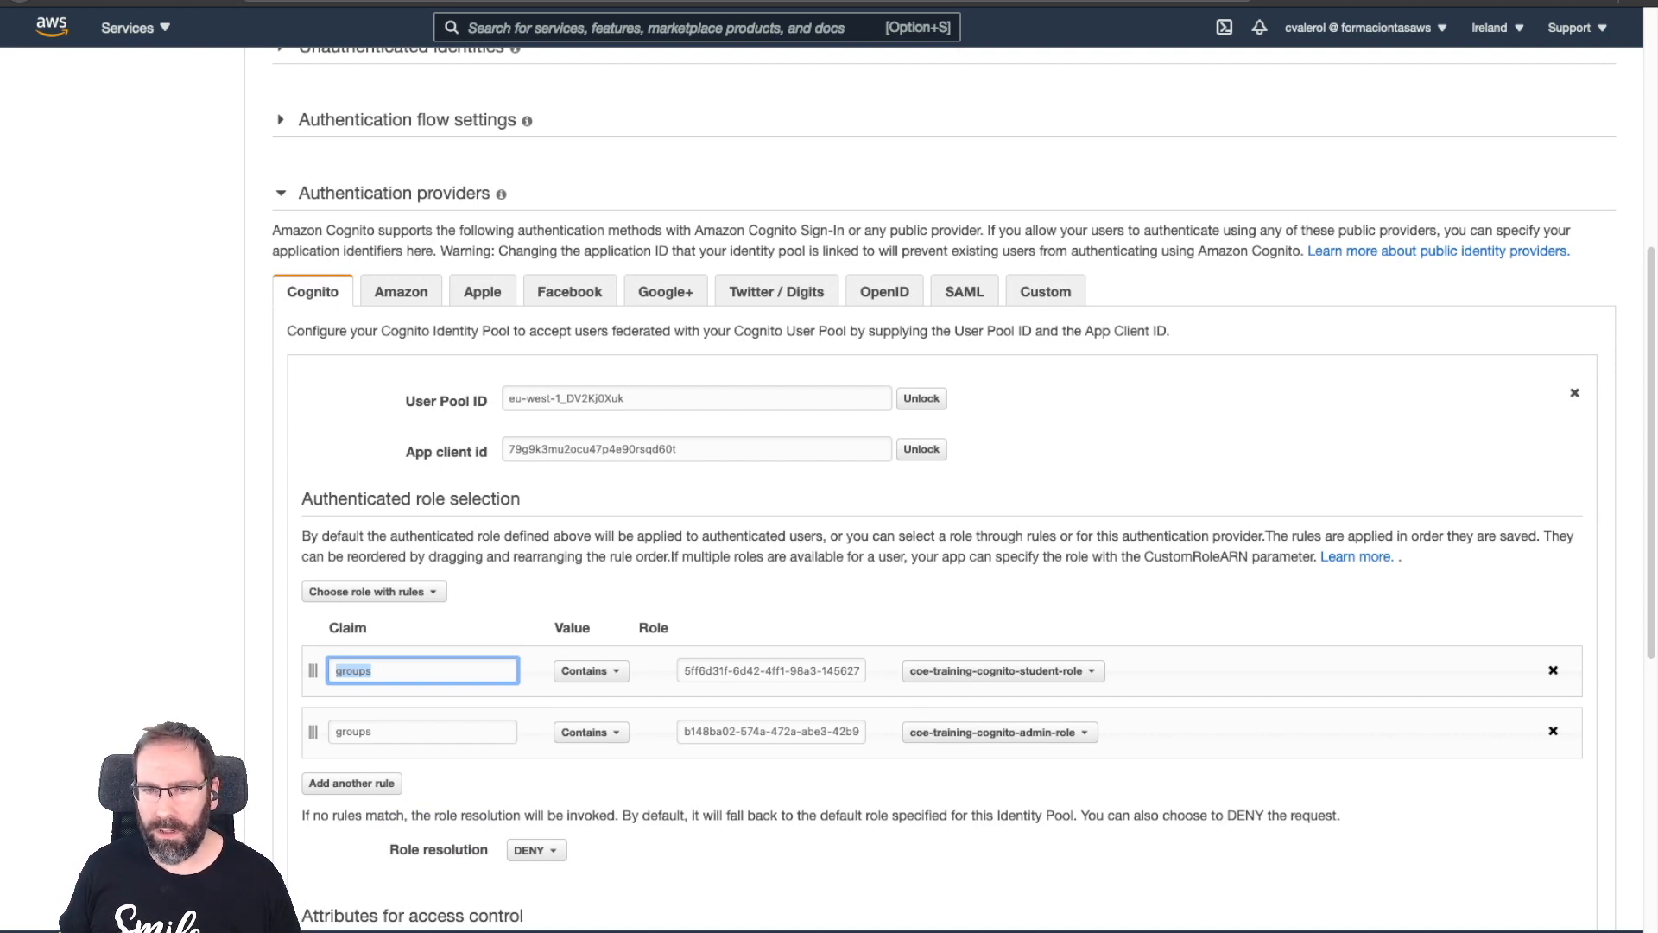
{"action": "left_click", "coordinate": [1004, 671]}
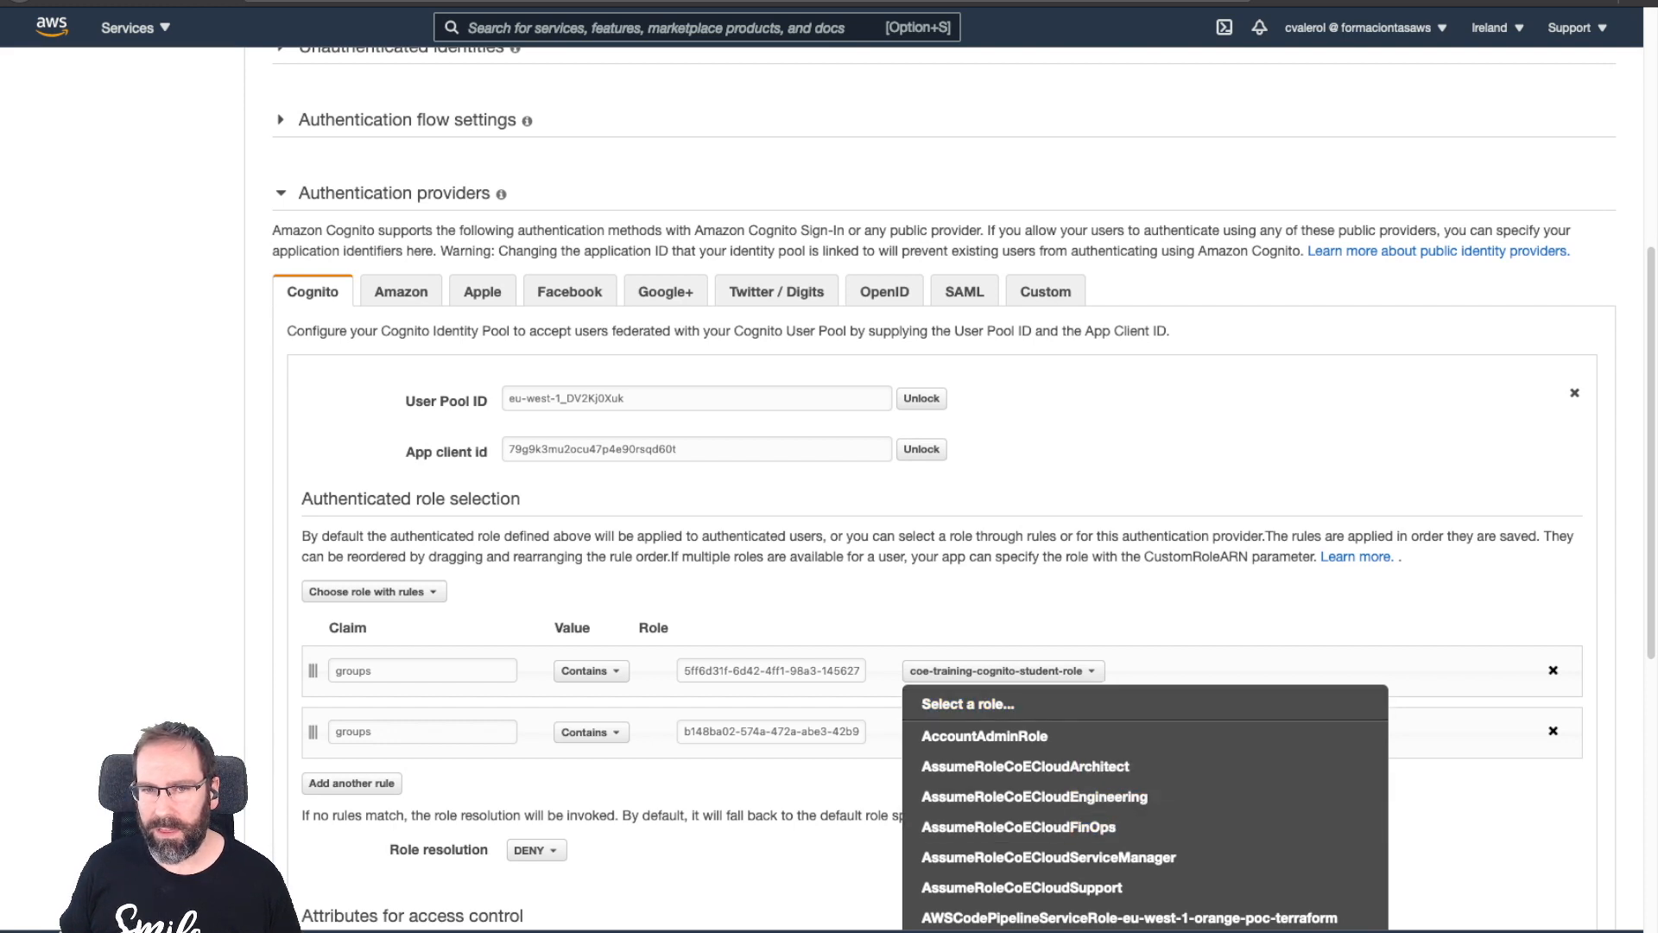
{"action": "left_click", "coordinate": [1004, 671]}
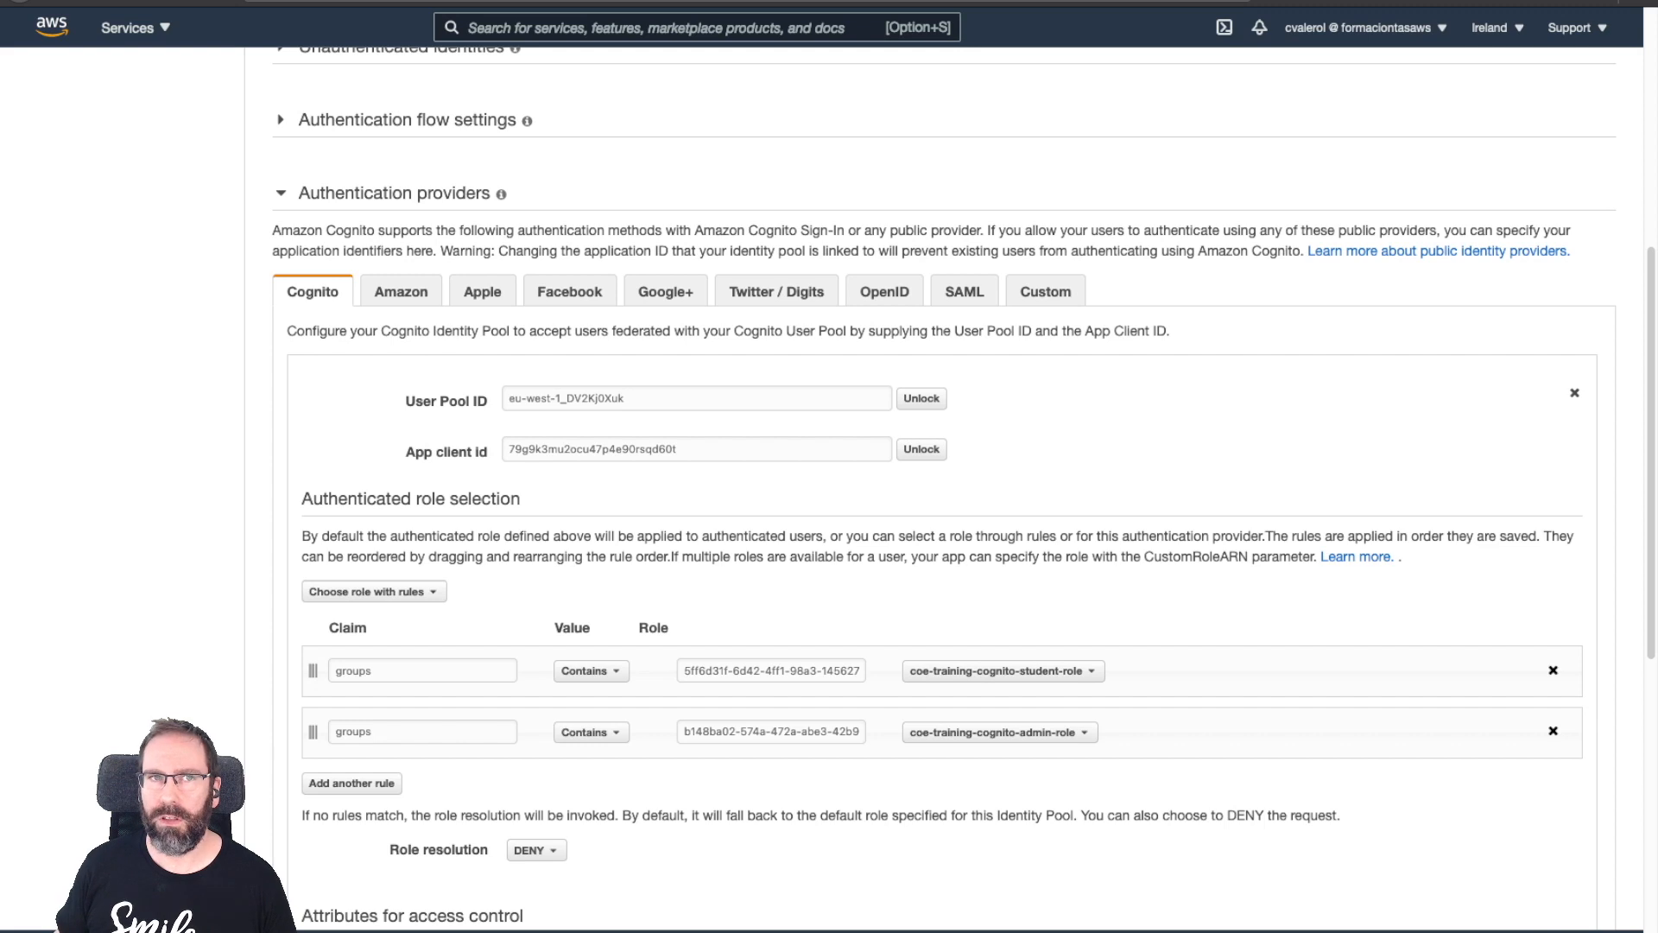
{"action": "scroll", "coordinate": [941, 484], "scroll_direction": "up", "scroll_amount": 6}
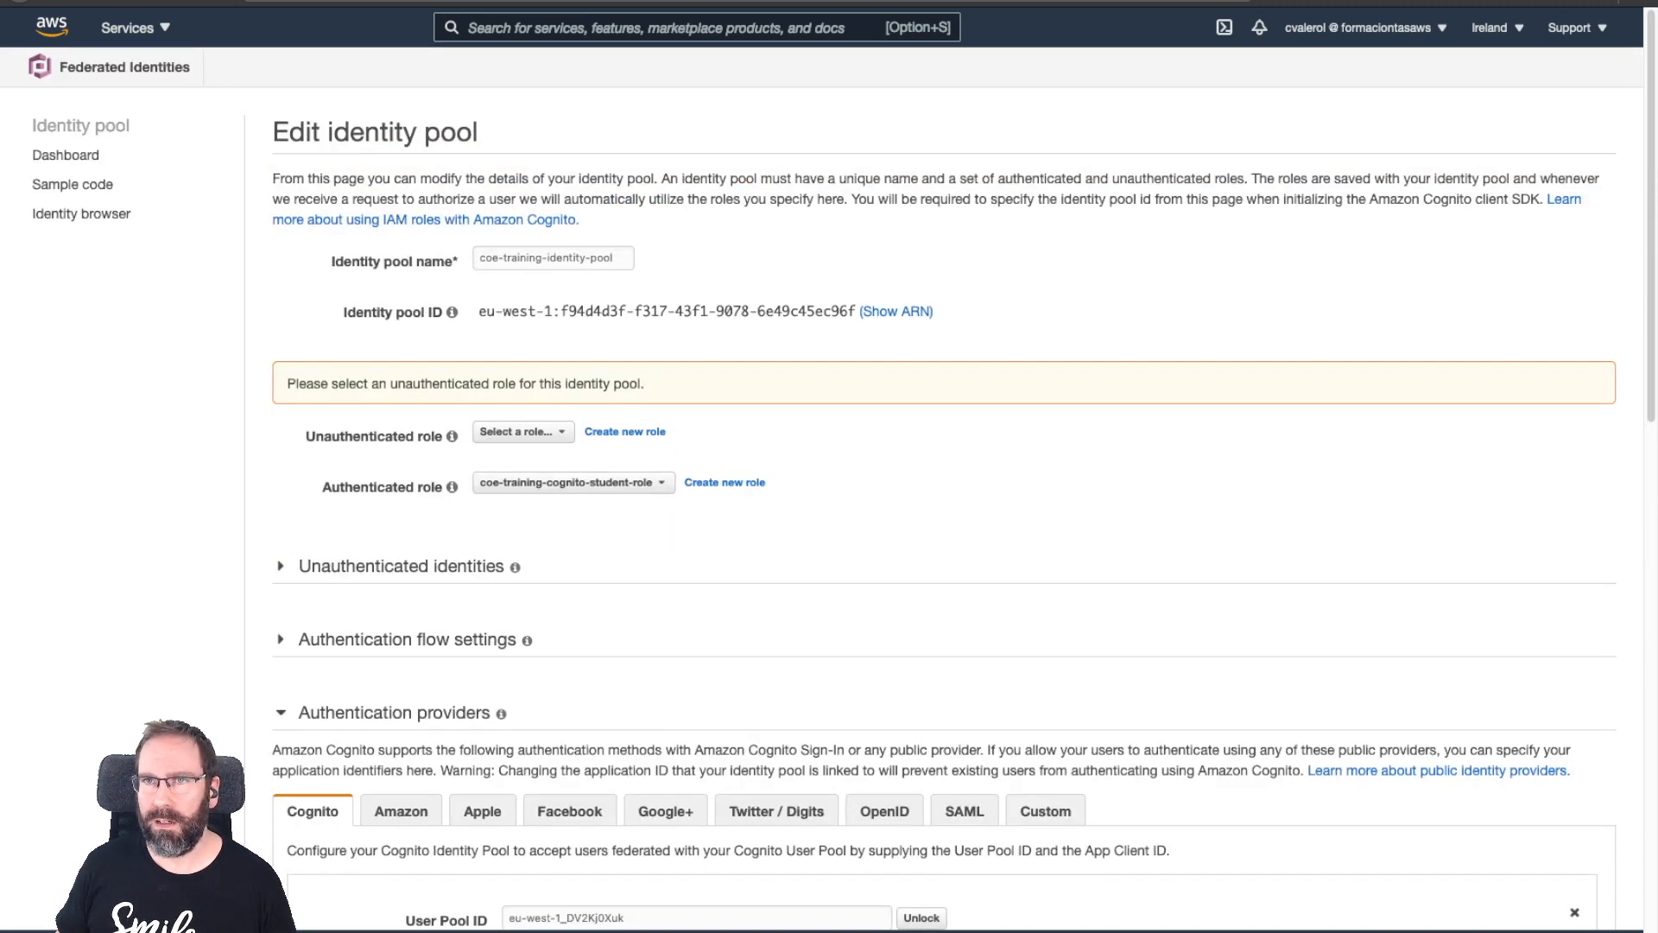
Go through Services to Cognito and open the coe-training-pool user pool.
{"action": "left_click", "coordinate": [1364, 28]}
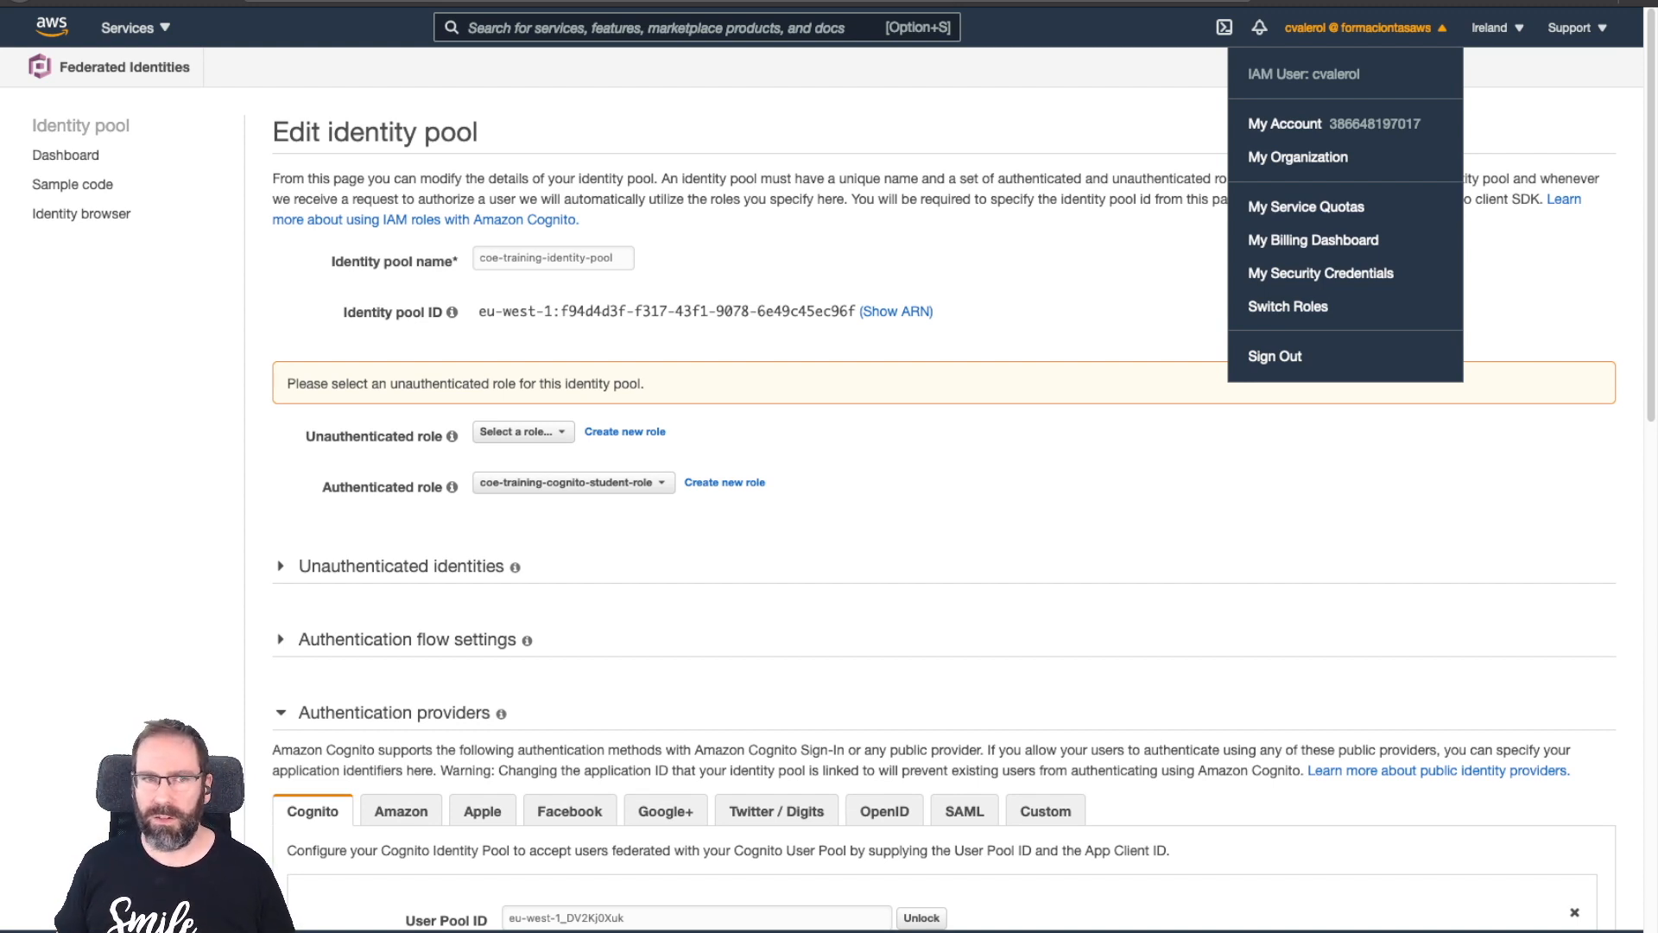
{"action": "key", "text": "Escape"}
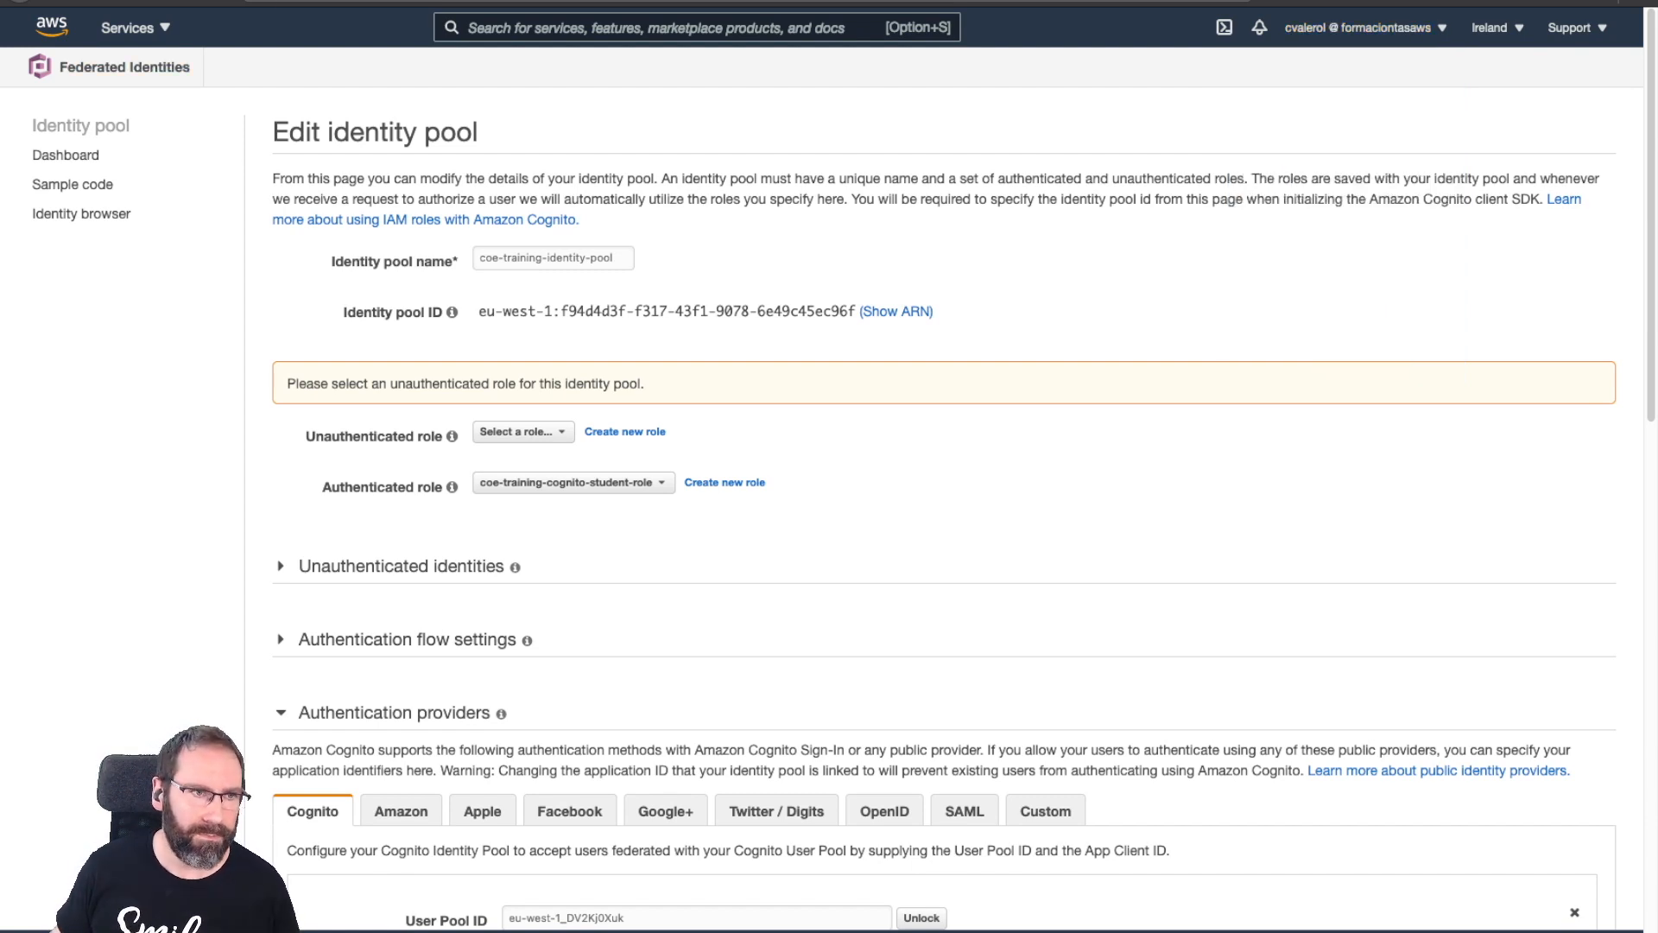
{"action": "left_click", "coordinate": [135, 28]}
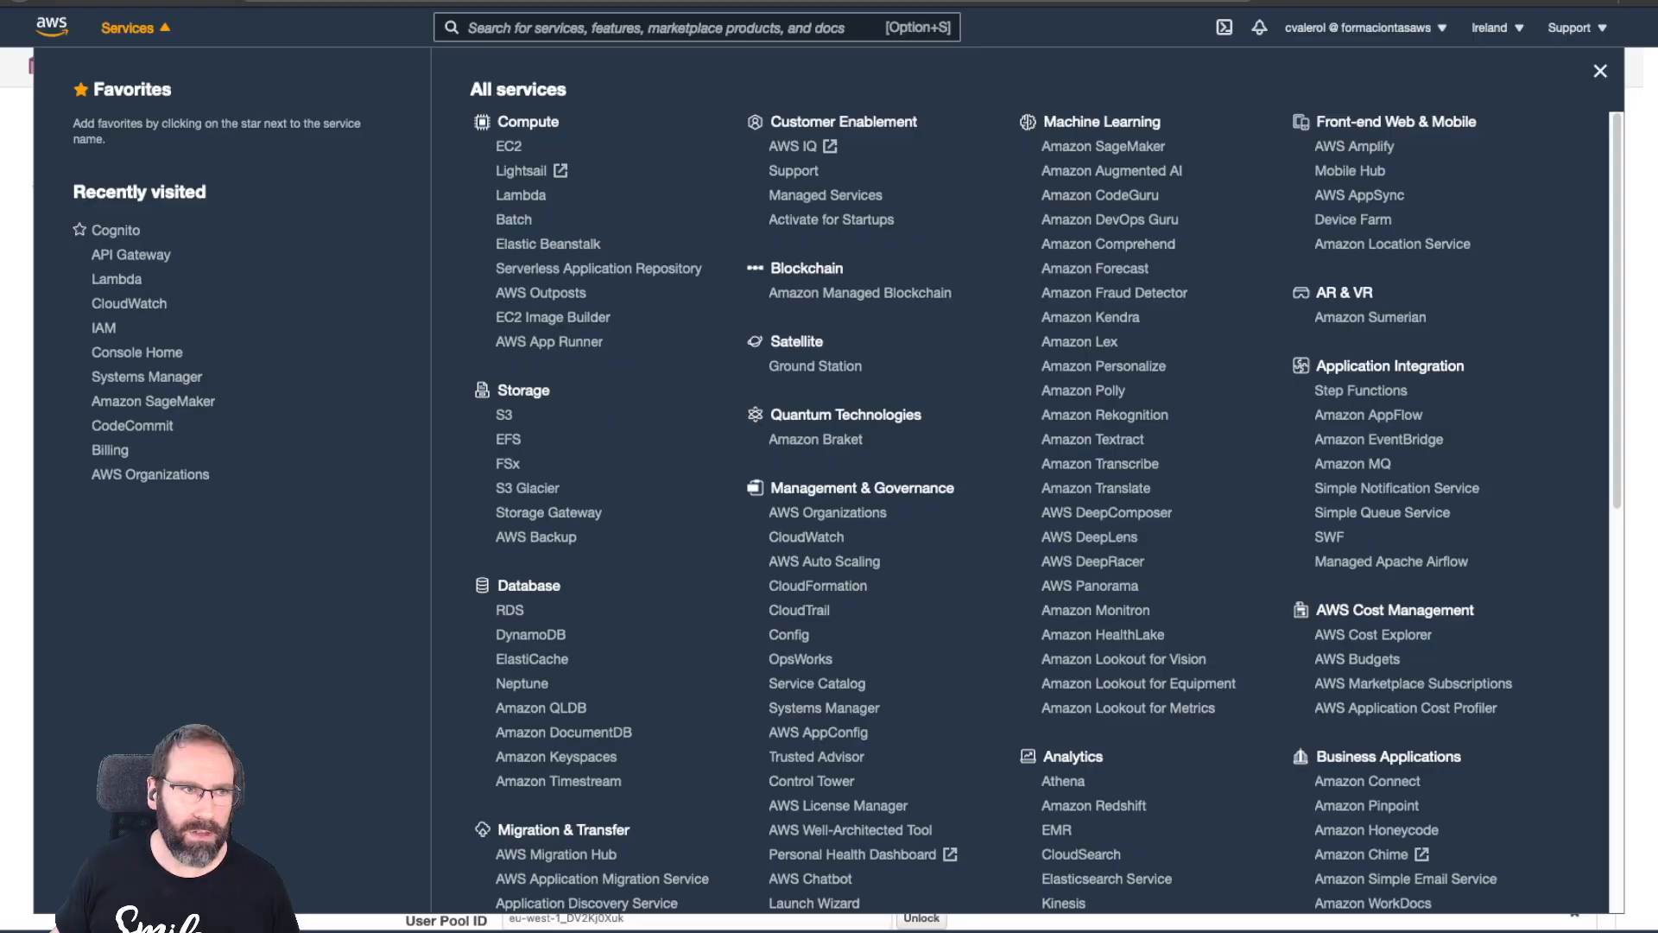
{"action": "left_click", "coordinate": [115, 230]}
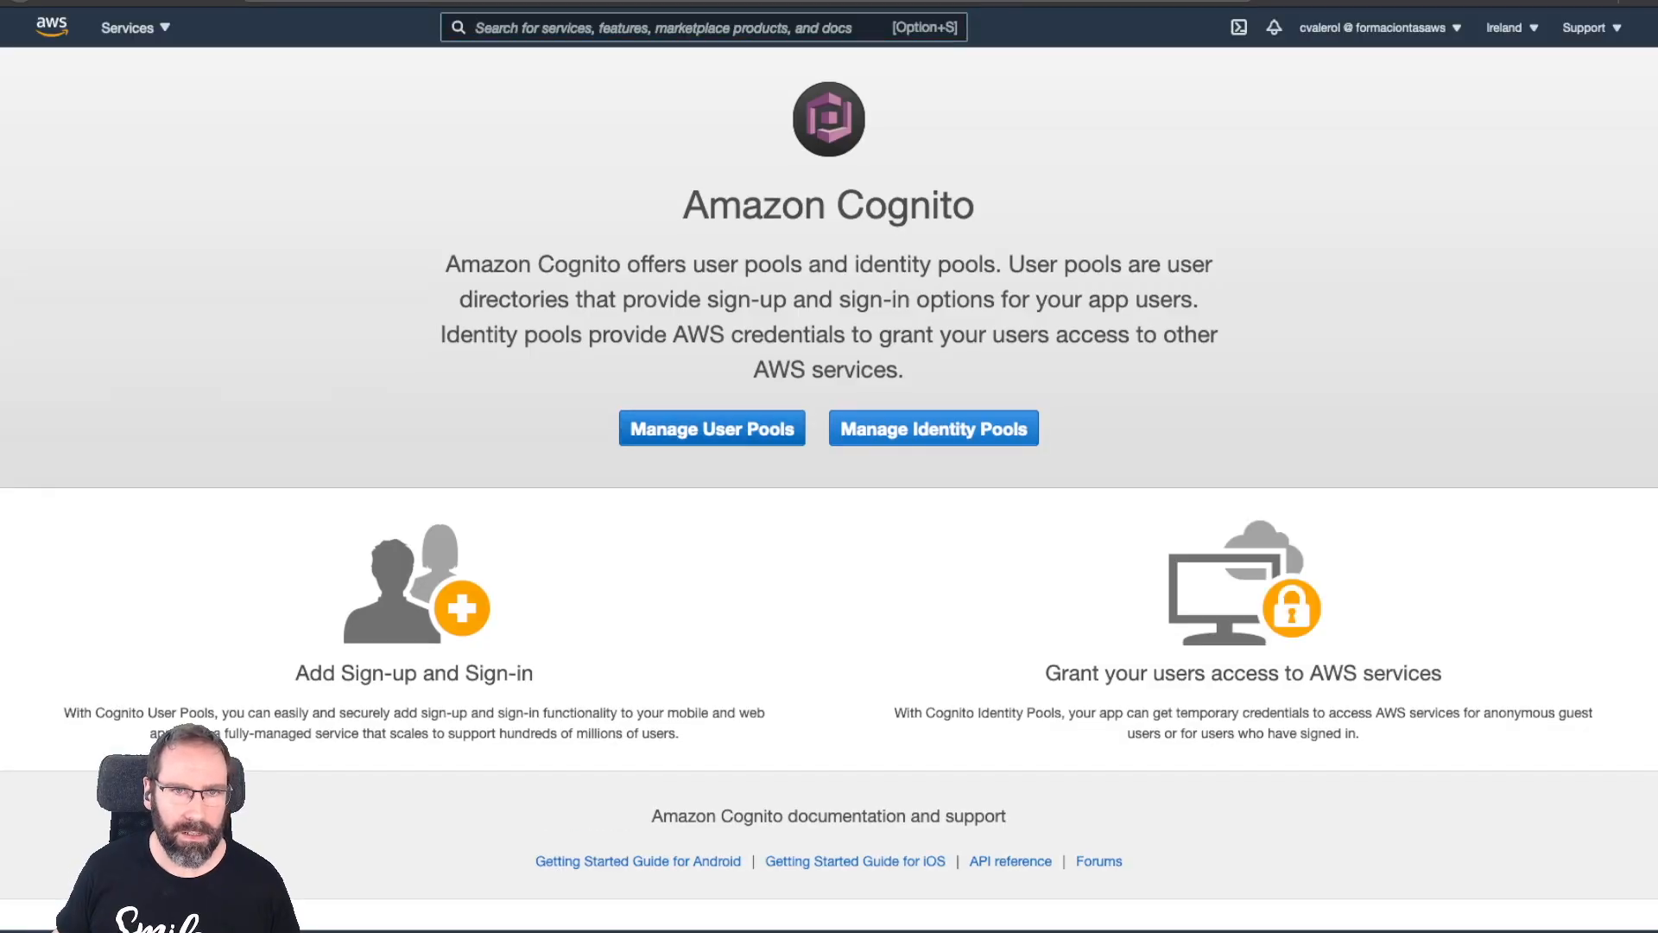
{"action": "left_click", "coordinate": [712, 429]}
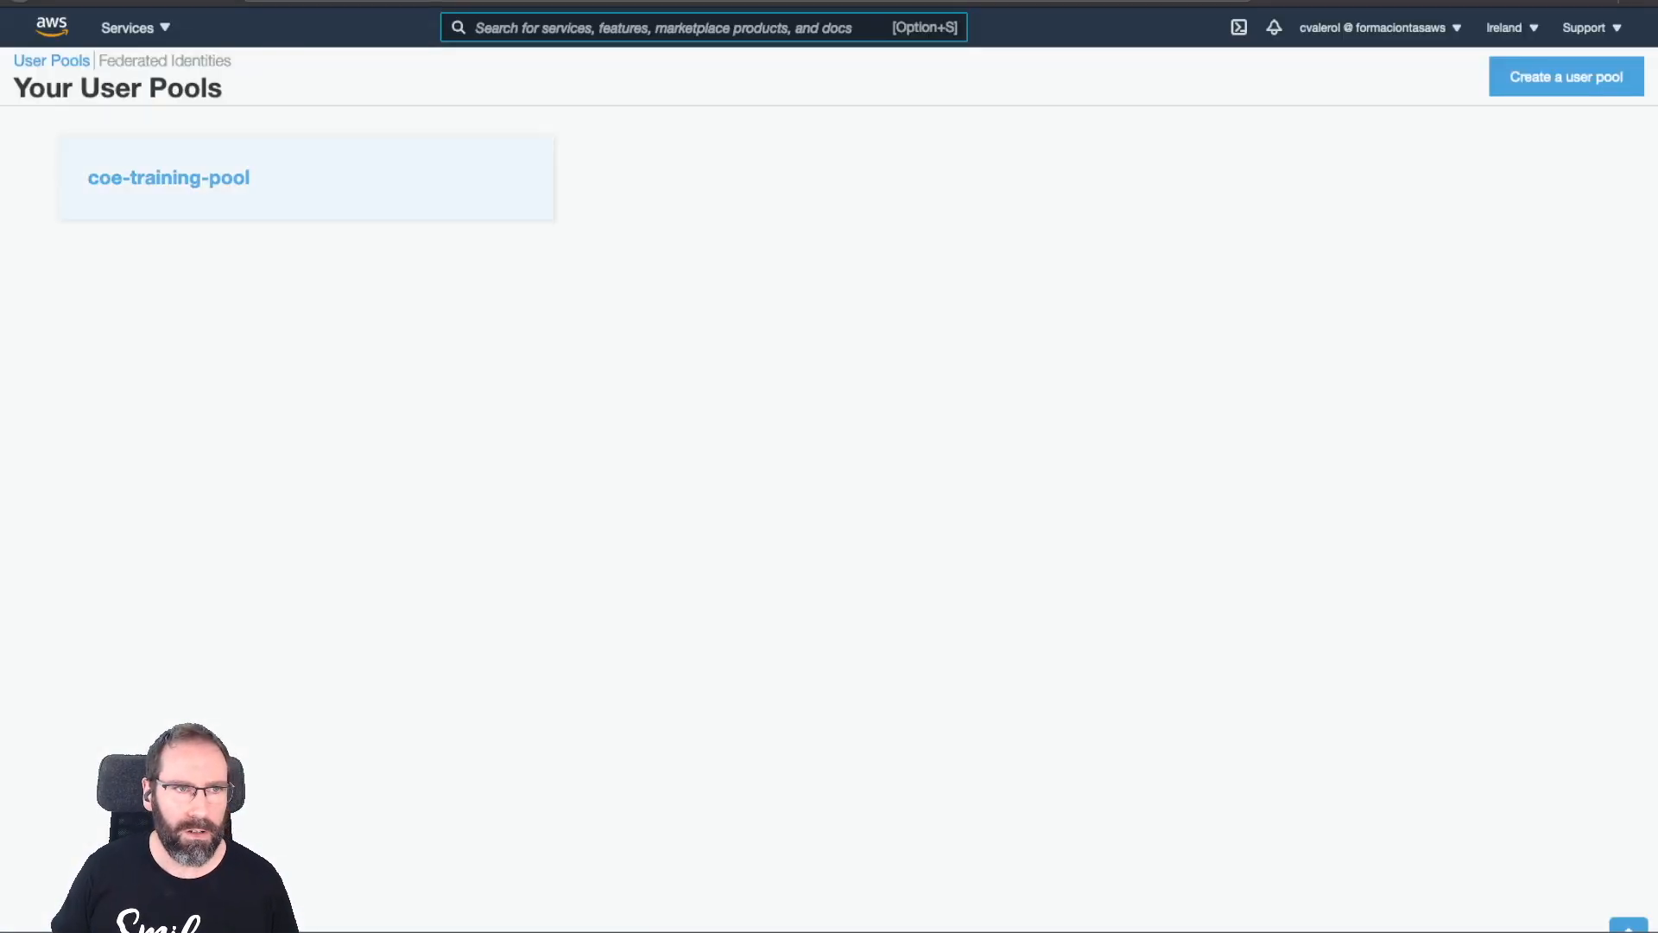
{"action": "left_click", "coordinate": [306, 177]}
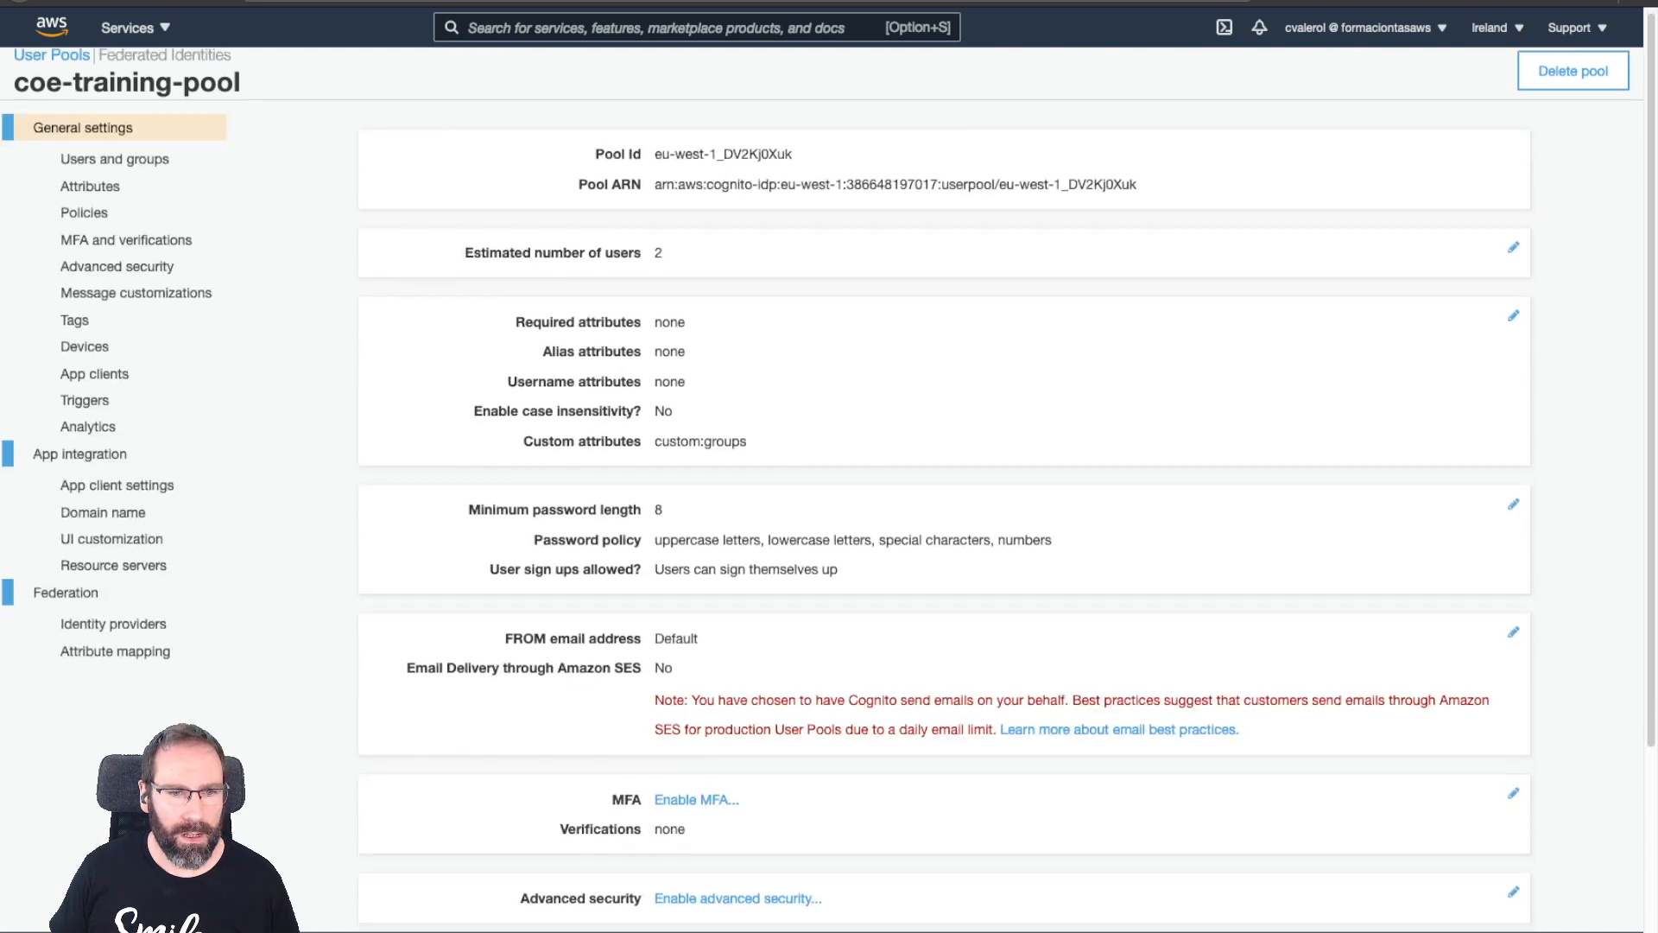
Open coe-training-client's app client settings and highlight its Callback URL.
{"action": "scroll", "coordinate": [864, 484], "scroll_direction": "down", "scroll_amount": 4}
{"action": "scroll", "coordinate": [130, 259], "scroll_direction": "up", "scroll_amount": 1}
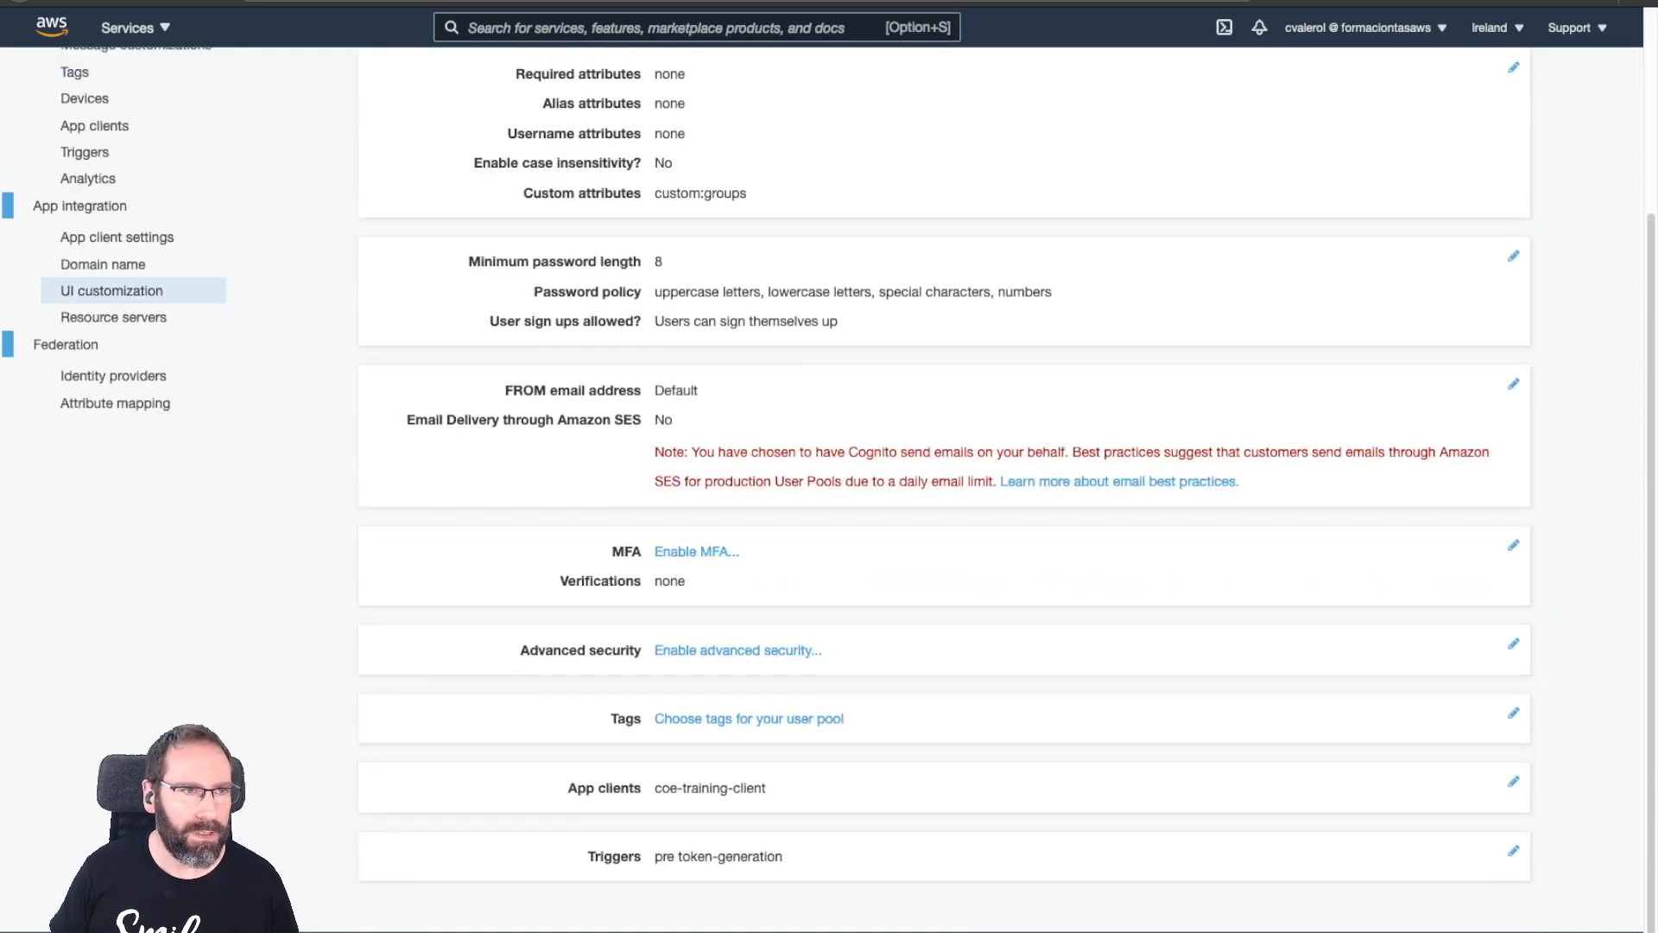
{"action": "left_click", "coordinate": [116, 245]}
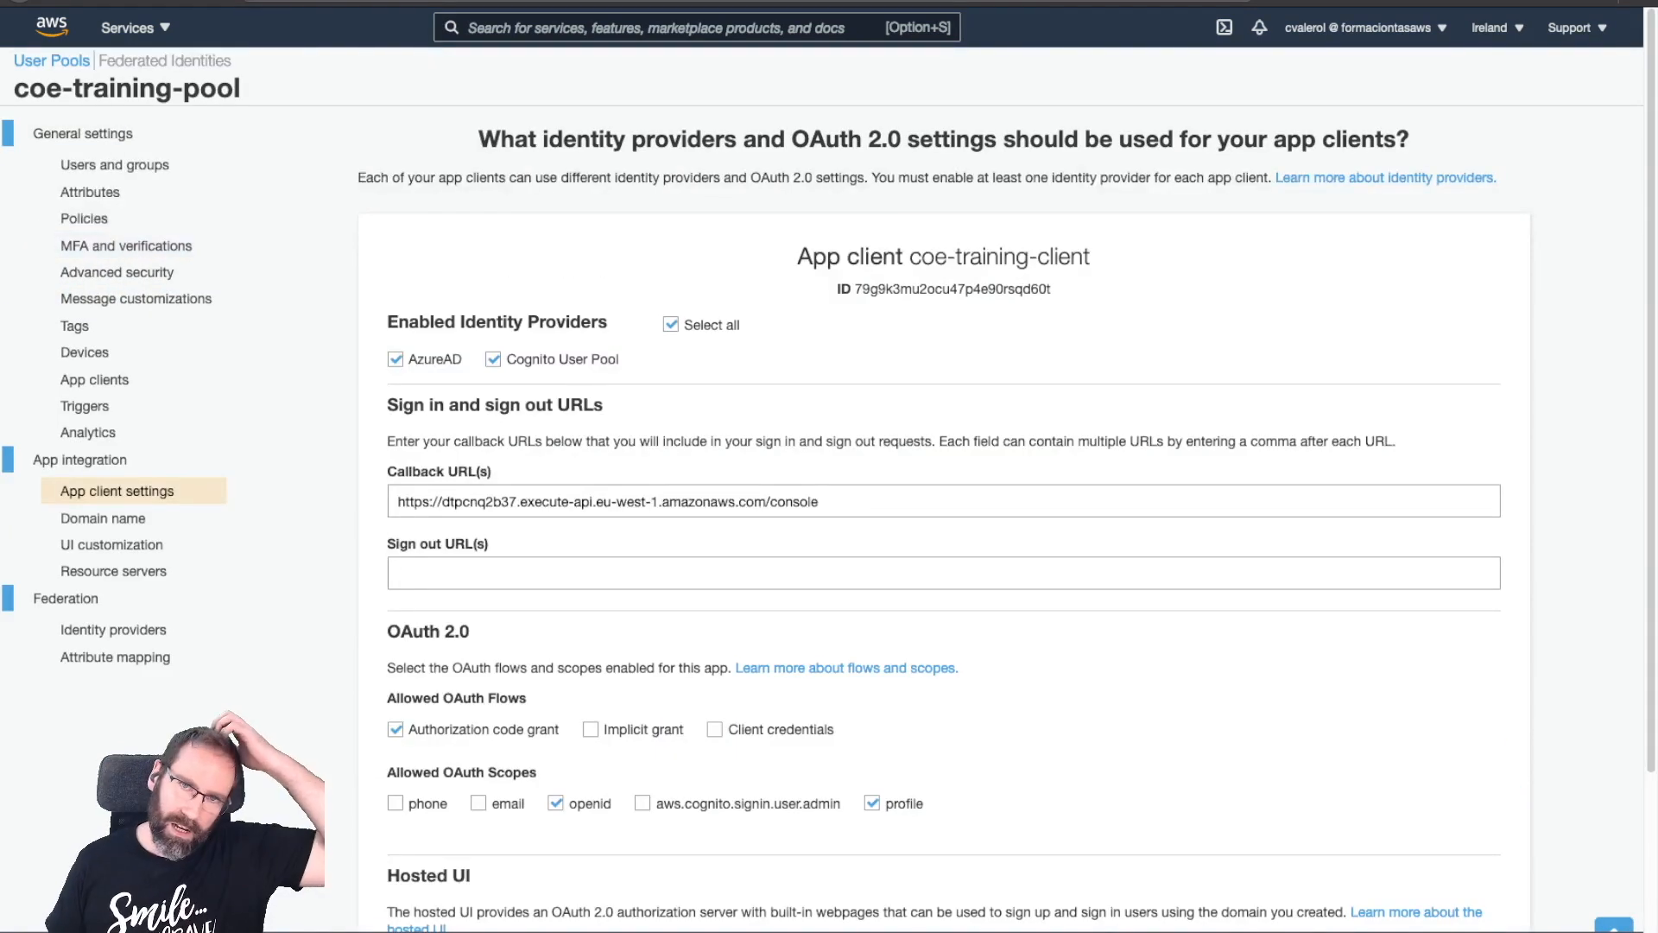
{"action": "scroll", "coordinate": [864, 484], "scroll_direction": "down", "scroll_amount": 2}
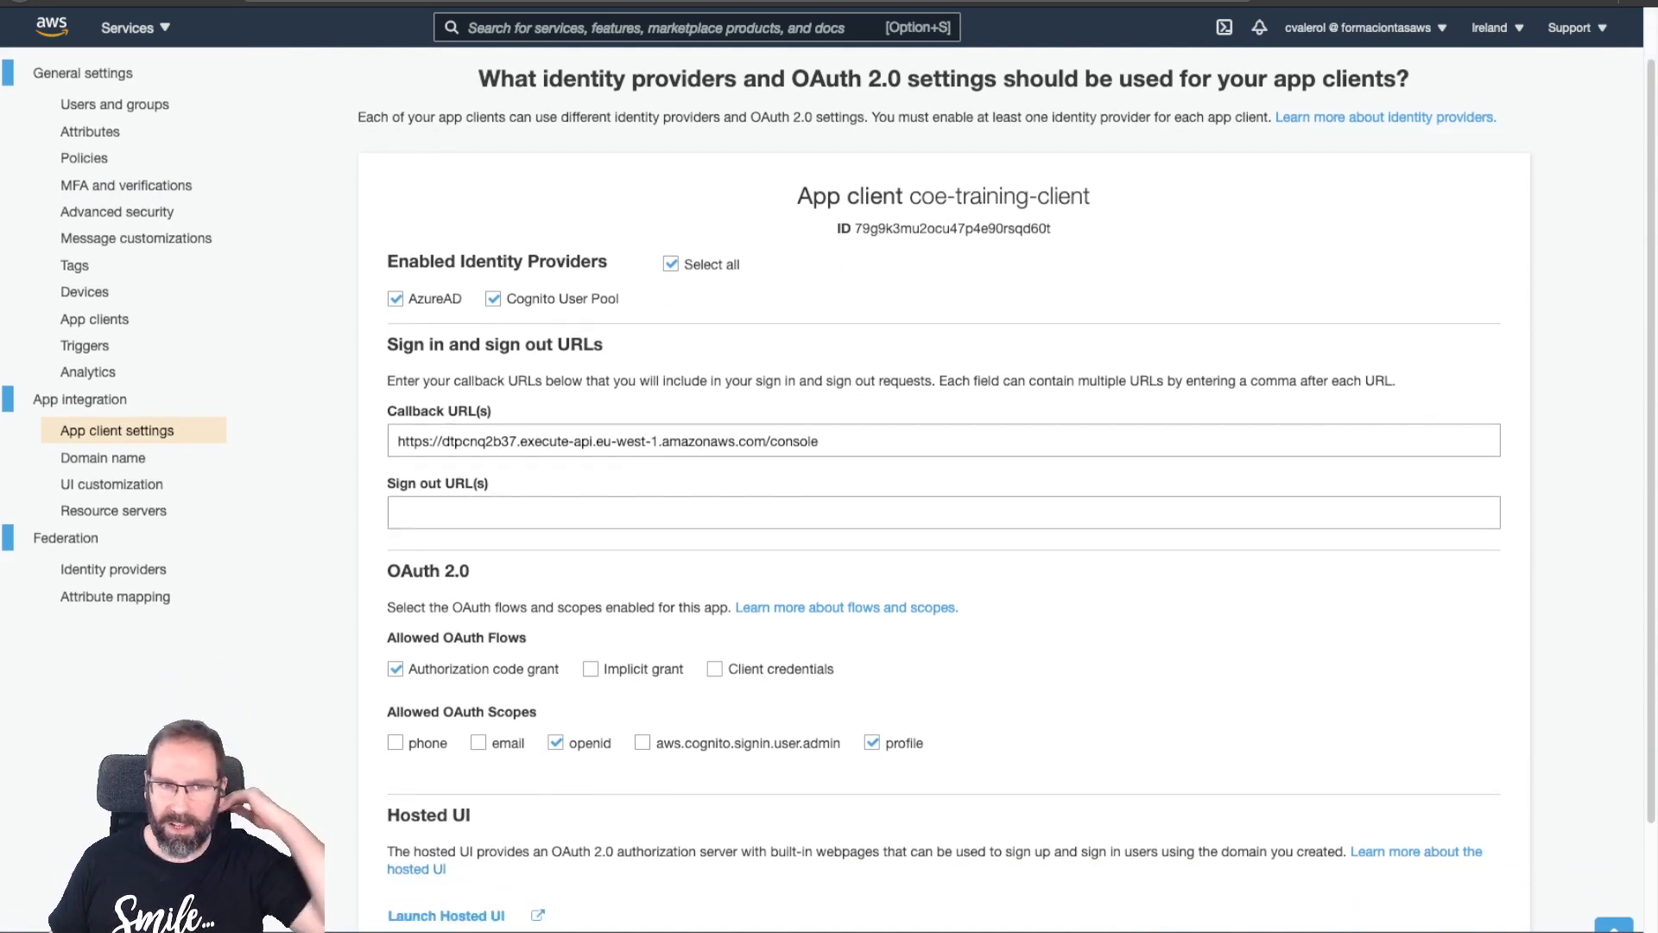
{"action": "scroll", "coordinate": [863, 484], "scroll_direction": "down", "scroll_amount": 1}
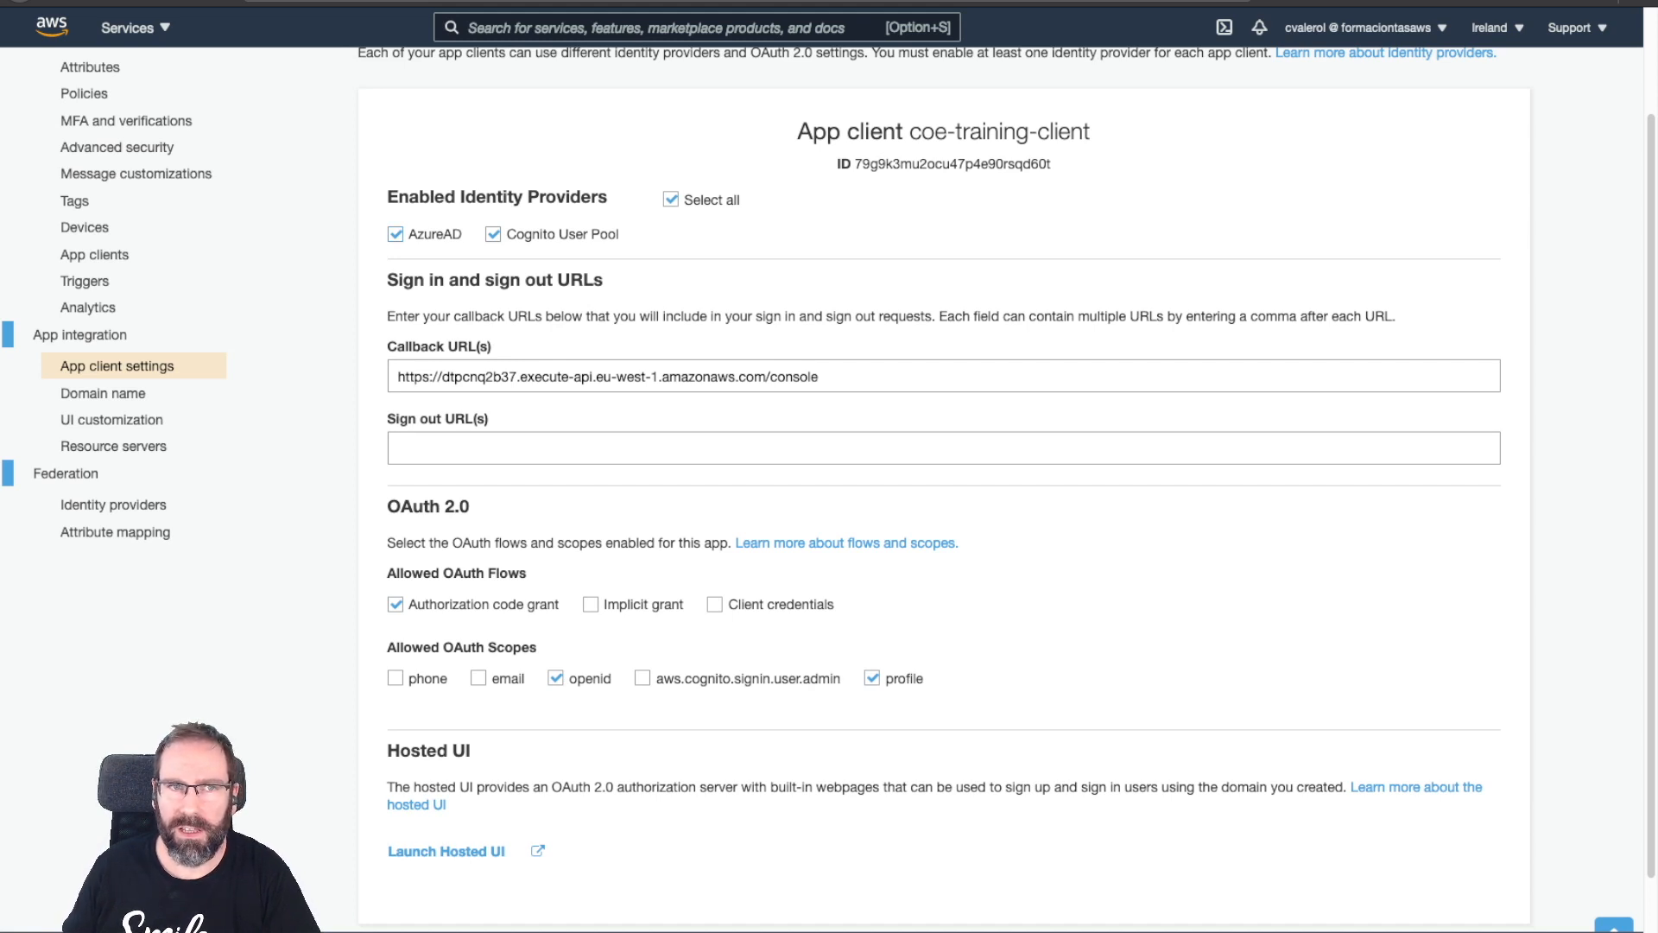
{"action": "scroll", "coordinate": [863, 483], "scroll_direction": "down", "scroll_amount": 1}
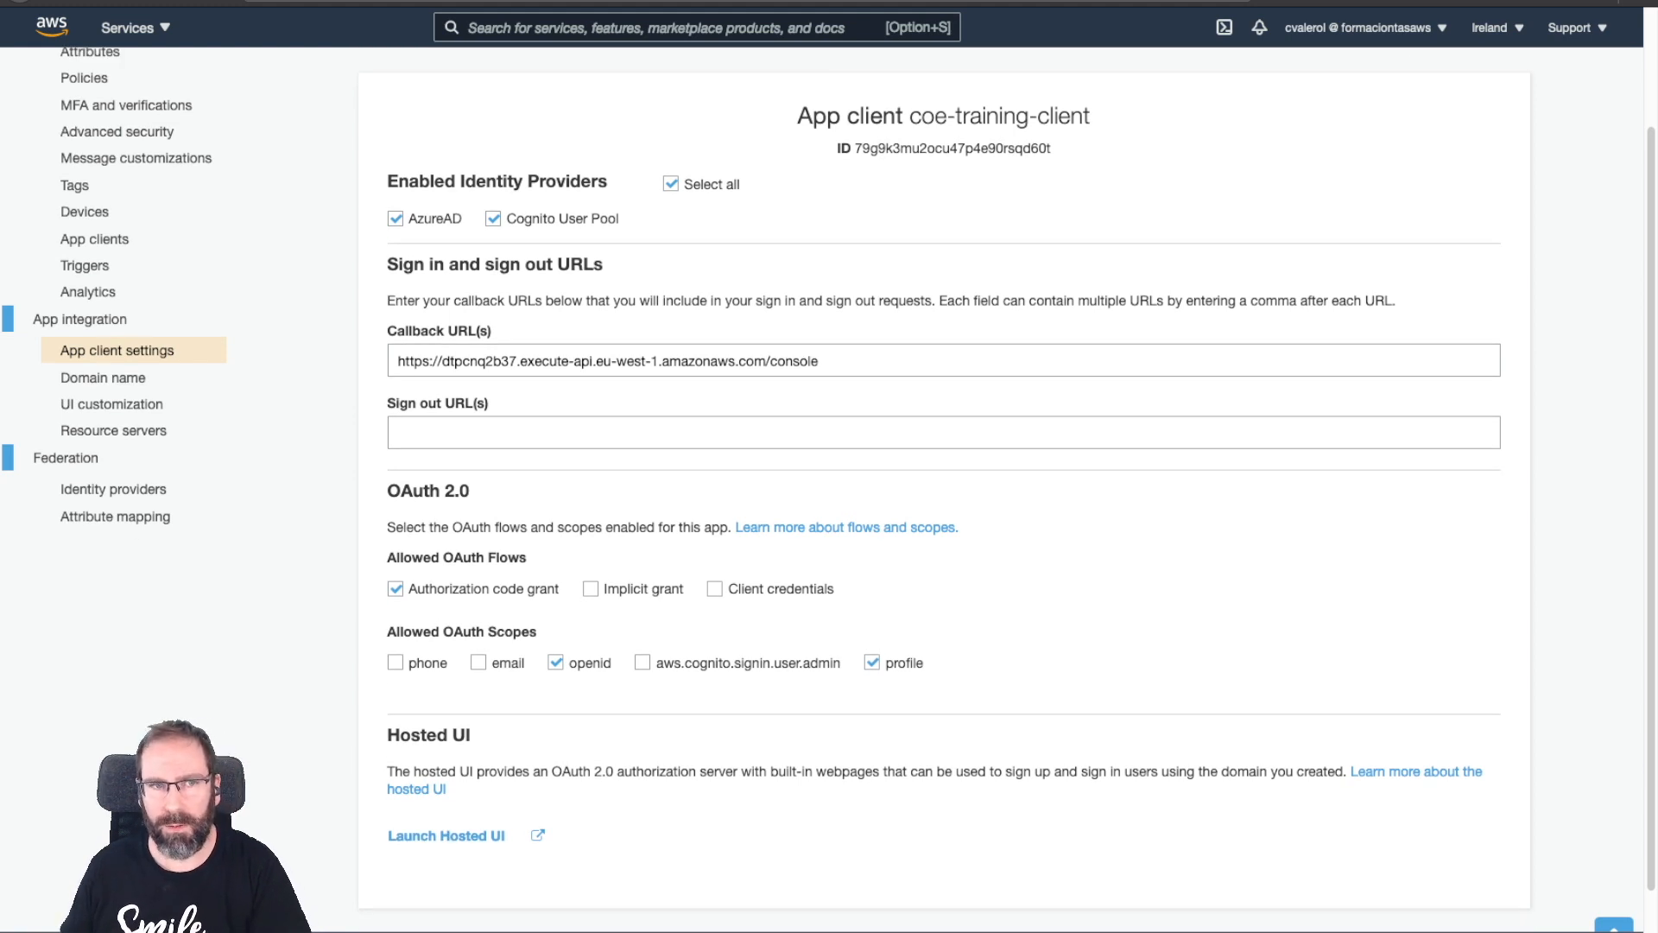
{"action": "left_click_drag", "start_coordinate": [397, 361], "coordinate": [820, 361]}
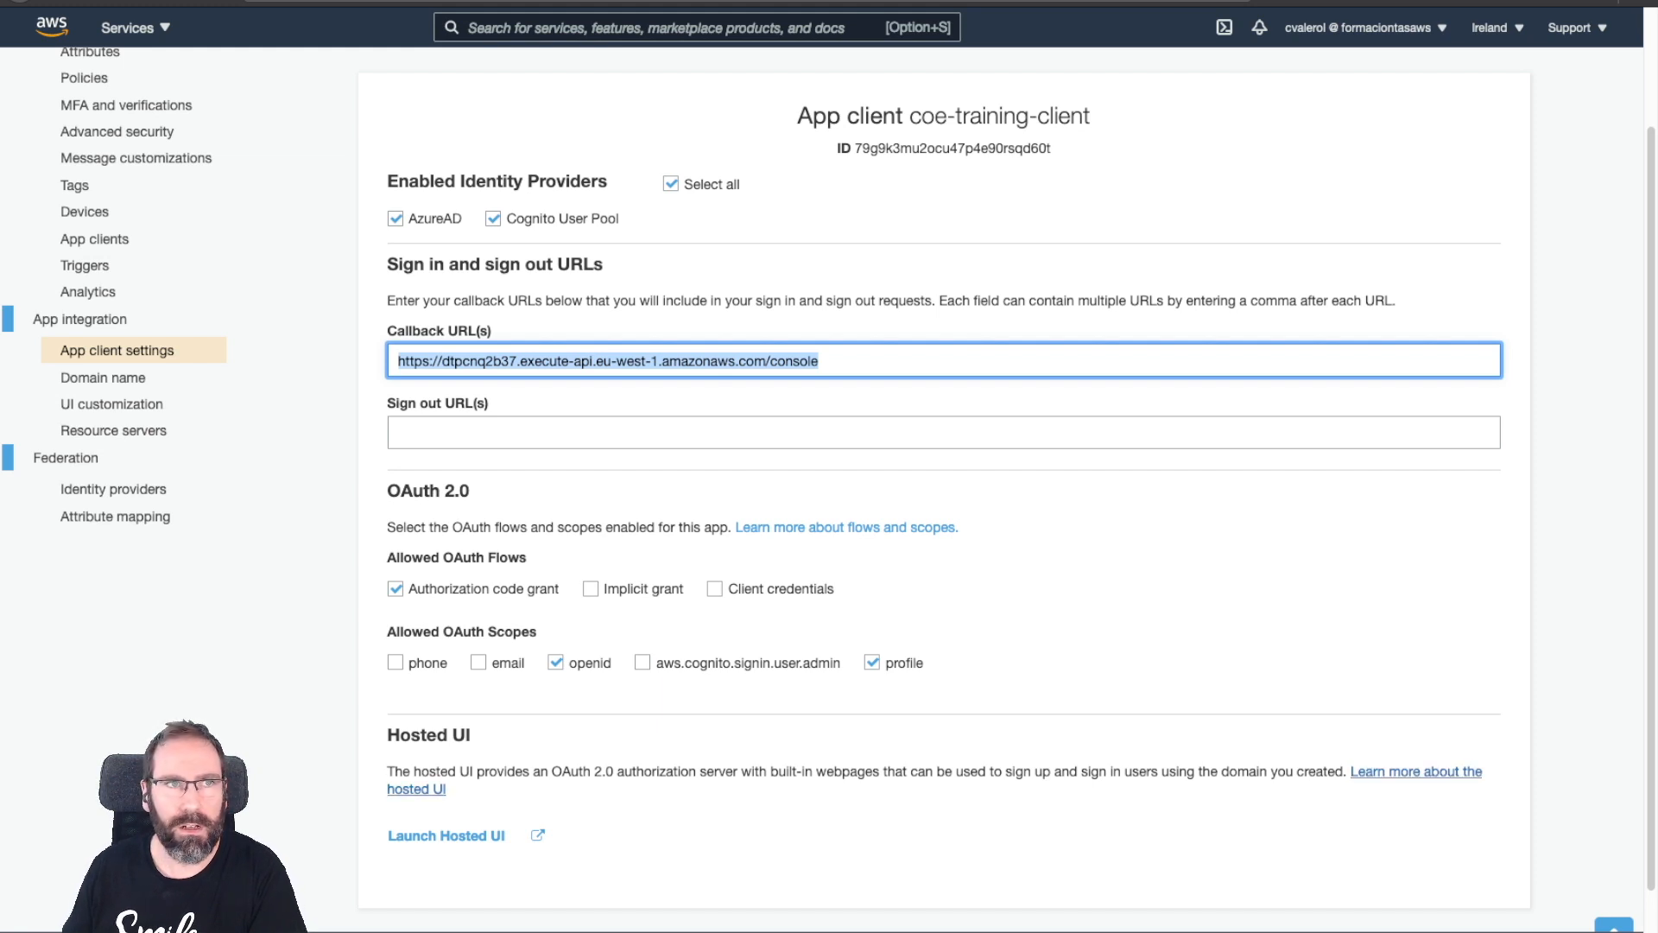
{"action": "left_click", "coordinate": [1417, 771]}
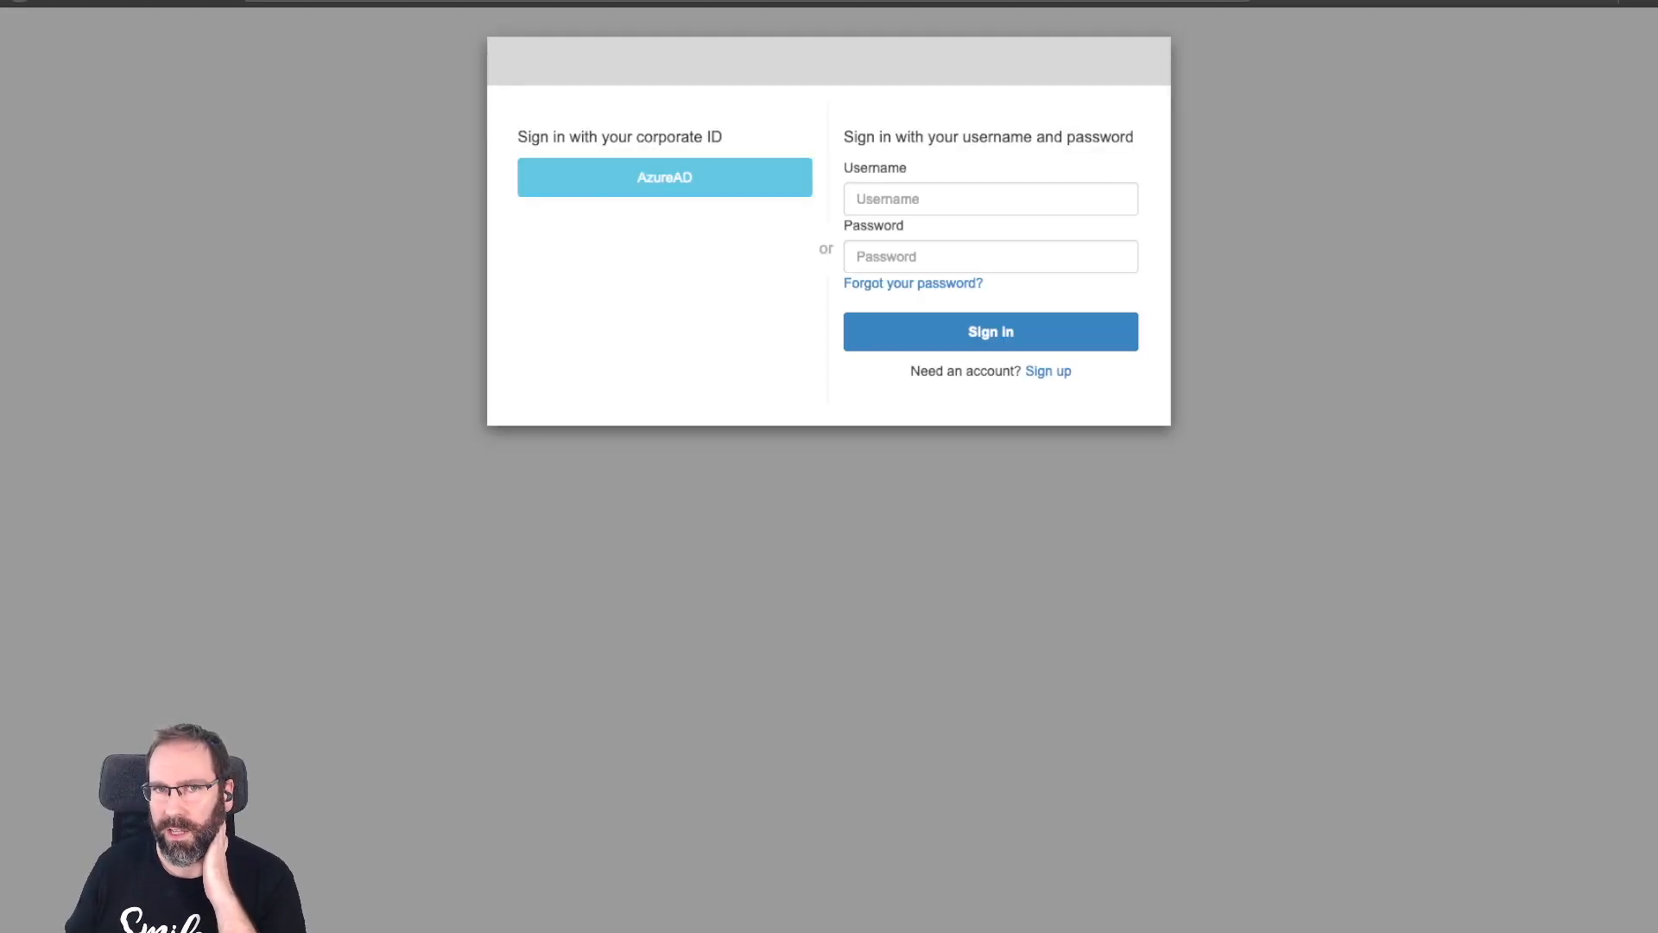
{"action": "left_click", "coordinate": [856, 198]}
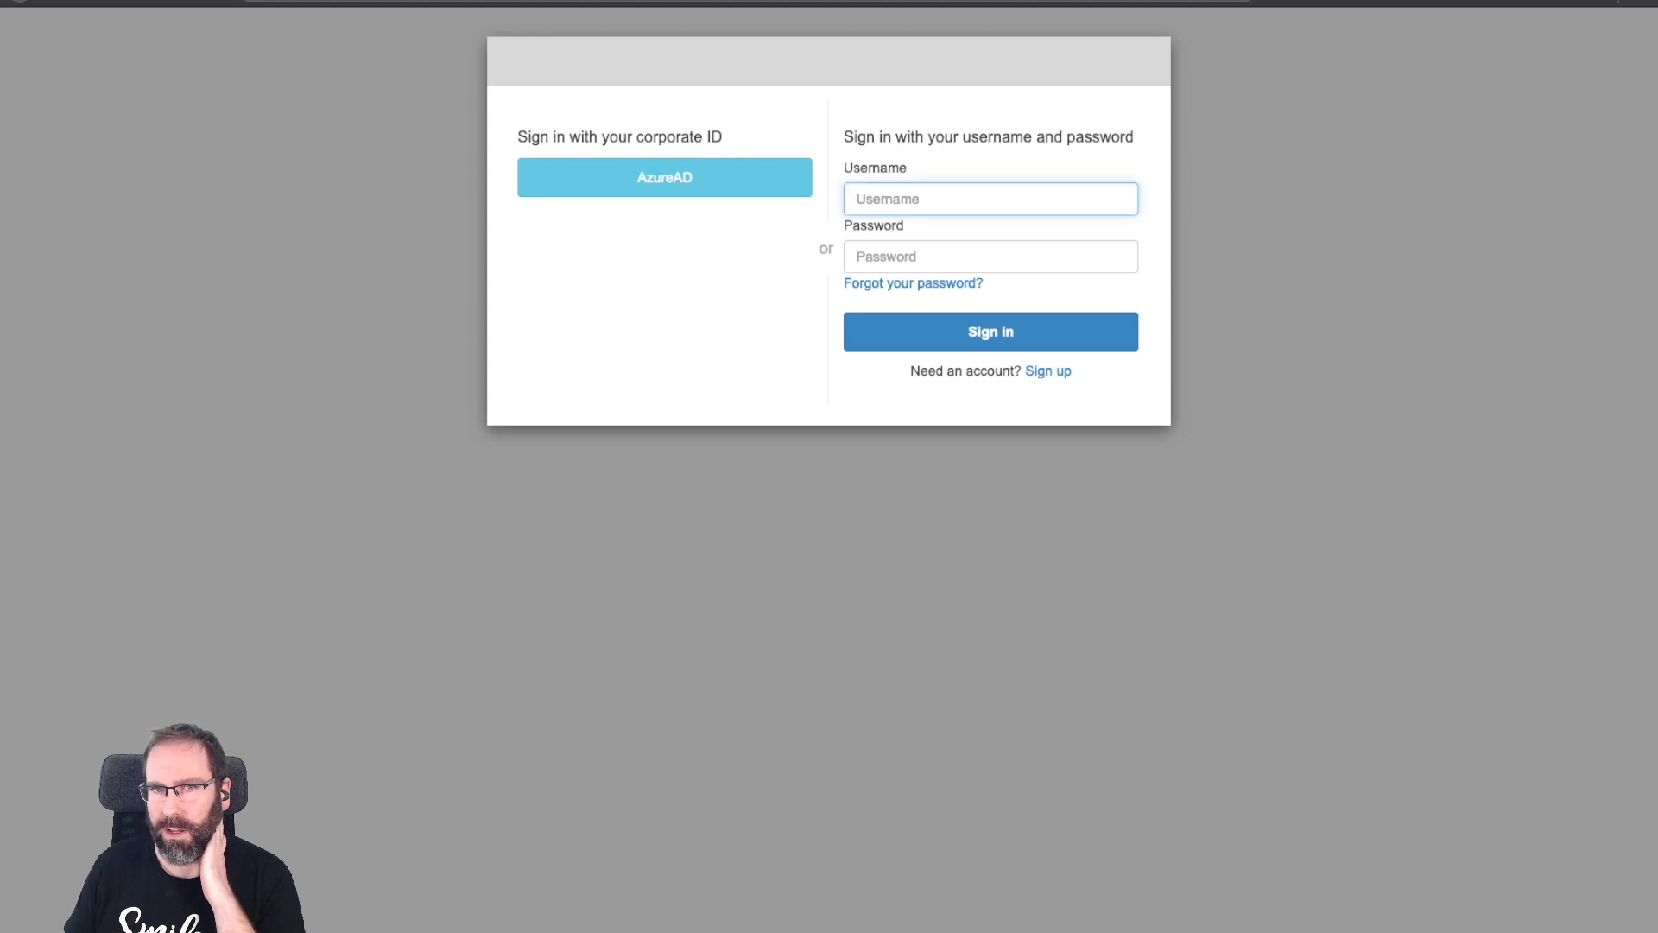
{"action": "left_click", "coordinate": [745, 253]}
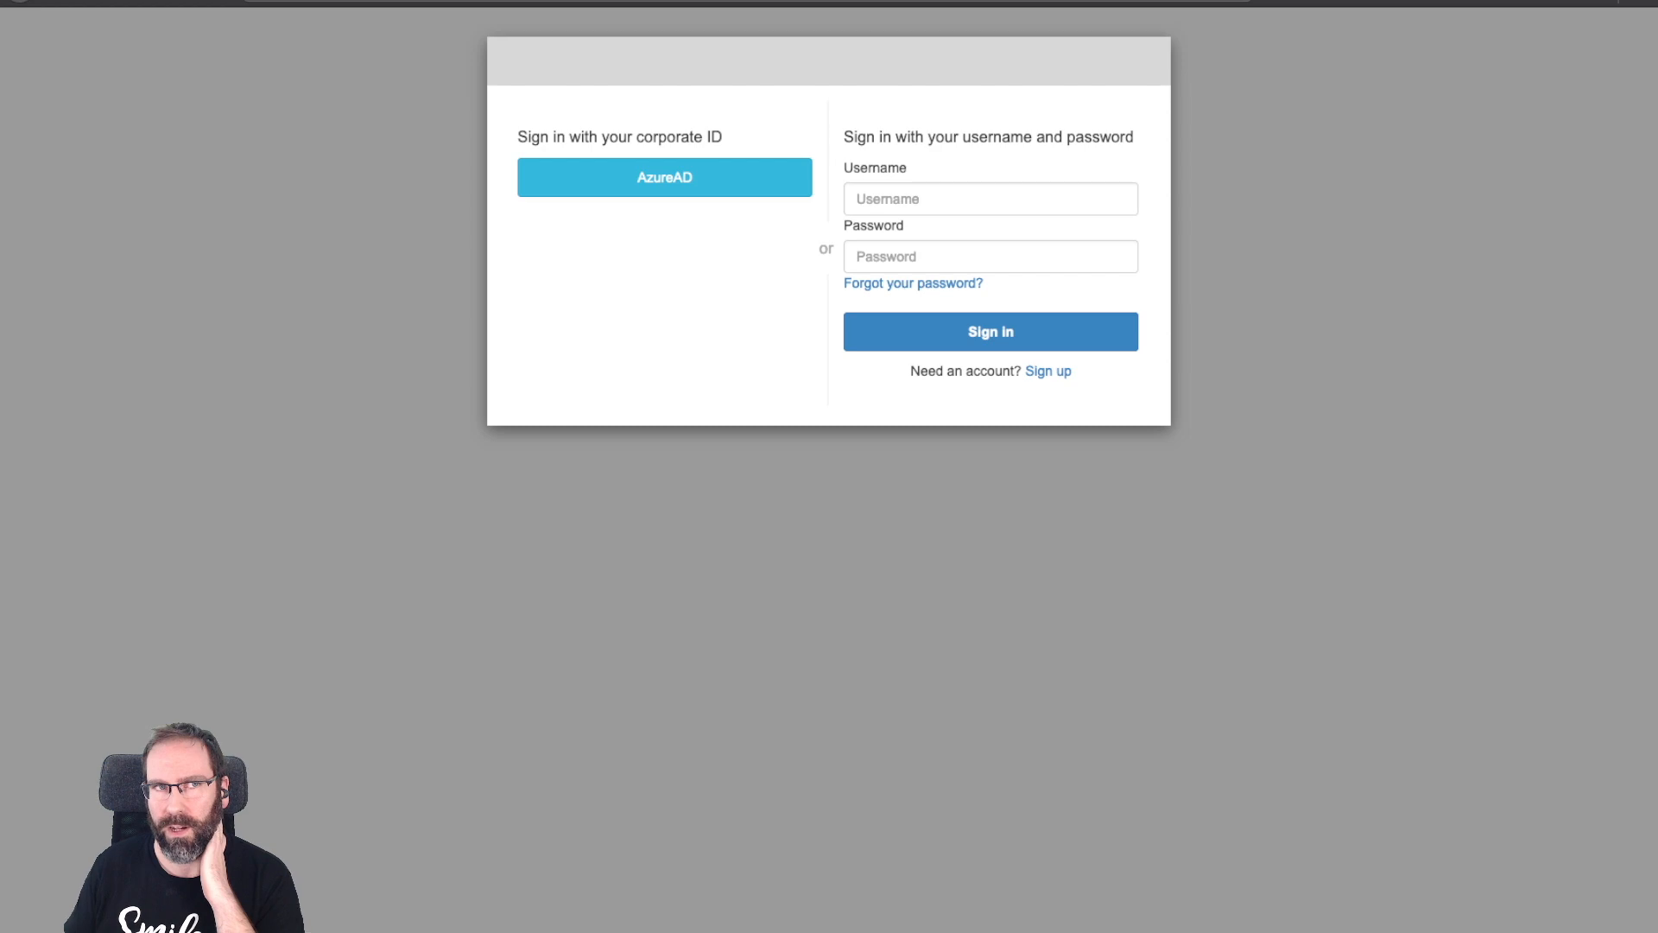
{"action": "left_click", "coordinate": [666, 178]}
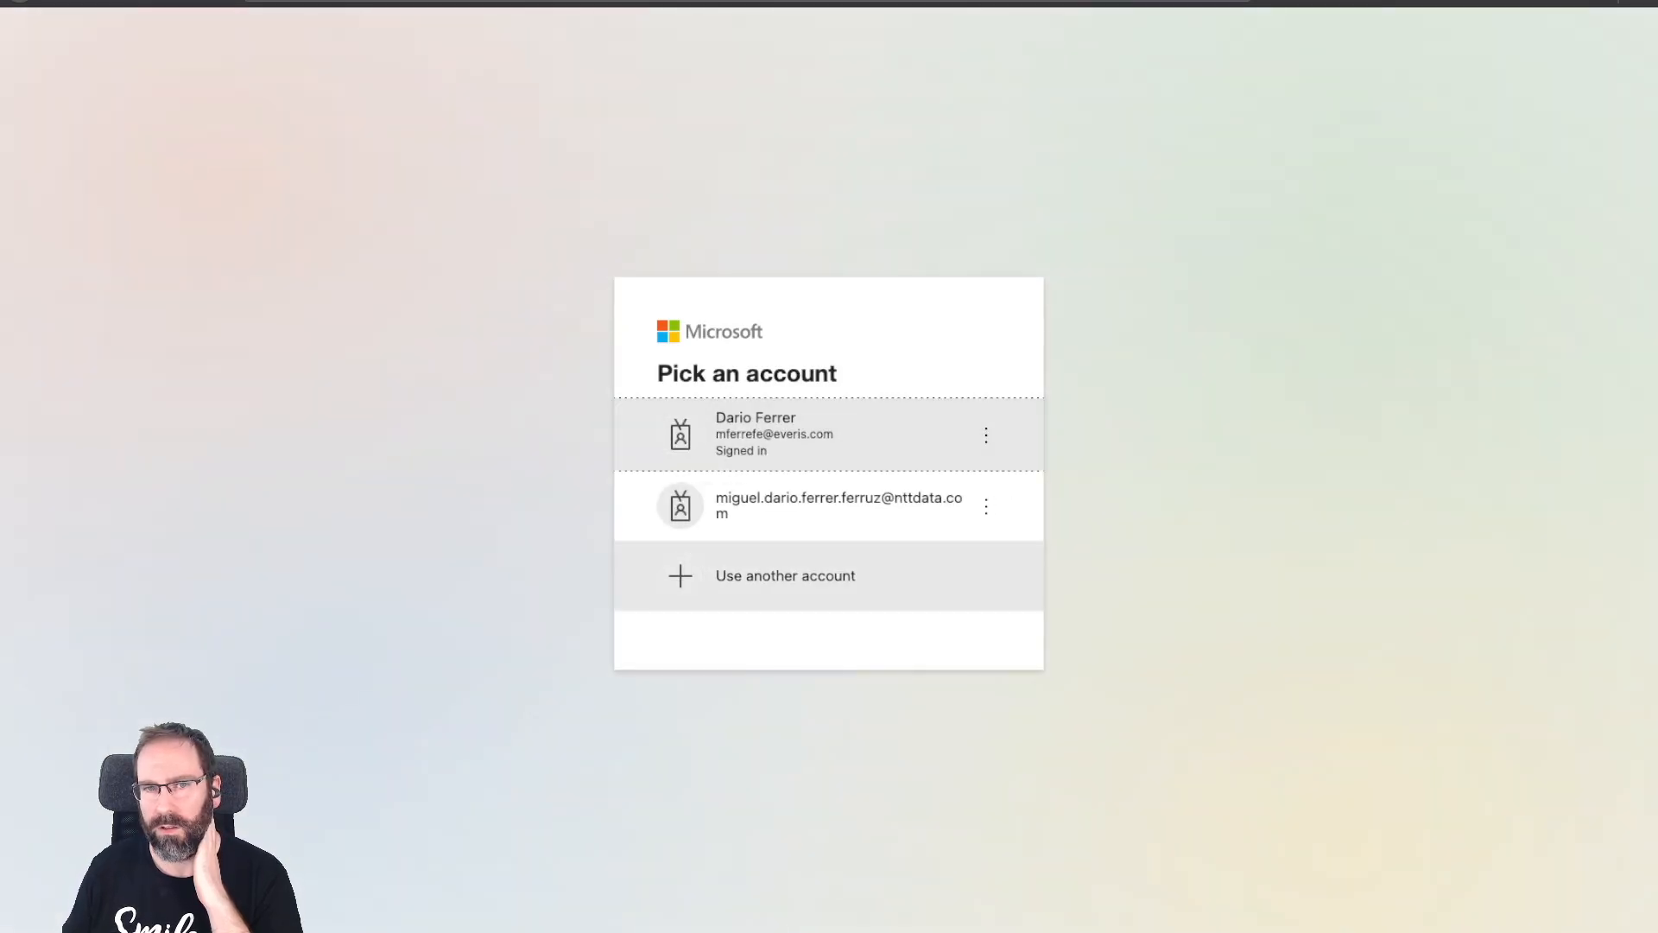
Choose 'Use another account' and paste the test user's e-mail into the Microsoft Sign in field.
{"action": "left_click", "coordinate": [786, 576]}
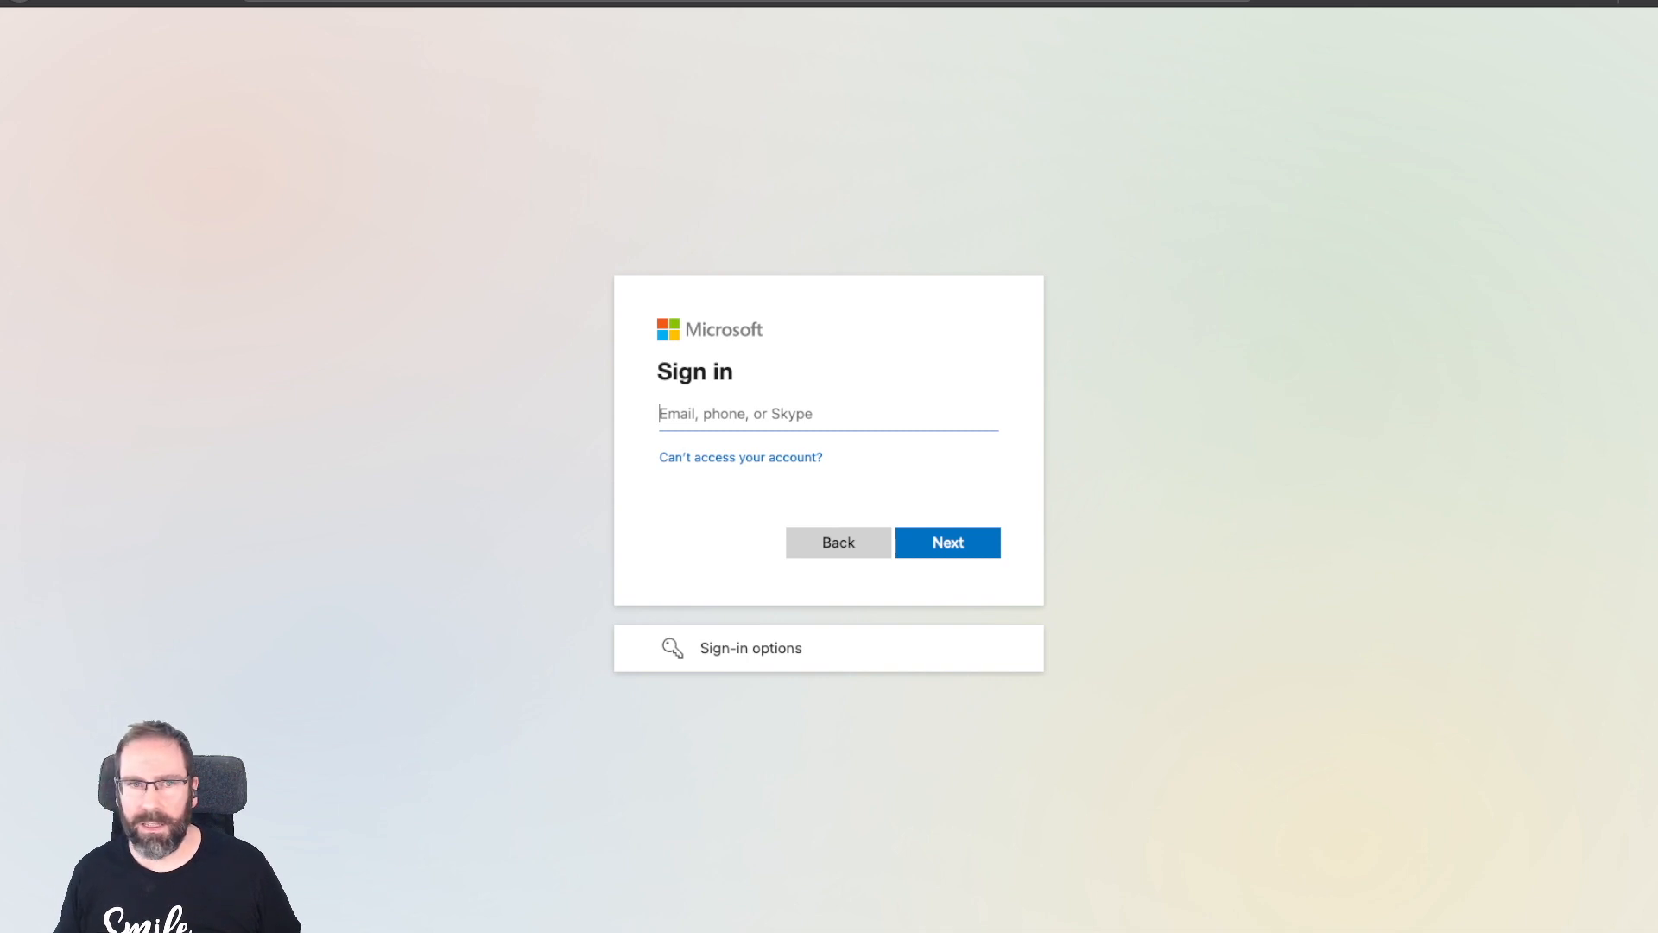
{"action": "key", "text": "ctrl+v"}
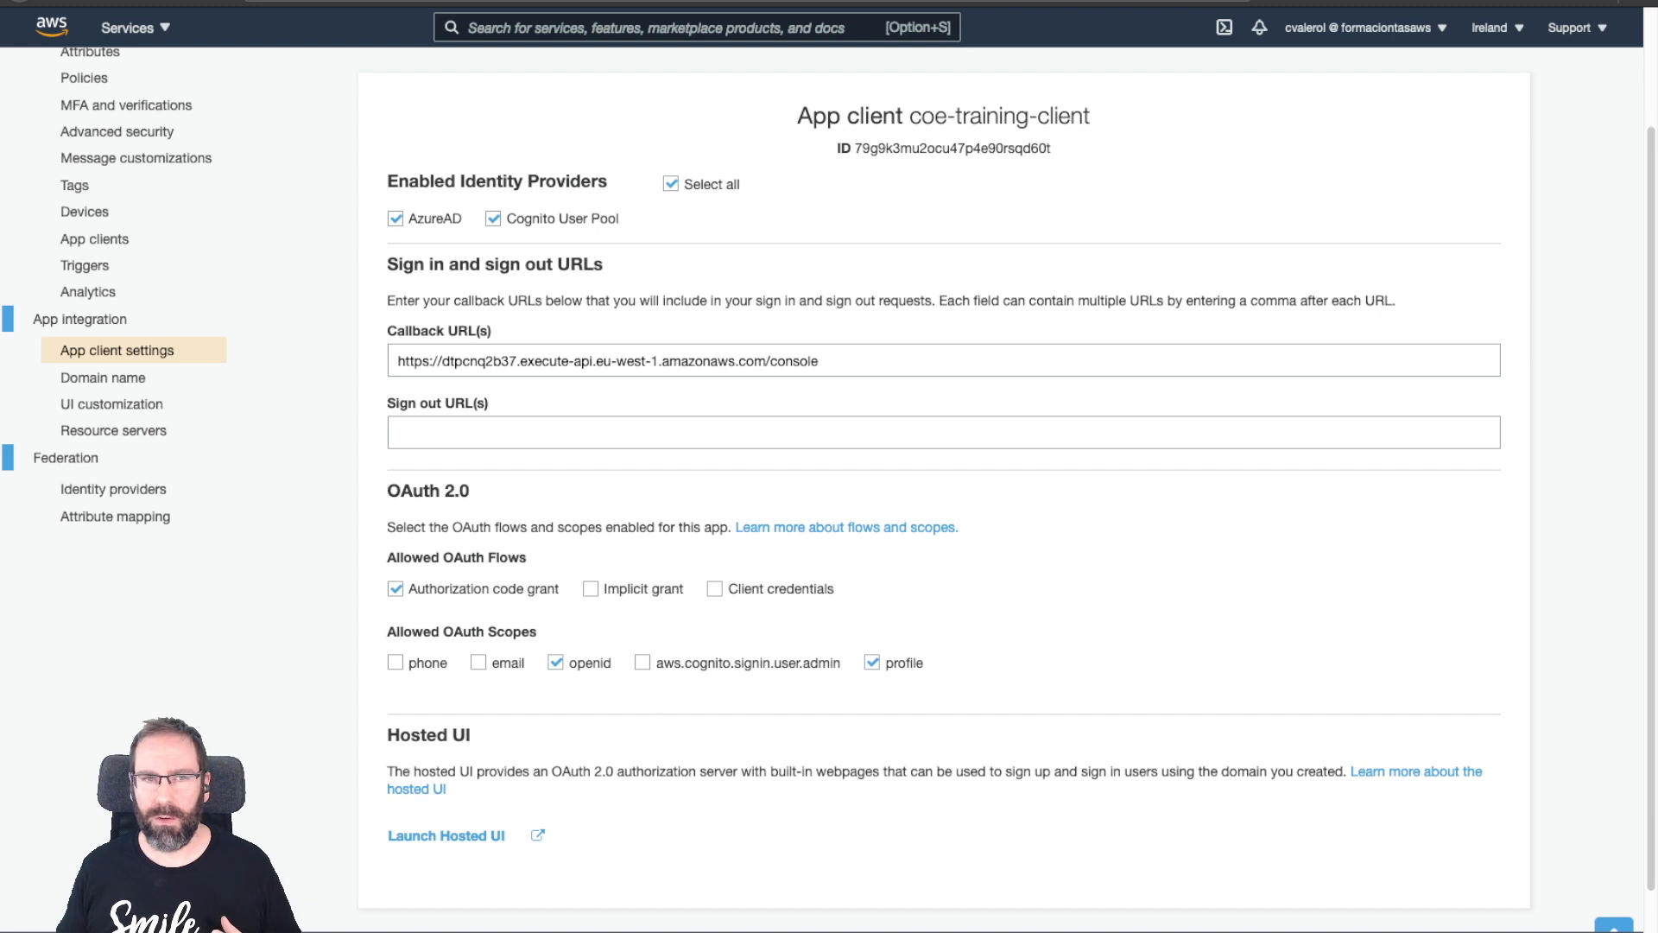
Highlight the execute-api /console callback URL again, then bring up the AWS services list.
{"action": "left_click_drag", "start_coordinate": [819, 361], "coordinate": [398, 361]}
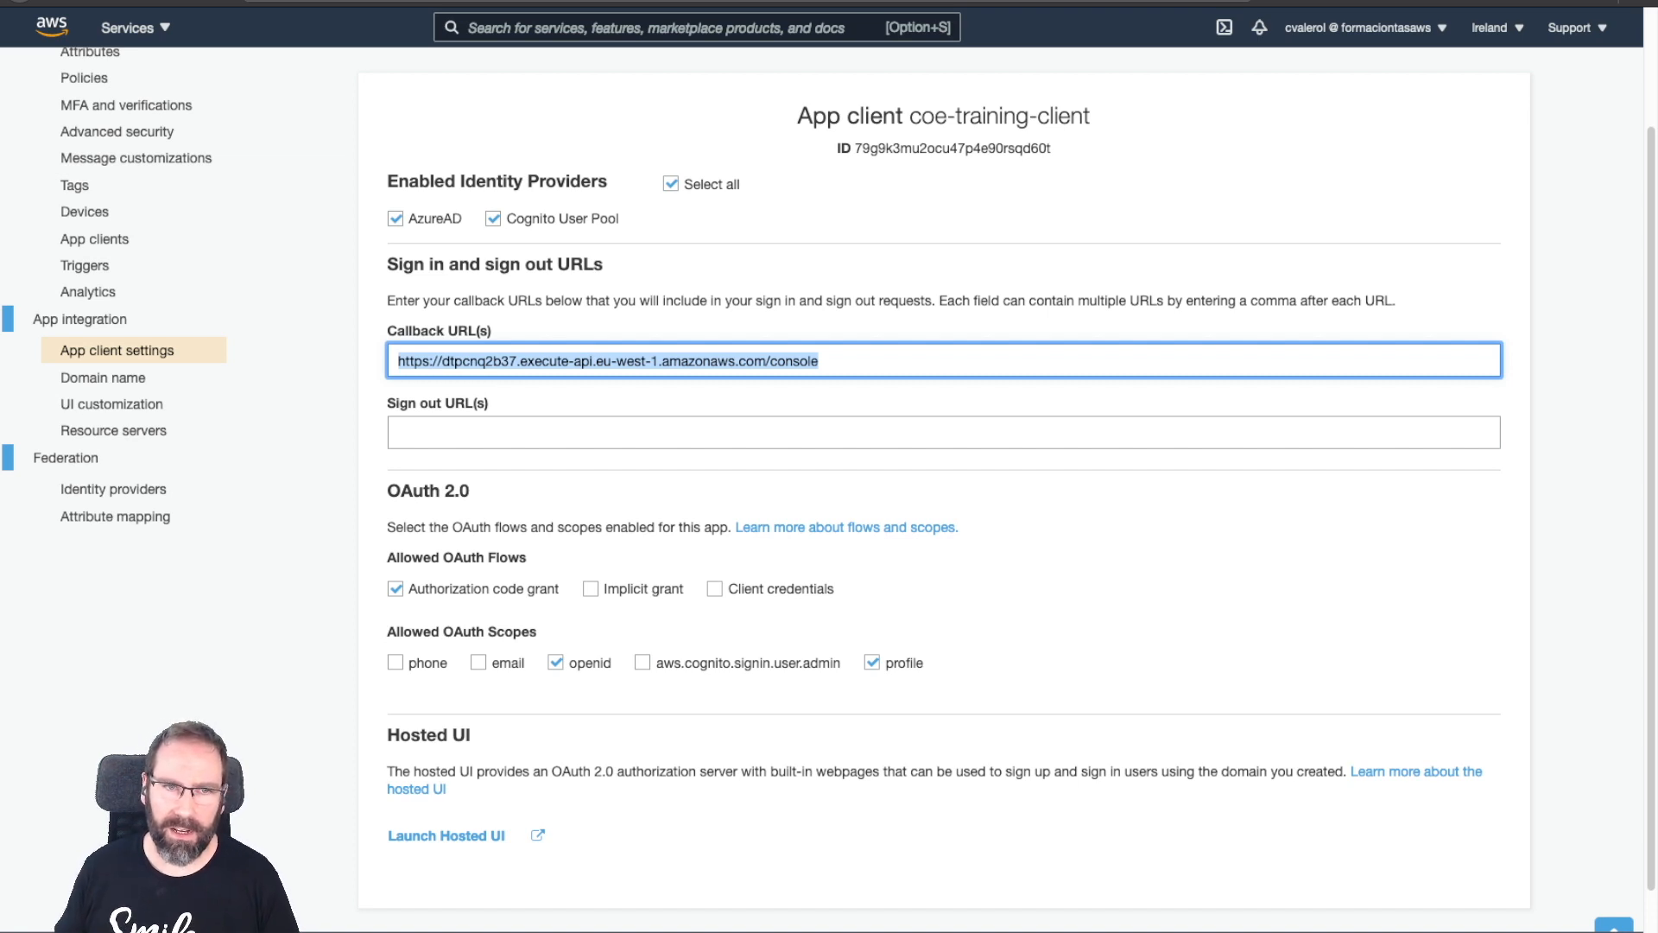
{"action": "scroll", "coordinate": [943, 484], "scroll_direction": "up", "scroll_amount": 2}
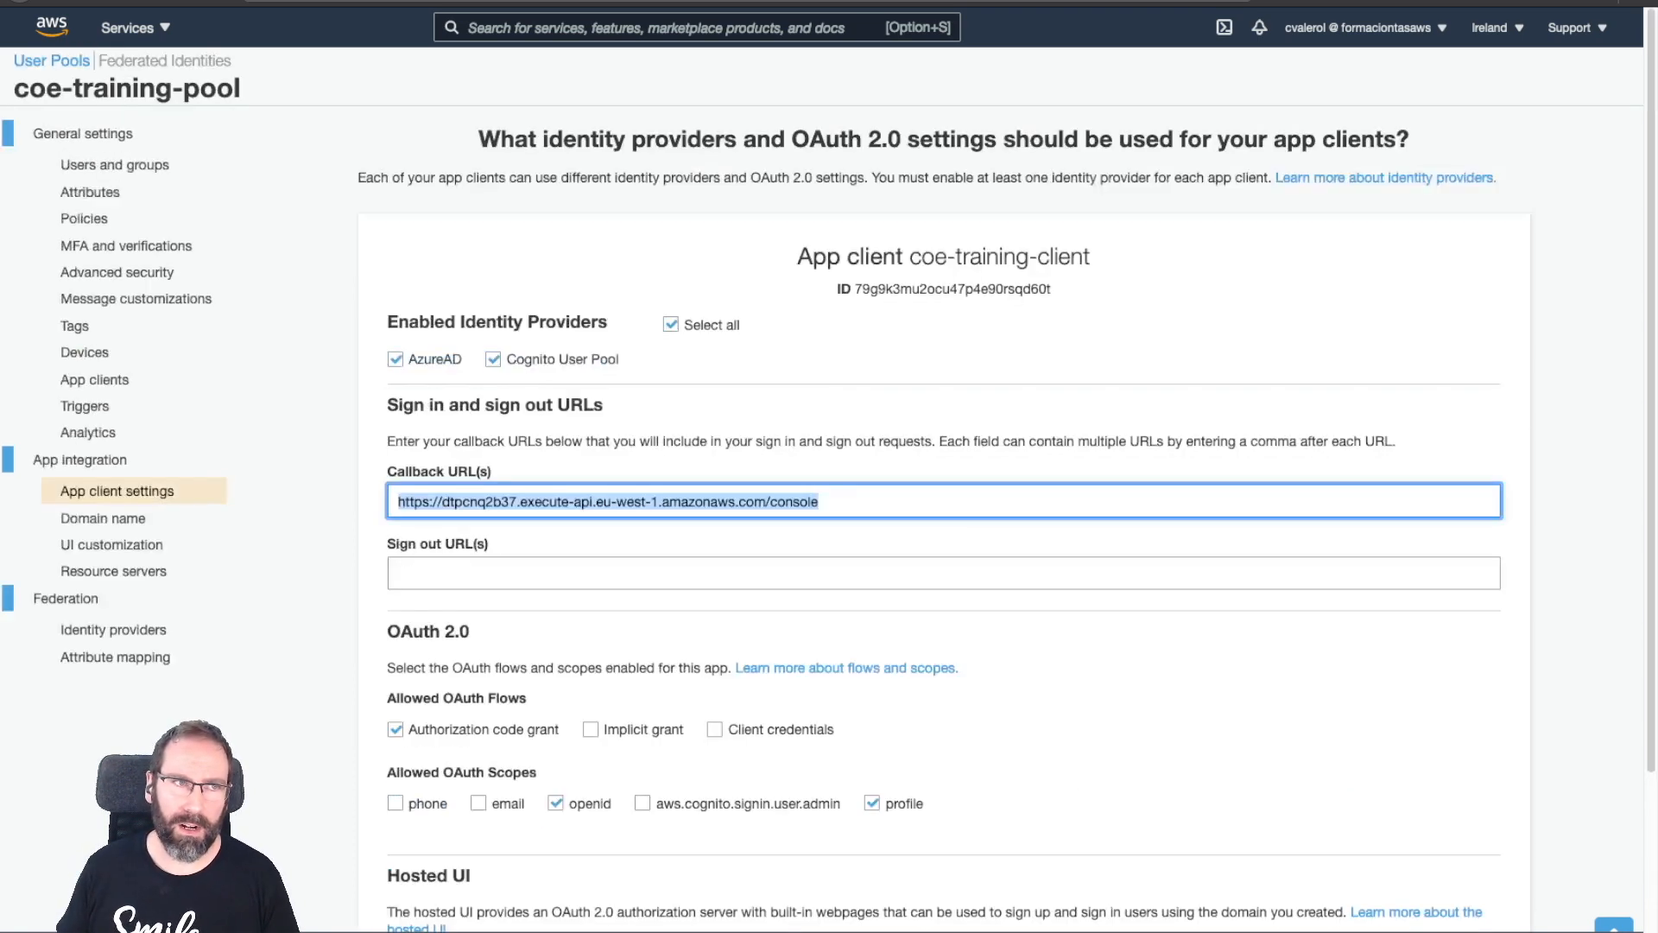
{"action": "left_click", "coordinate": [134, 27]}
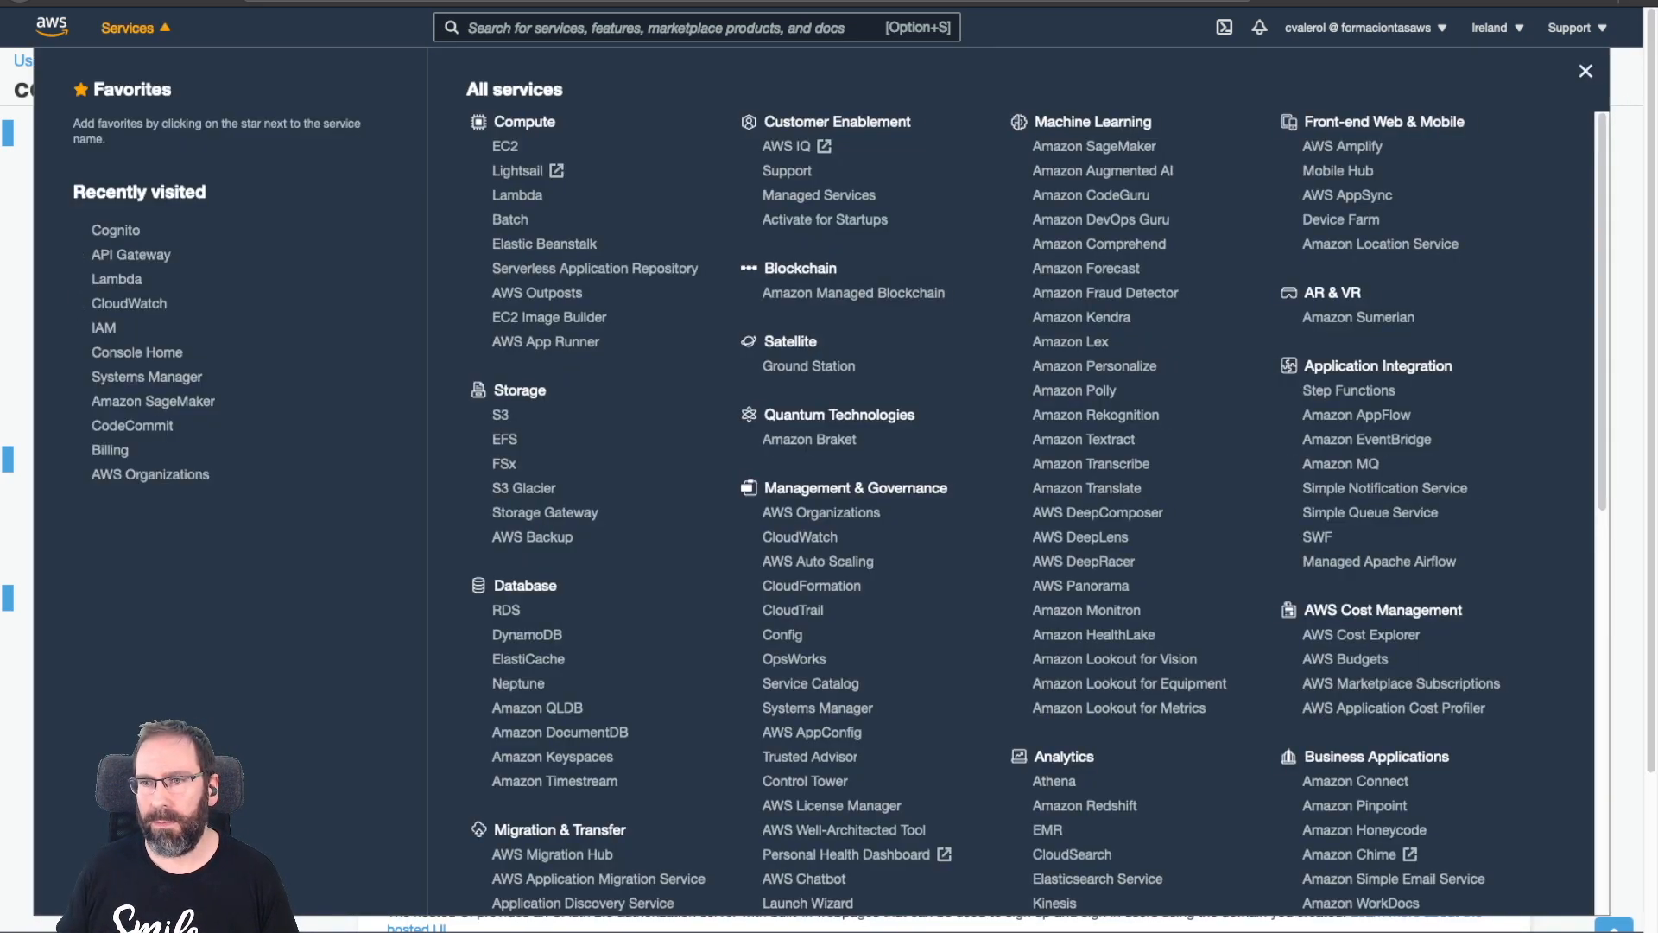
Inspect coe-training-get-console's $default route integration targeting the coe-training-getCredentials Lambda.
{"action": "key", "text": "Escape"}
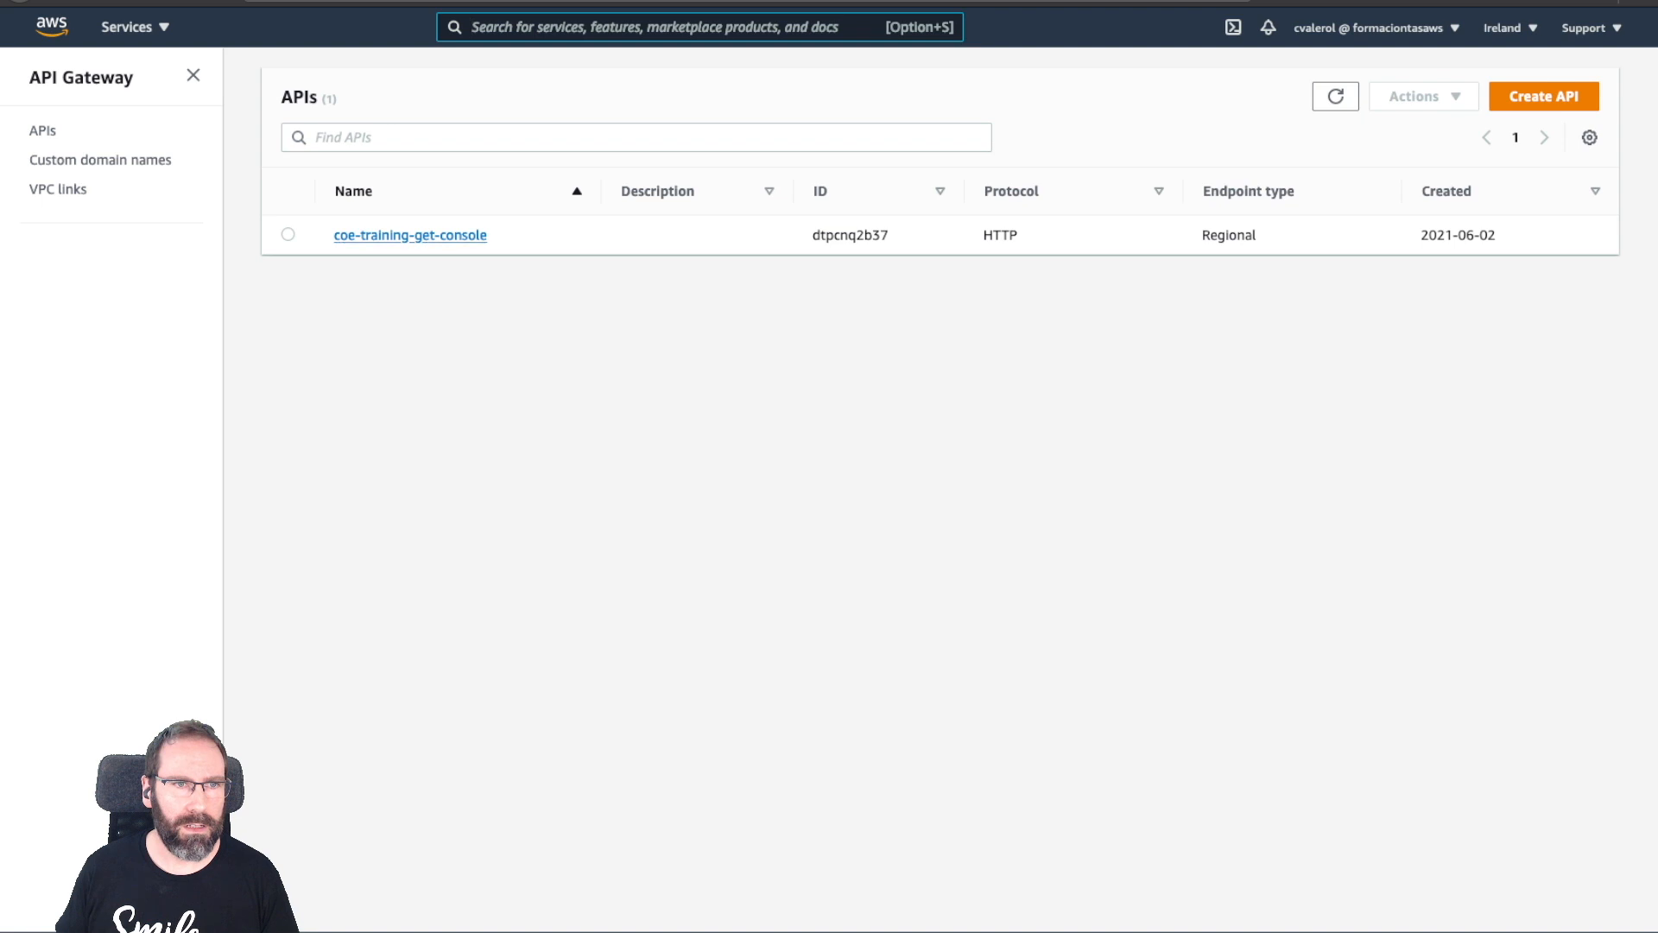
{"action": "left_click", "coordinate": [411, 235]}
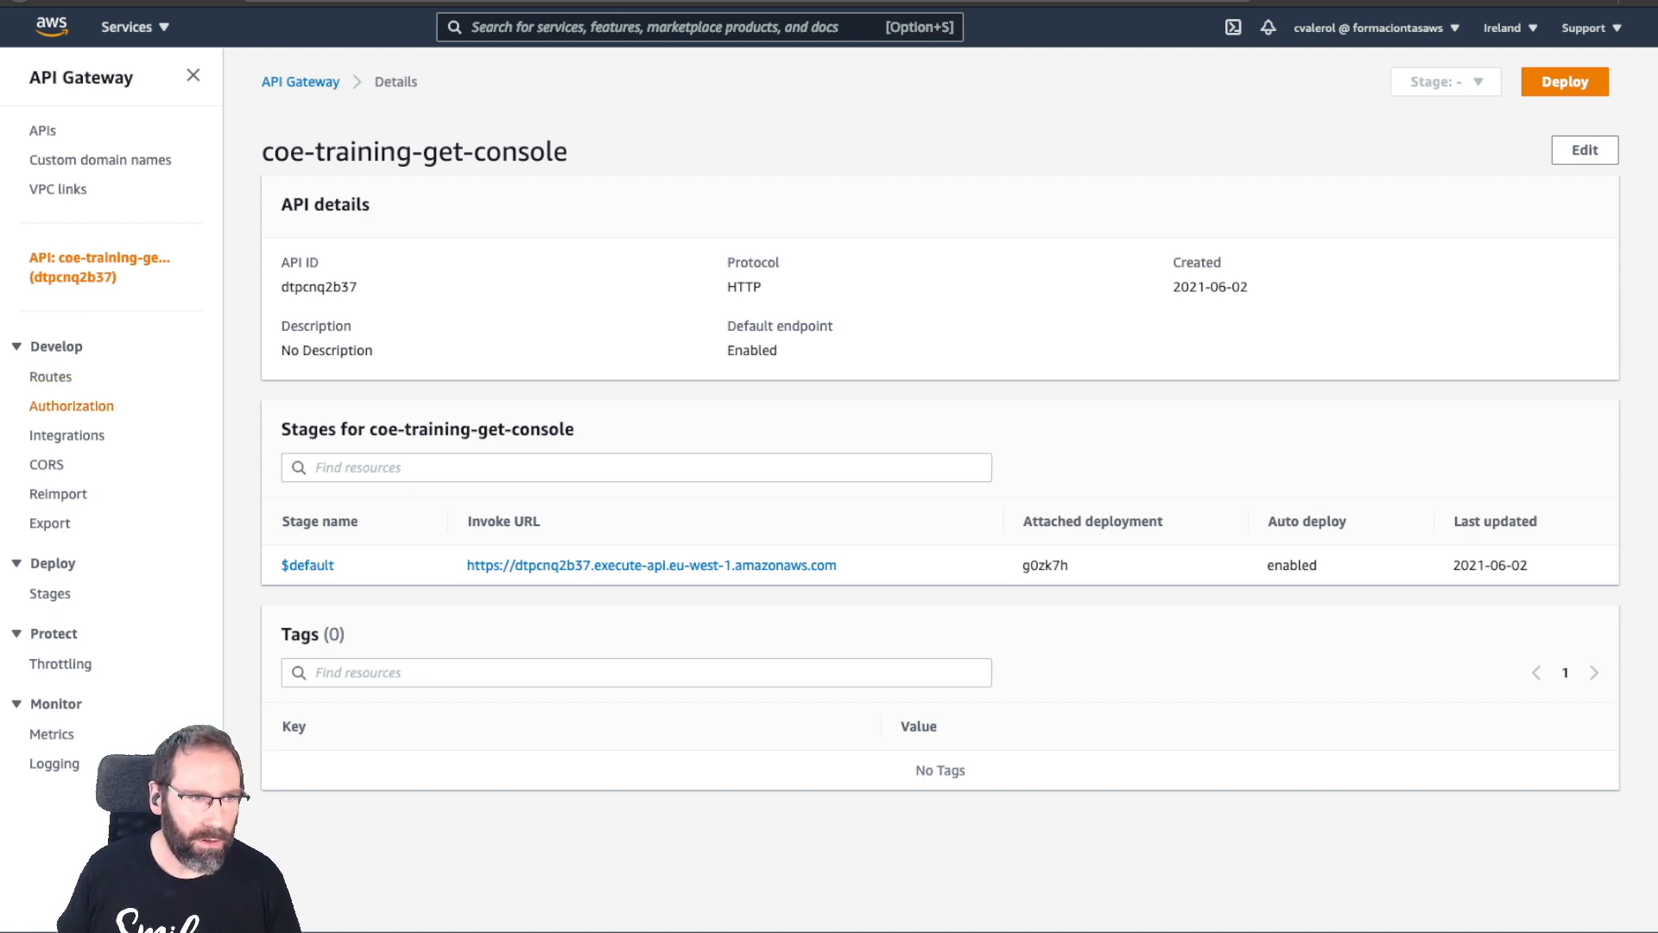
{"action": "left_click", "coordinate": [67, 436]}
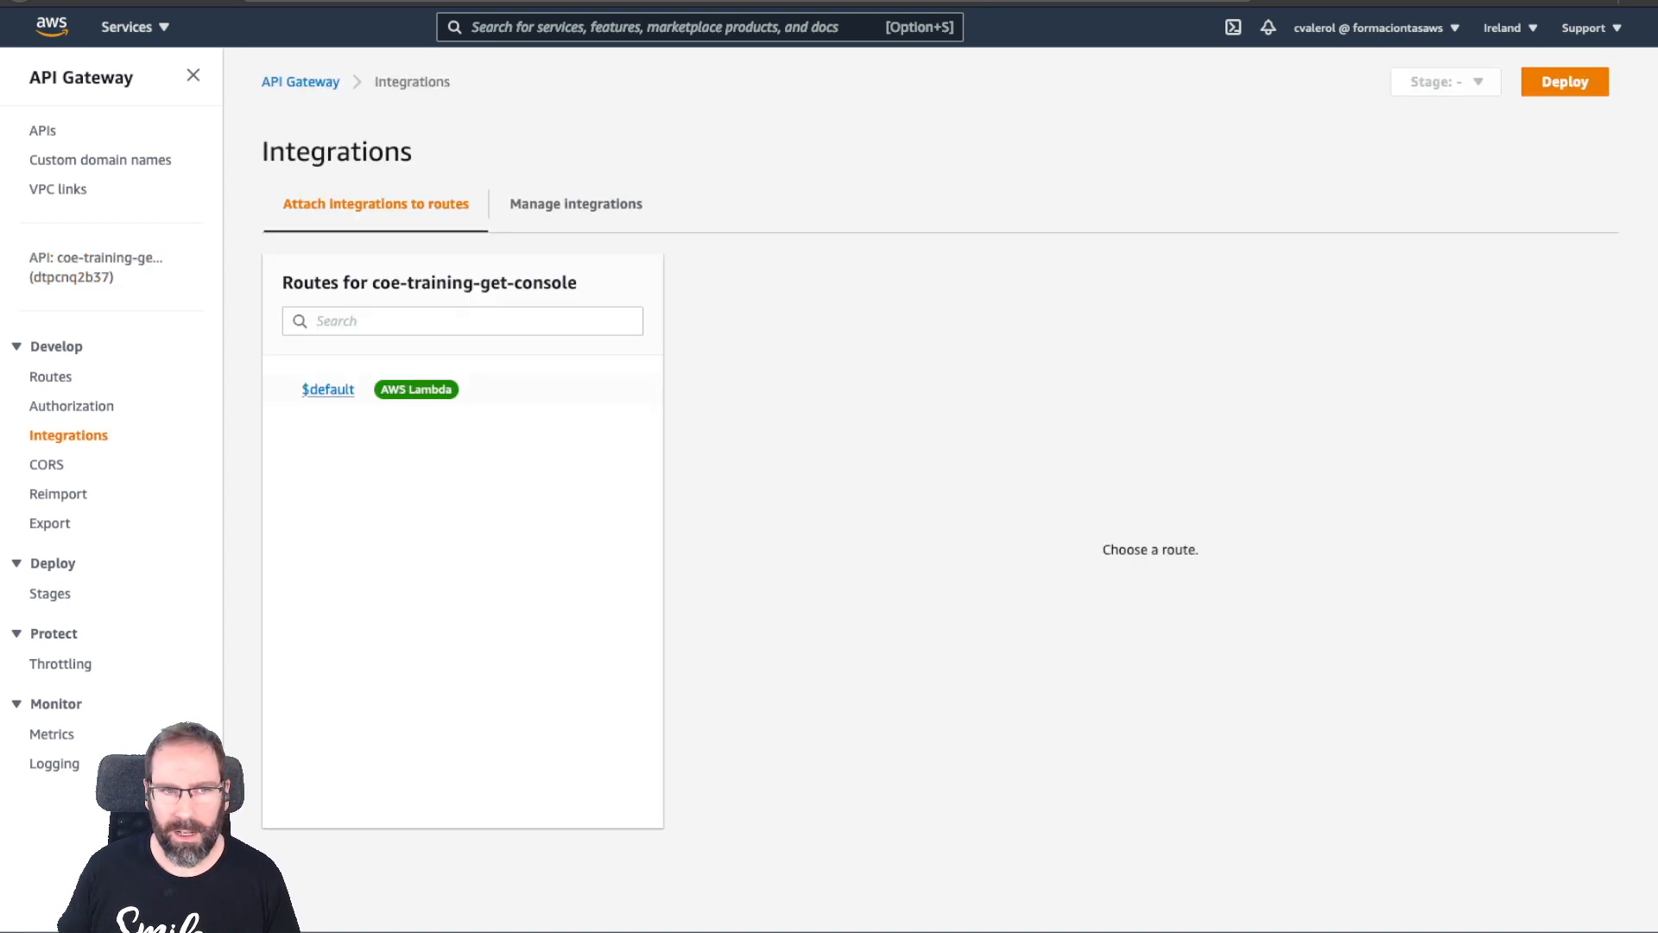
{"action": "left_click", "coordinate": [328, 389]}
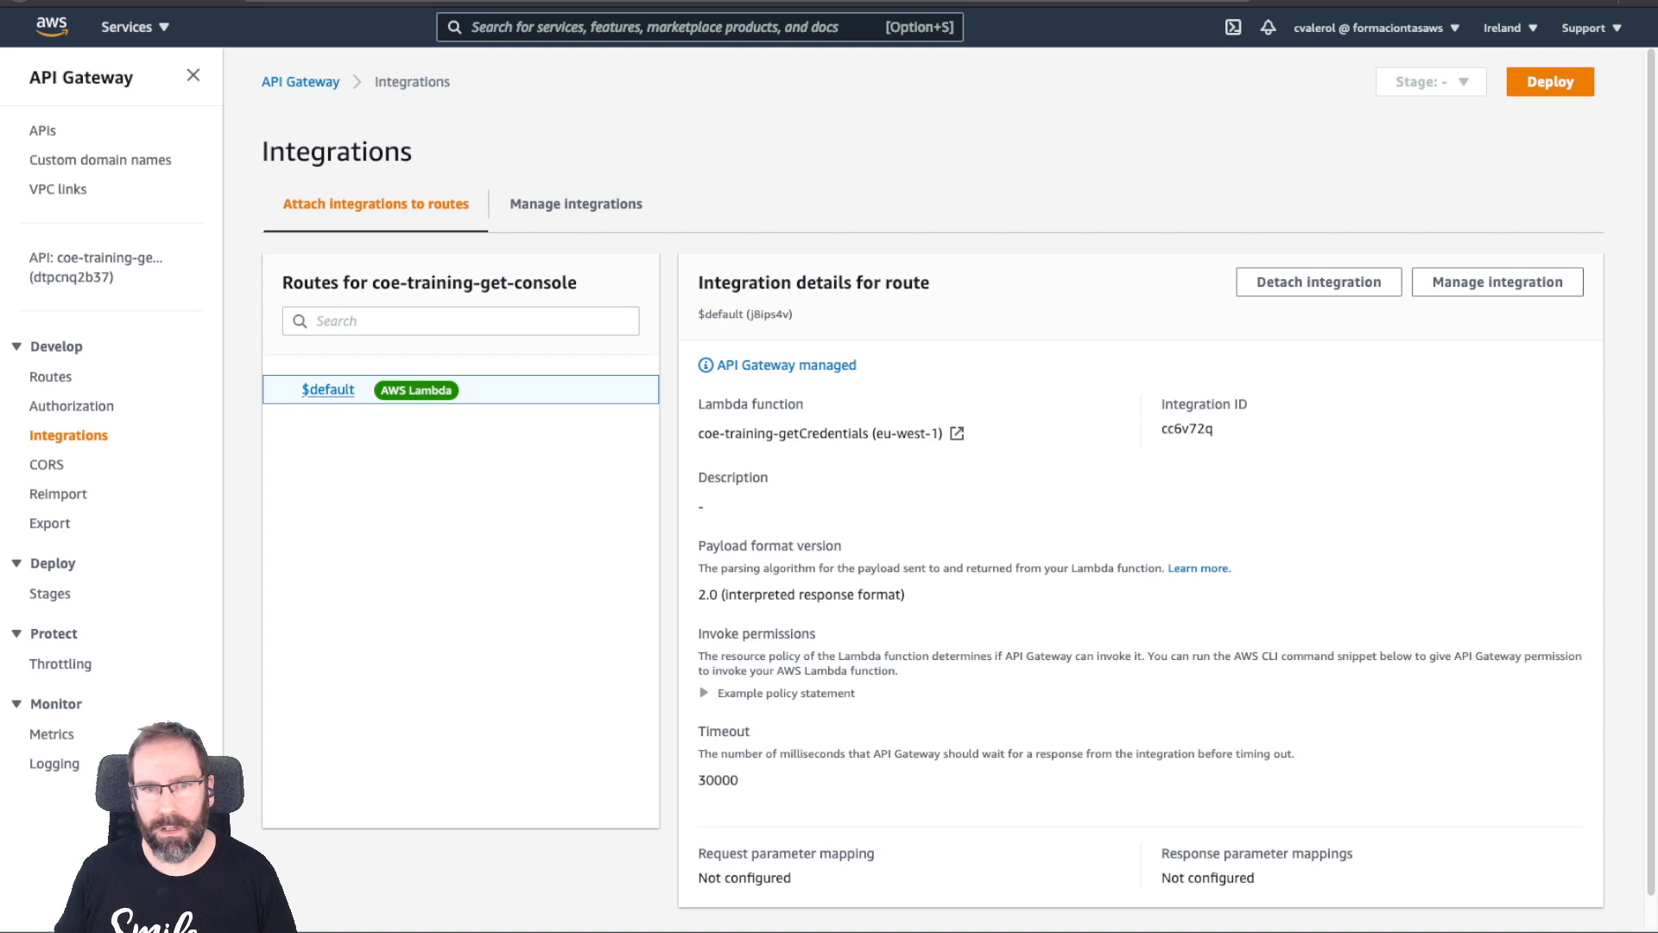
{"action": "scroll", "coordinate": [958, 484], "scroll_direction": "down", "scroll_amount": 1}
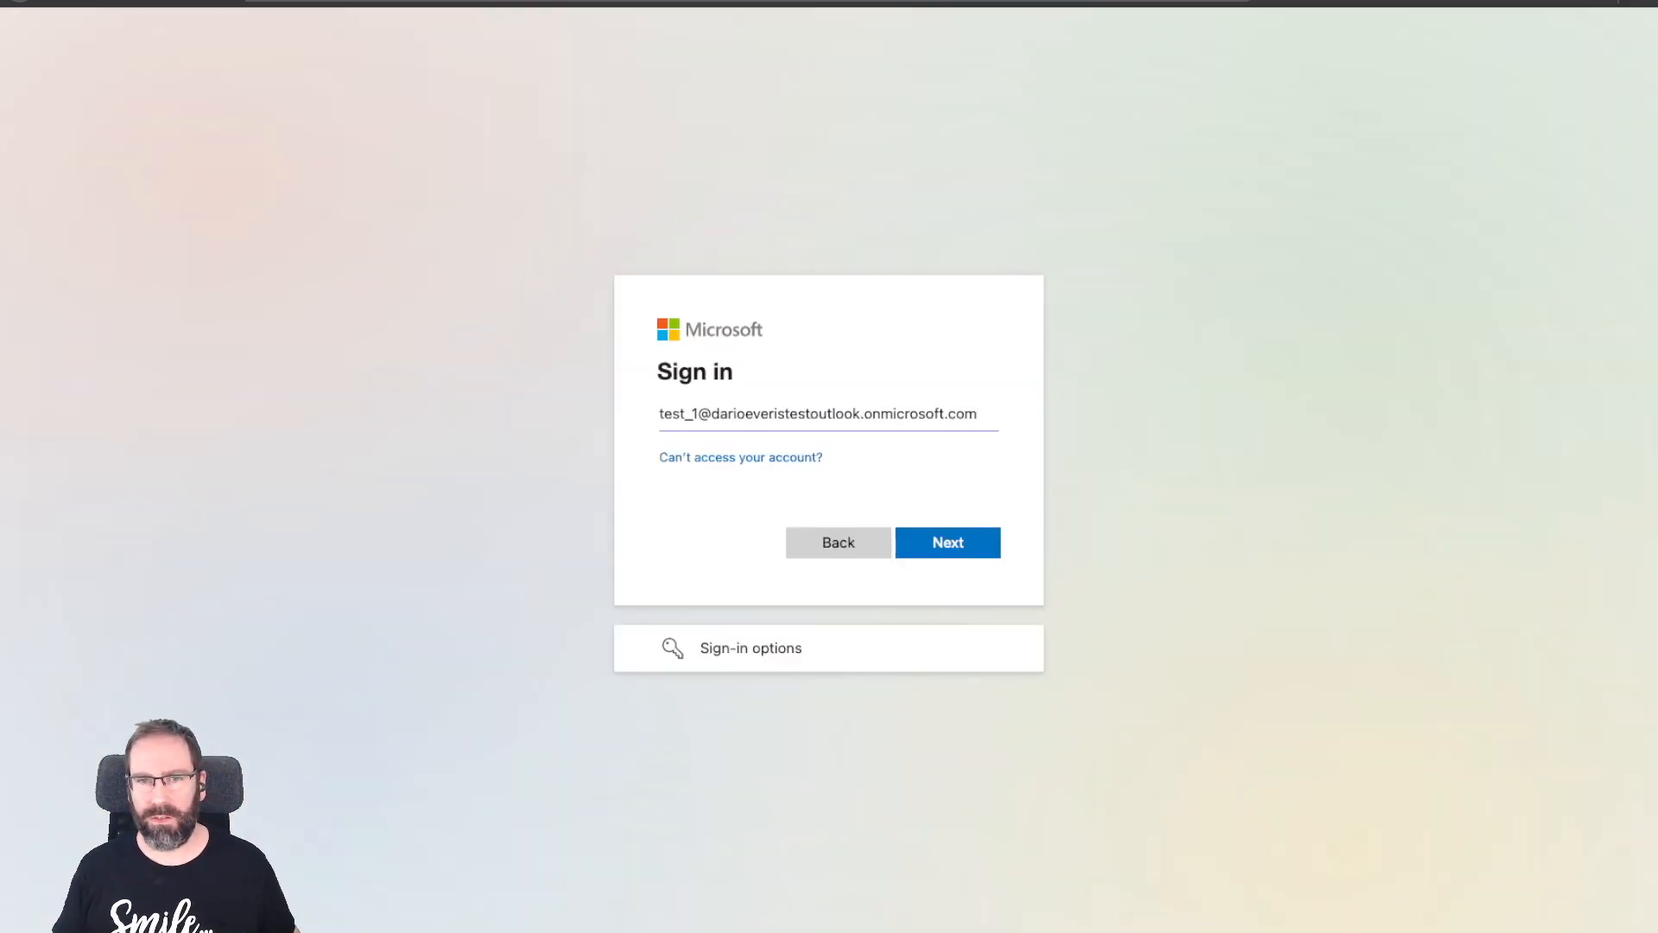
Enter the test user's password to sign in as coe-training-cognito-student-role.
{"action": "key", "text": "Return"}
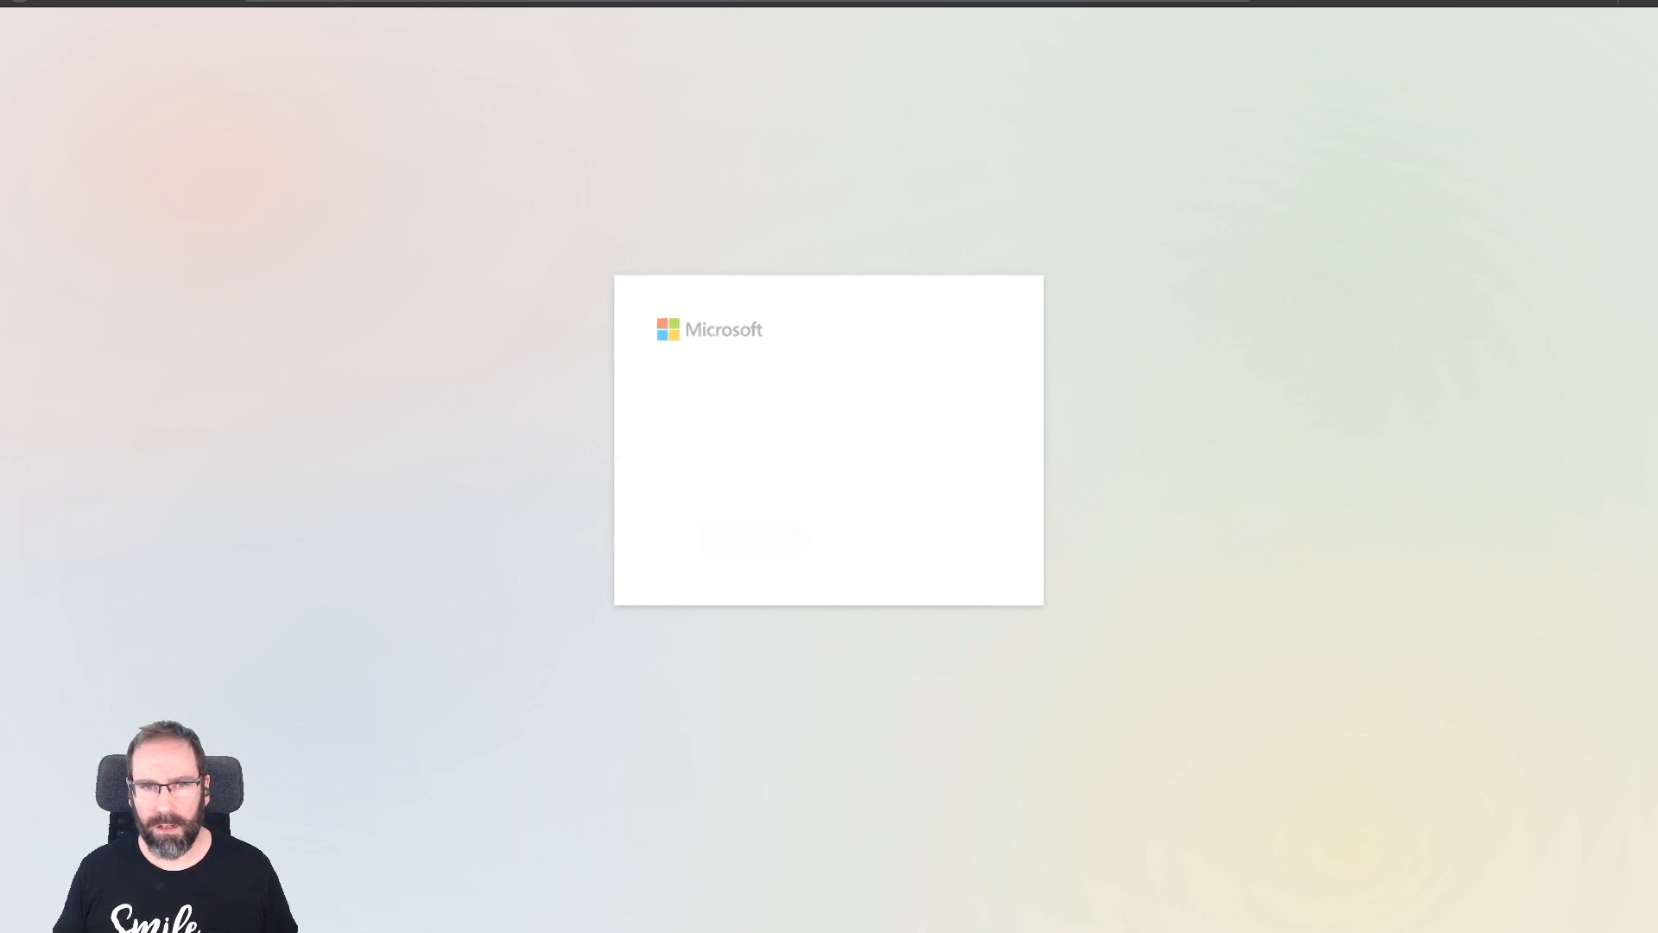
{"action": "type", "text": "•••••••"}
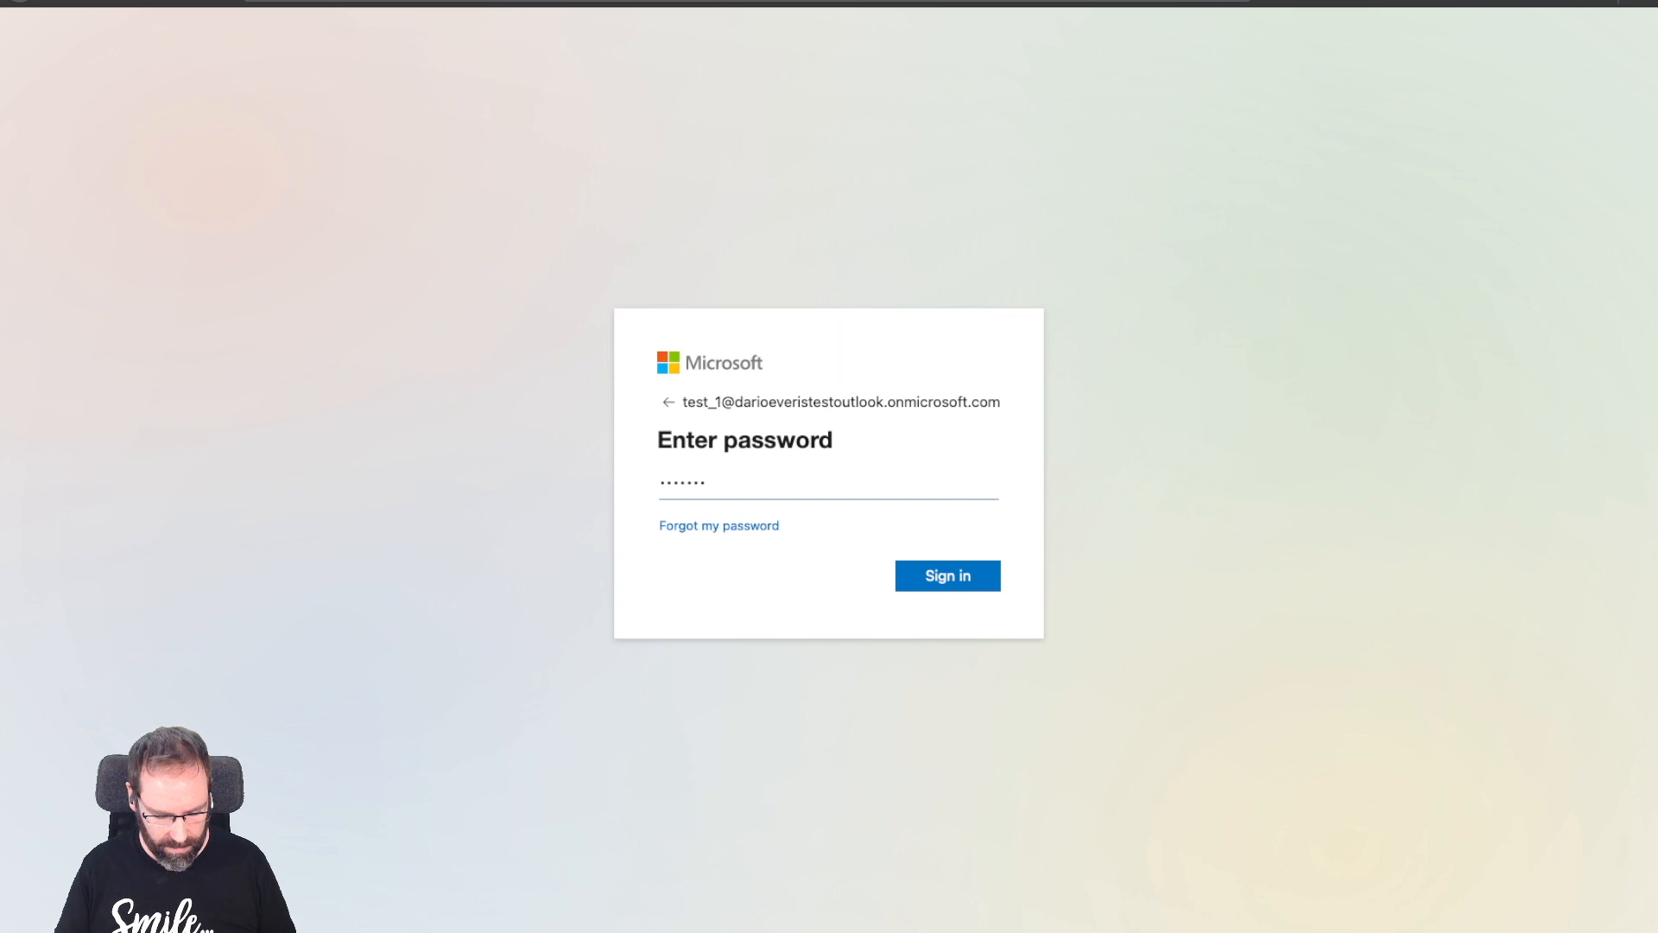
{"action": "type", "text": "••••"}
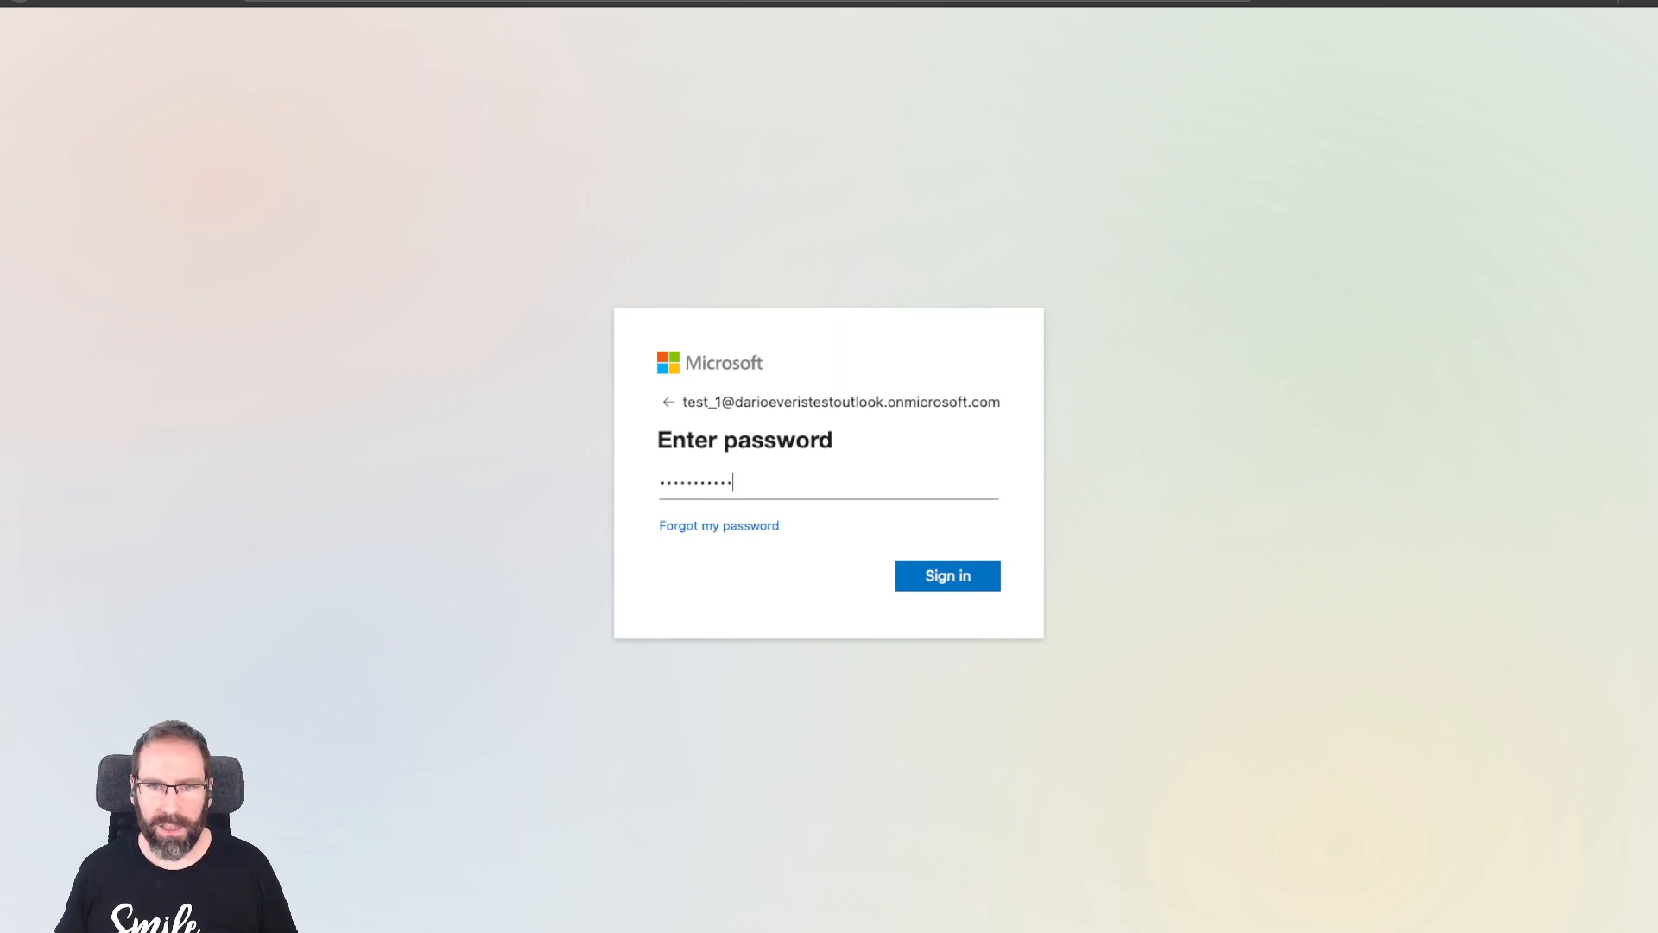
{"action": "key", "text": "Return"}
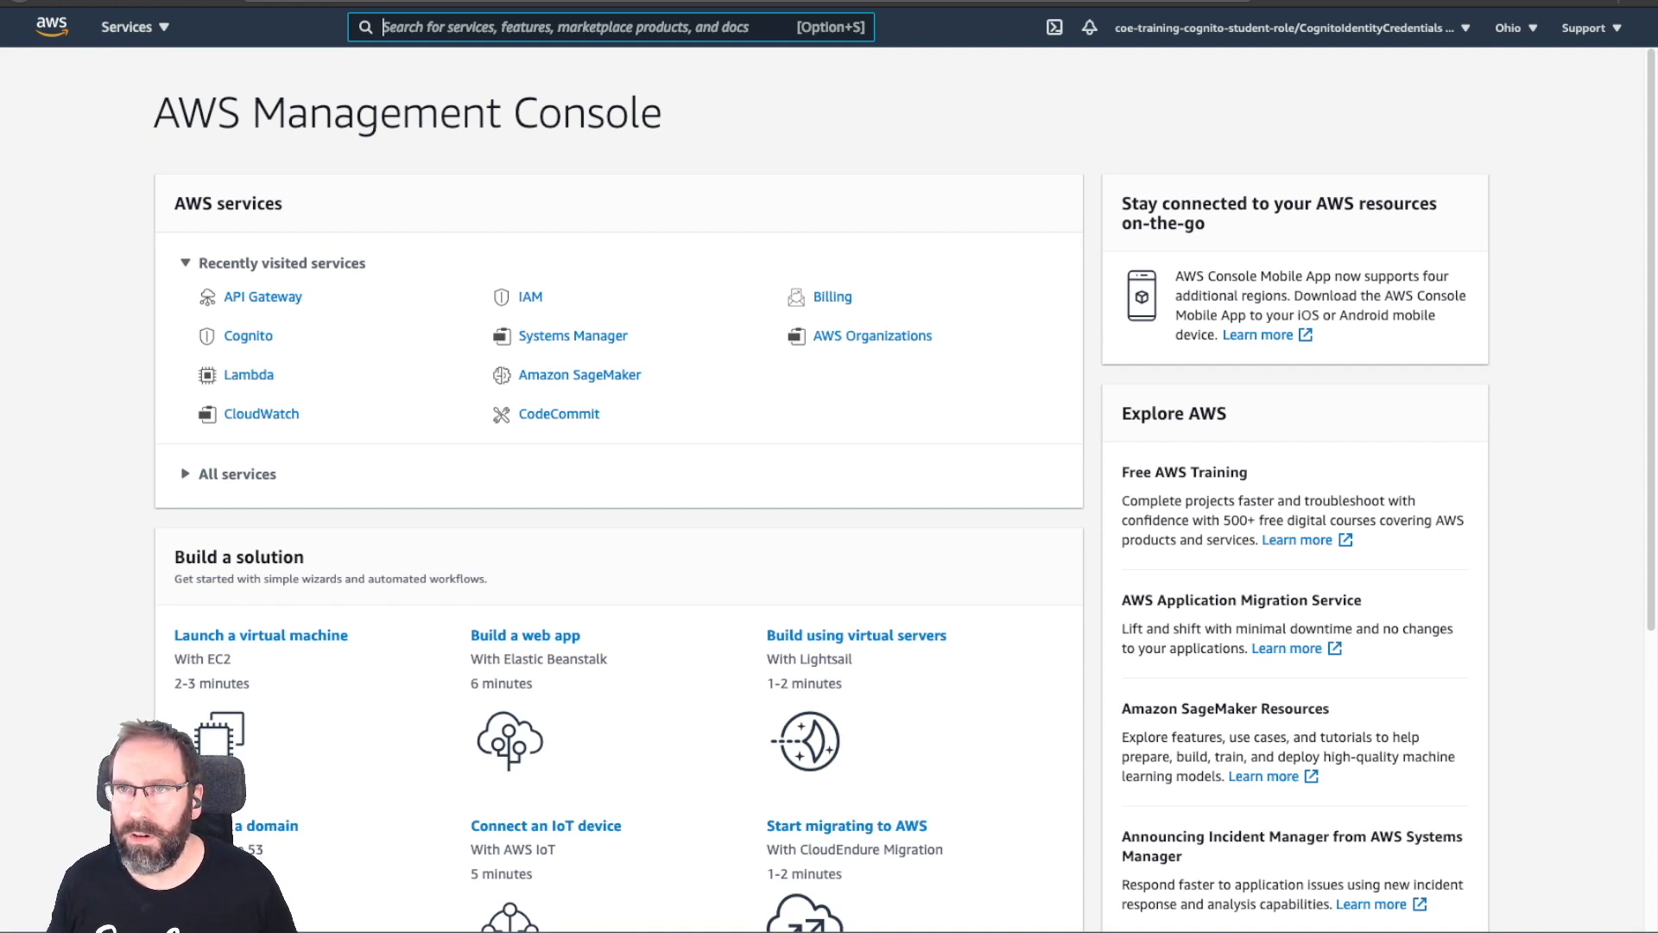
Check the account menu shows a federated Cognito student role session, then close it.
{"action": "left_click", "coordinate": [1292, 28]}
{"action": "left_click", "coordinate": [1292, 28]}
{"action": "left_click", "coordinate": [1292, 28]}
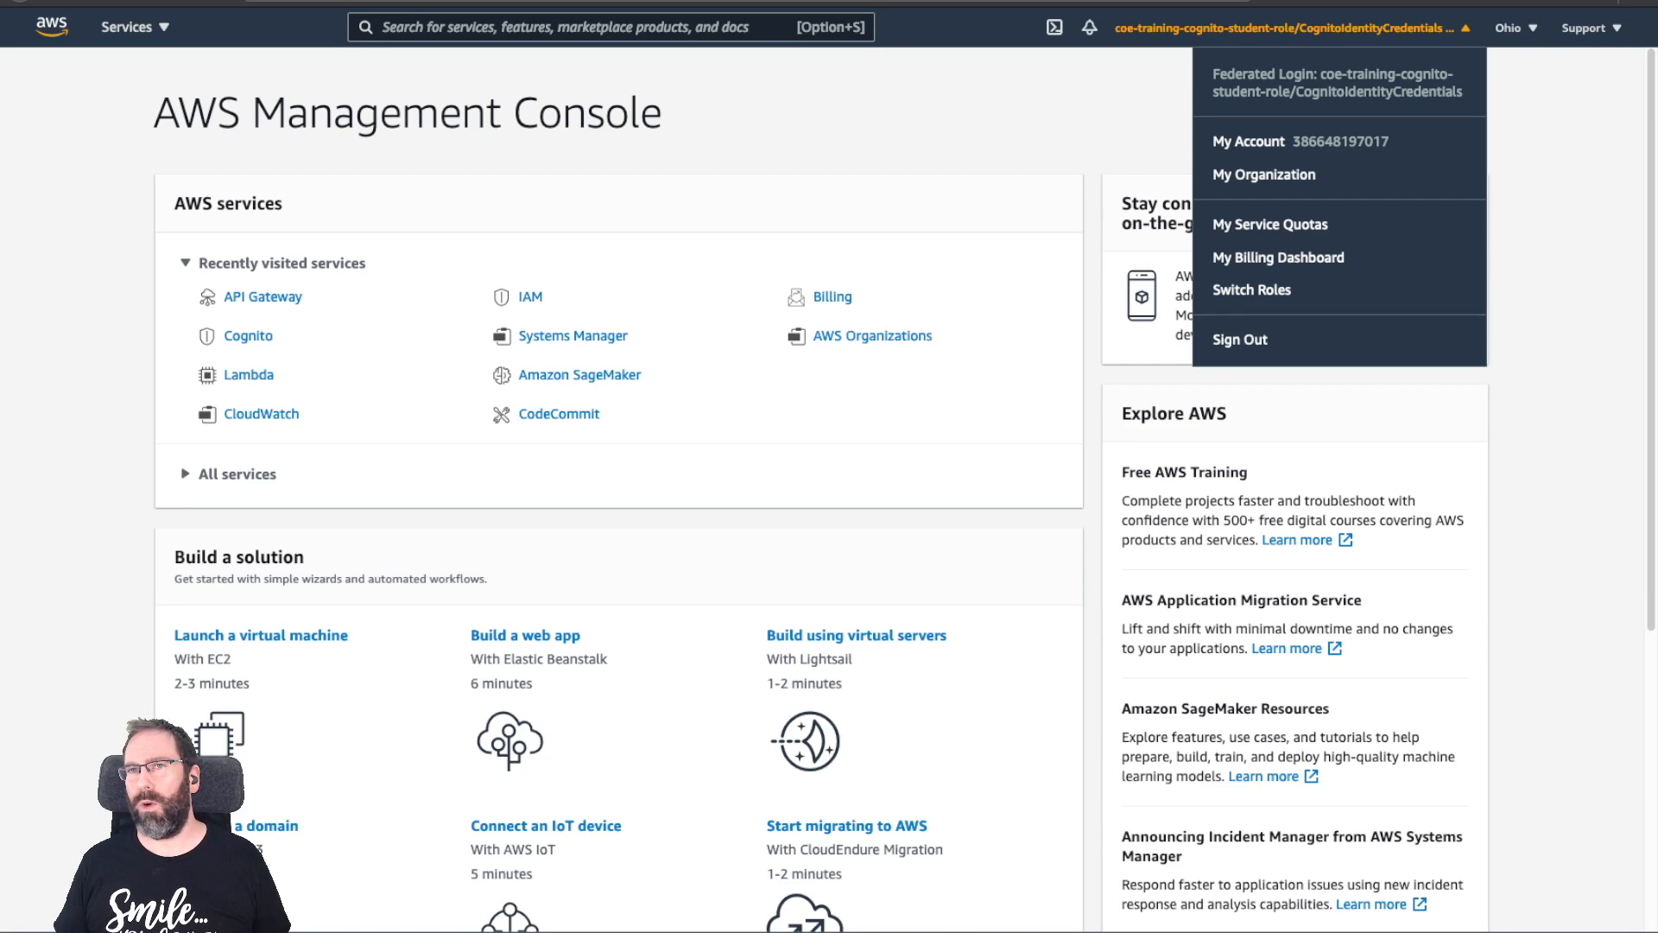
{"action": "key", "text": "Escape"}
{"action": "scroll", "coordinate": [829, 484], "scroll_direction": "down", "scroll_amount": 5}
{"action": "scroll", "coordinate": [829, 484], "scroll_direction": "up", "scroll_amount": 5}
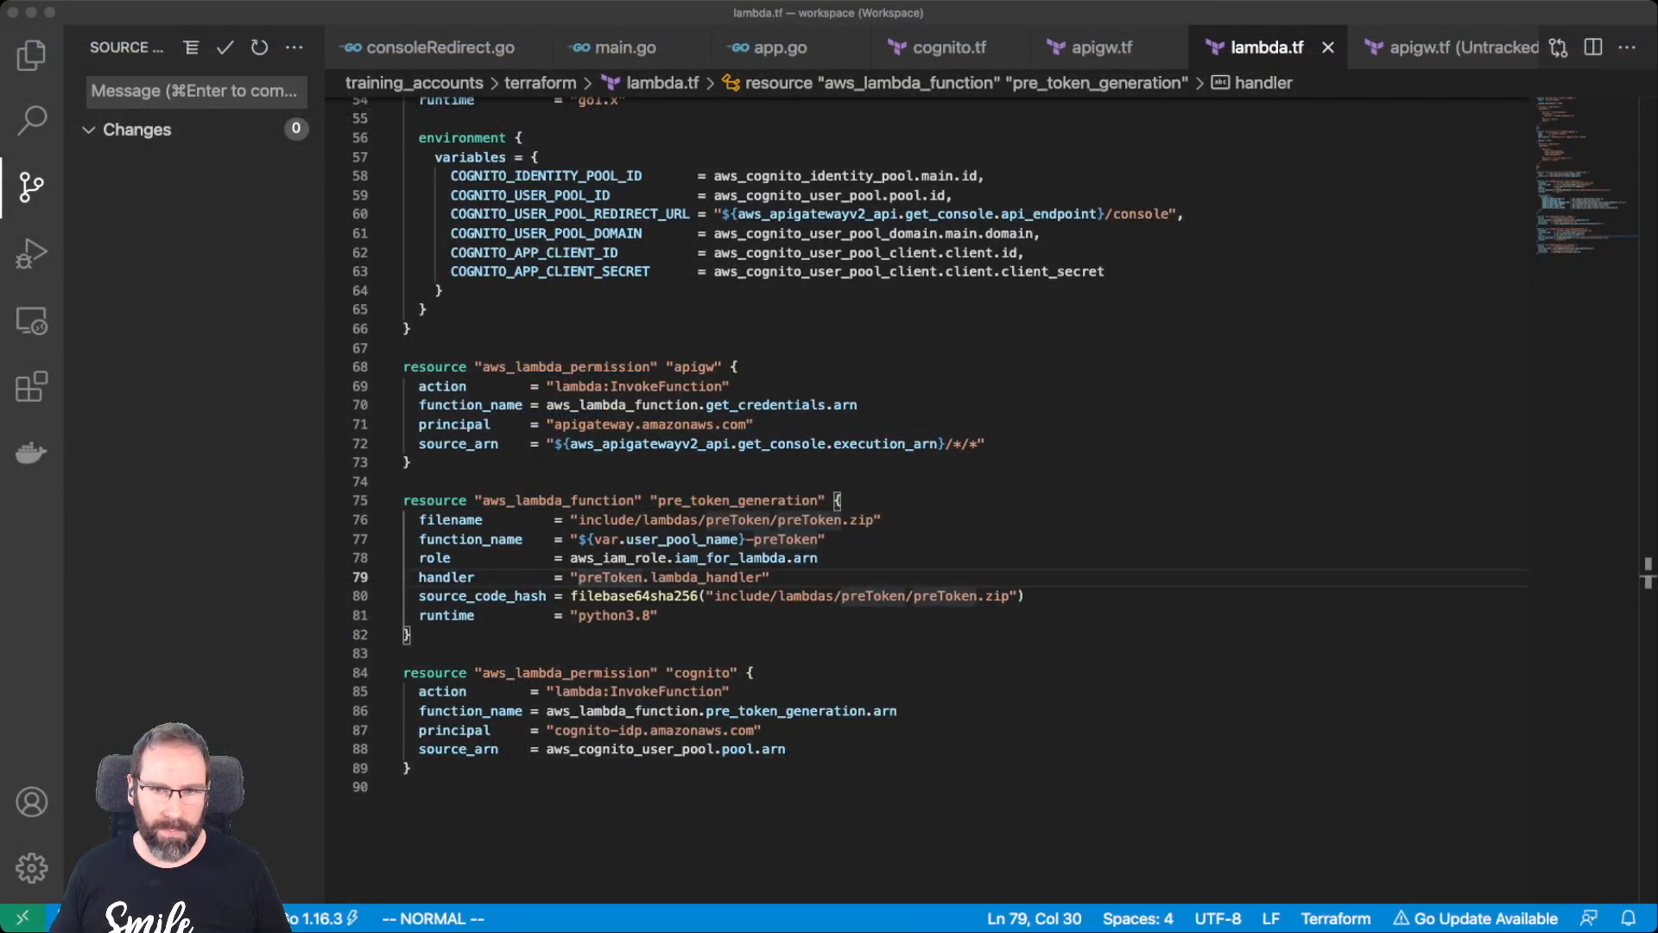
Switch to VS Code, show the Explorer tree, and bring up getCredentials' main.go.
{"action": "key", "text": "super+Tab"}
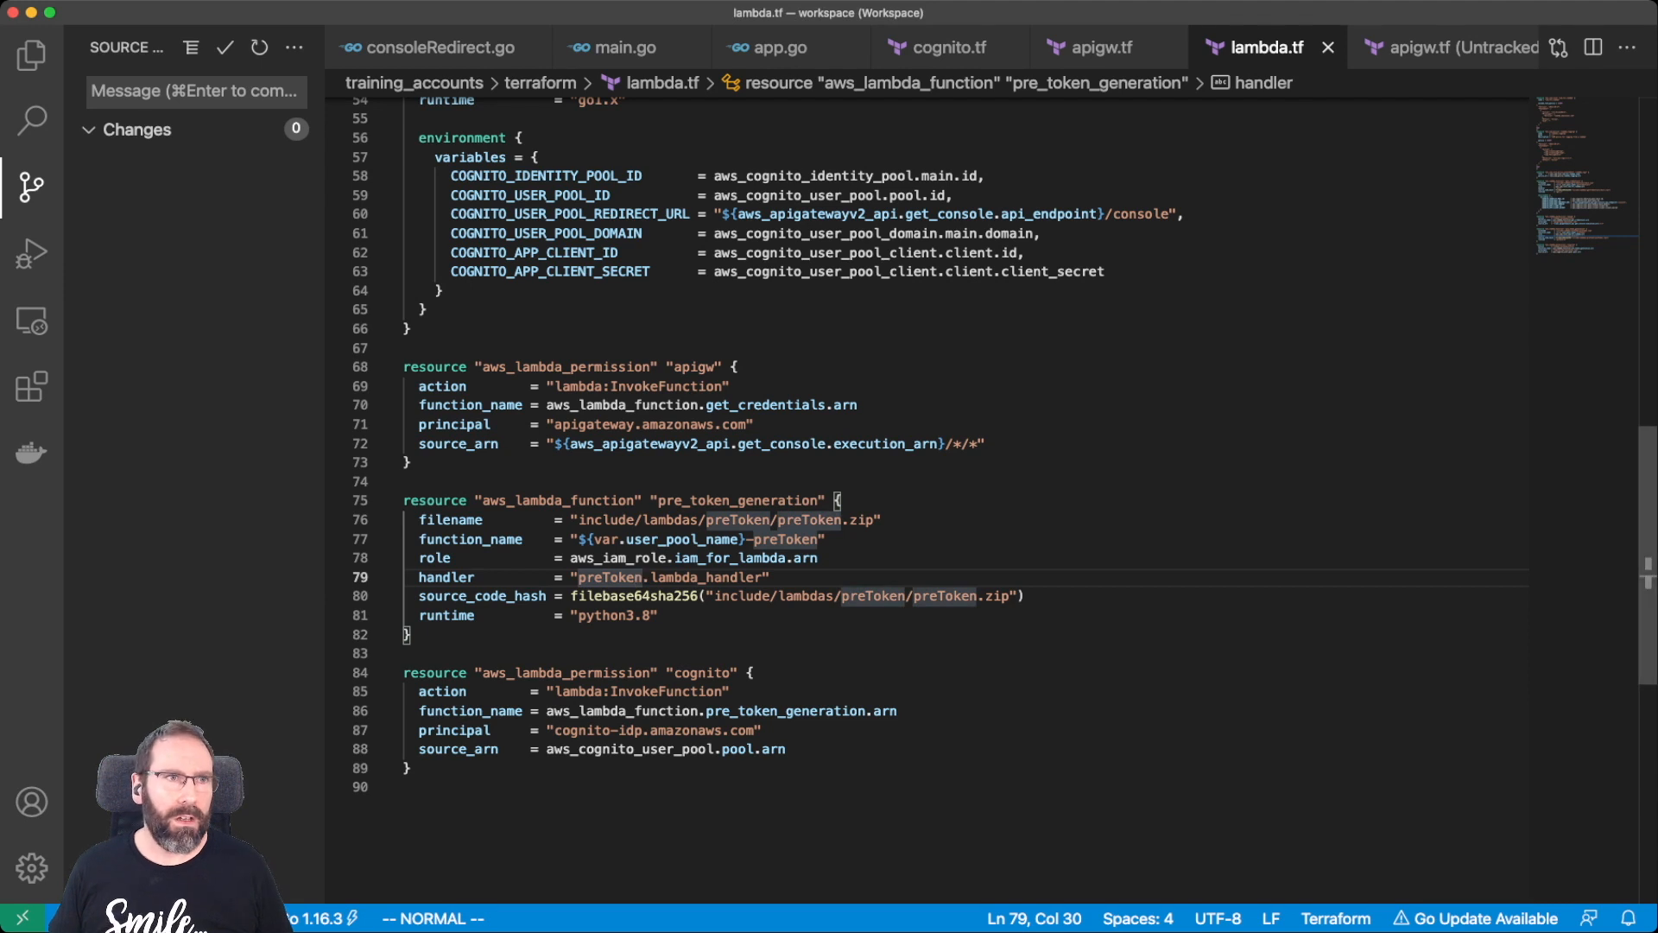
{"action": "key", "text": "super+shift+e"}
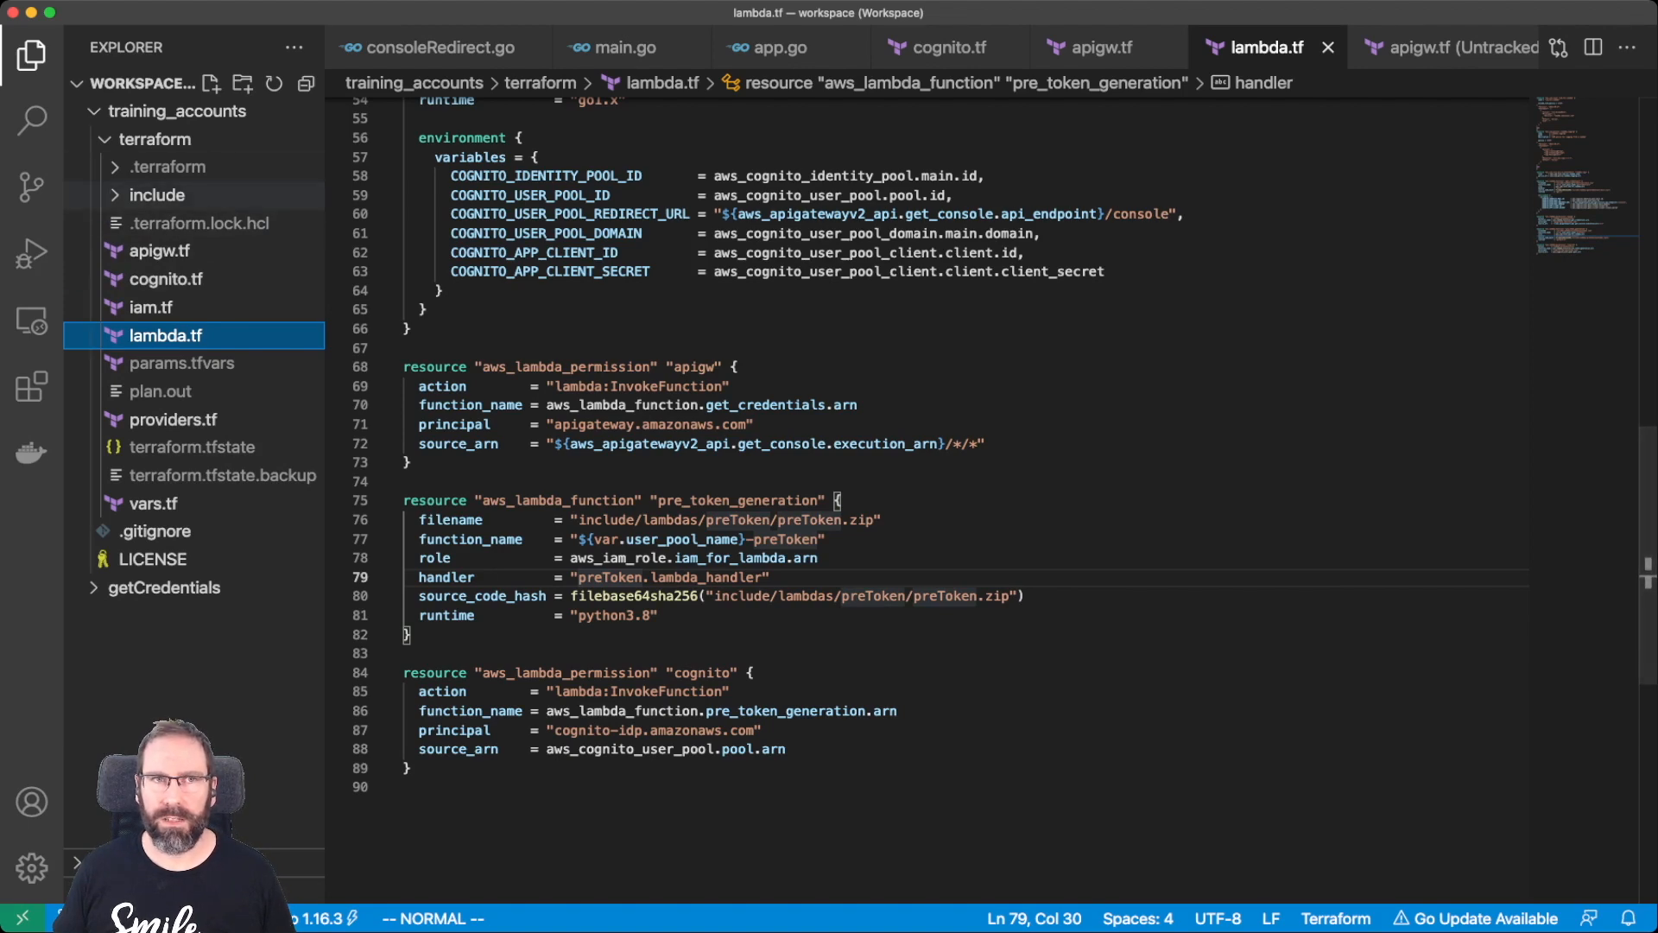
{"action": "left_click", "coordinate": [615, 47]}
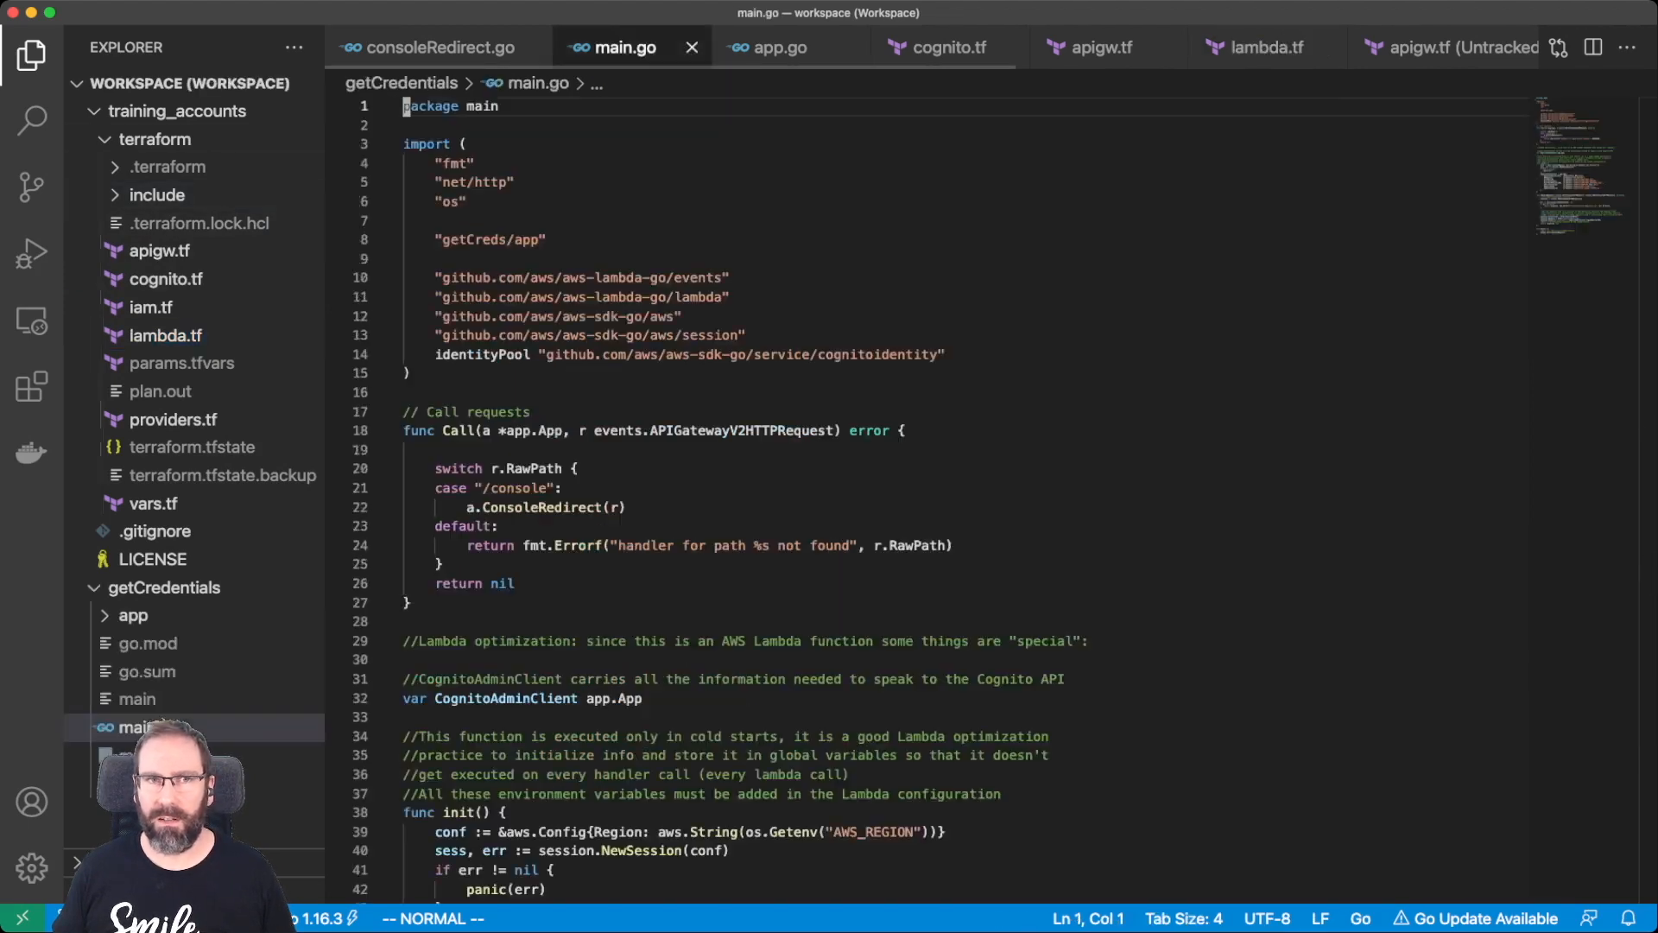
Skim main.go, then open consoleRedirect.go and highlight every use of codeGrant.
{"action": "scroll", "coordinate": [925, 501], "scroll_direction": "down", "scroll_amount": 3}
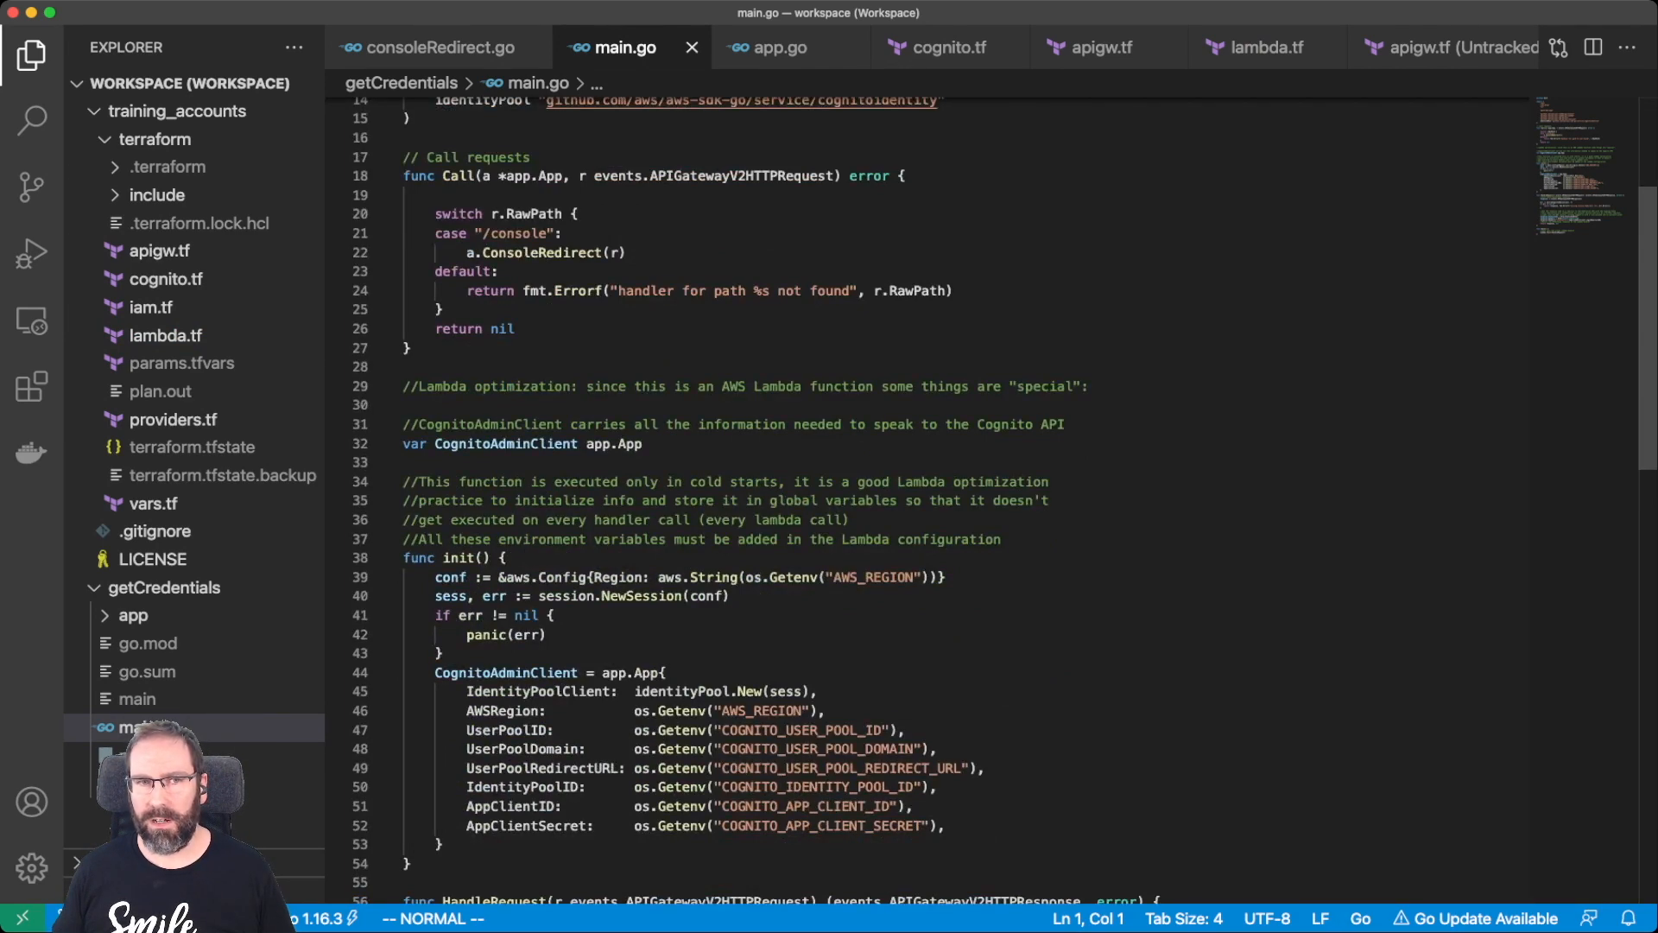
{"action": "scroll", "coordinate": [925, 501], "scroll_direction": "down", "scroll_amount": 2}
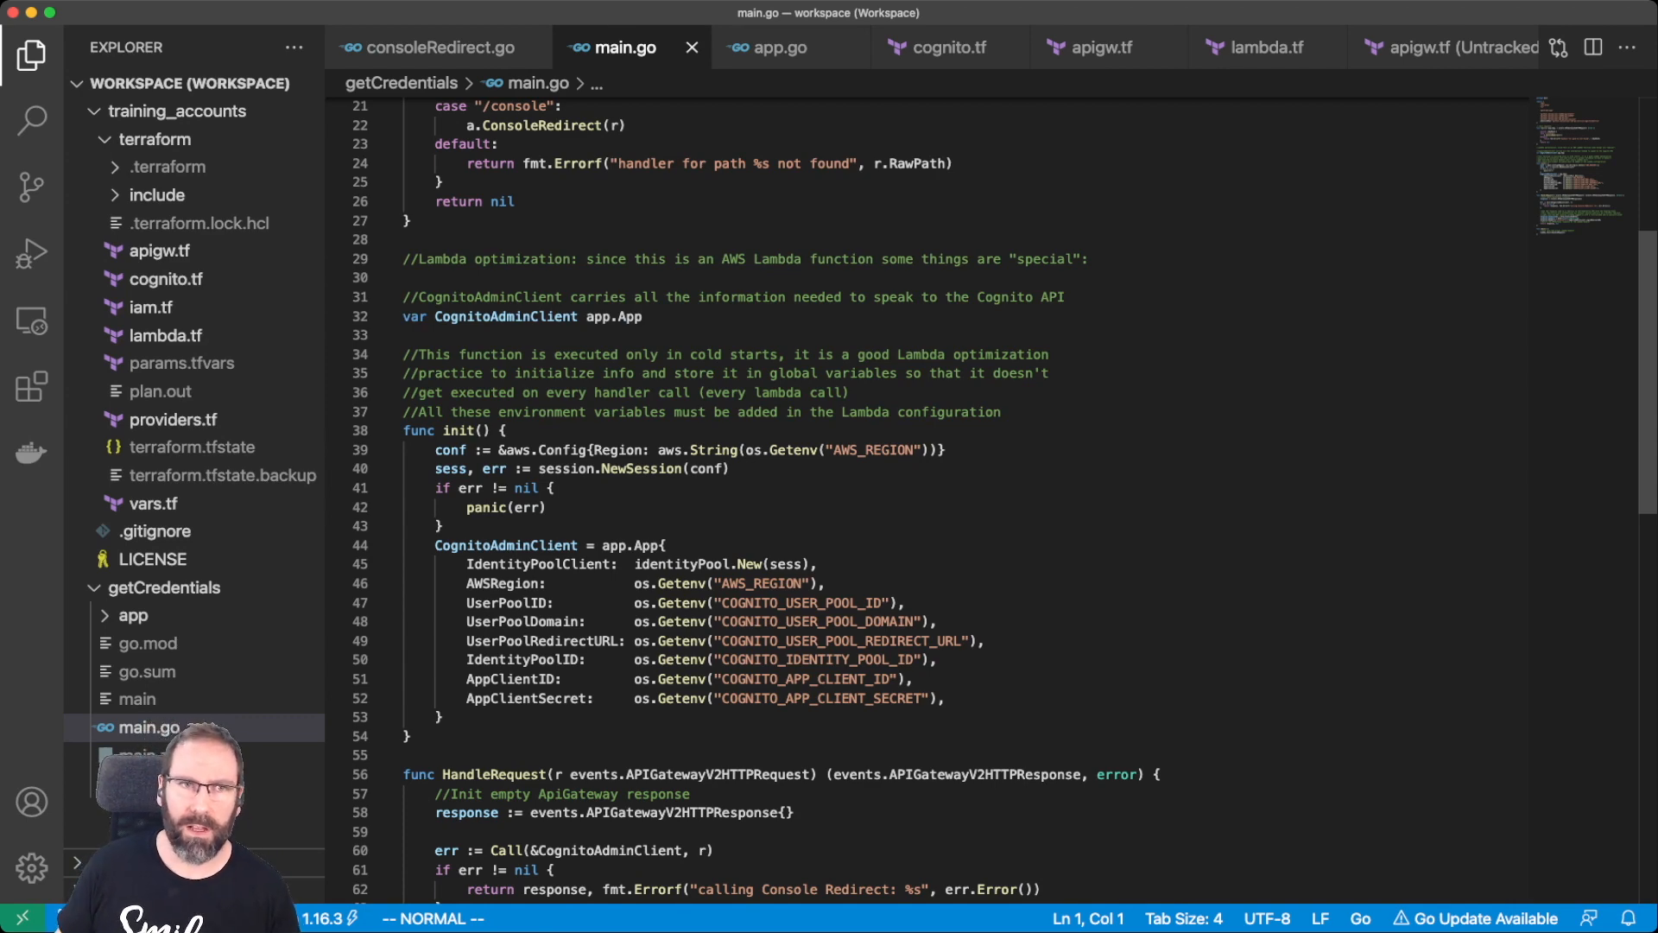
{"action": "scroll", "coordinate": [924, 501], "scroll_direction": "down", "scroll_amount": 3}
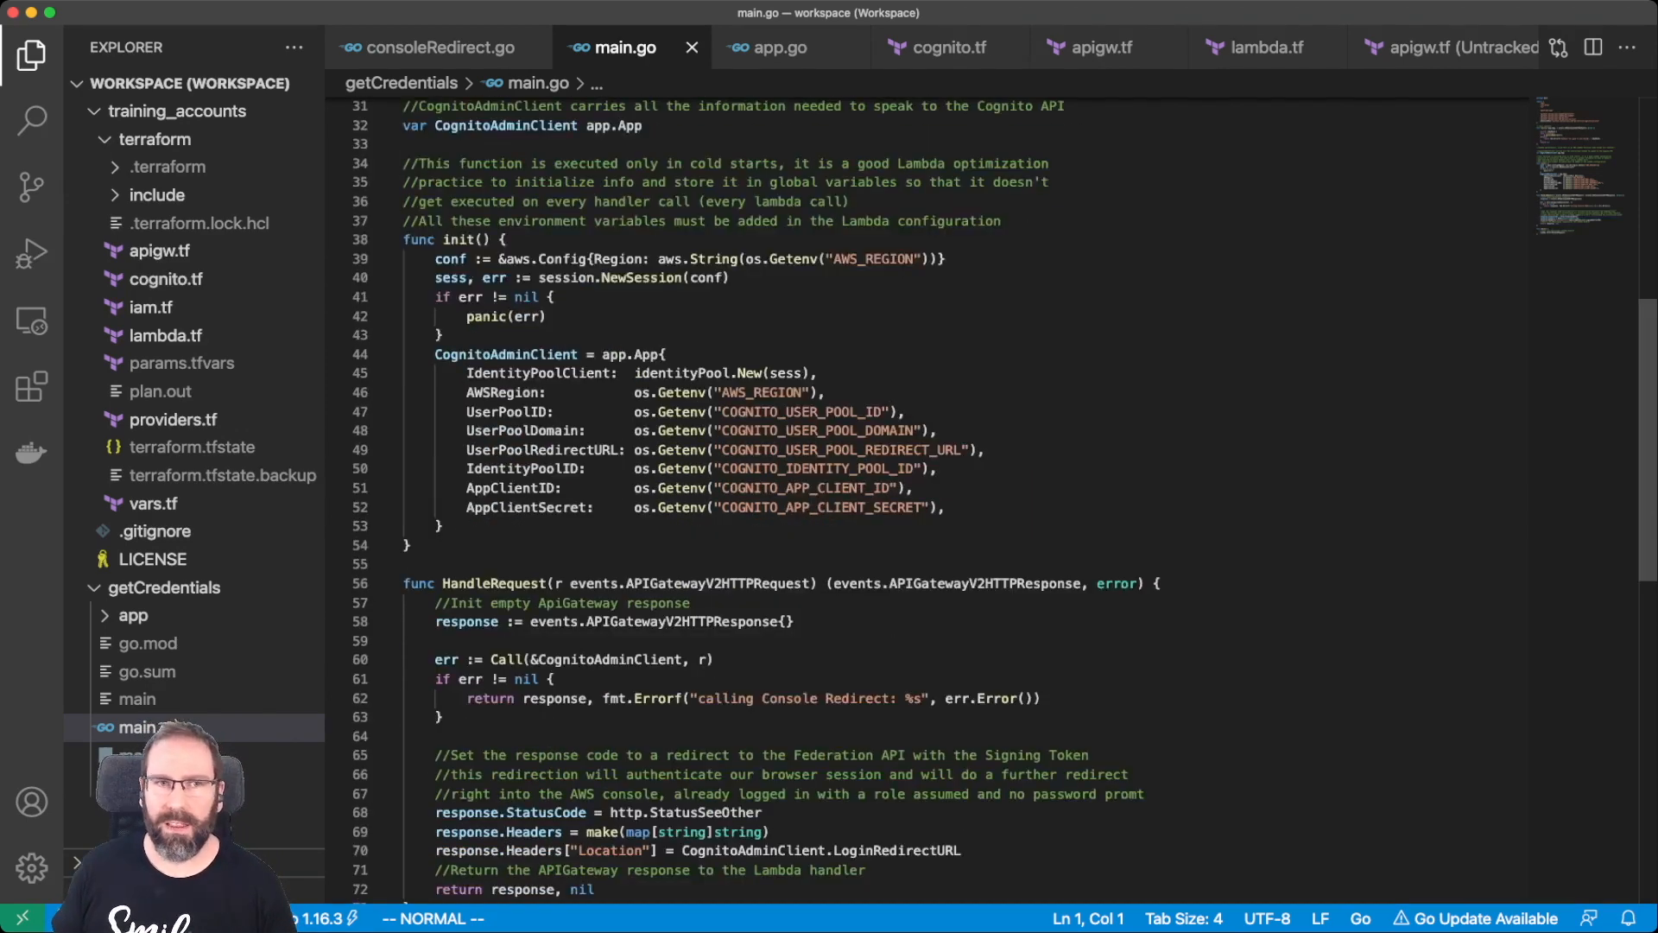
{"action": "scroll", "coordinate": [924, 501], "scroll_direction": "down", "scroll_amount": 3}
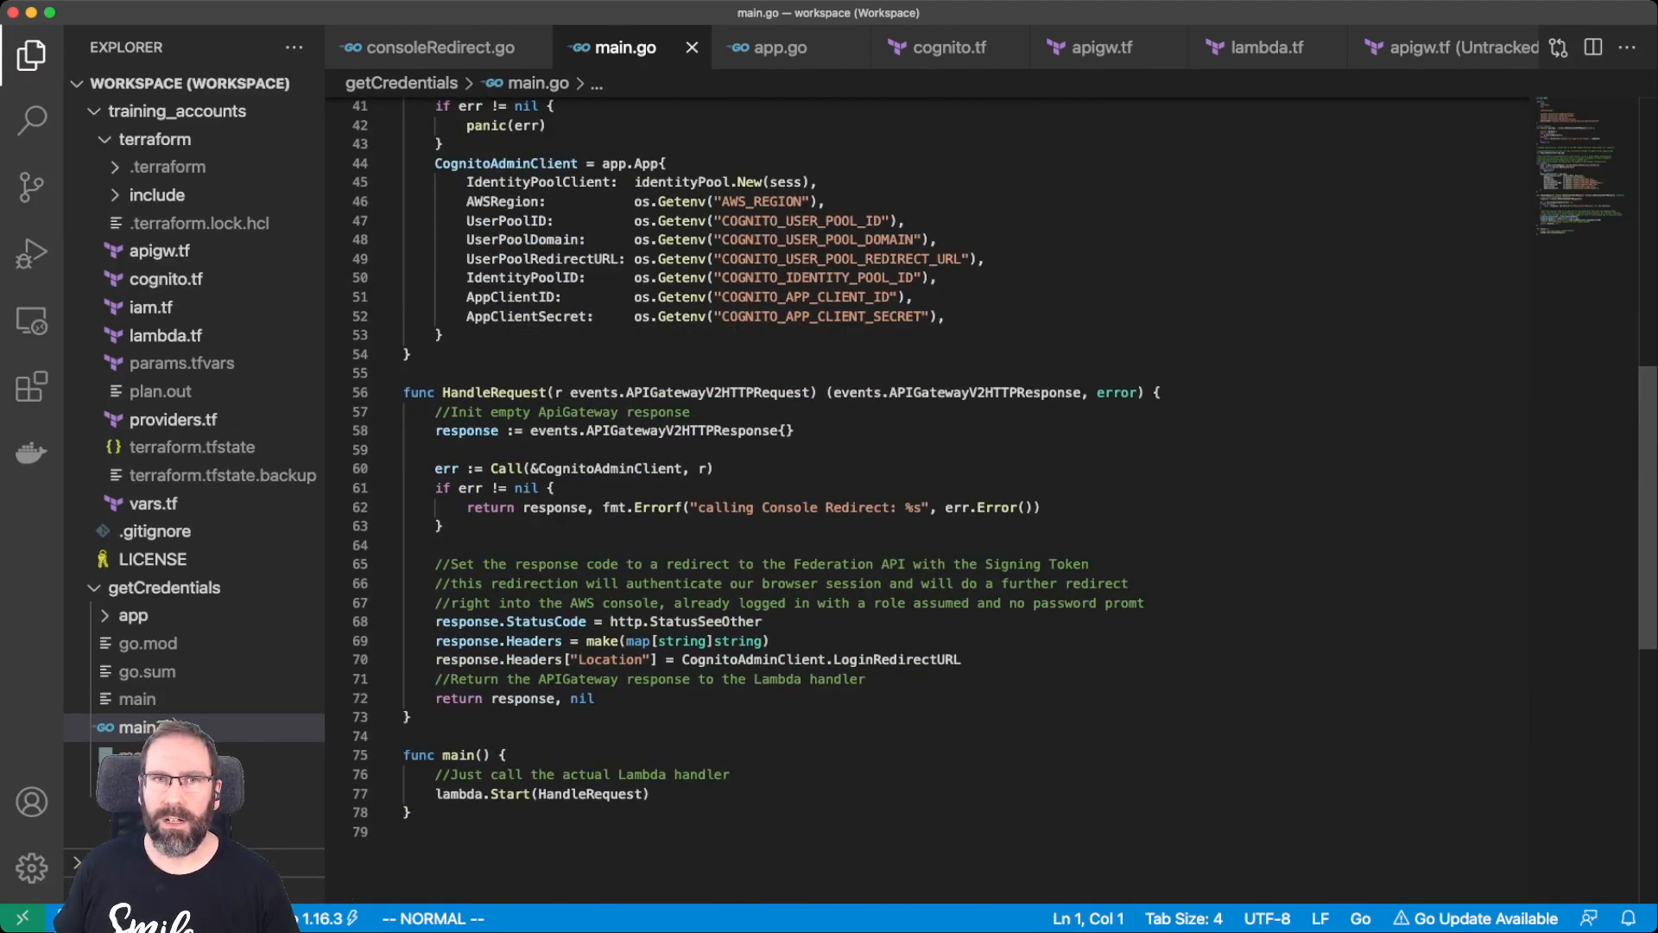
{"action": "scroll", "coordinate": [924, 501], "scroll_direction": "up", "scroll_amount": 8}
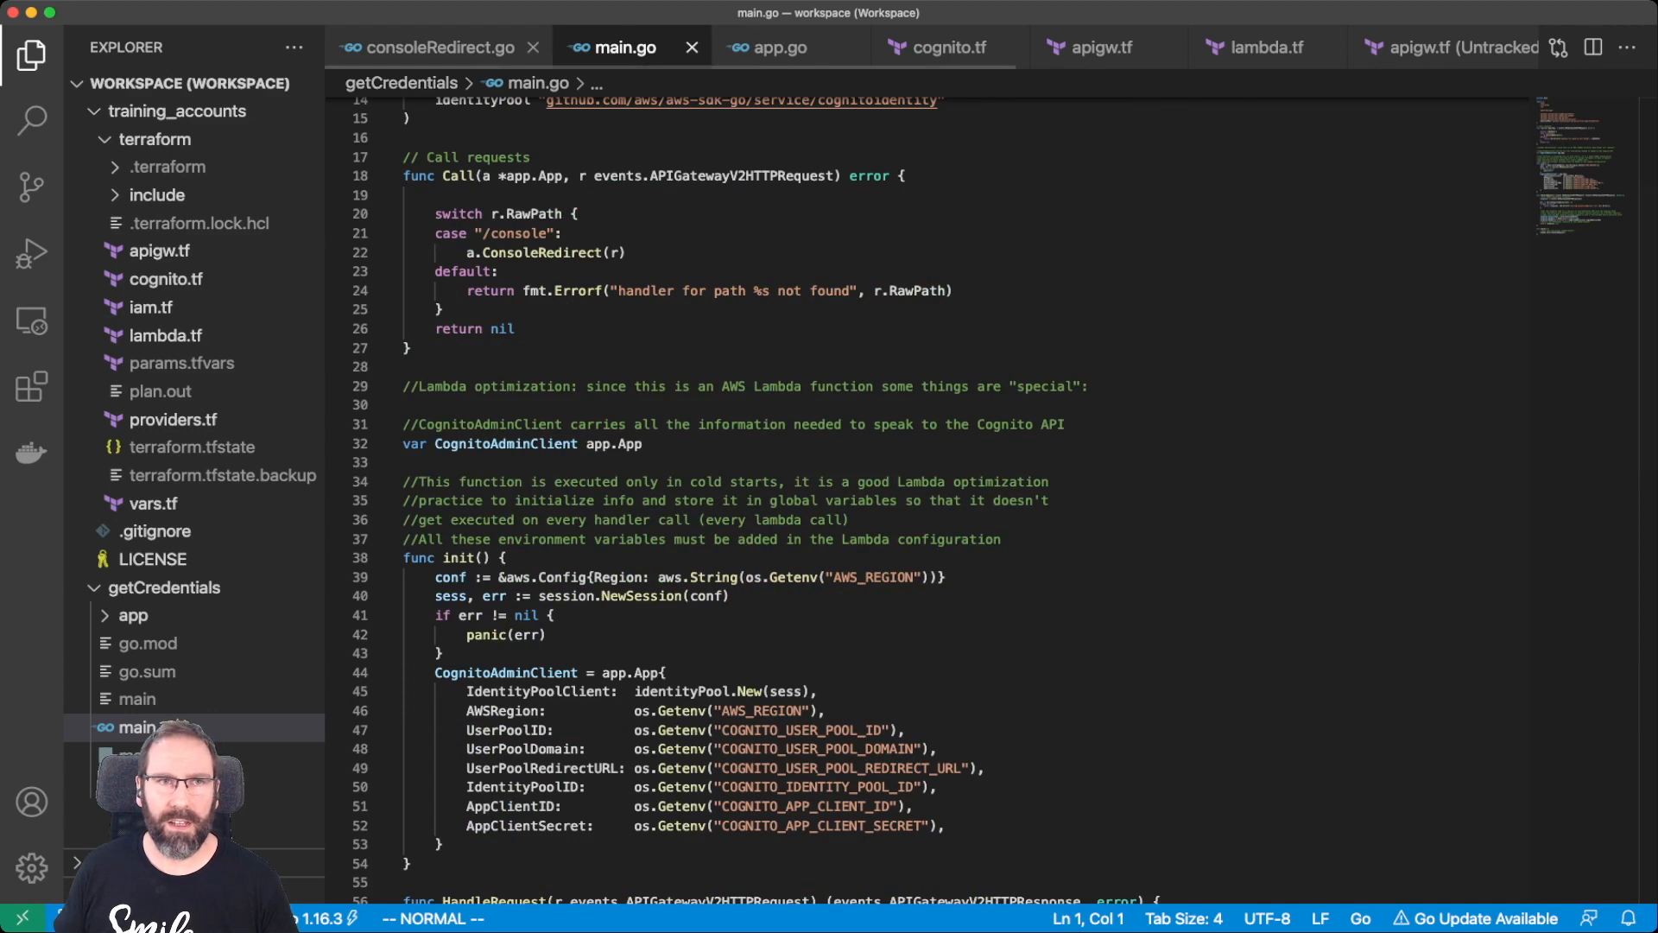
{"action": "left_click", "coordinate": [440, 47]}
{"action": "scroll", "coordinate": [924, 501], "scroll_direction": "down", "scroll_amount": 3}
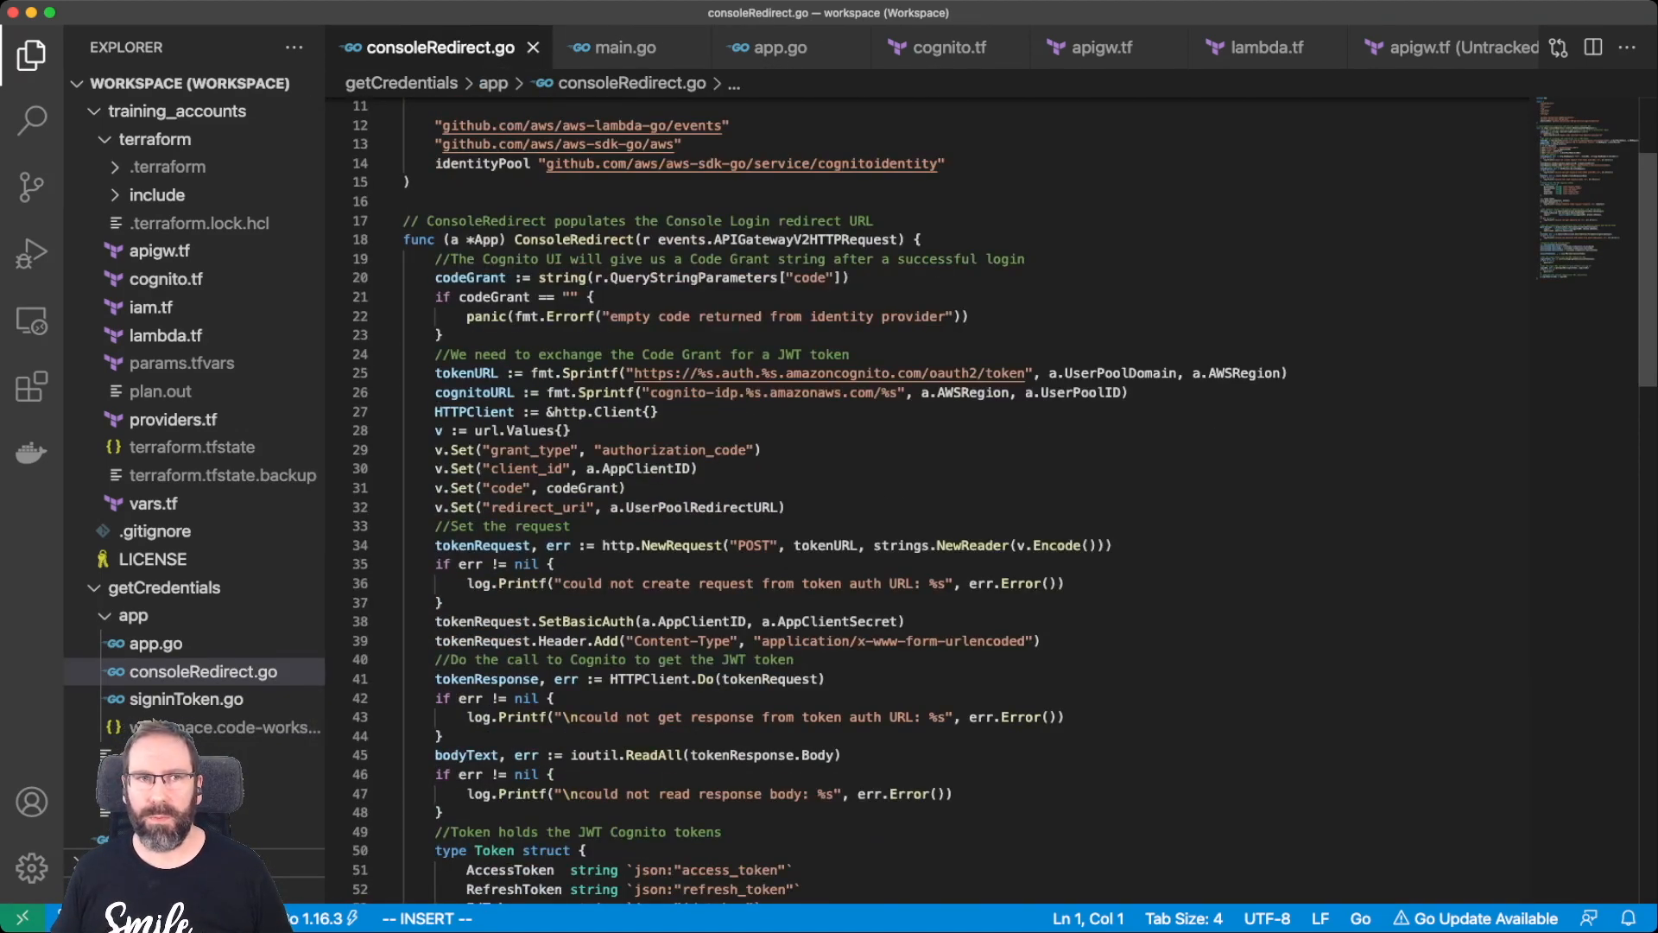
{"action": "double_click", "coordinate": [469, 278]}
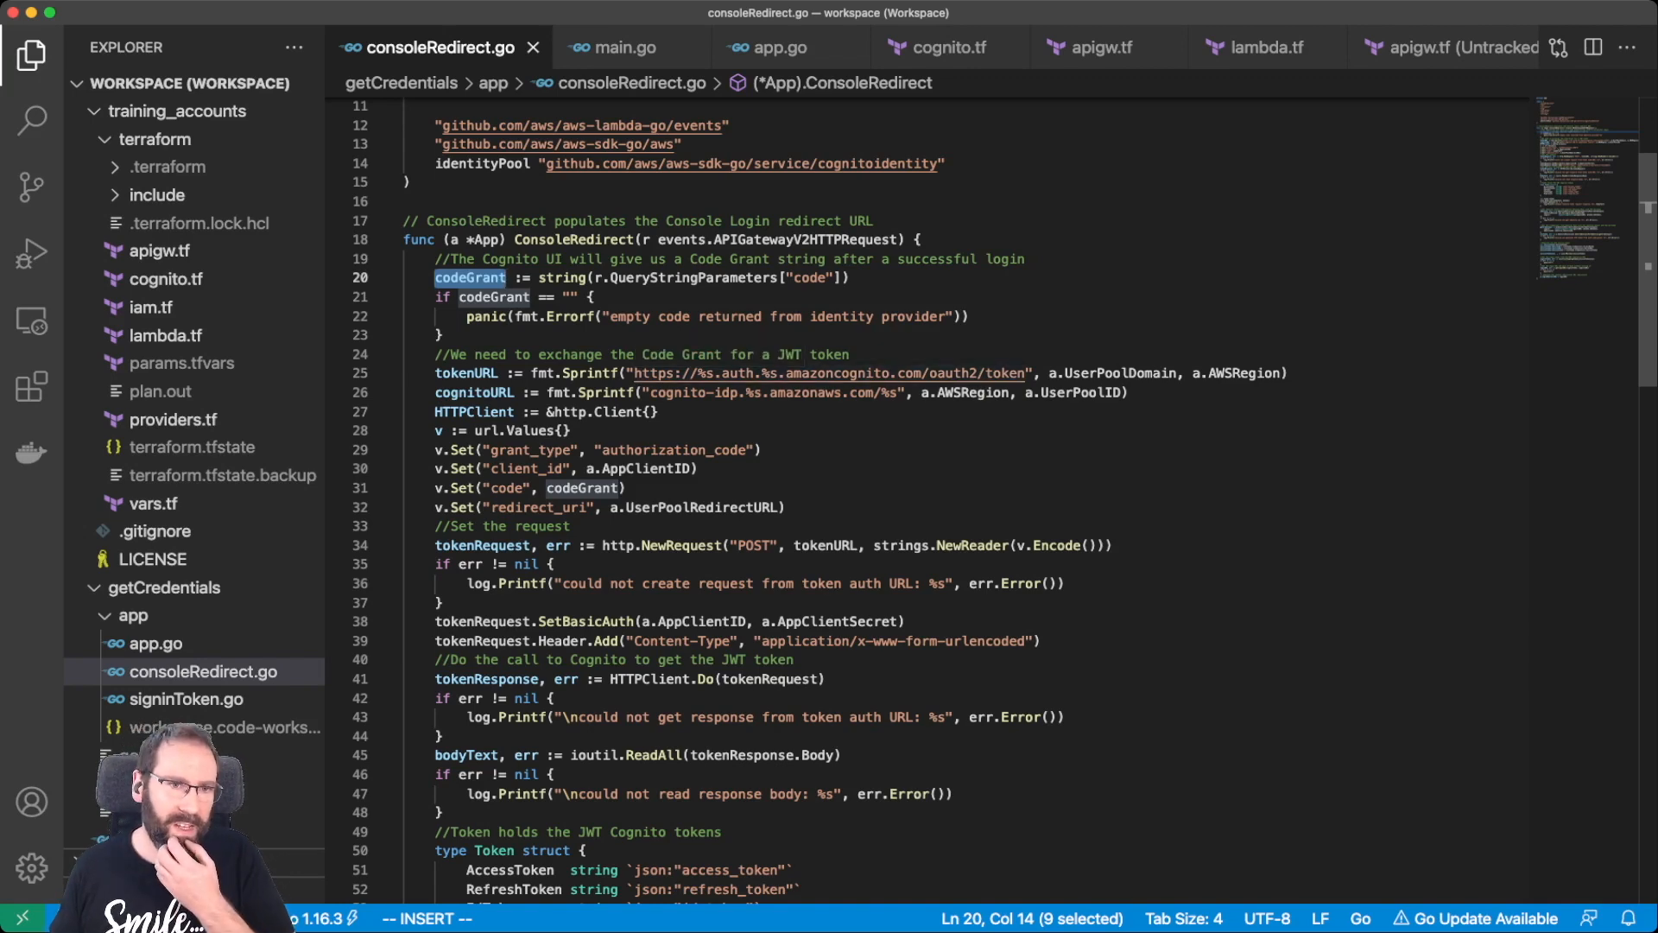
Follow the code down to the Token struct's id_token field.
{"action": "scroll", "coordinate": [717, 373], "scroll_direction": "down", "scroll_amount": 3}
{"action": "scroll", "coordinate": [484, 418], "scroll_direction": "down", "scroll_amount": 3}
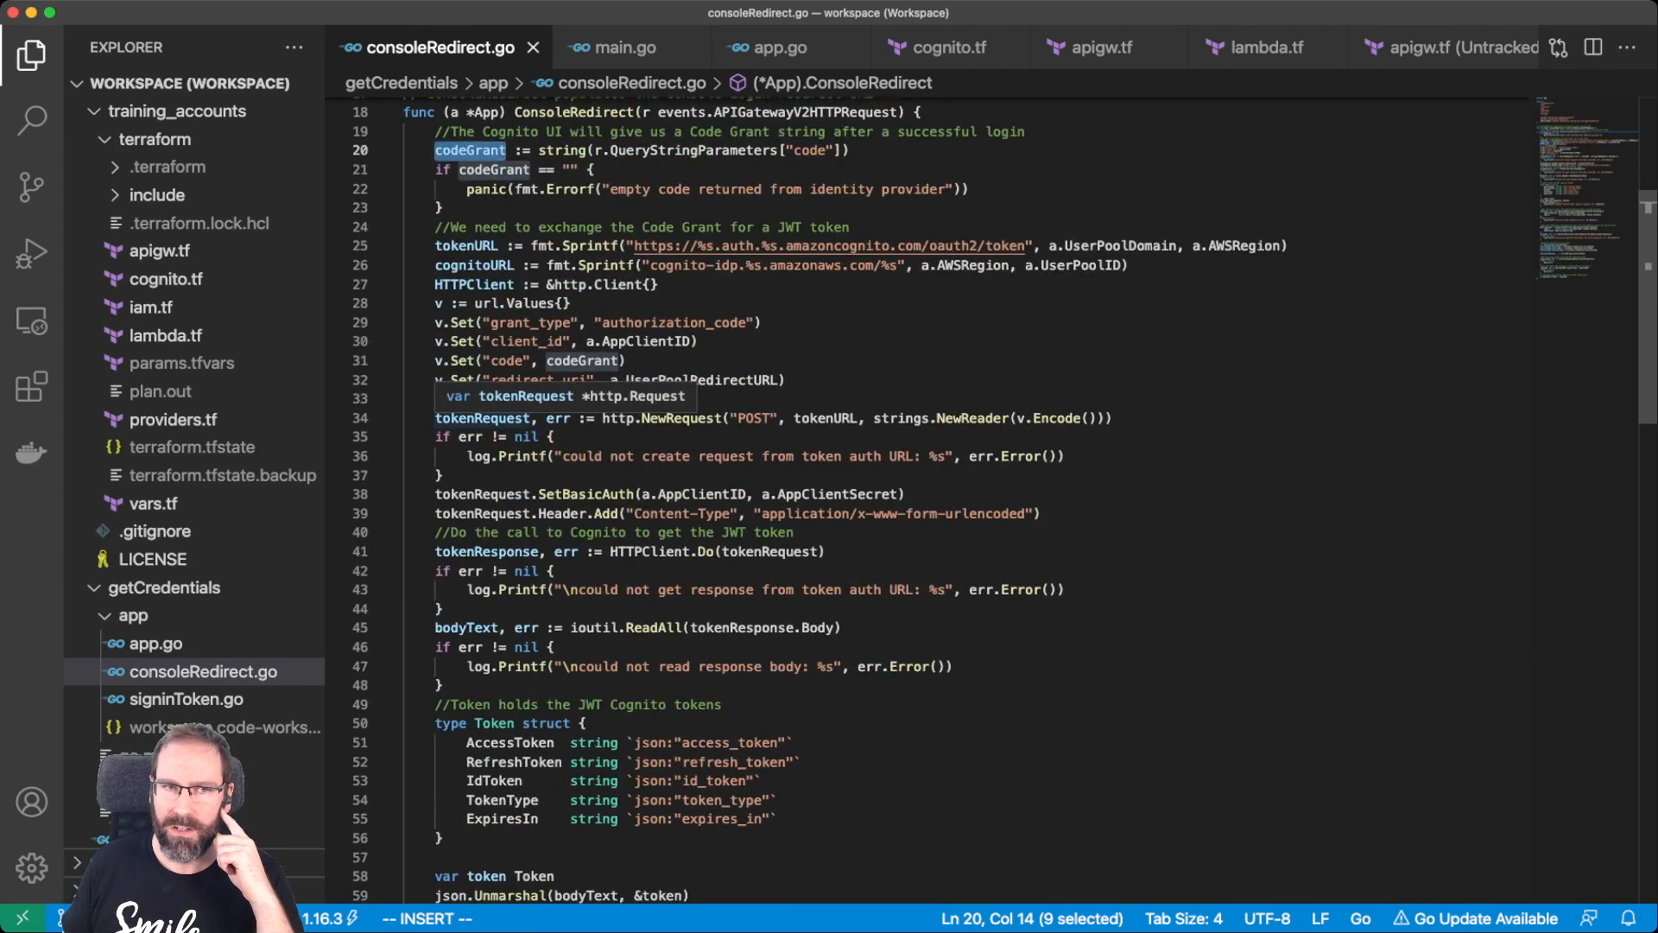
{"action": "scroll", "coordinate": [483, 414], "scroll_direction": "down", "scroll_amount": 8}
{"action": "scroll", "coordinate": [484, 415], "scroll_direction": "down", "scroll_amount": 2}
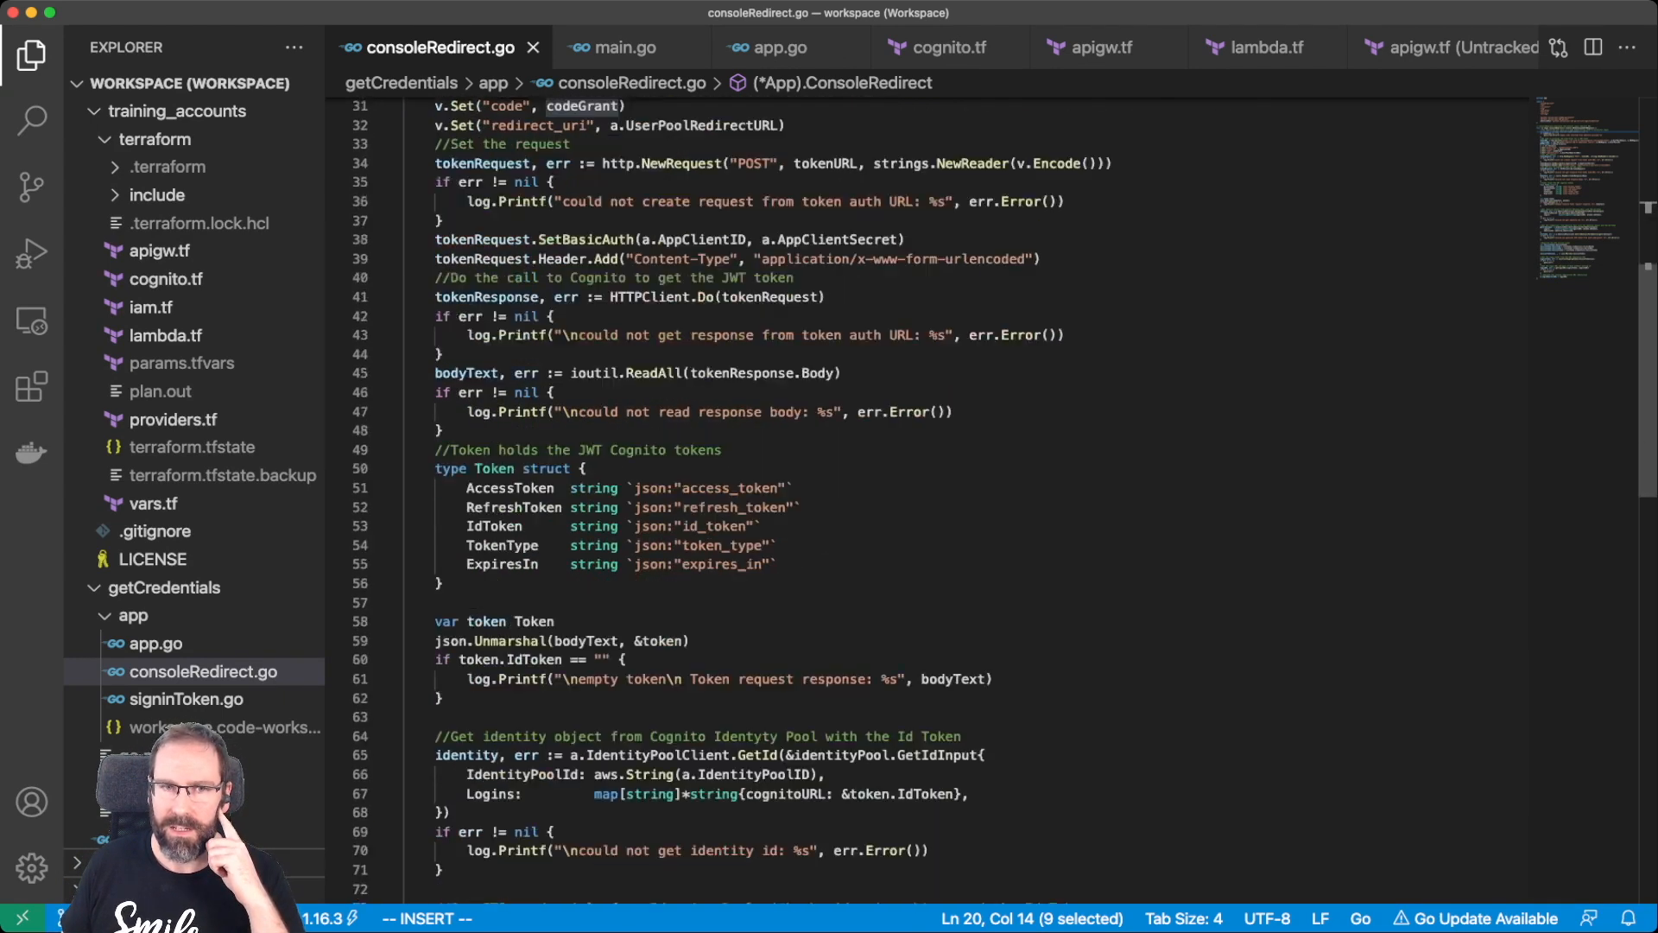
{"action": "double_click", "coordinate": [715, 526]}
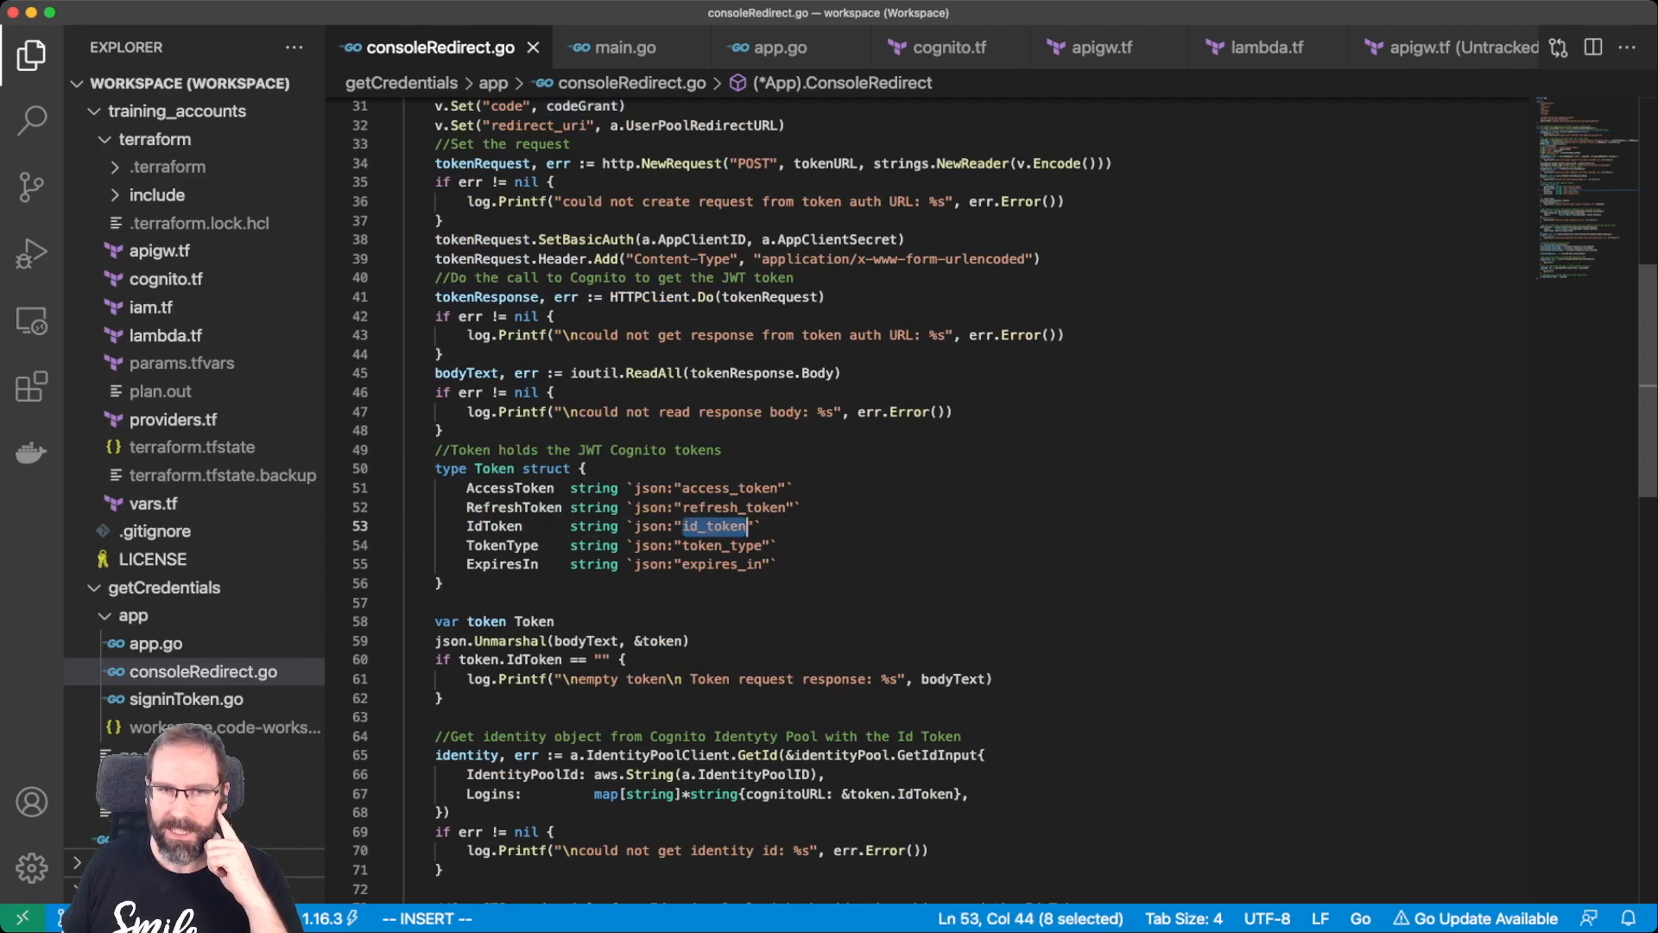
Highlight getCredsInput and point out AccessKeyId in the STS session credentials.
{"action": "scroll", "coordinate": [950, 501], "scroll_direction": "down", "scroll_amount": 10}
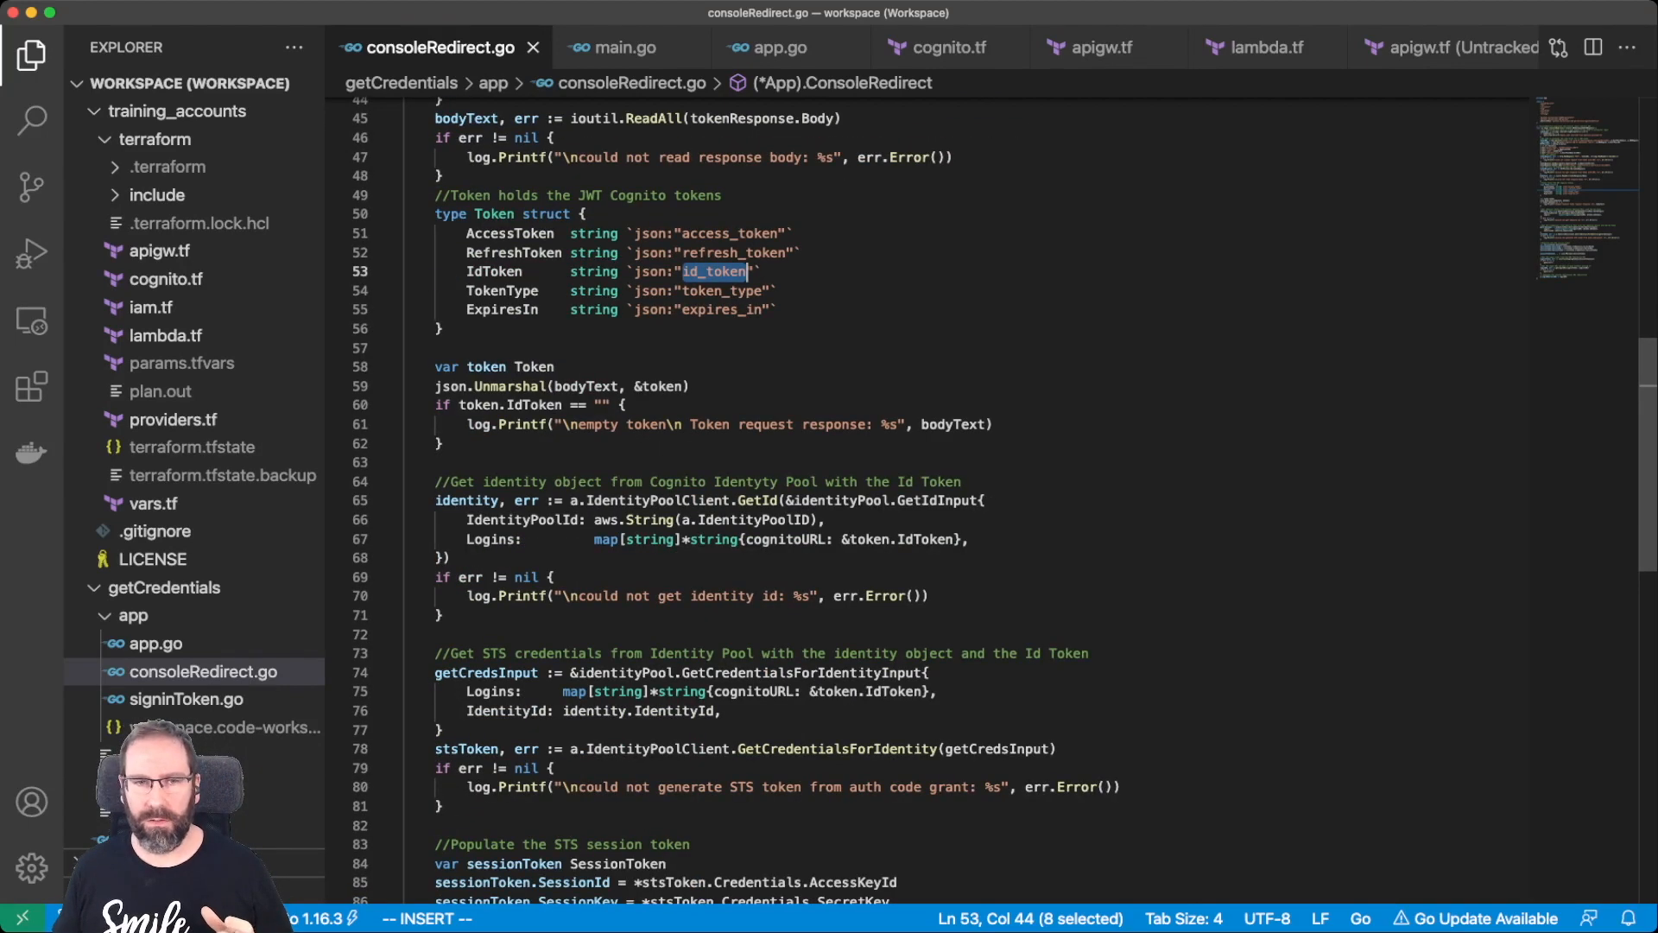
{"action": "scroll", "coordinate": [951, 501], "scroll_direction": "down", "scroll_amount": 4}
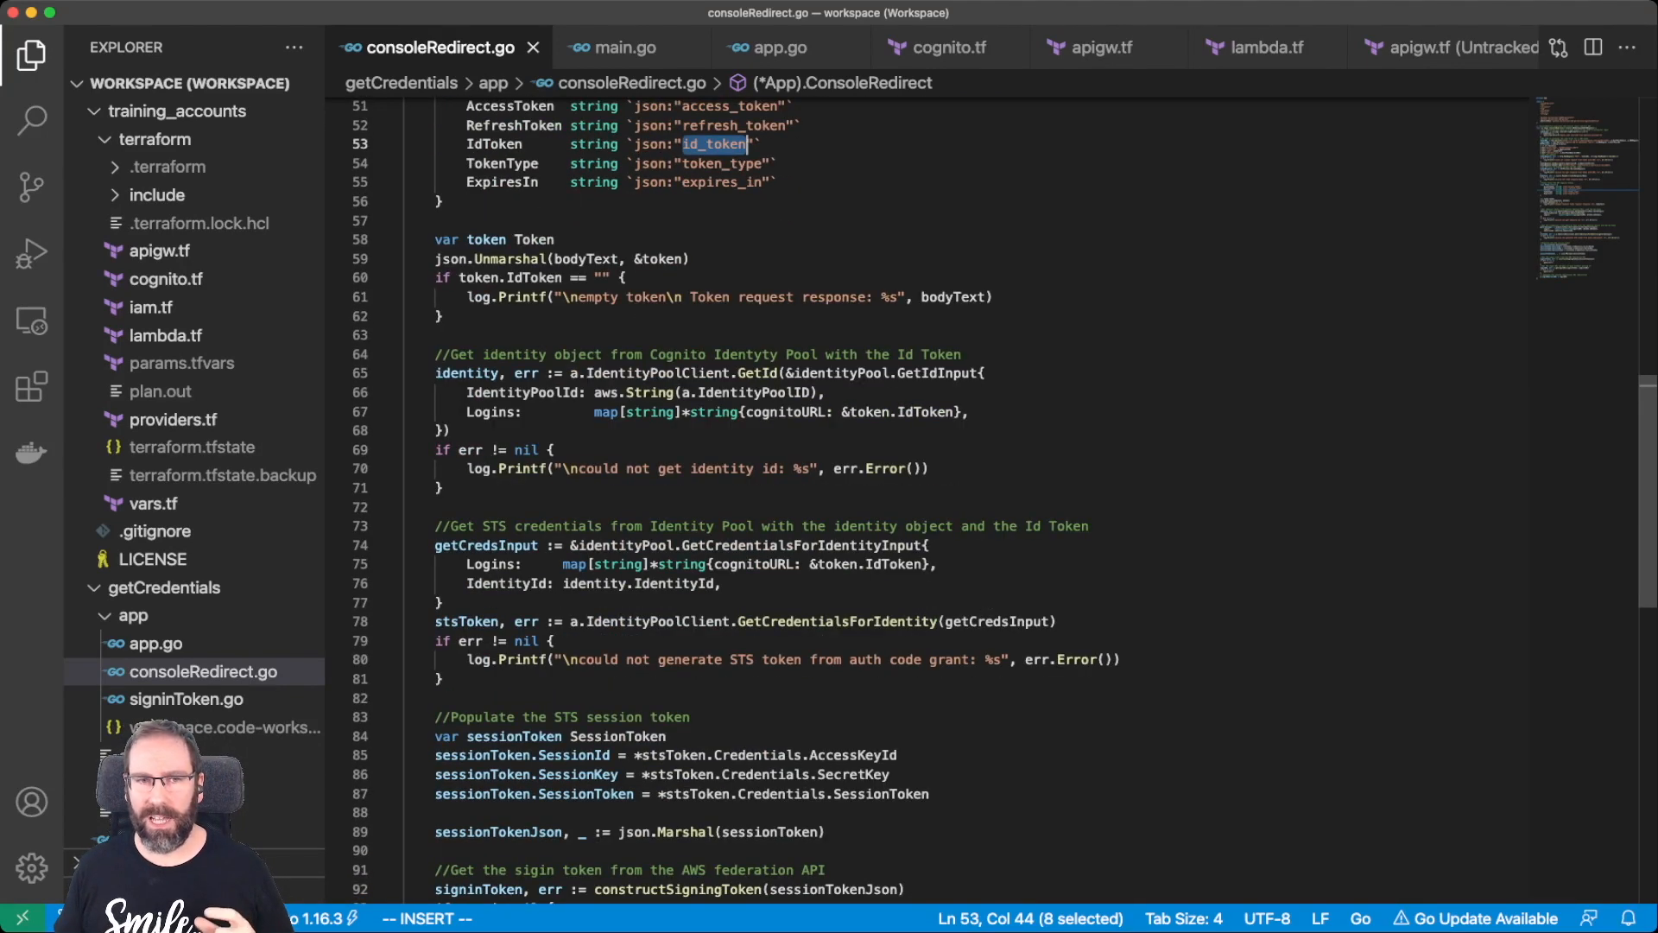
{"action": "scroll", "coordinate": [950, 501], "scroll_direction": "down", "scroll_amount": 2}
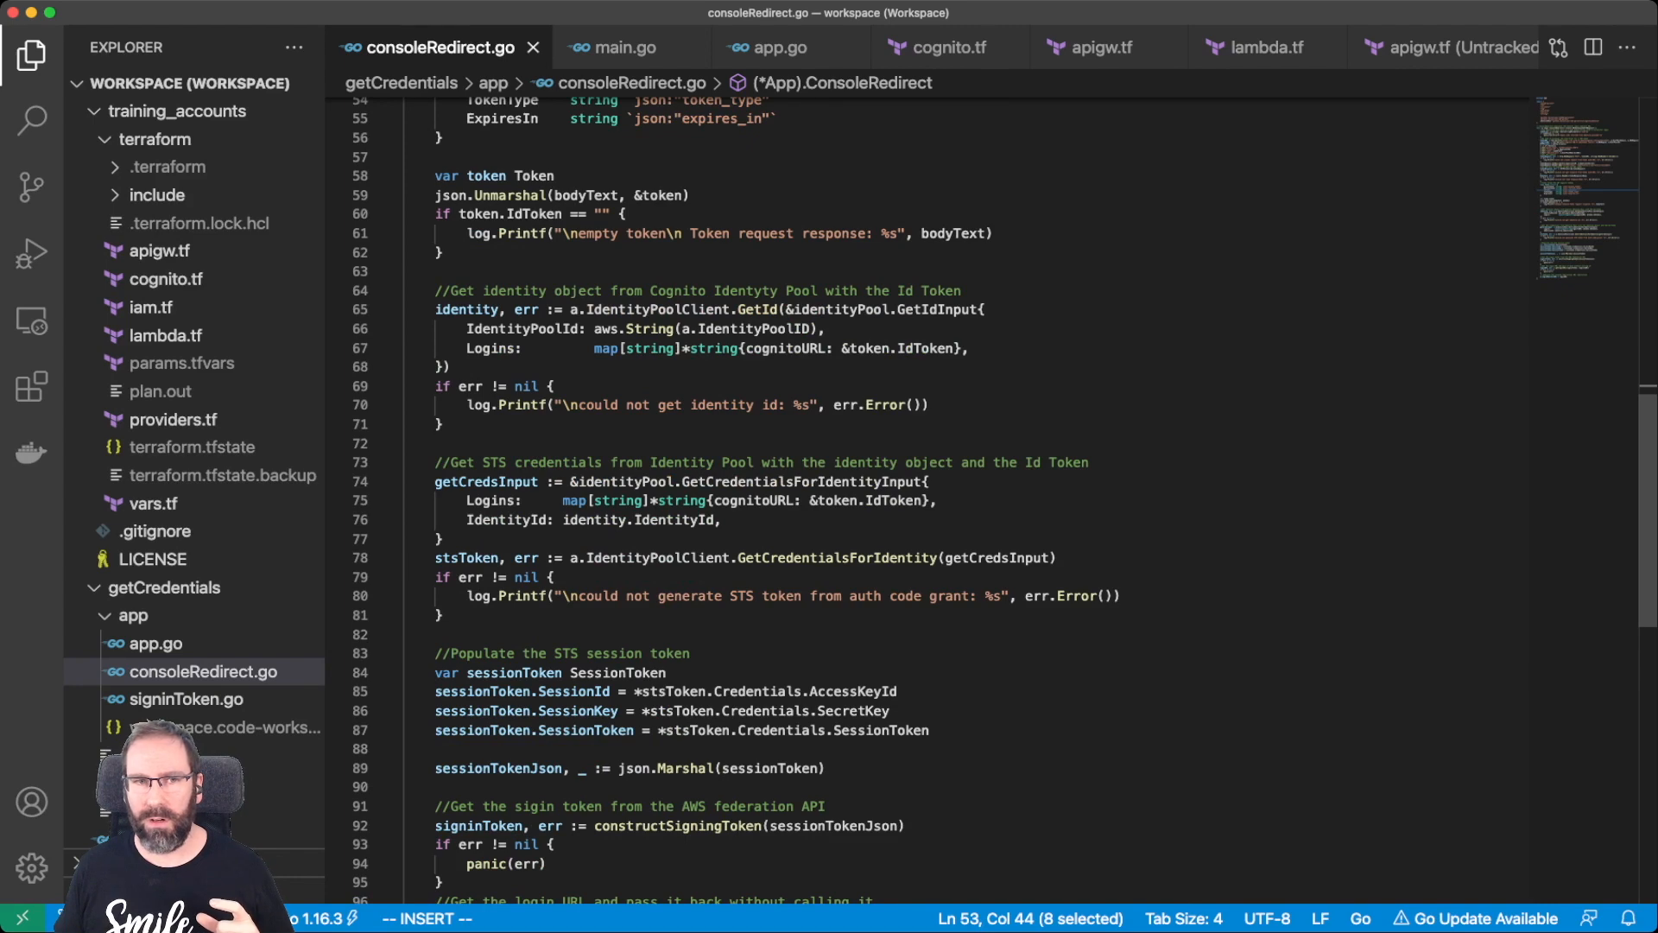
{"action": "double_click", "coordinate": [487, 482]}
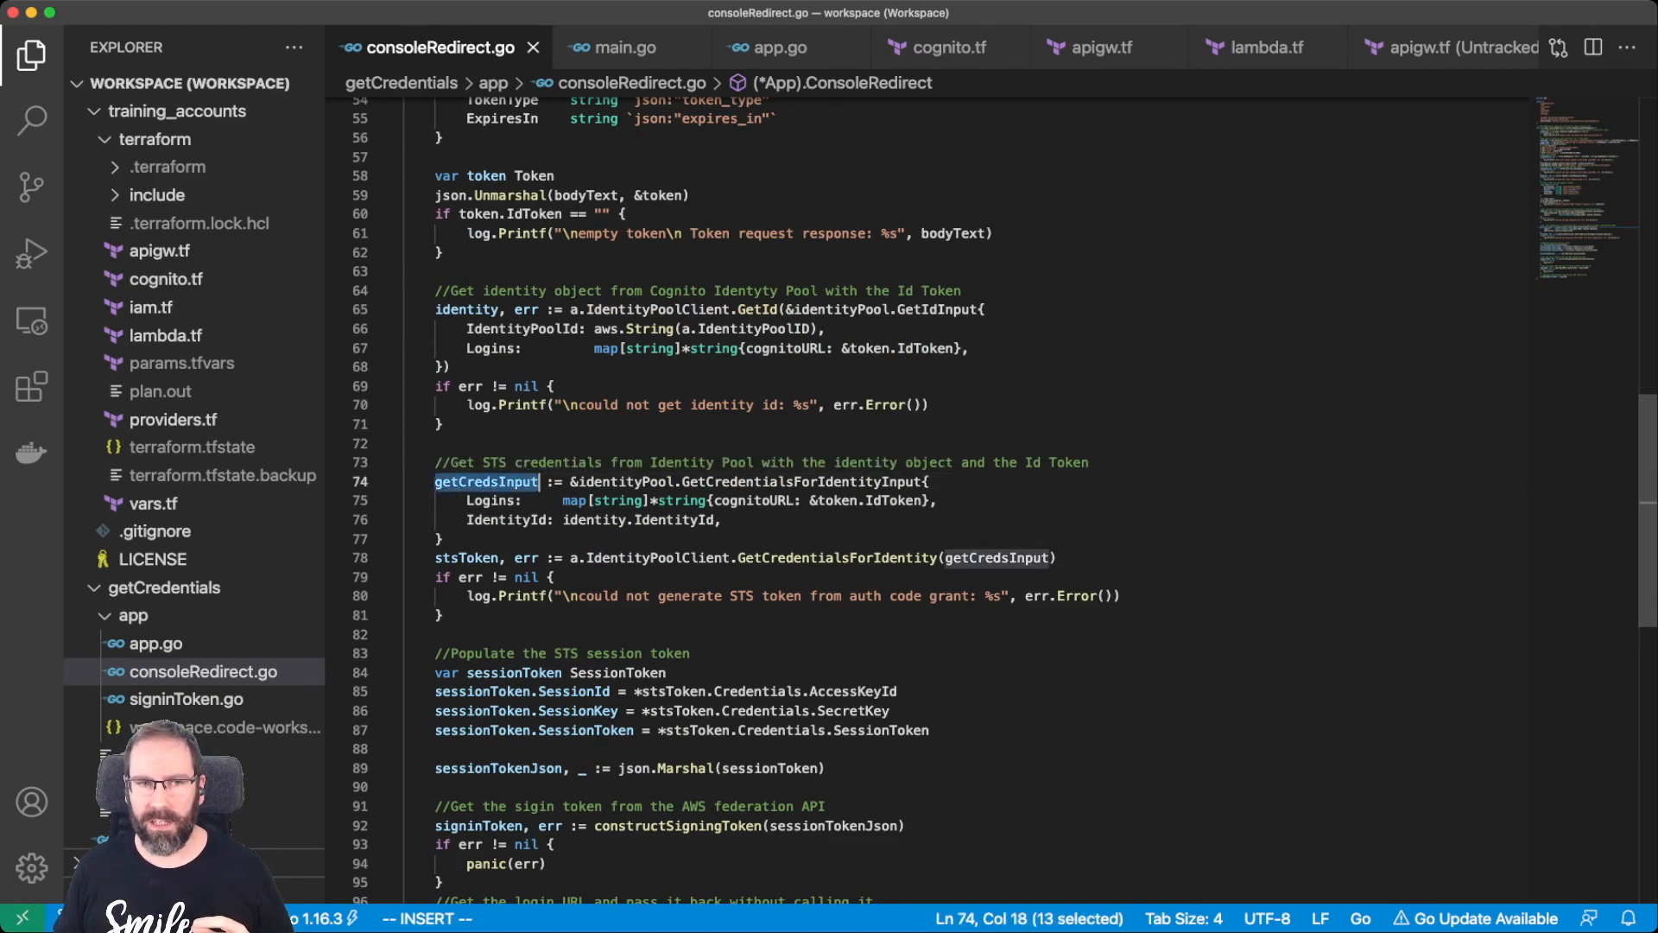
{"action": "scroll", "coordinate": [950, 501], "scroll_direction": "down", "scroll_amount": 2}
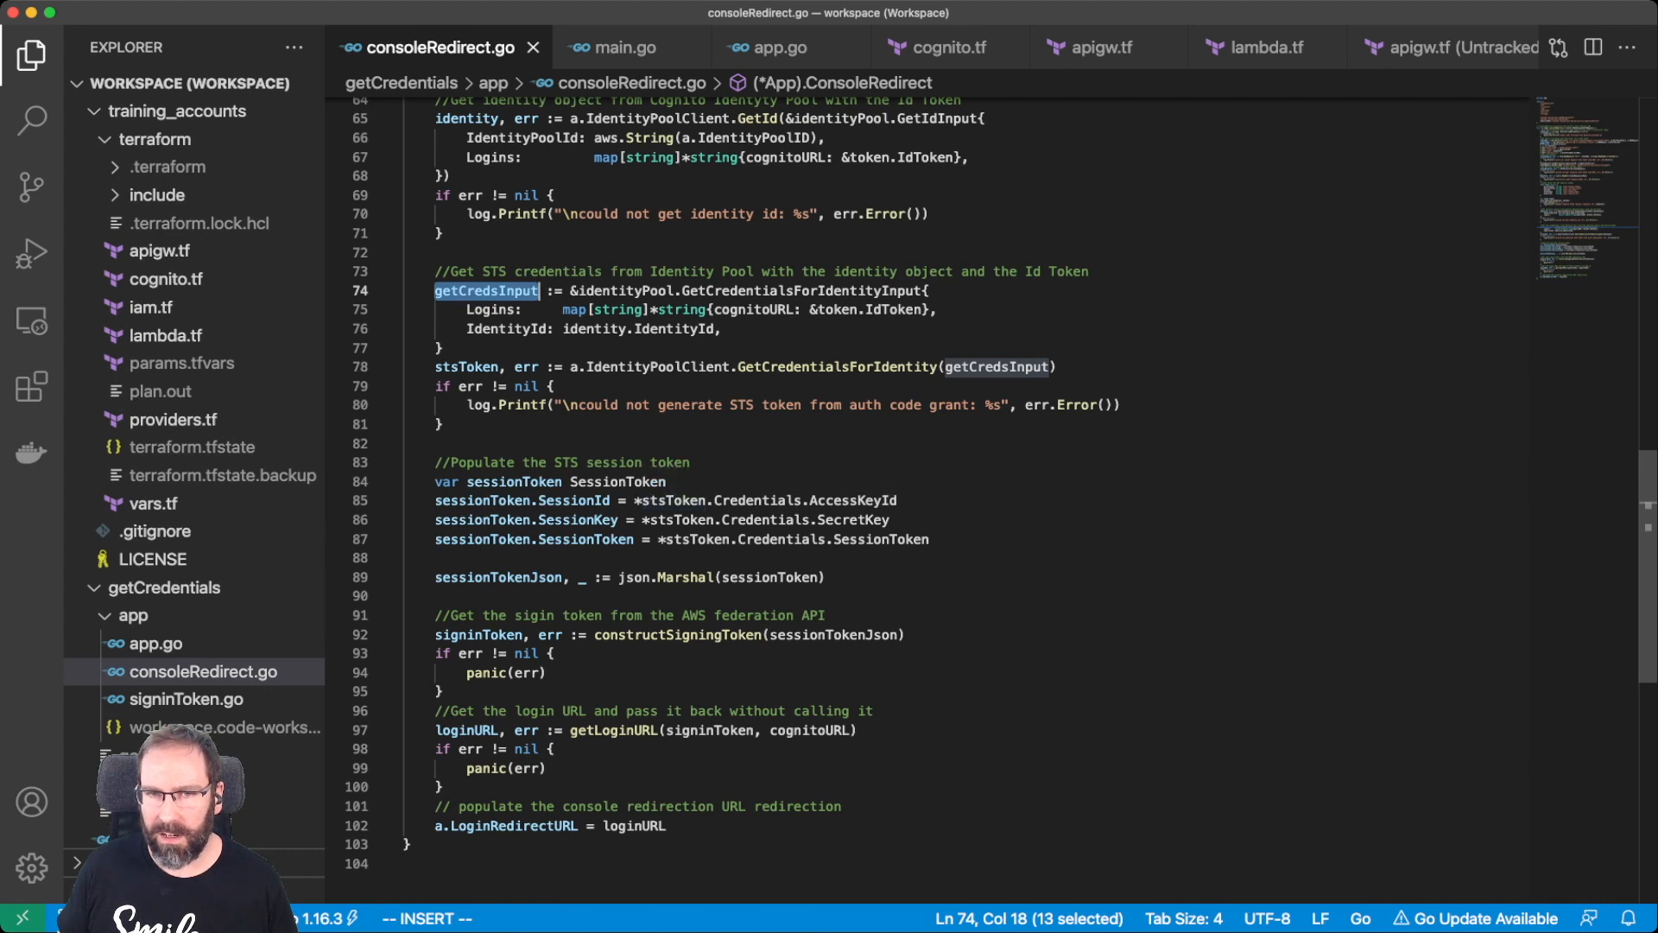
{"action": "left_click_drag", "start_coordinate": [898, 500], "coordinate": [809, 500]}
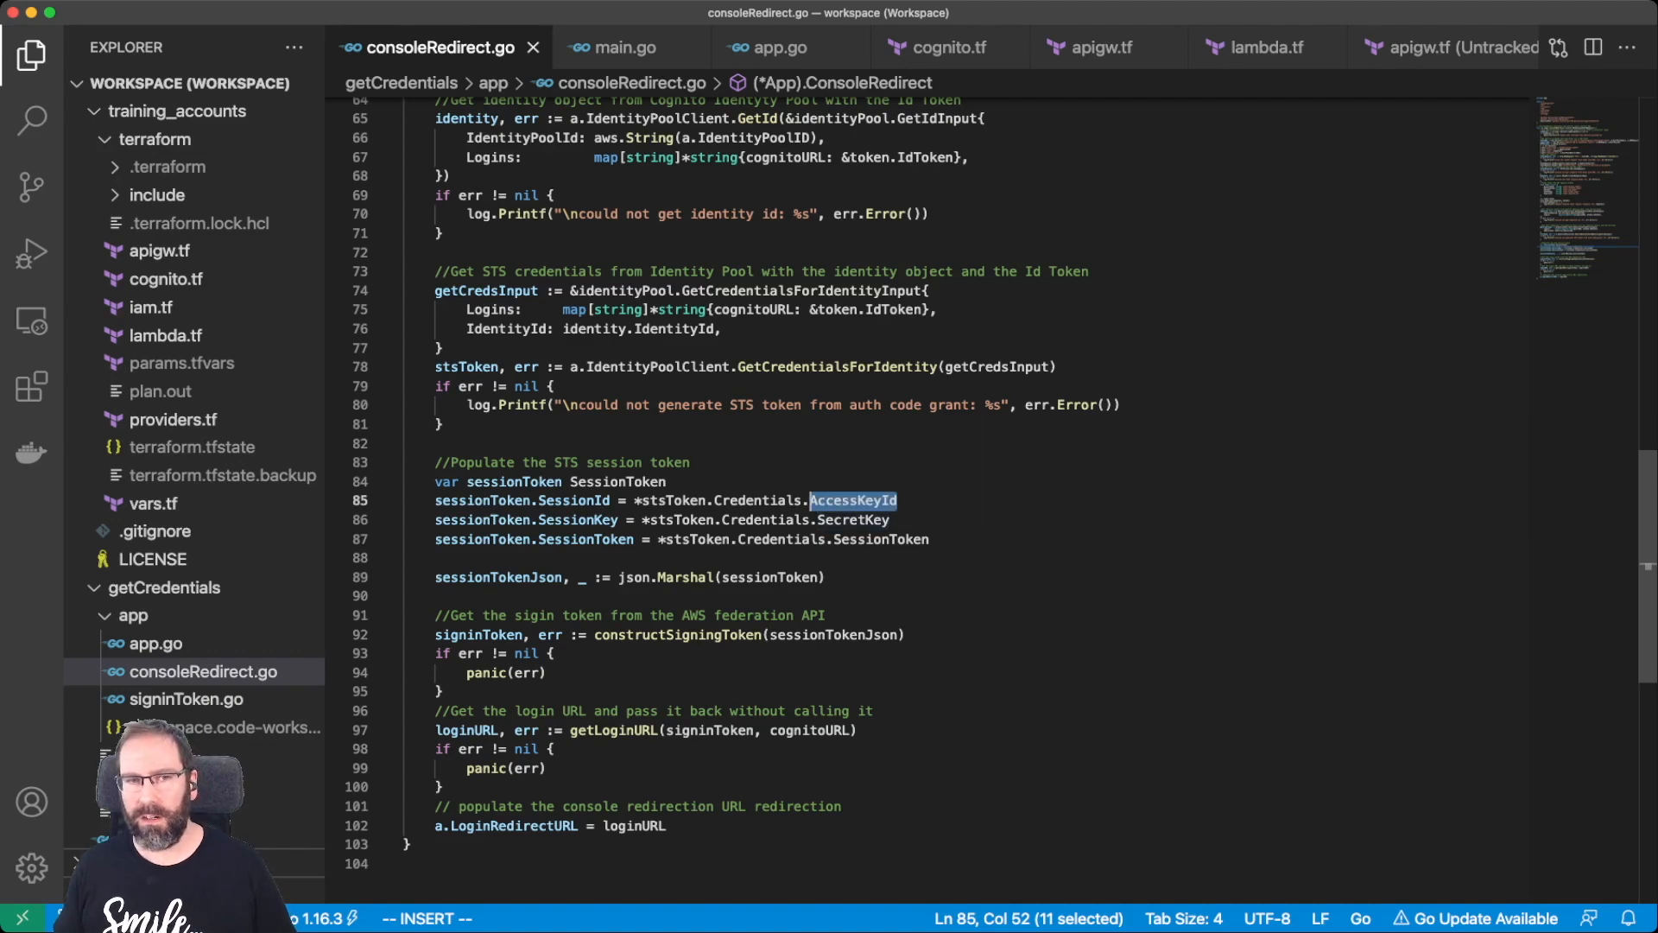
{"action": "scroll", "coordinate": [994, 484], "scroll_direction": "down", "scroll_amount": 3}
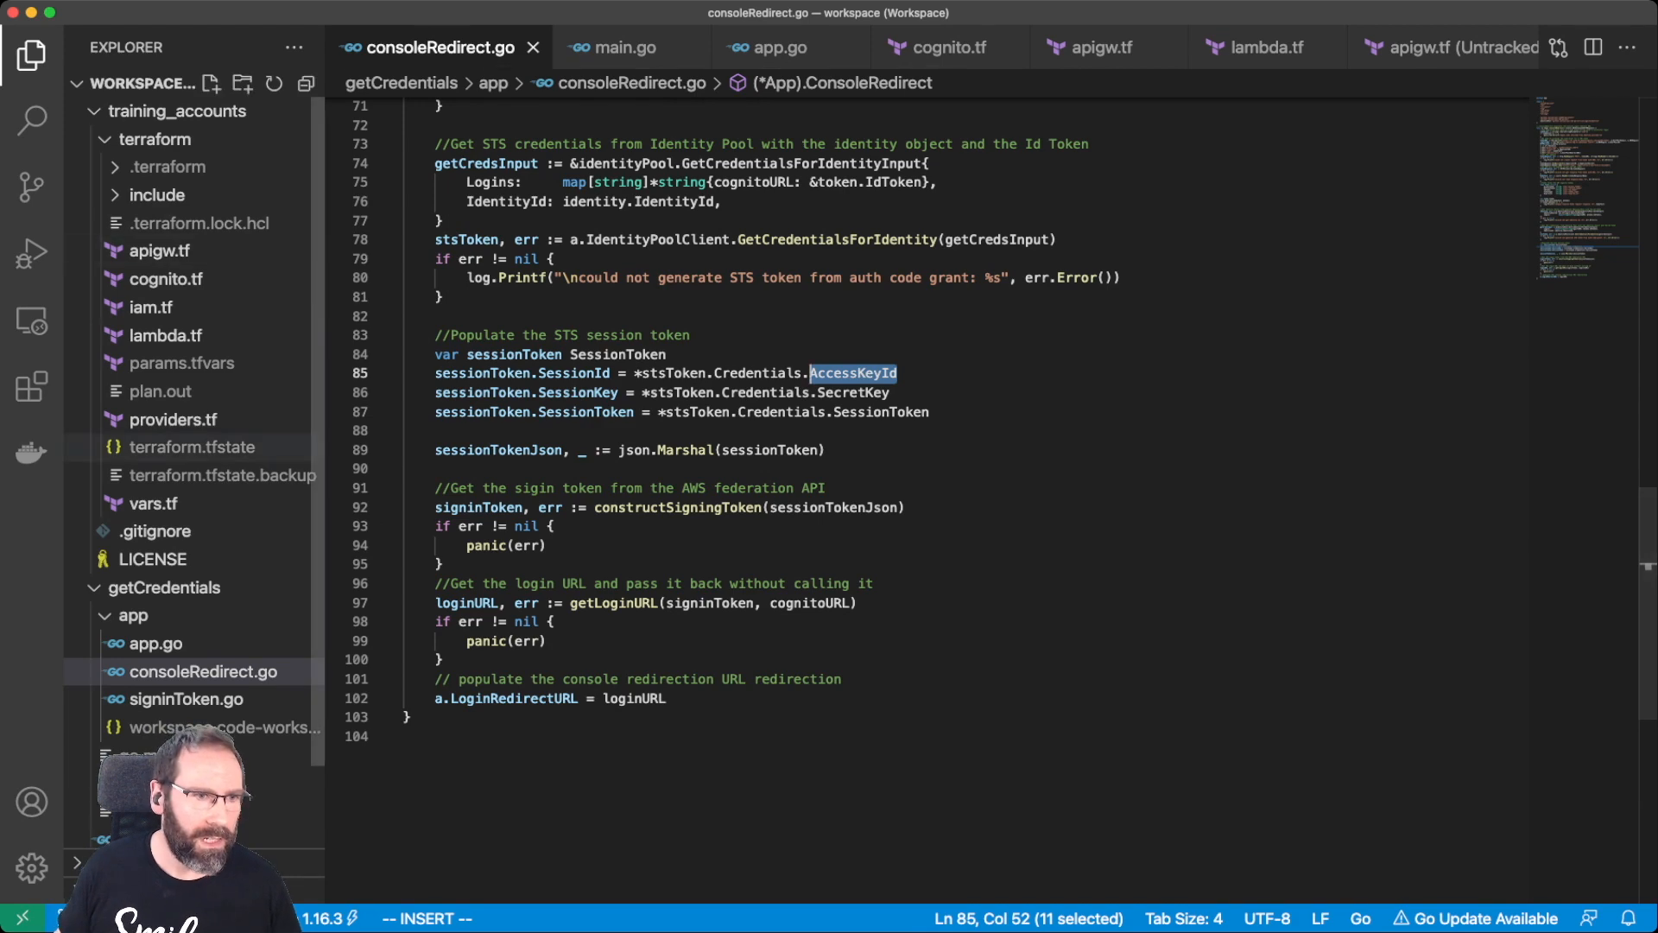
Open signinToken.go and read through constructSigningToken and getLoginURL.
{"action": "left_click", "coordinate": [187, 700]}
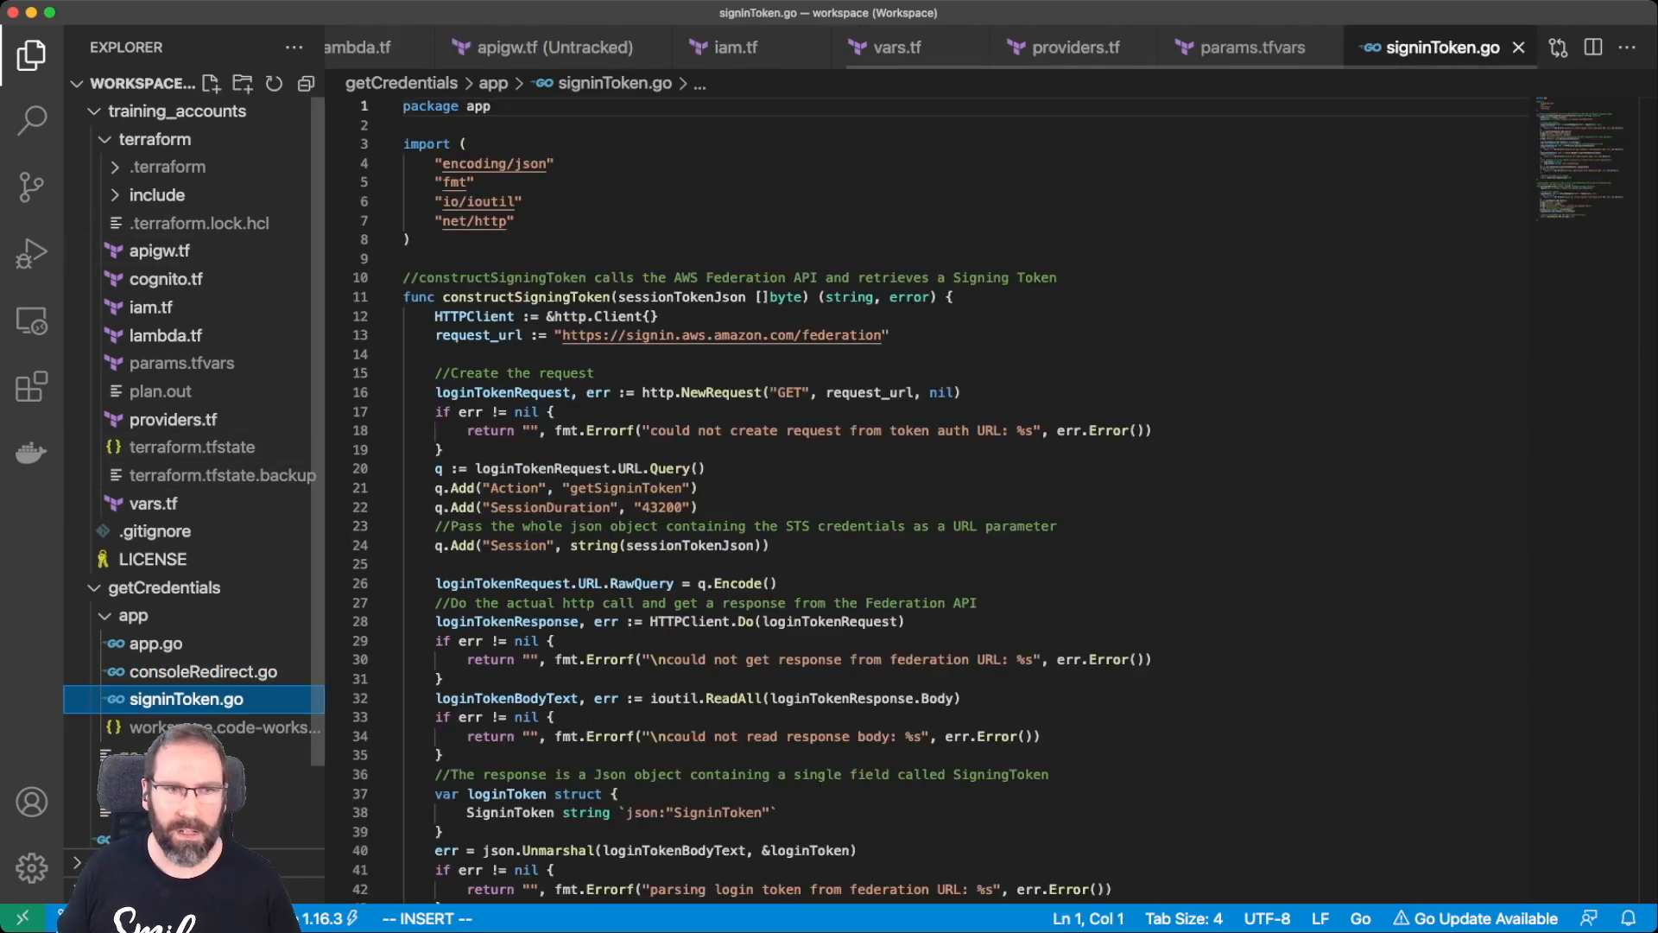
{"action": "scroll", "coordinate": [639, 587], "scroll_direction": "down", "scroll_amount": 4}
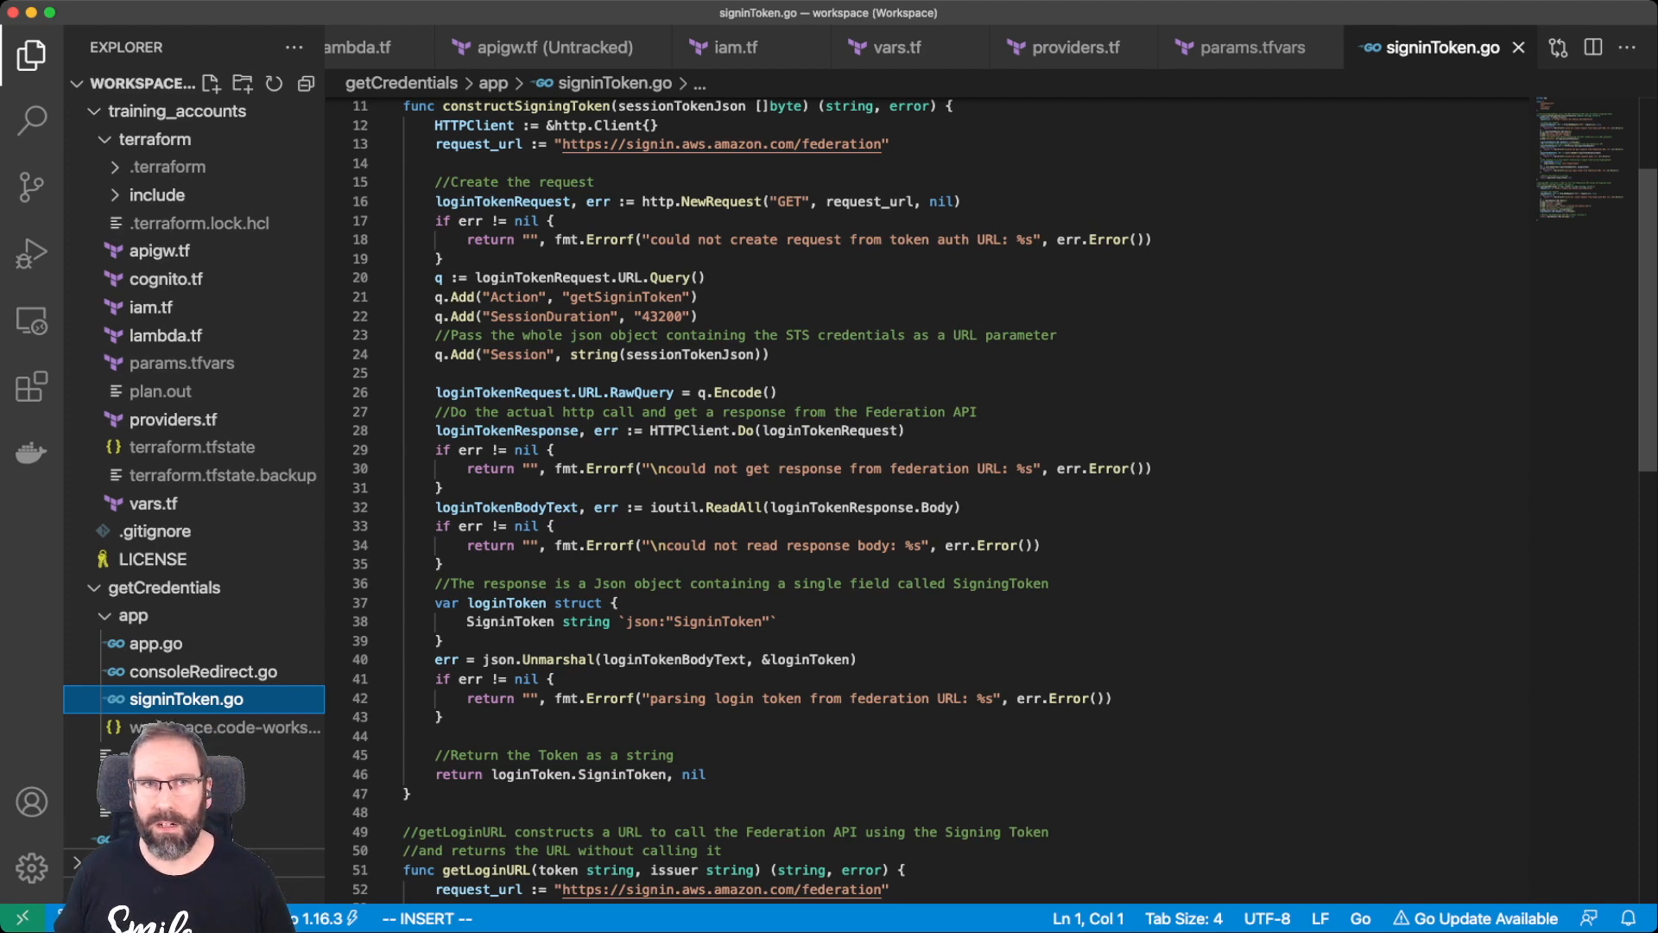
{"action": "scroll", "coordinate": [864, 501], "scroll_direction": "up", "scroll_amount": 4}
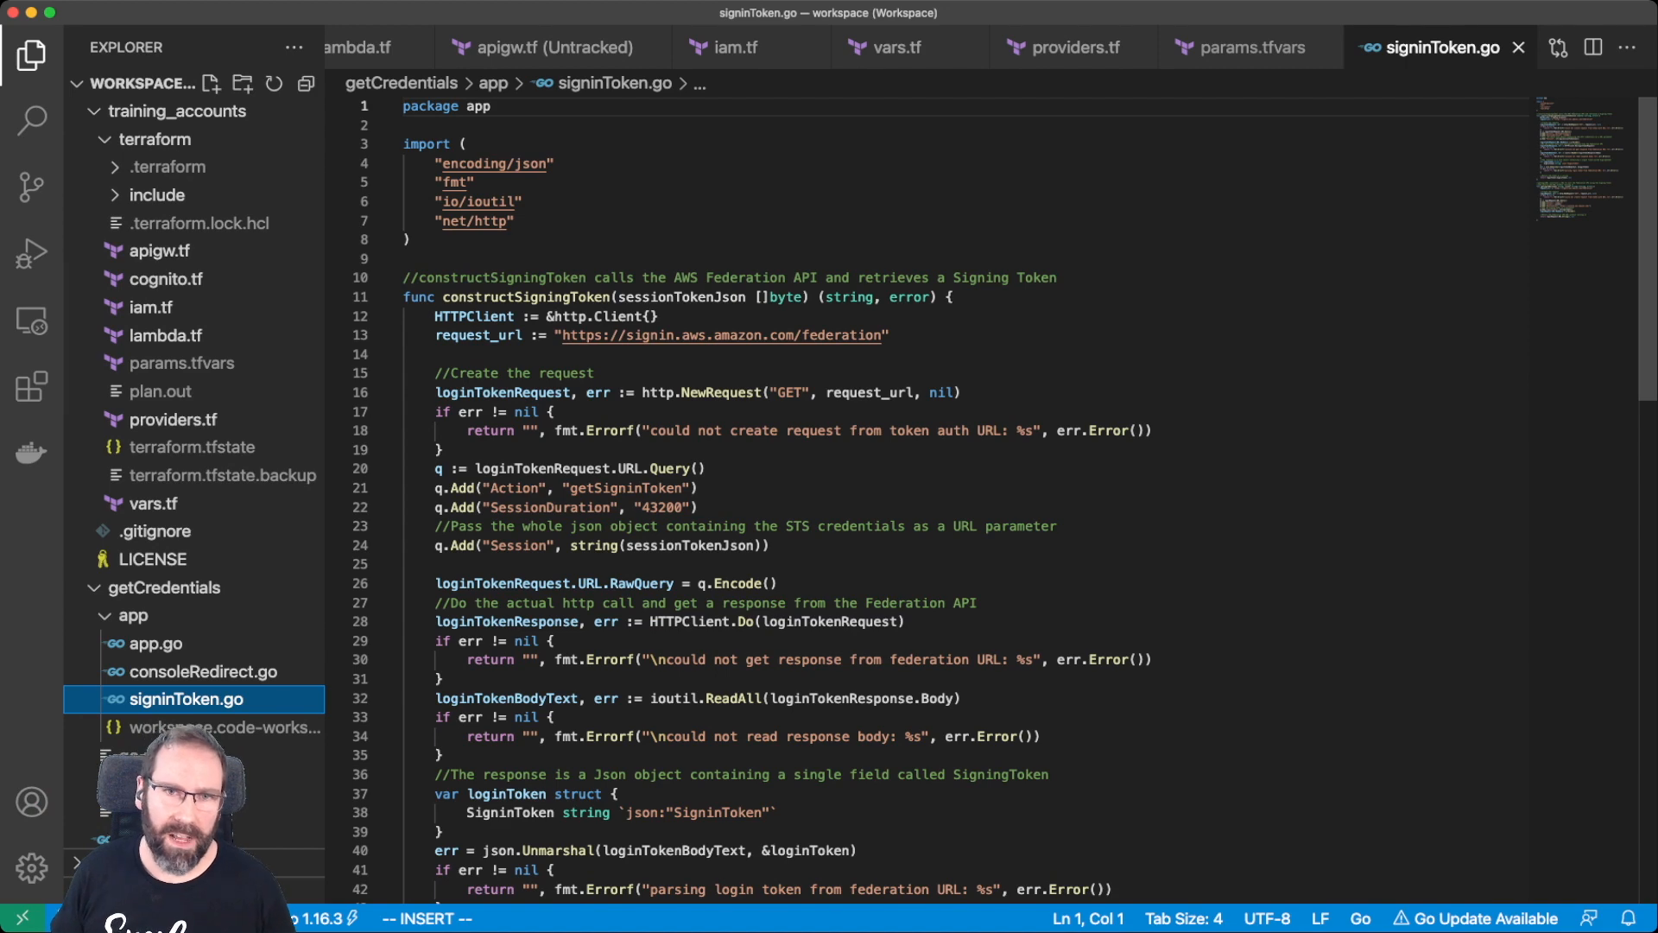
{"action": "scroll", "coordinate": [864, 501], "scroll_direction": "down", "scroll_amount": 3}
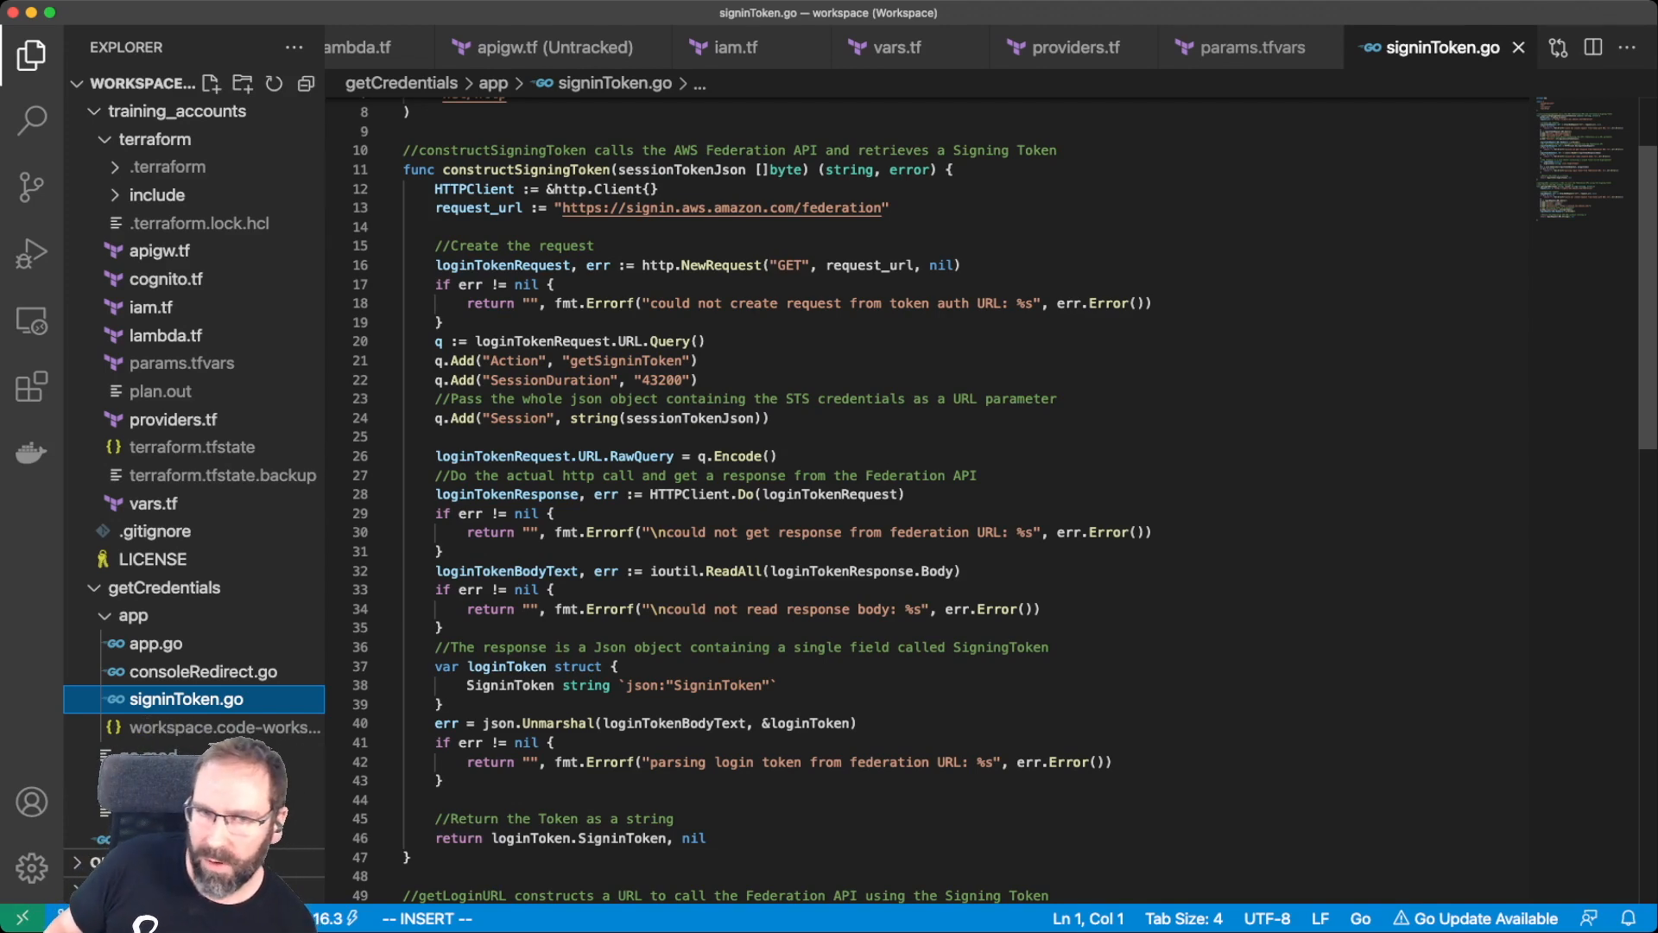
{"action": "scroll", "coordinate": [924, 501], "scroll_direction": "down", "scroll_amount": 10}
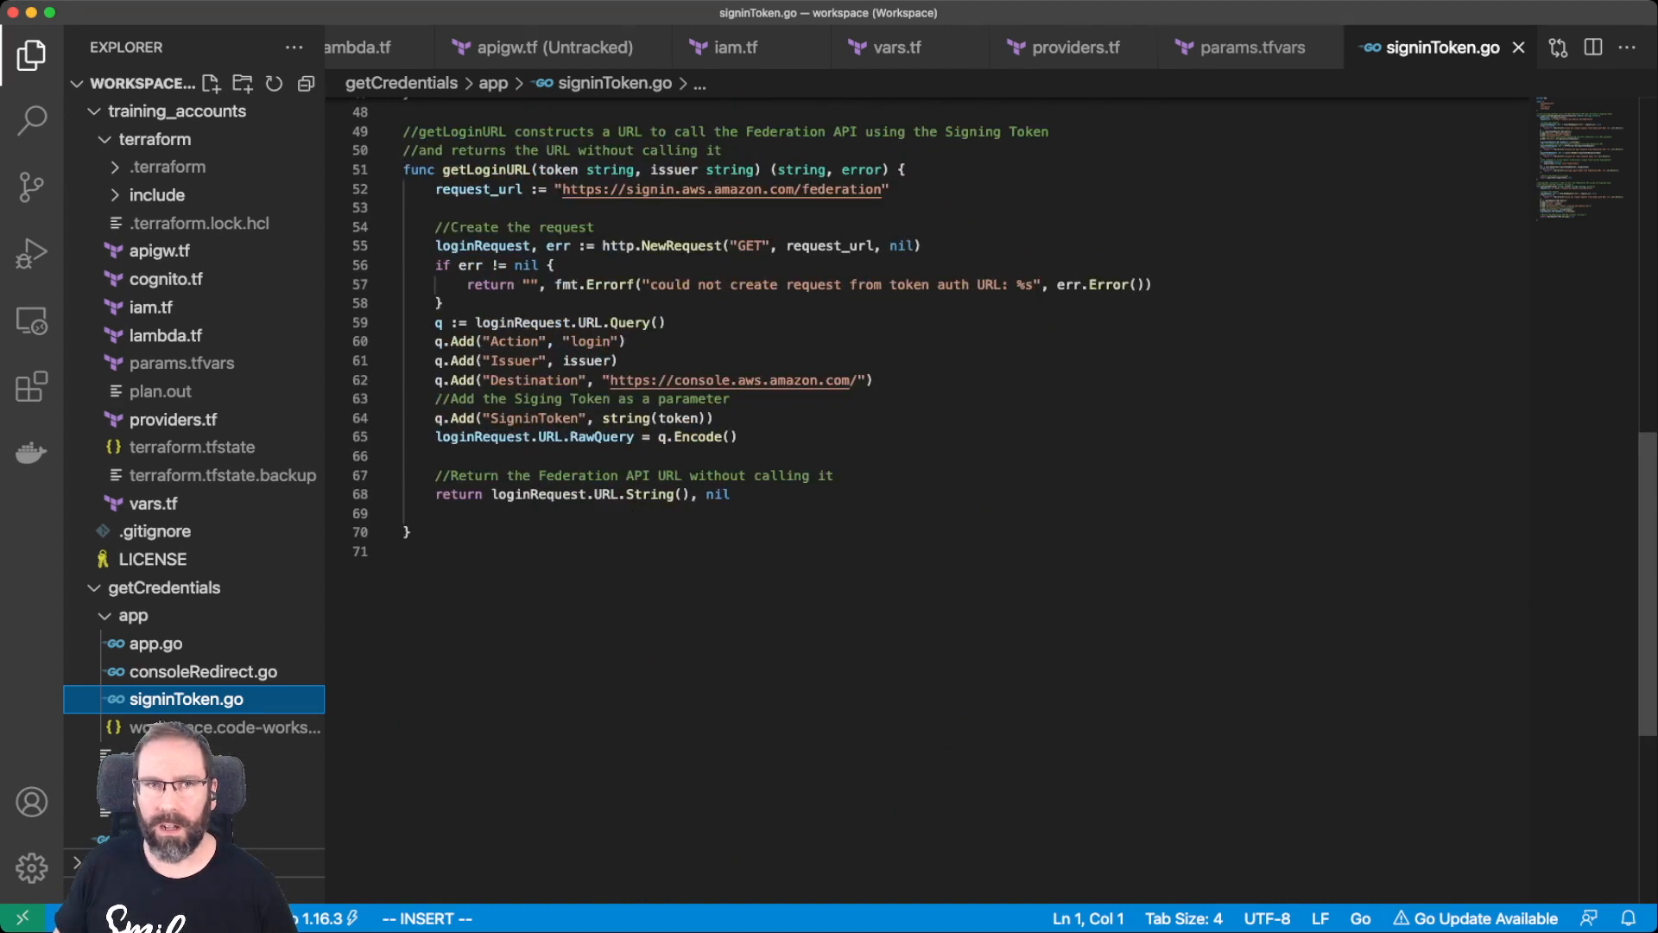
{"action": "scroll", "coordinate": [924, 414], "scroll_direction": "up", "scroll_amount": 2}
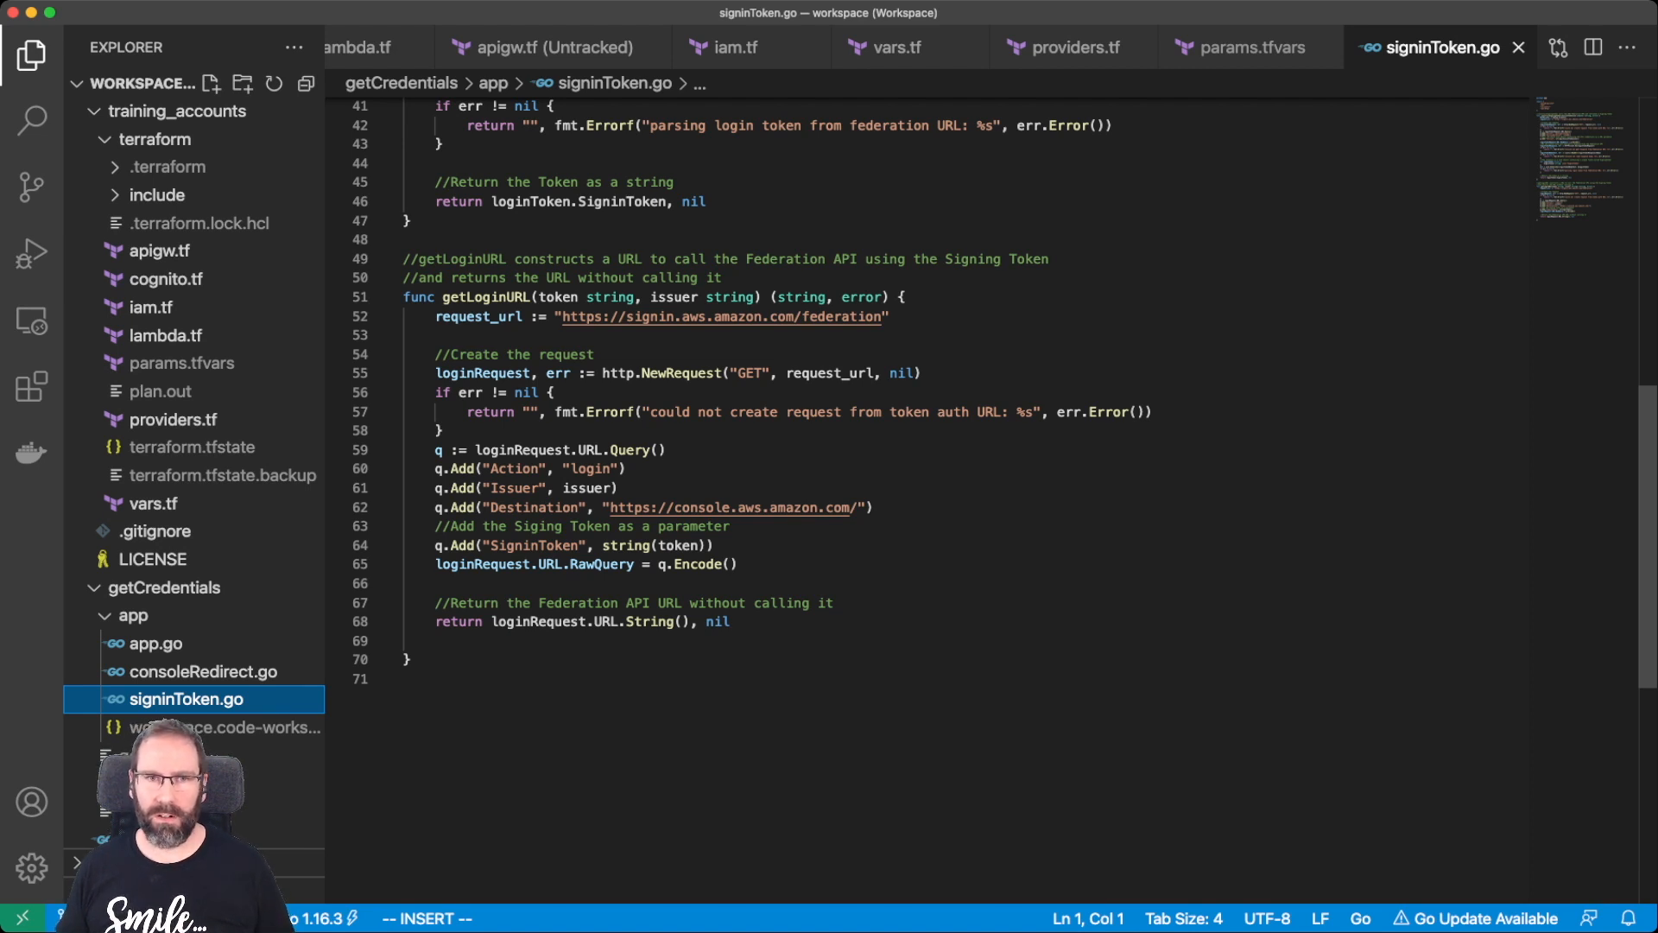
Back in the console, confirm the account menu shows federated coe-training-cognito-student-role.
{"action": "key", "text": "super+Tab"}
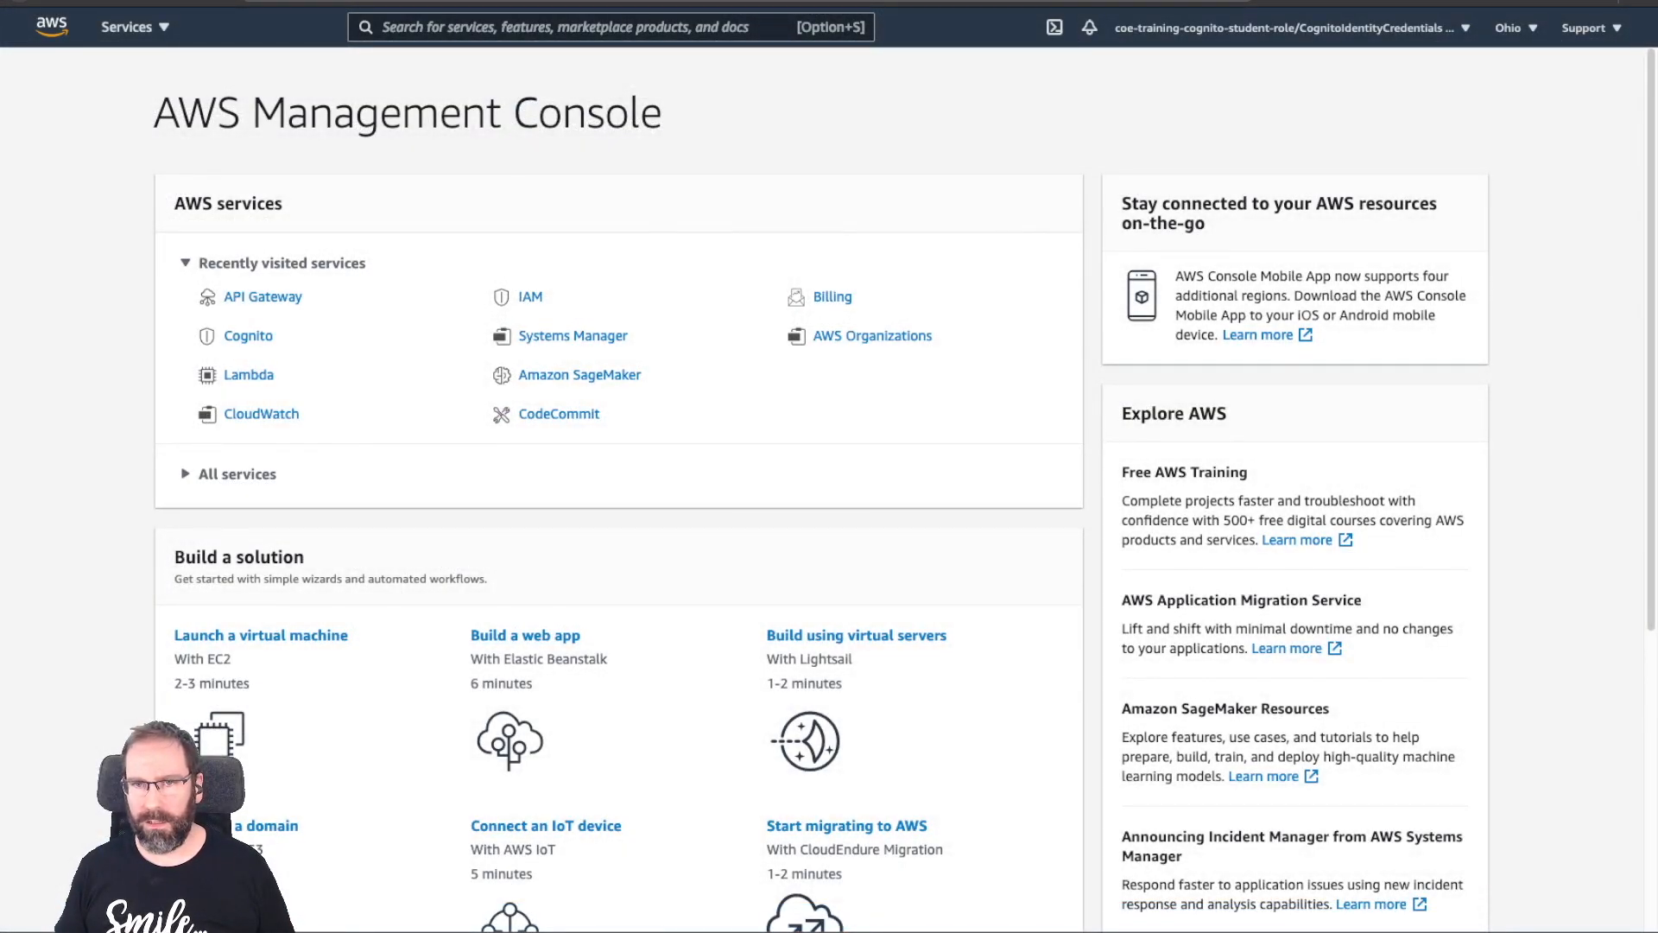
{"action": "scroll", "coordinate": [858, 294], "scroll_direction": "down", "scroll_amount": 5}
{"action": "scroll", "coordinate": [859, 294], "scroll_direction": "up", "scroll_amount": 5}
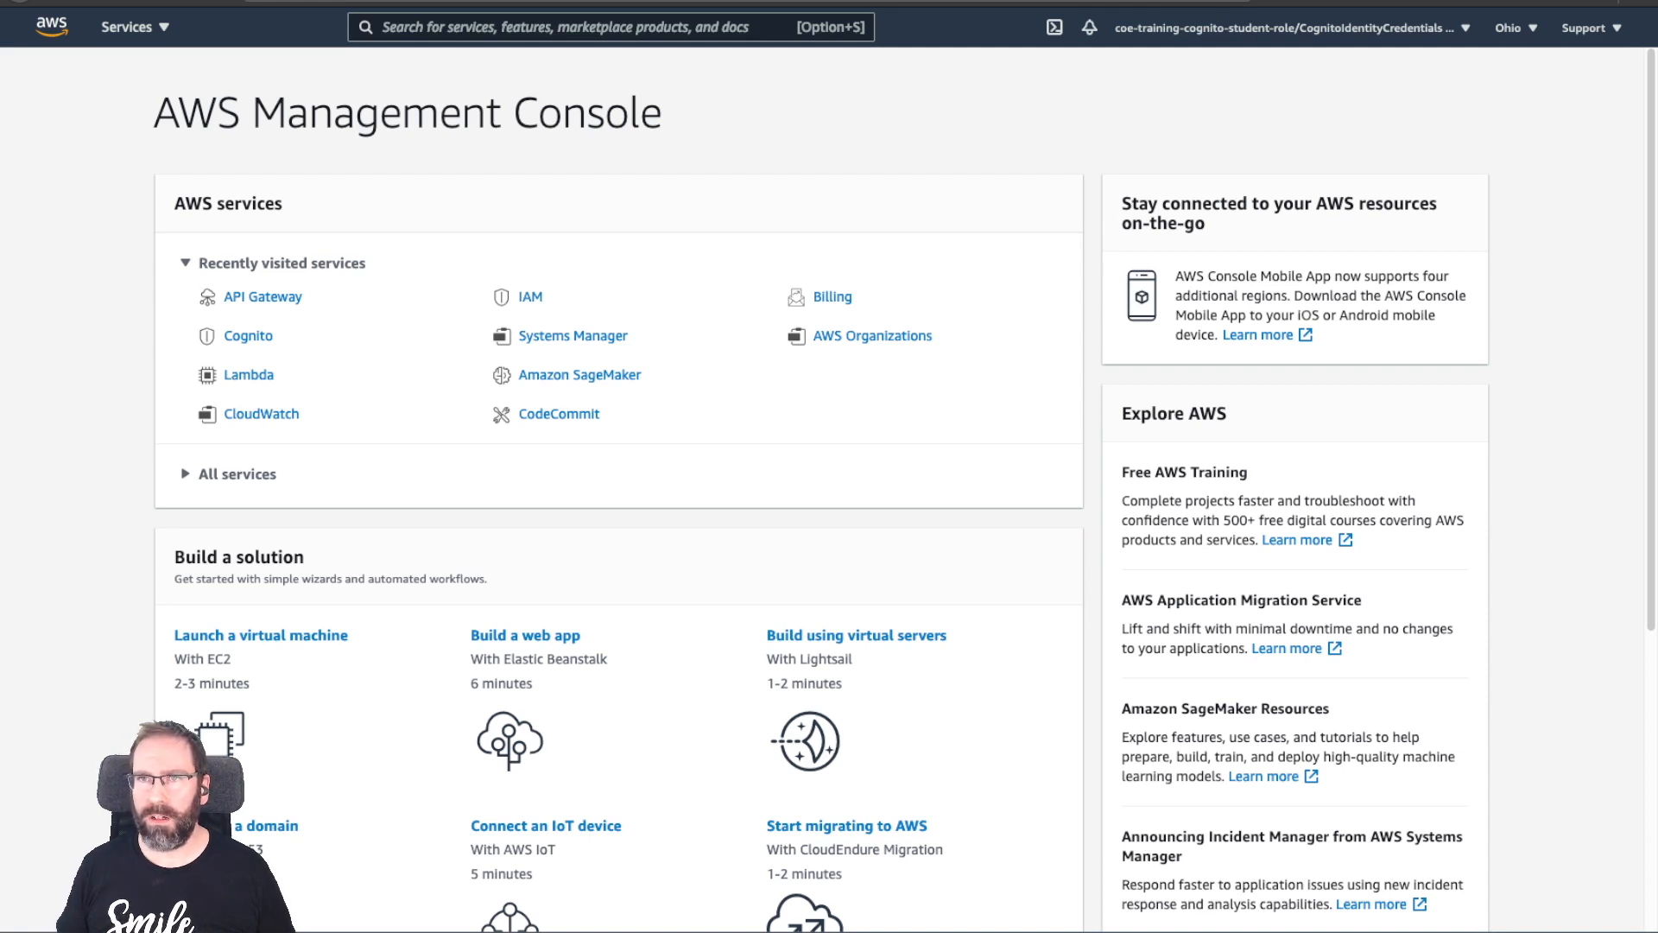
{"action": "left_click", "coordinate": [1292, 28]}
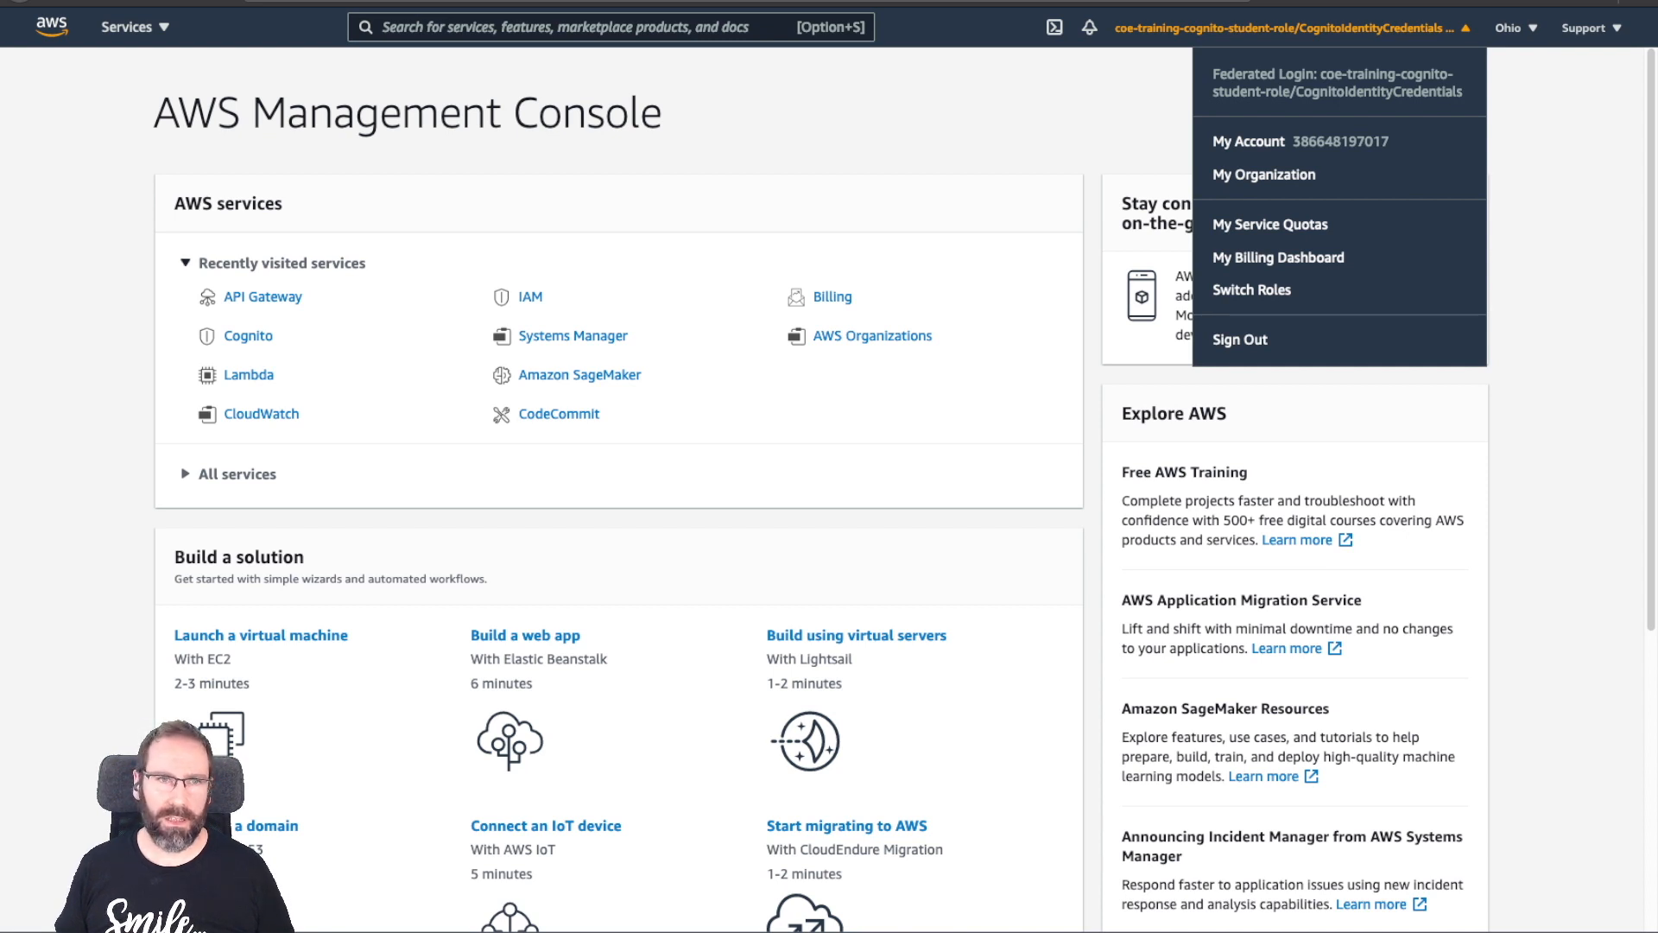
{"action": "scroll", "coordinate": [250, 380], "scroll_direction": "down", "scroll_amount": 1}
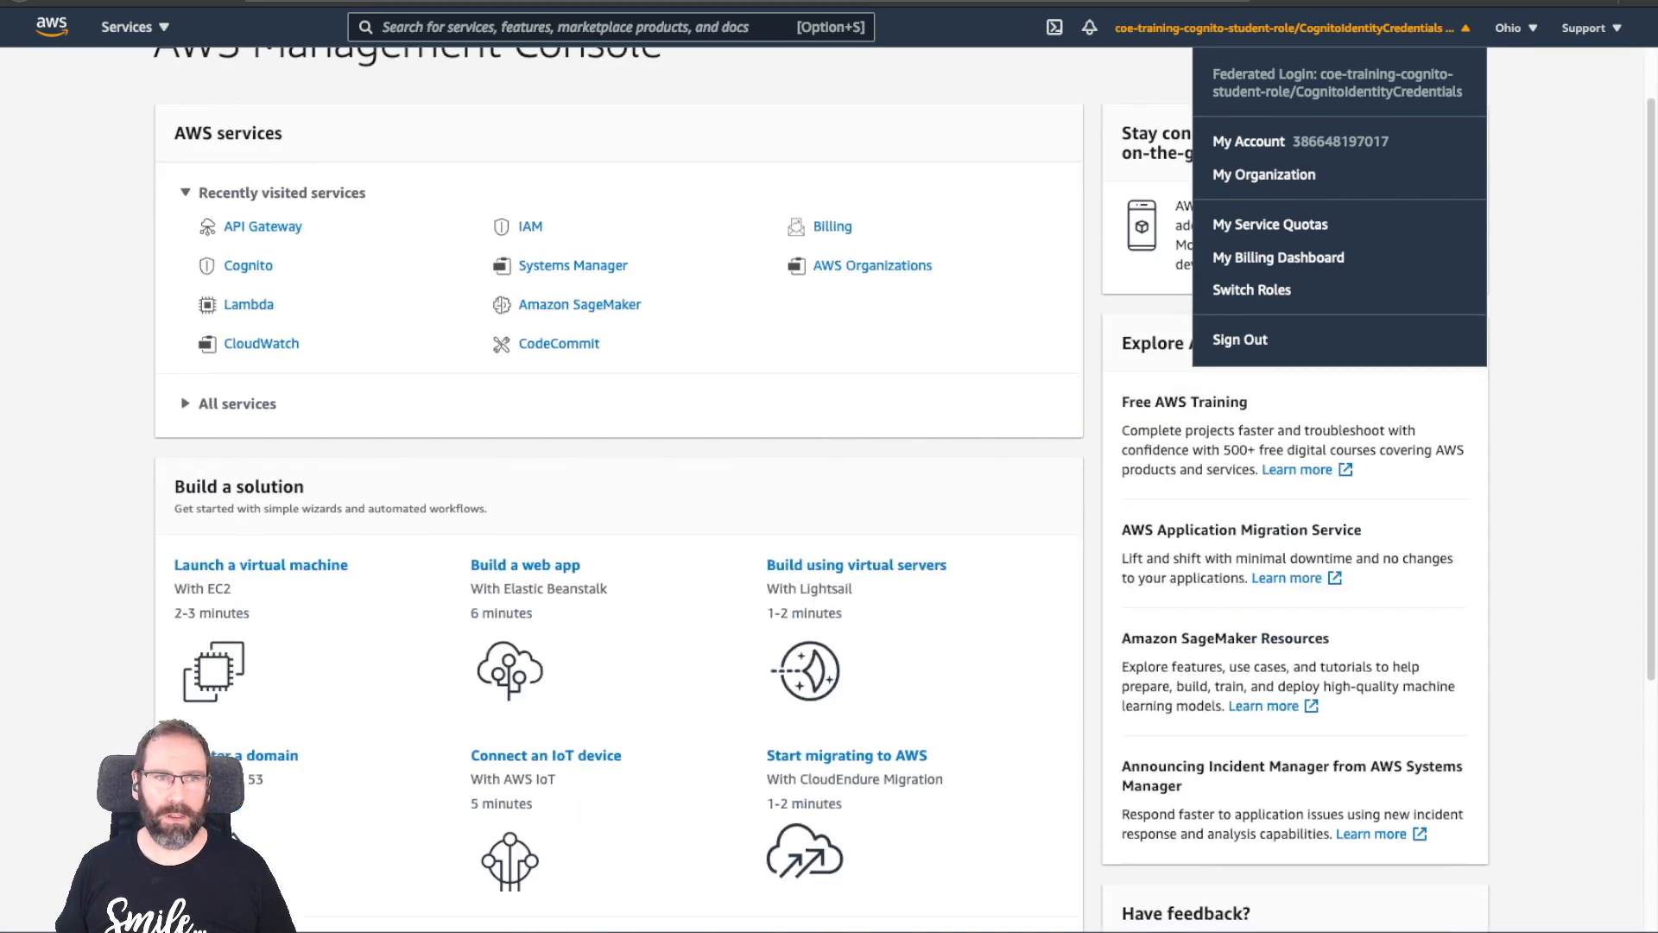
{"action": "scroll", "coordinate": [525, 570], "scroll_direction": "up", "scroll_amount": 1}
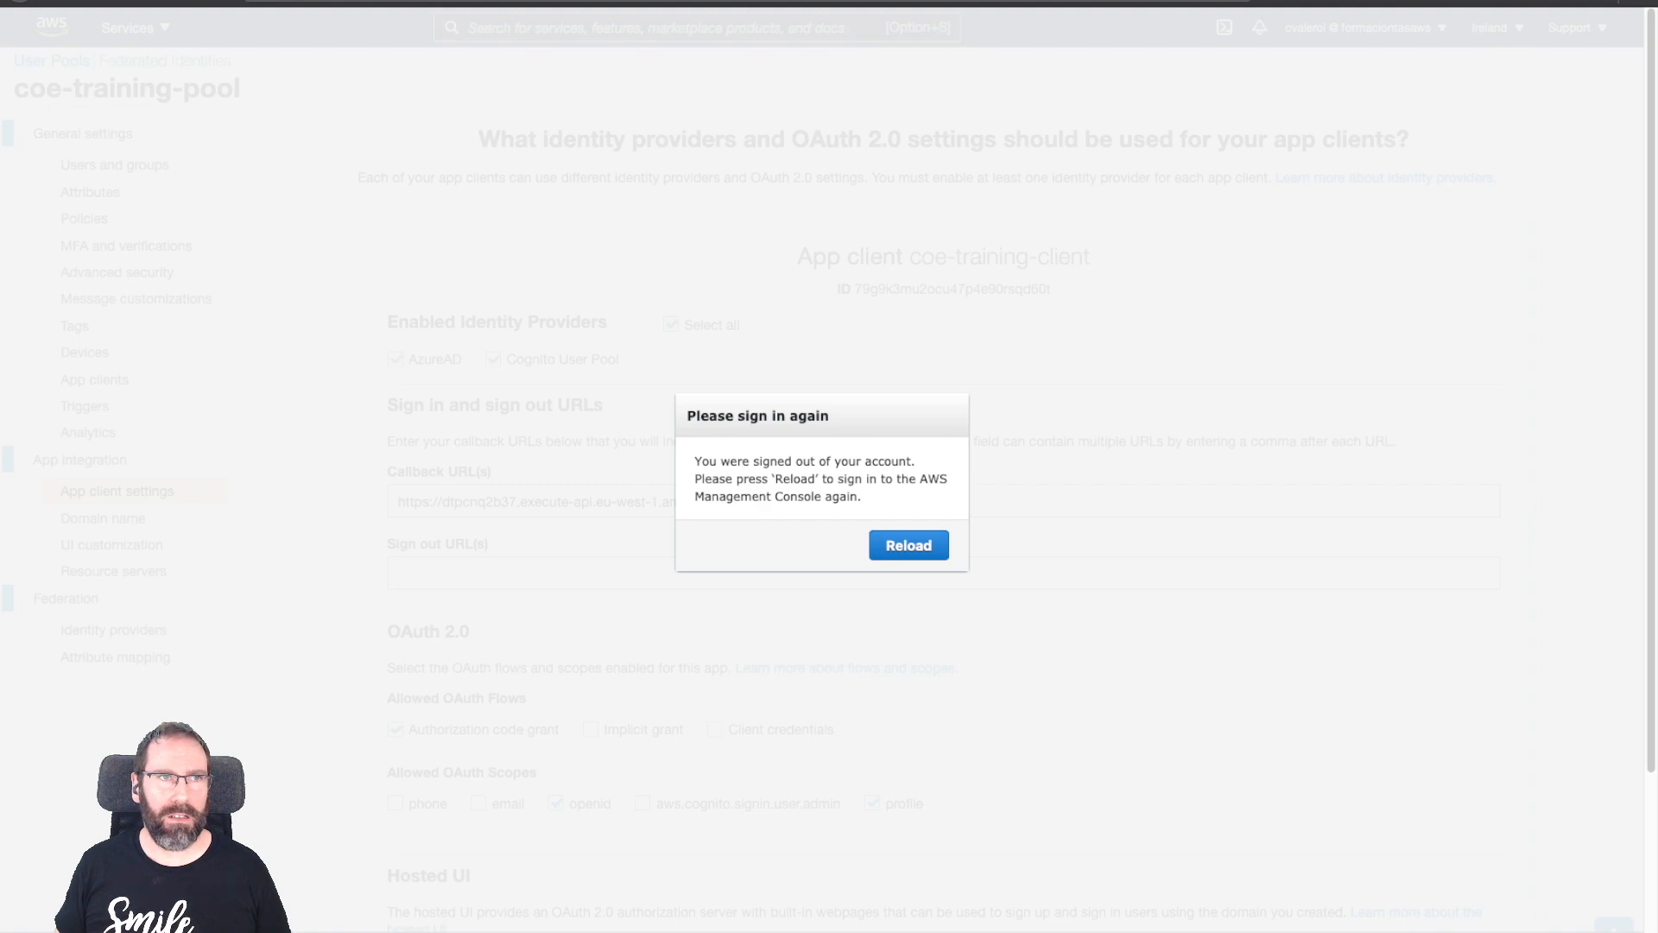
Reload to sign back in, review coe-training-pool's AzureAD SAML attribute mapping, then go to Federated Identities.
{"action": "key", "text": "super+r"}
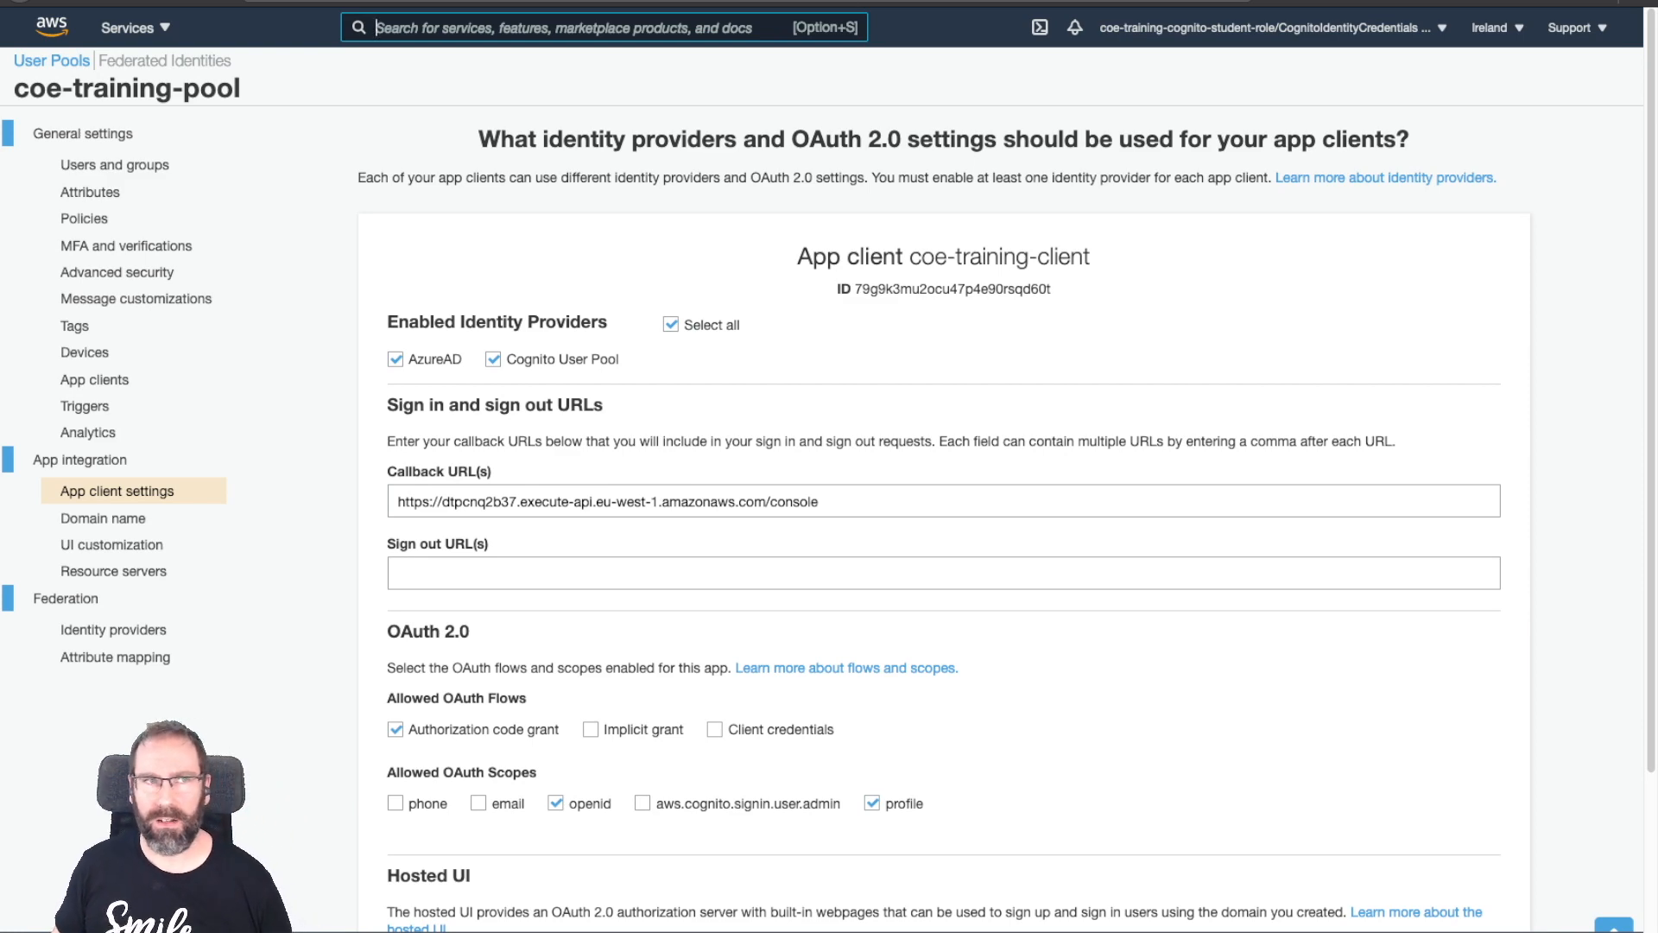
{"action": "scroll", "coordinate": [829, 484], "scroll_direction": "down", "scroll_amount": 2}
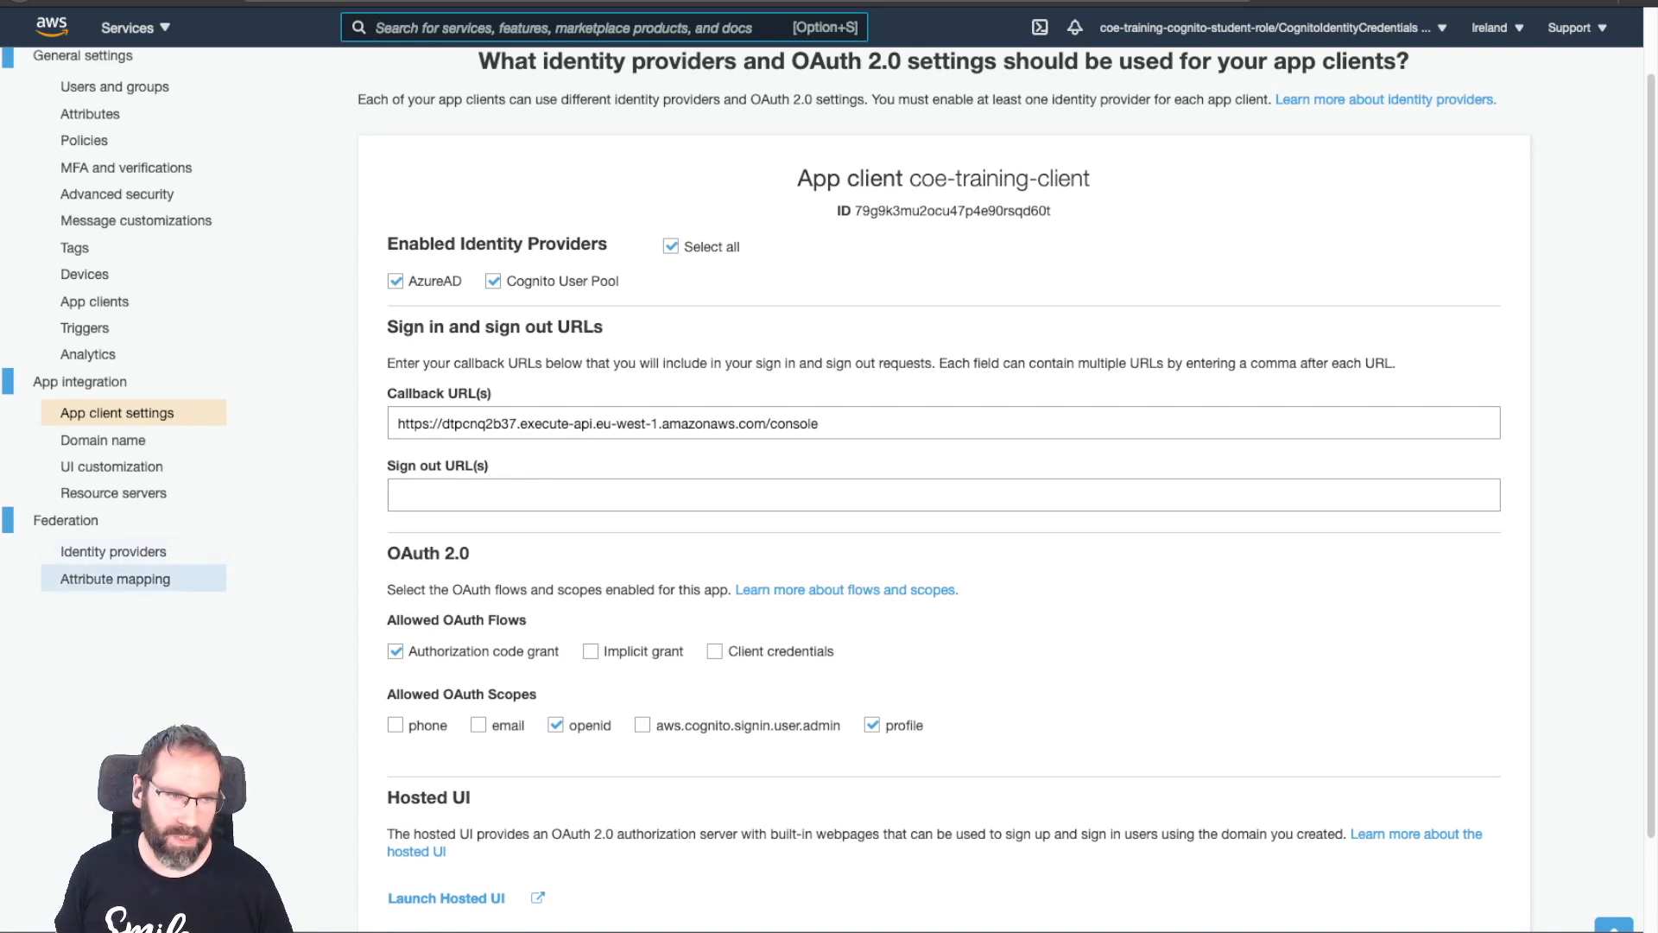
{"action": "left_click", "coordinate": [115, 578]}
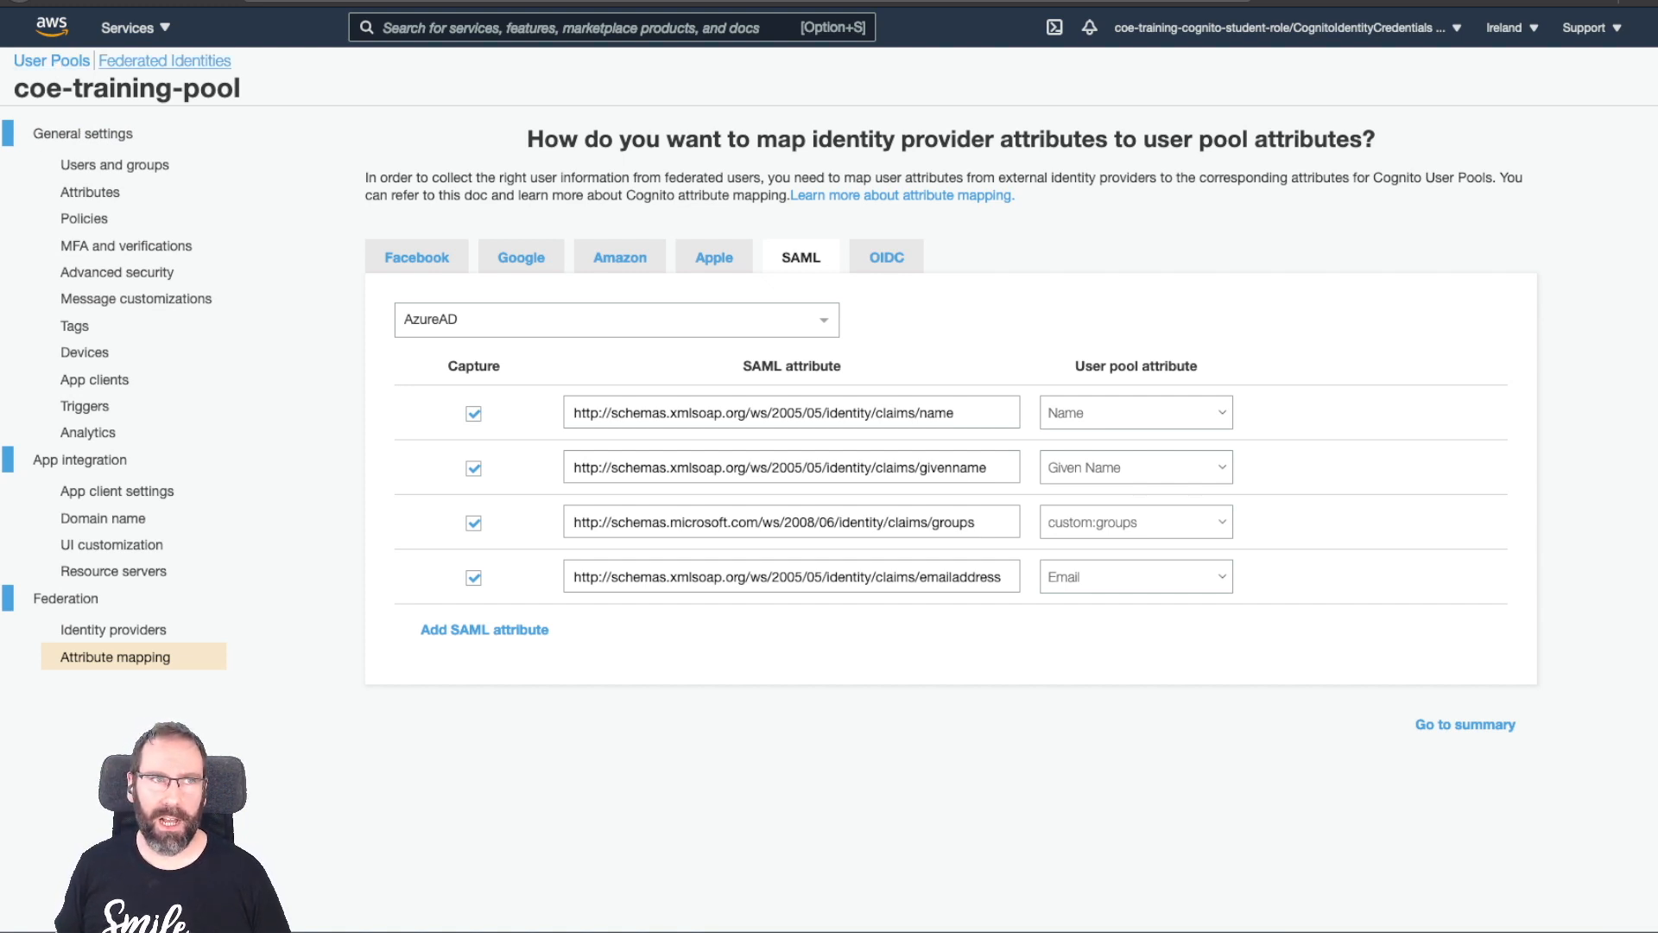
{"action": "left_click", "coordinate": [164, 60]}
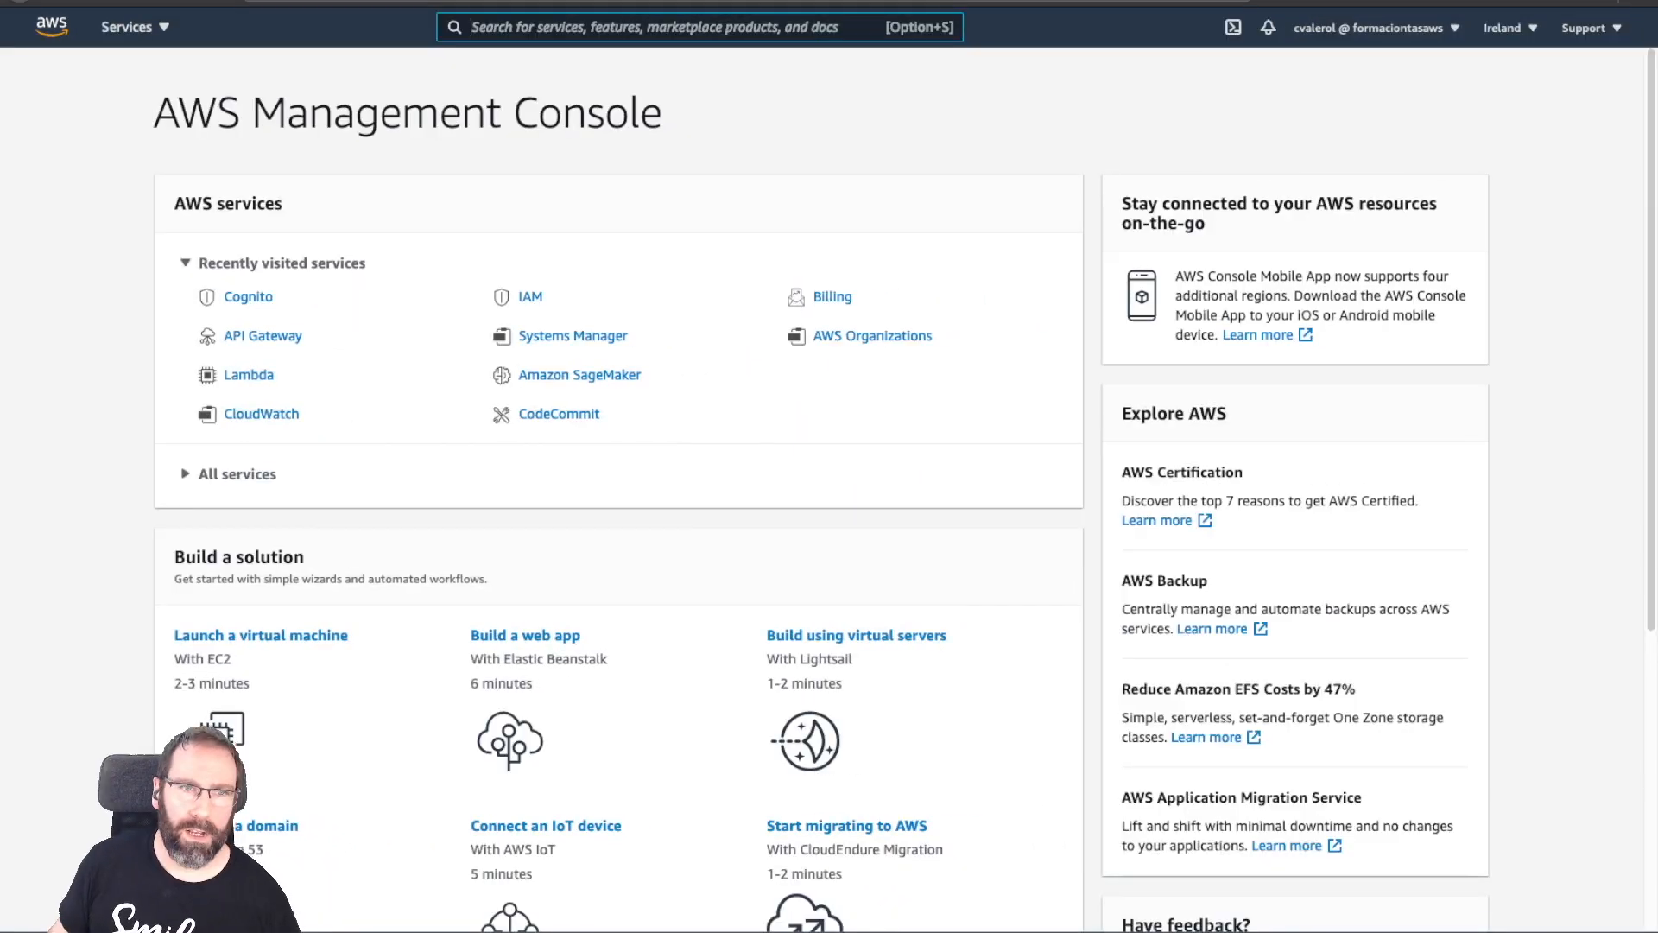
Open coe-training-identity-pool's edit settings and expand Authentication providers.
{"action": "left_click", "coordinate": [248, 297]}
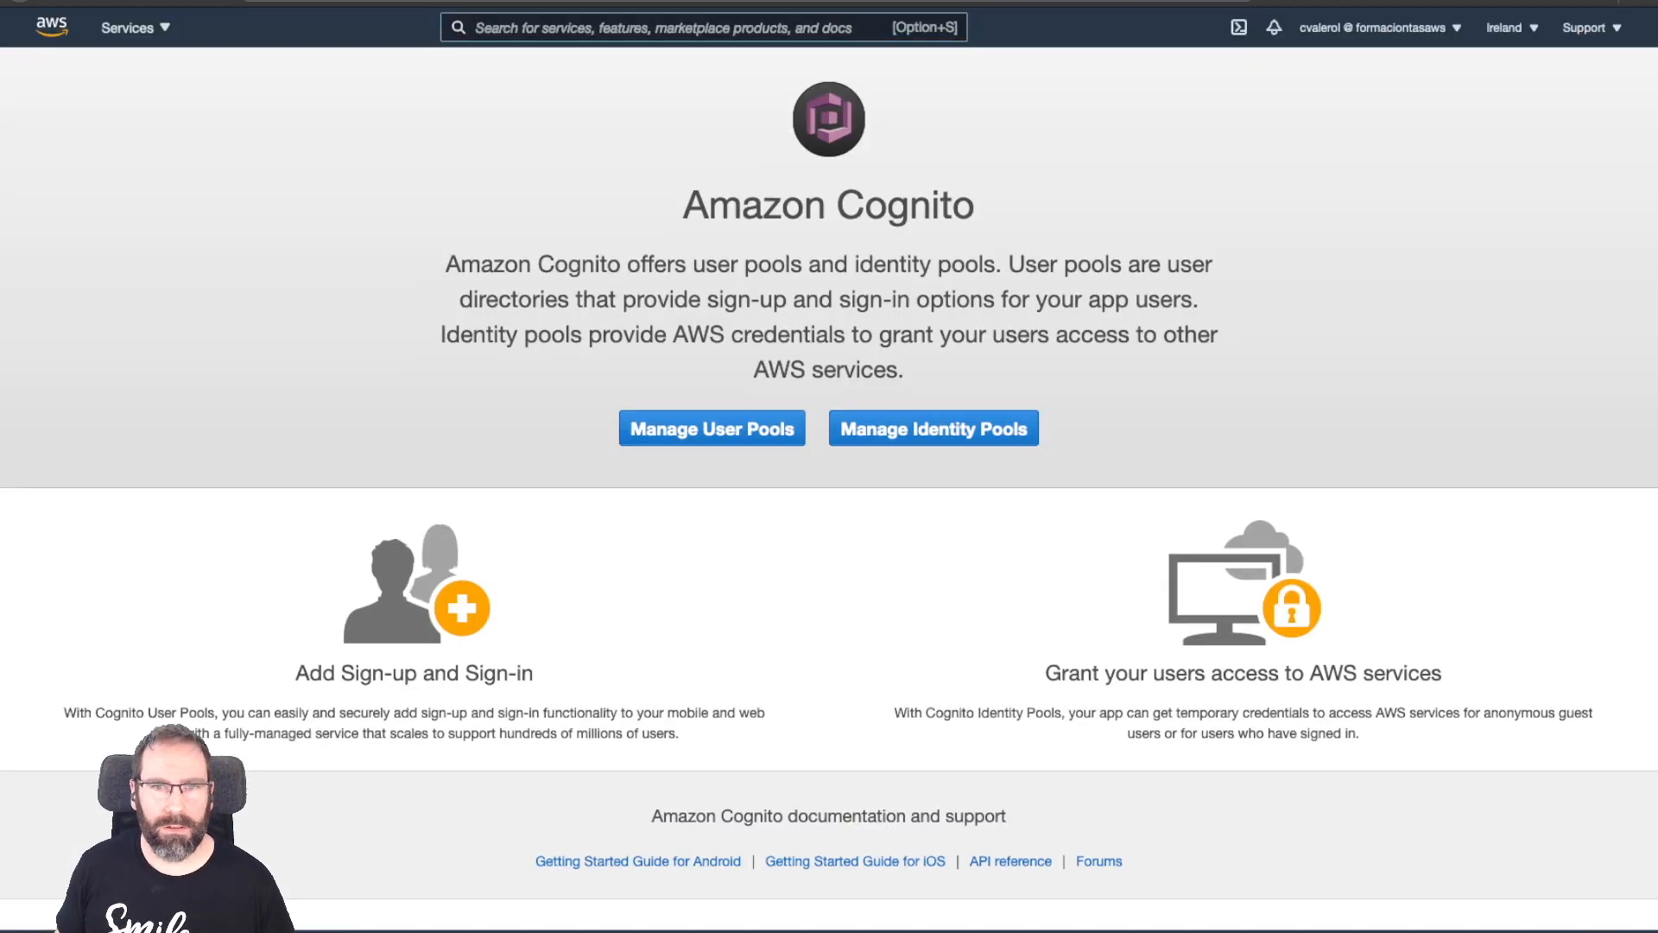
{"action": "left_click", "coordinate": [933, 426]}
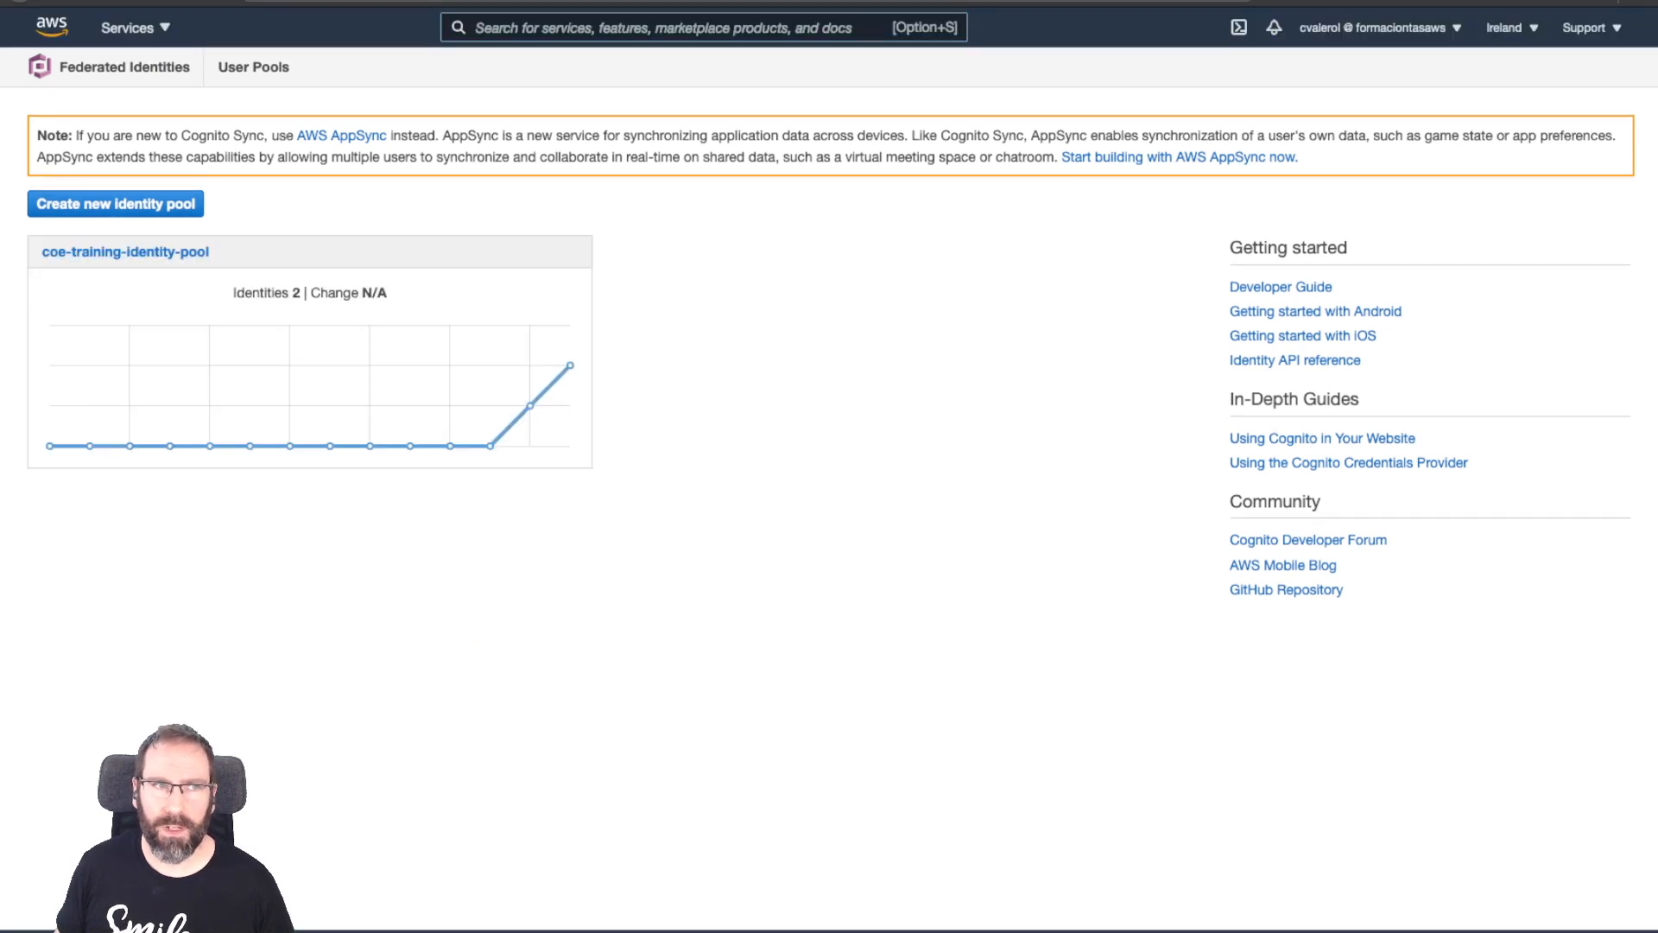
{"action": "left_click", "coordinate": [125, 252]}
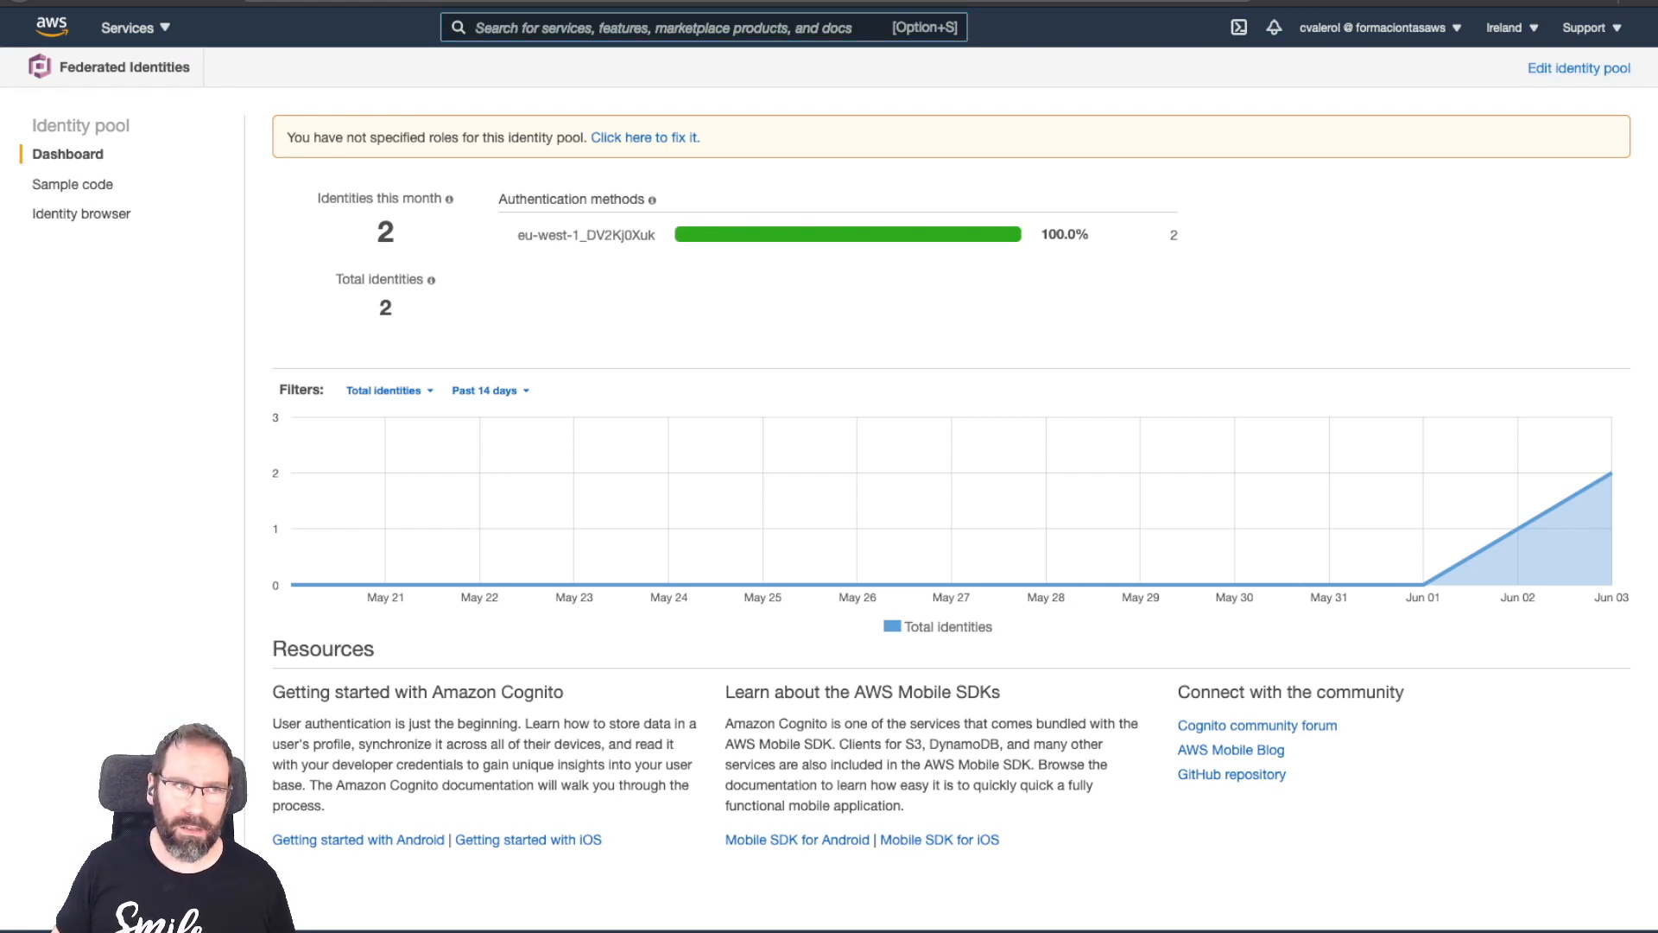
{"action": "left_click", "coordinate": [1579, 68]}
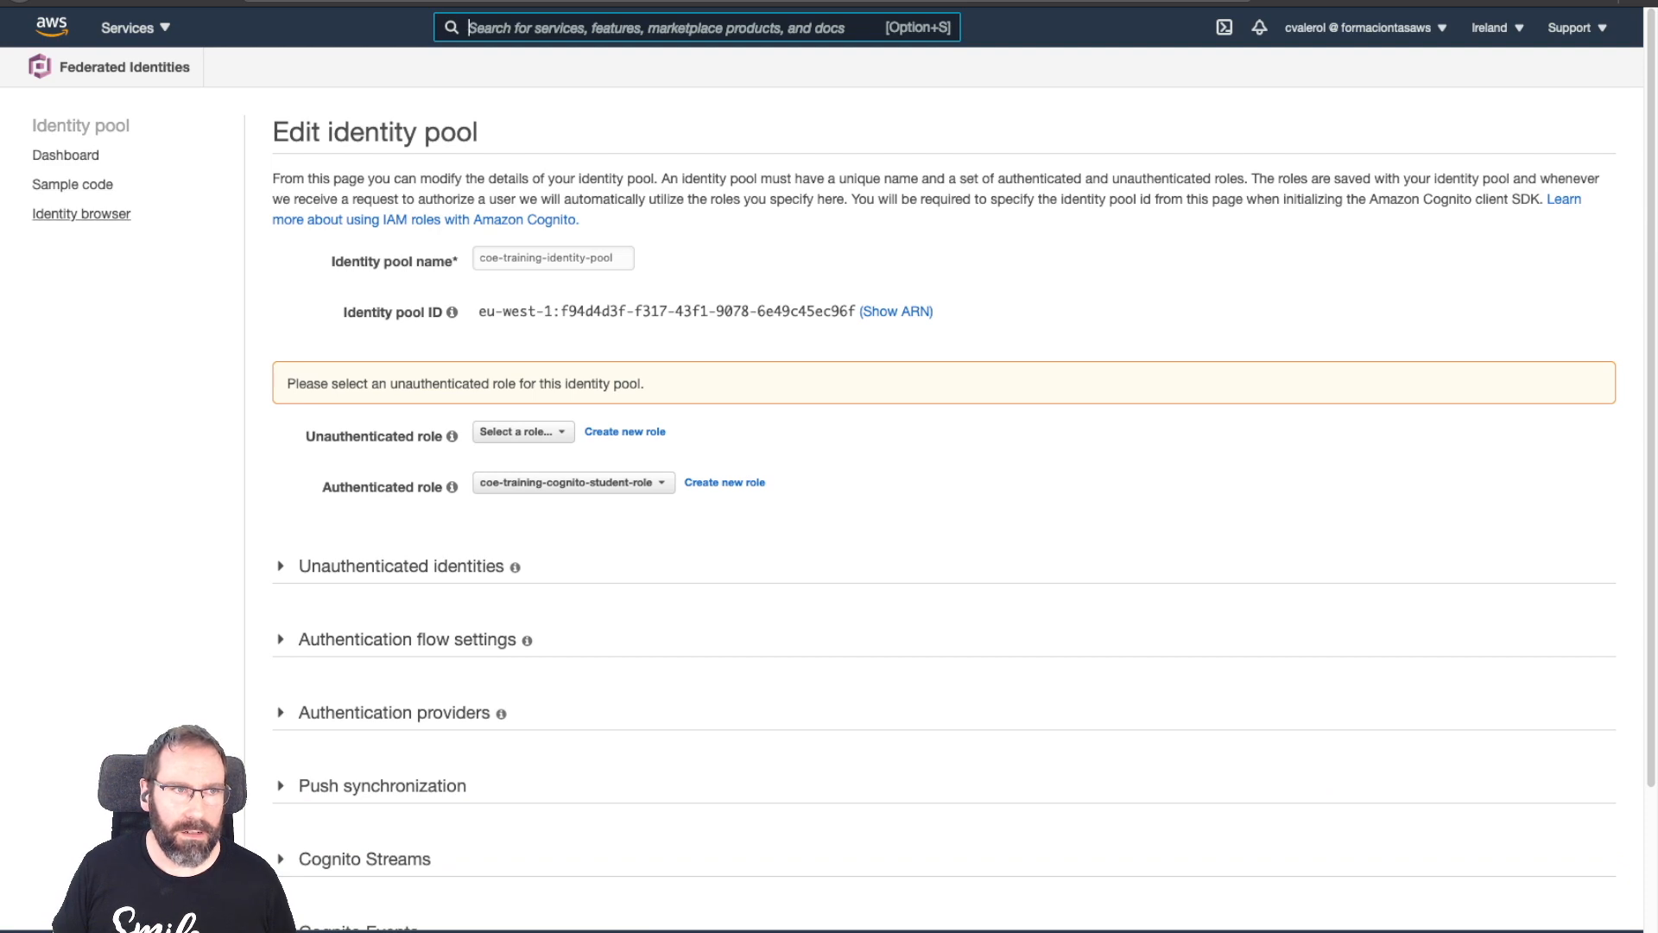
{"action": "scroll", "coordinate": [830, 490], "scroll_direction": "down", "scroll_amount": 2}
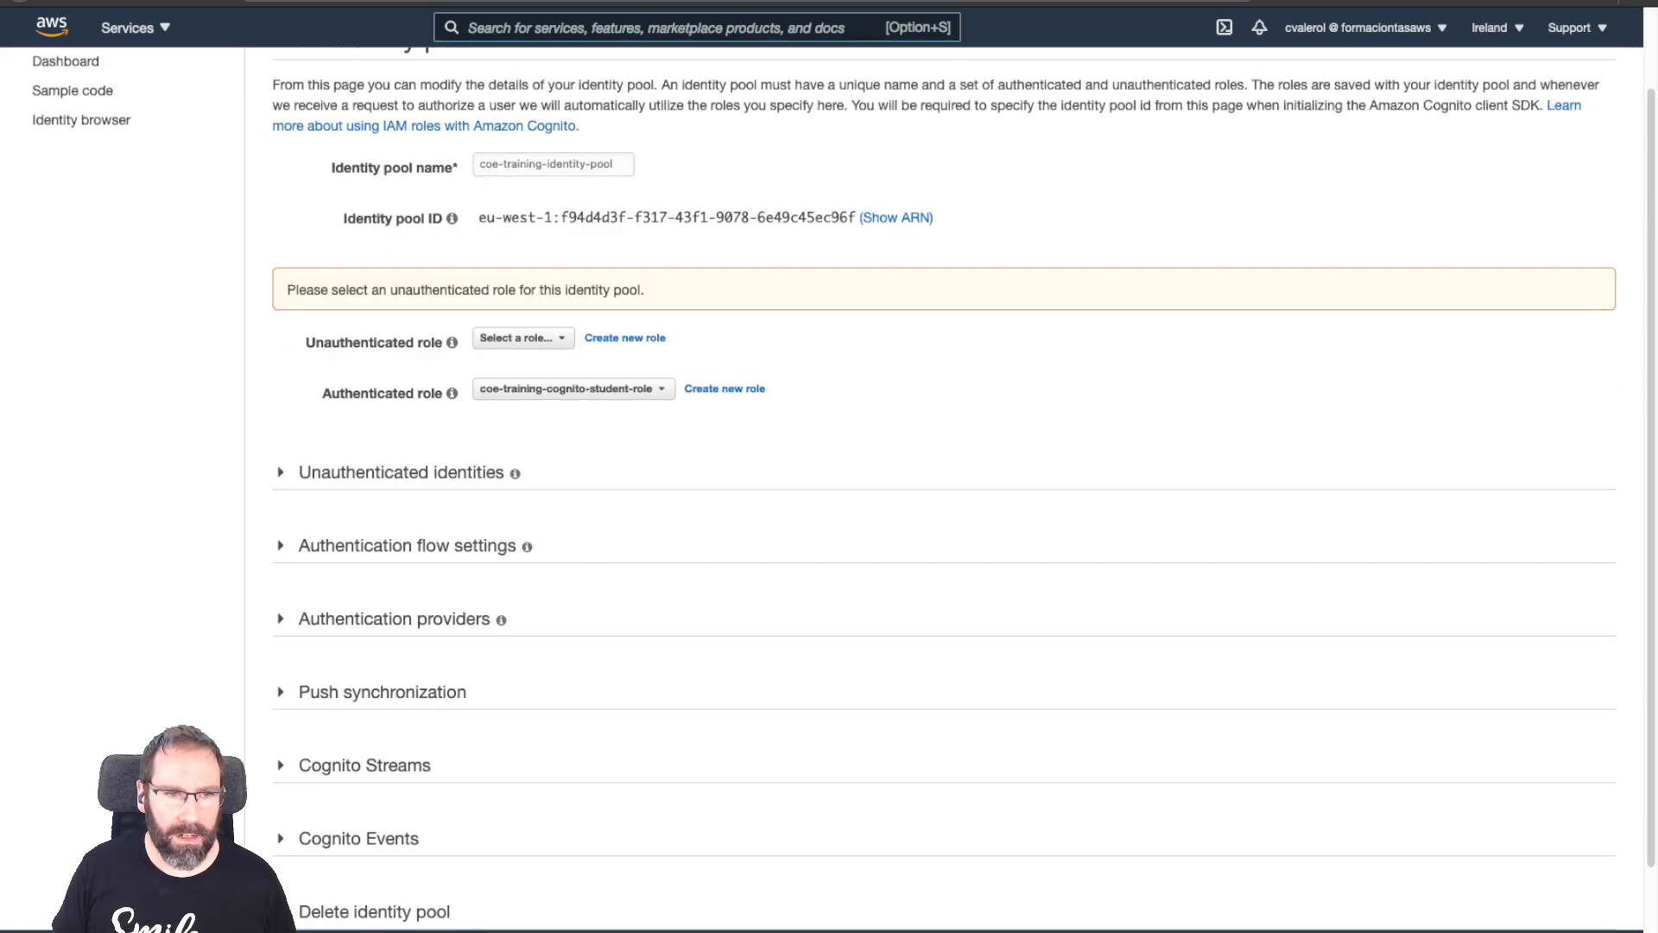
{"action": "left_click", "coordinate": [394, 619]}
Inspect the groups-claim rules mapping to student and admin roles, then return to the pool list.
{"action": "scroll", "coordinate": [944, 480], "scroll_direction": "down", "scroll_amount": 5}
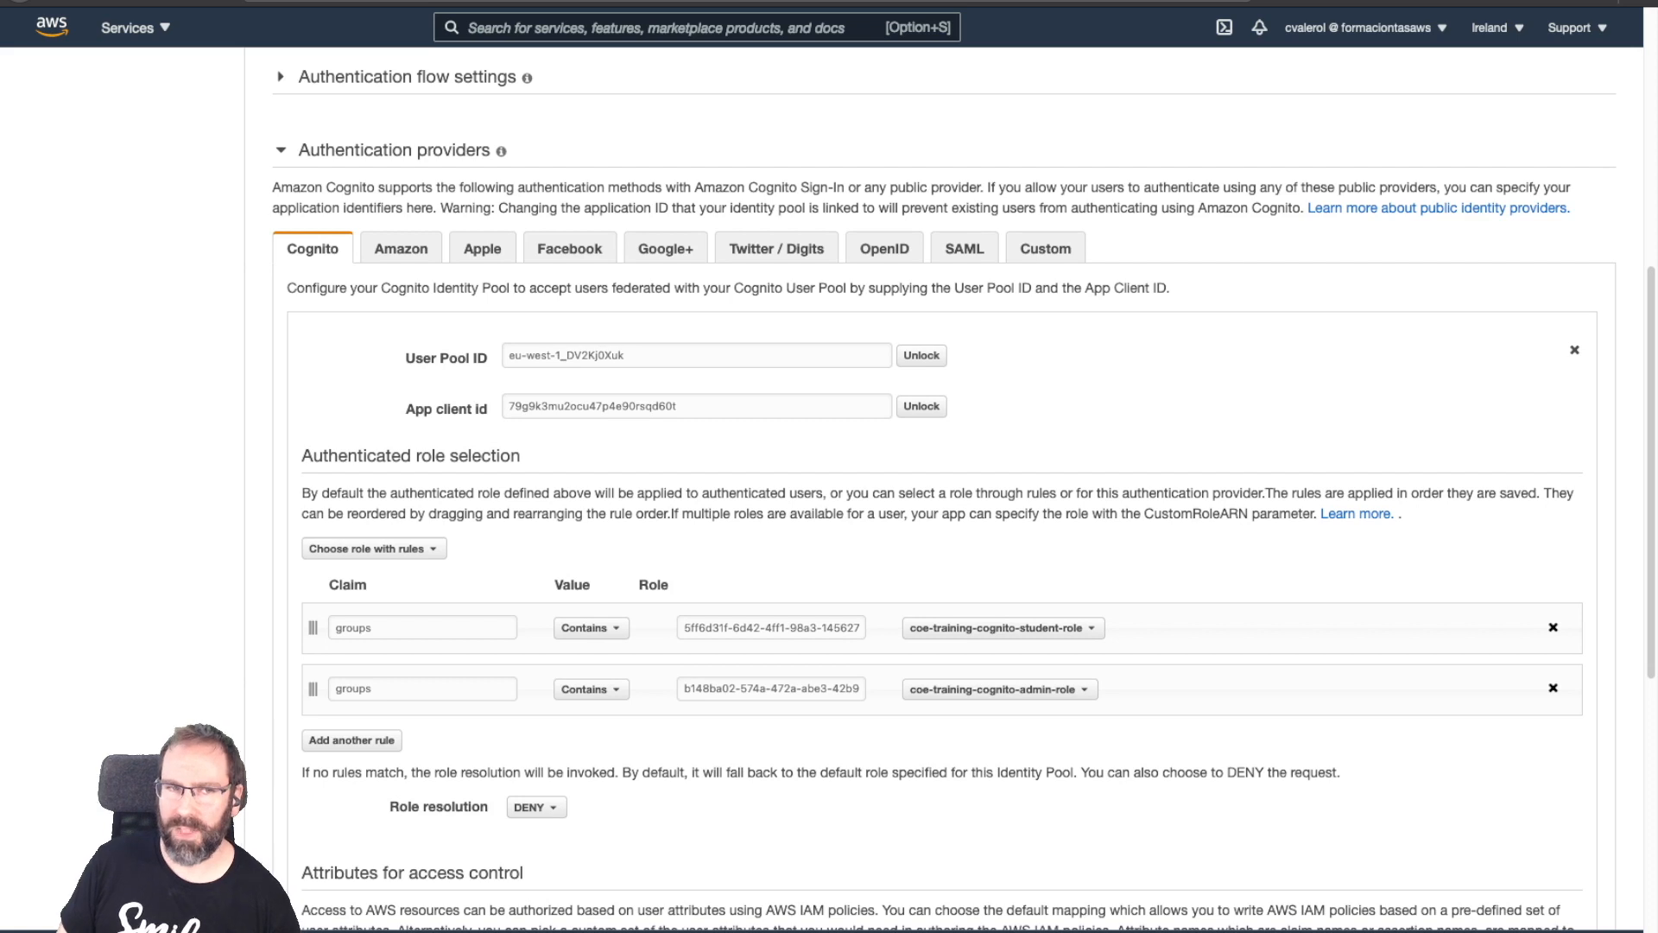
{"action": "double_click", "coordinate": [354, 628]}
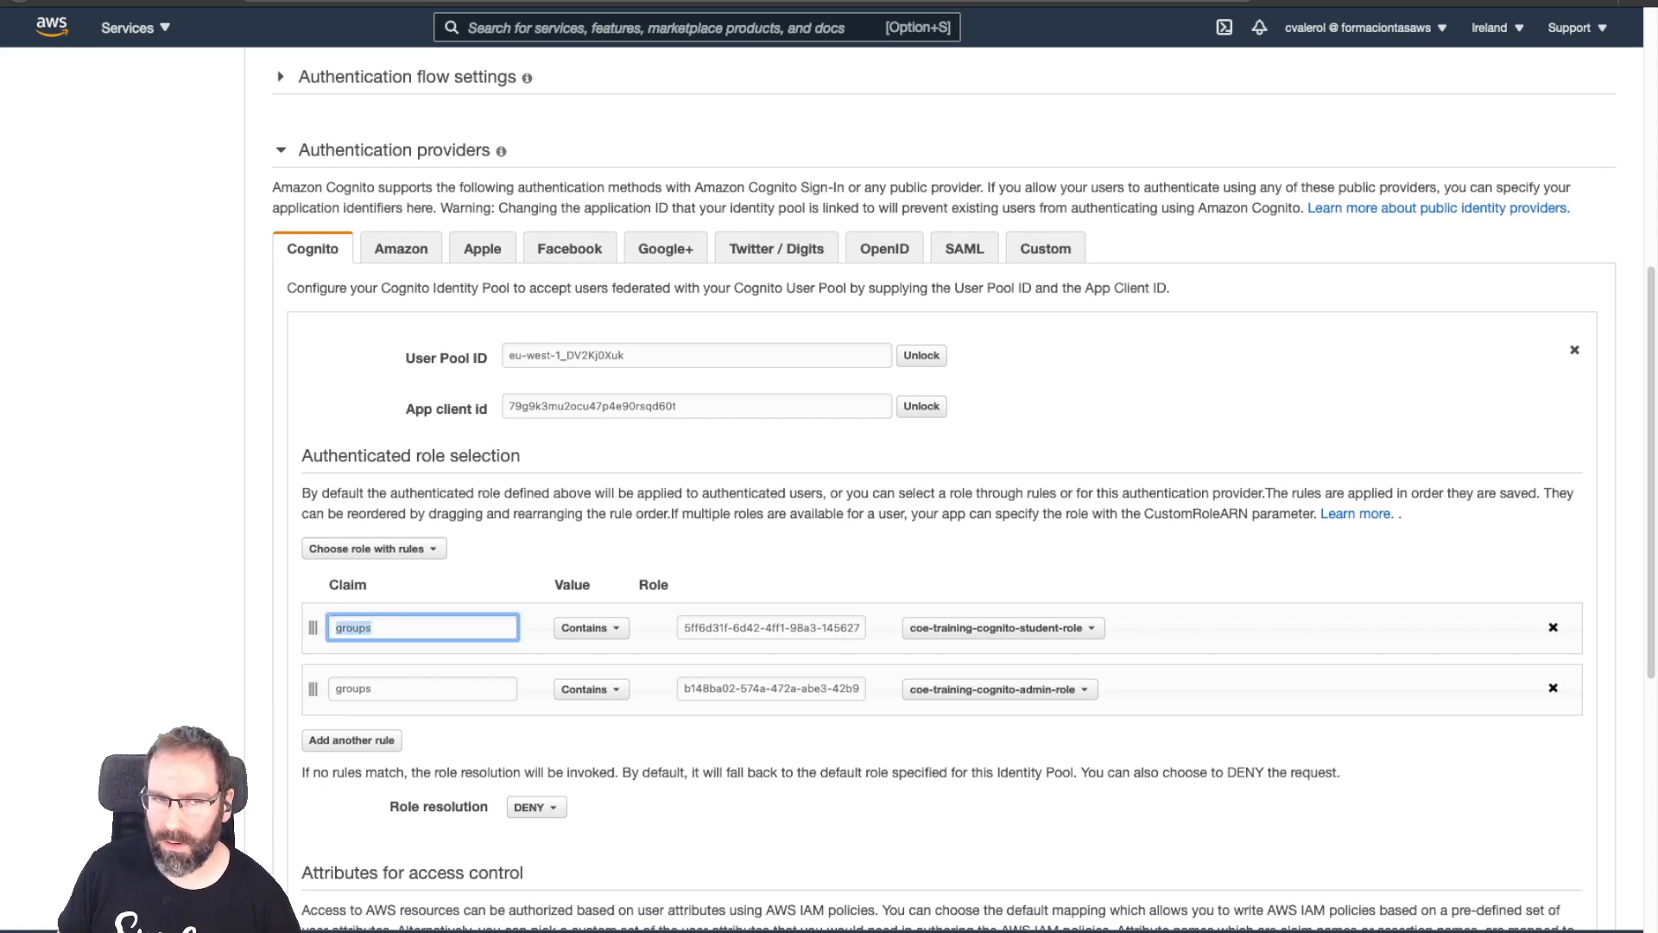
{"action": "left_click_drag", "start_coordinate": [684, 628], "coordinate": [861, 628]}
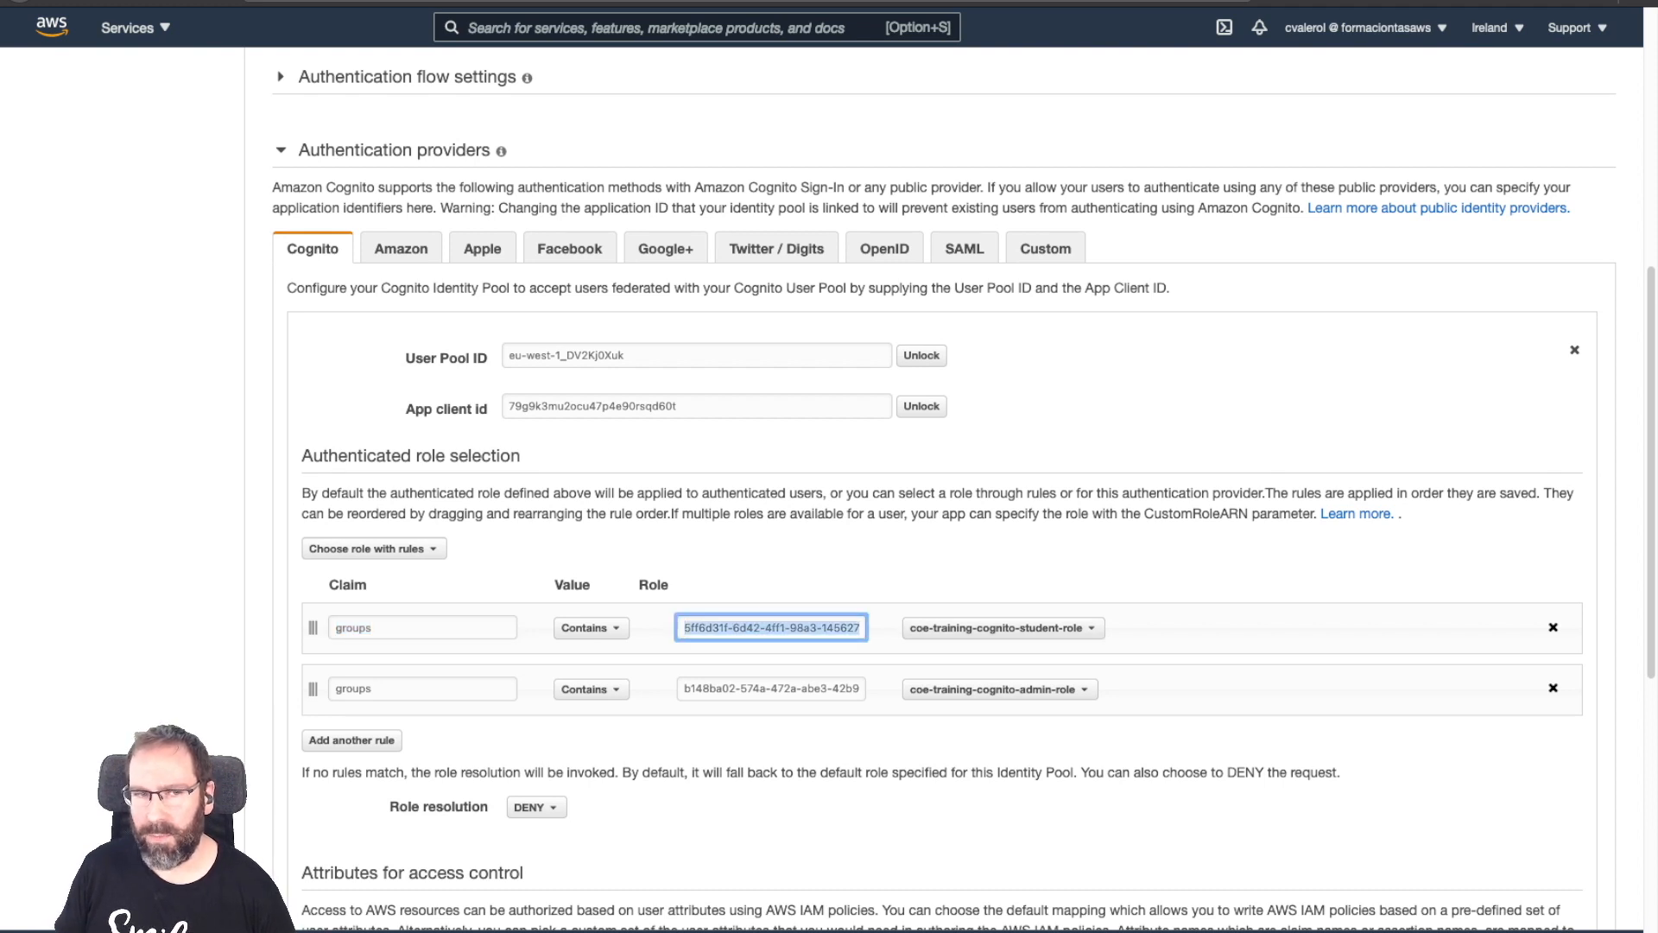
{"action": "double_click", "coordinate": [353, 628]}
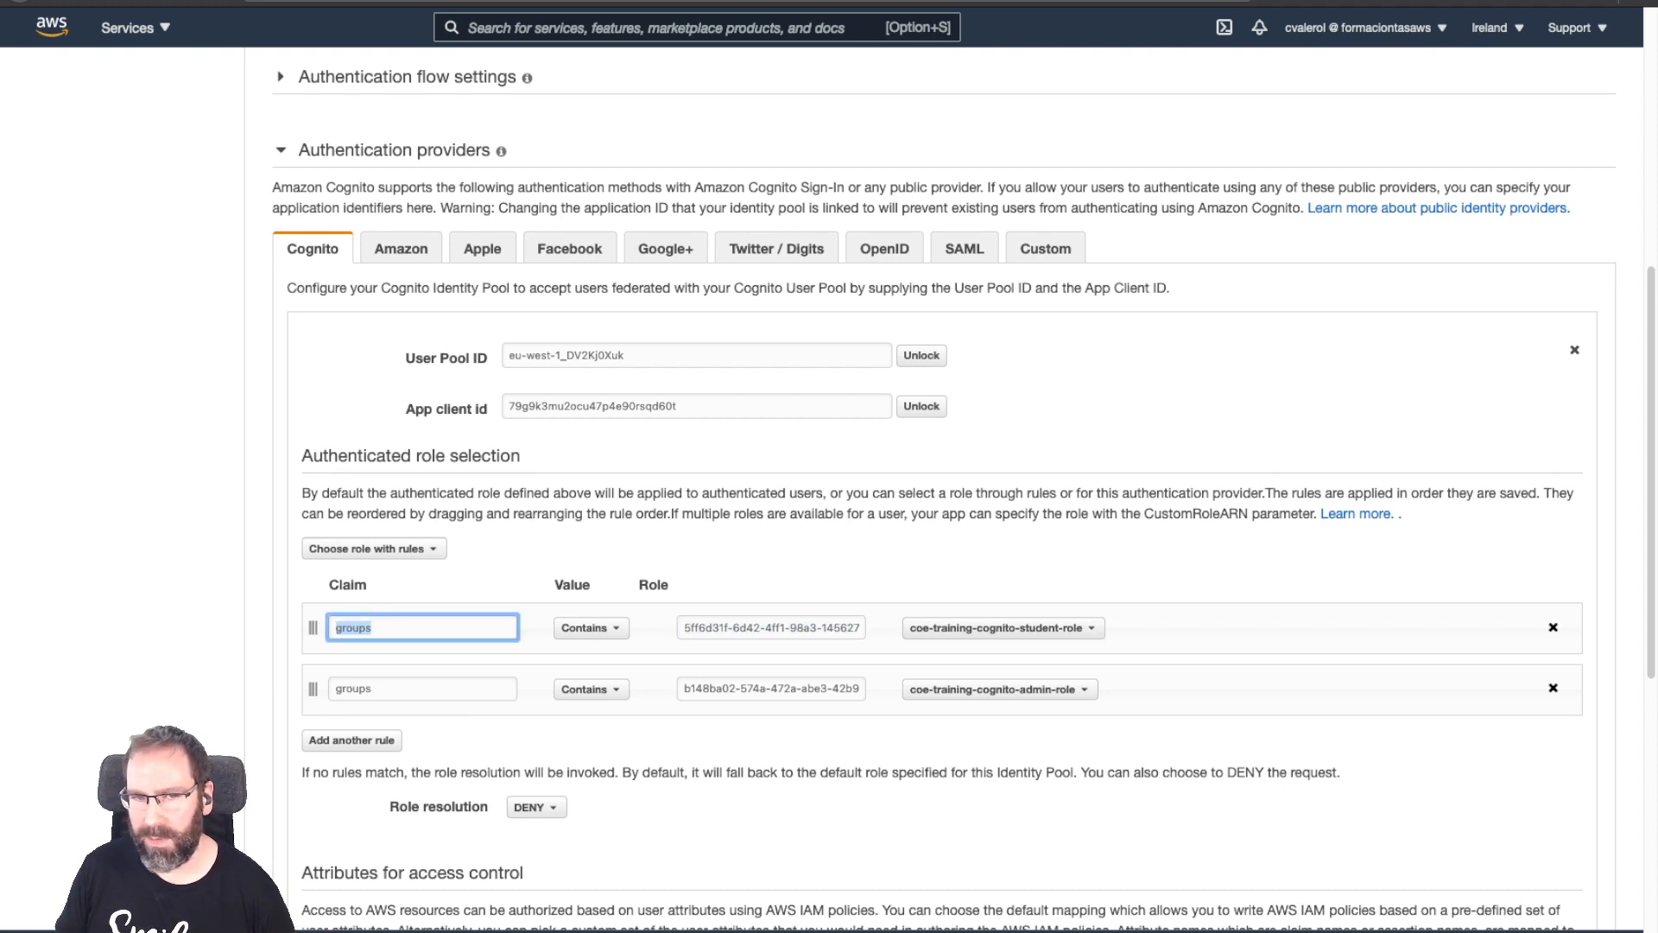
{"action": "scroll", "coordinate": [944, 501], "scroll_direction": "up", "scroll_amount": 8}
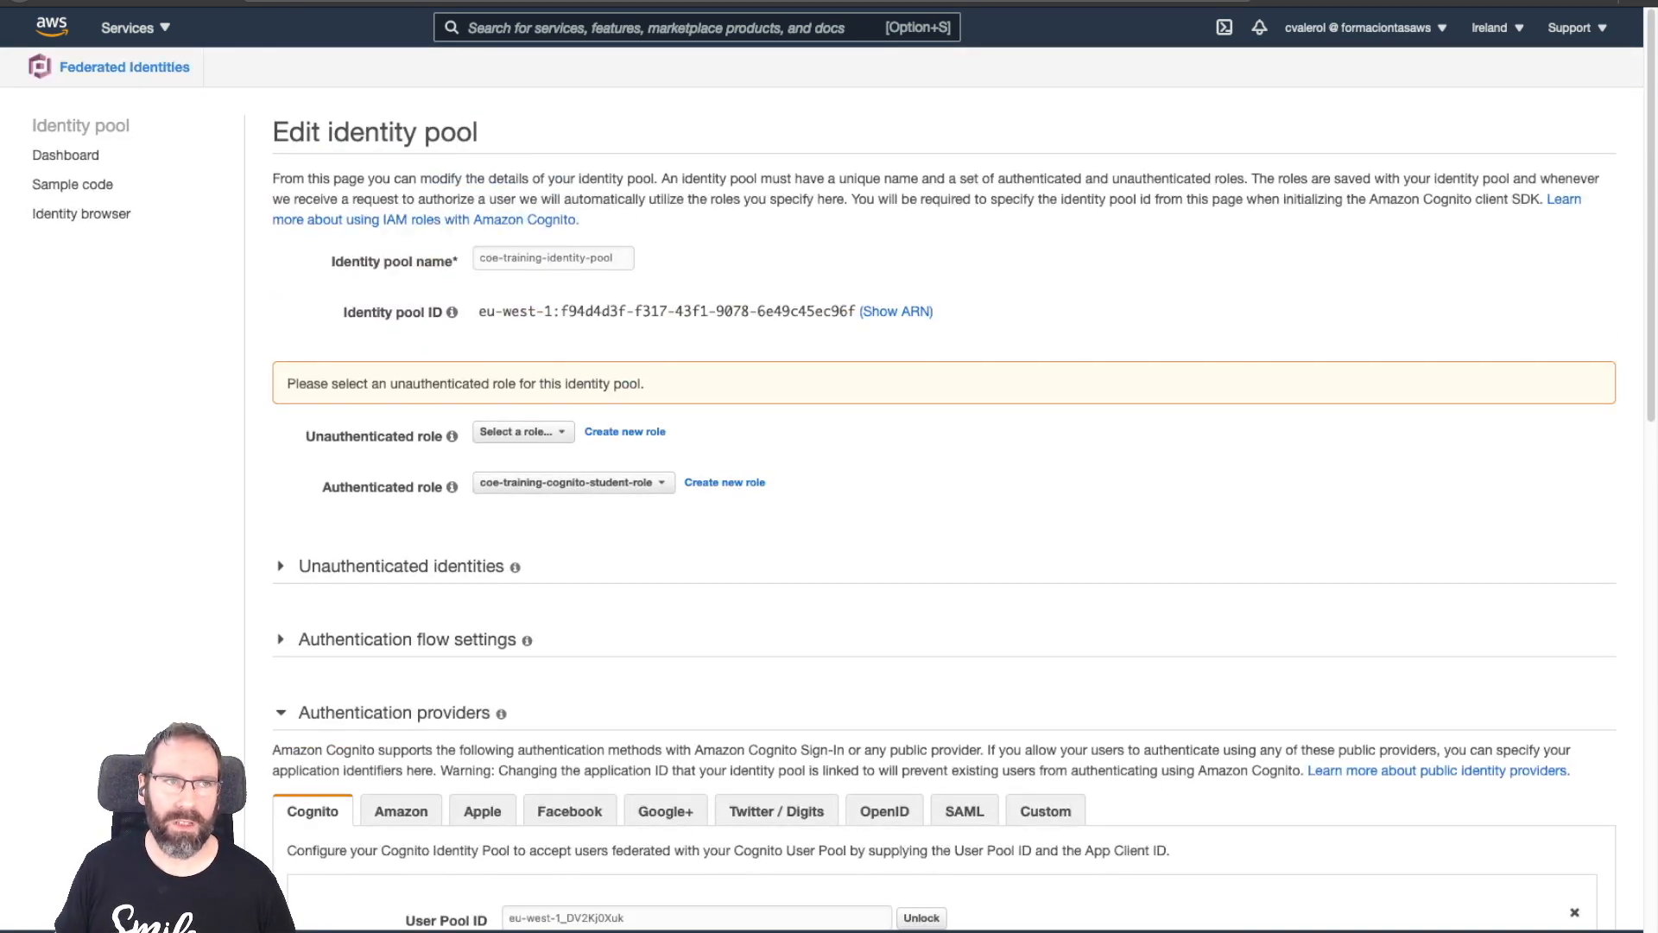
{"action": "left_click", "coordinate": [125, 67]}
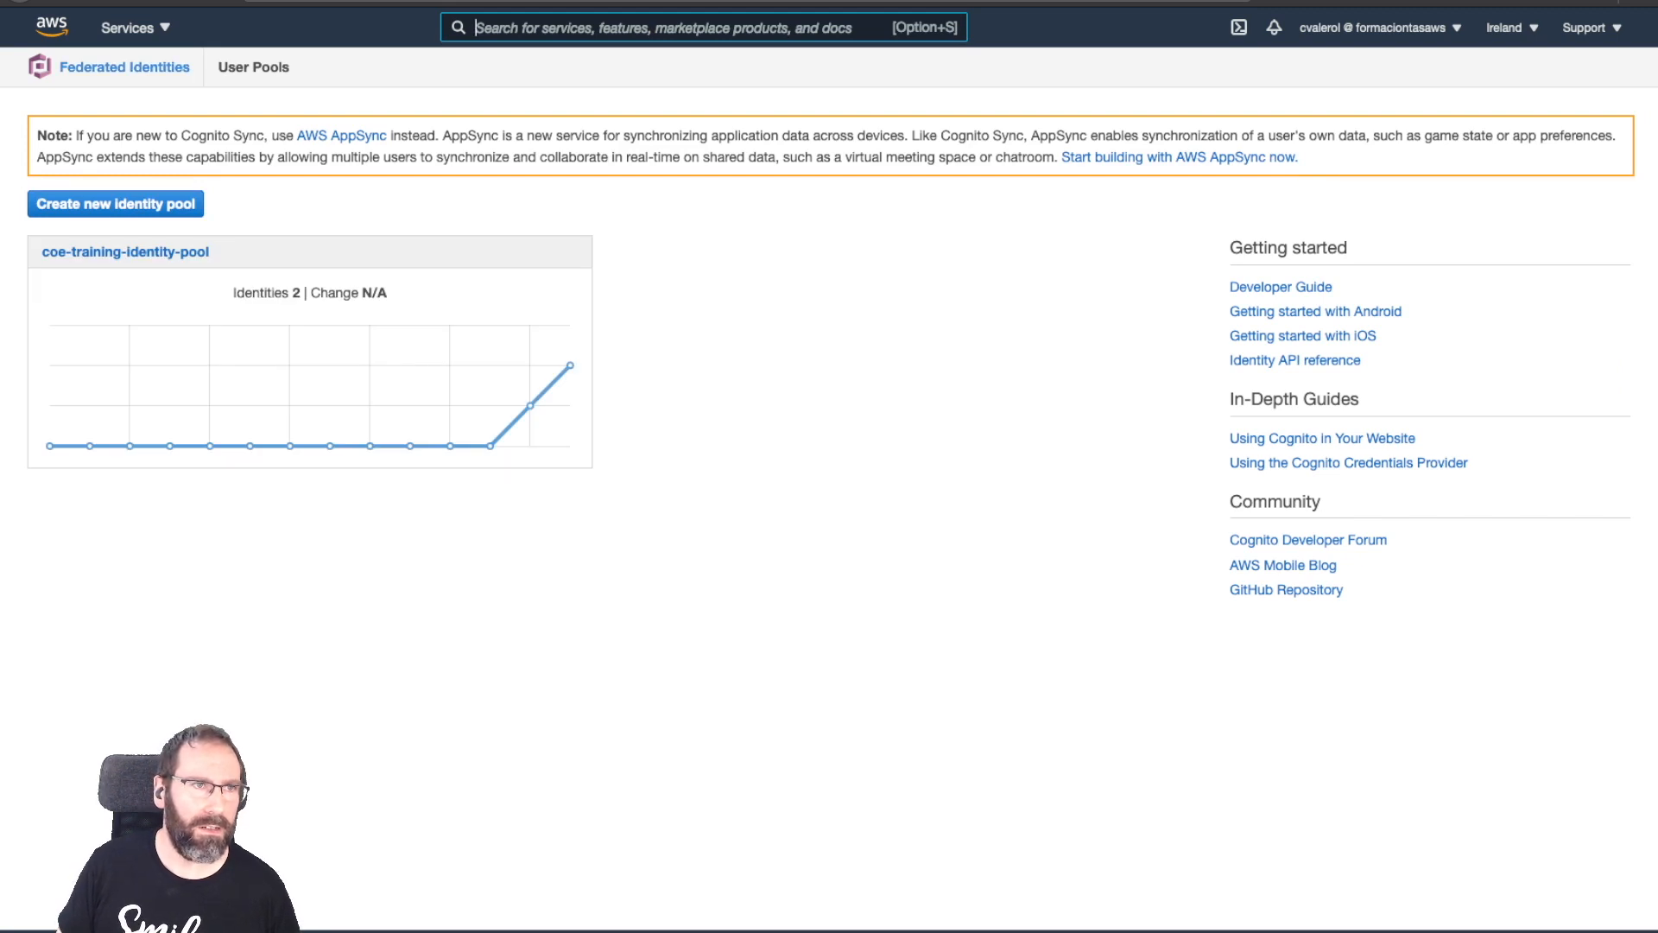
{"action": "left_click", "coordinate": [124, 68]}
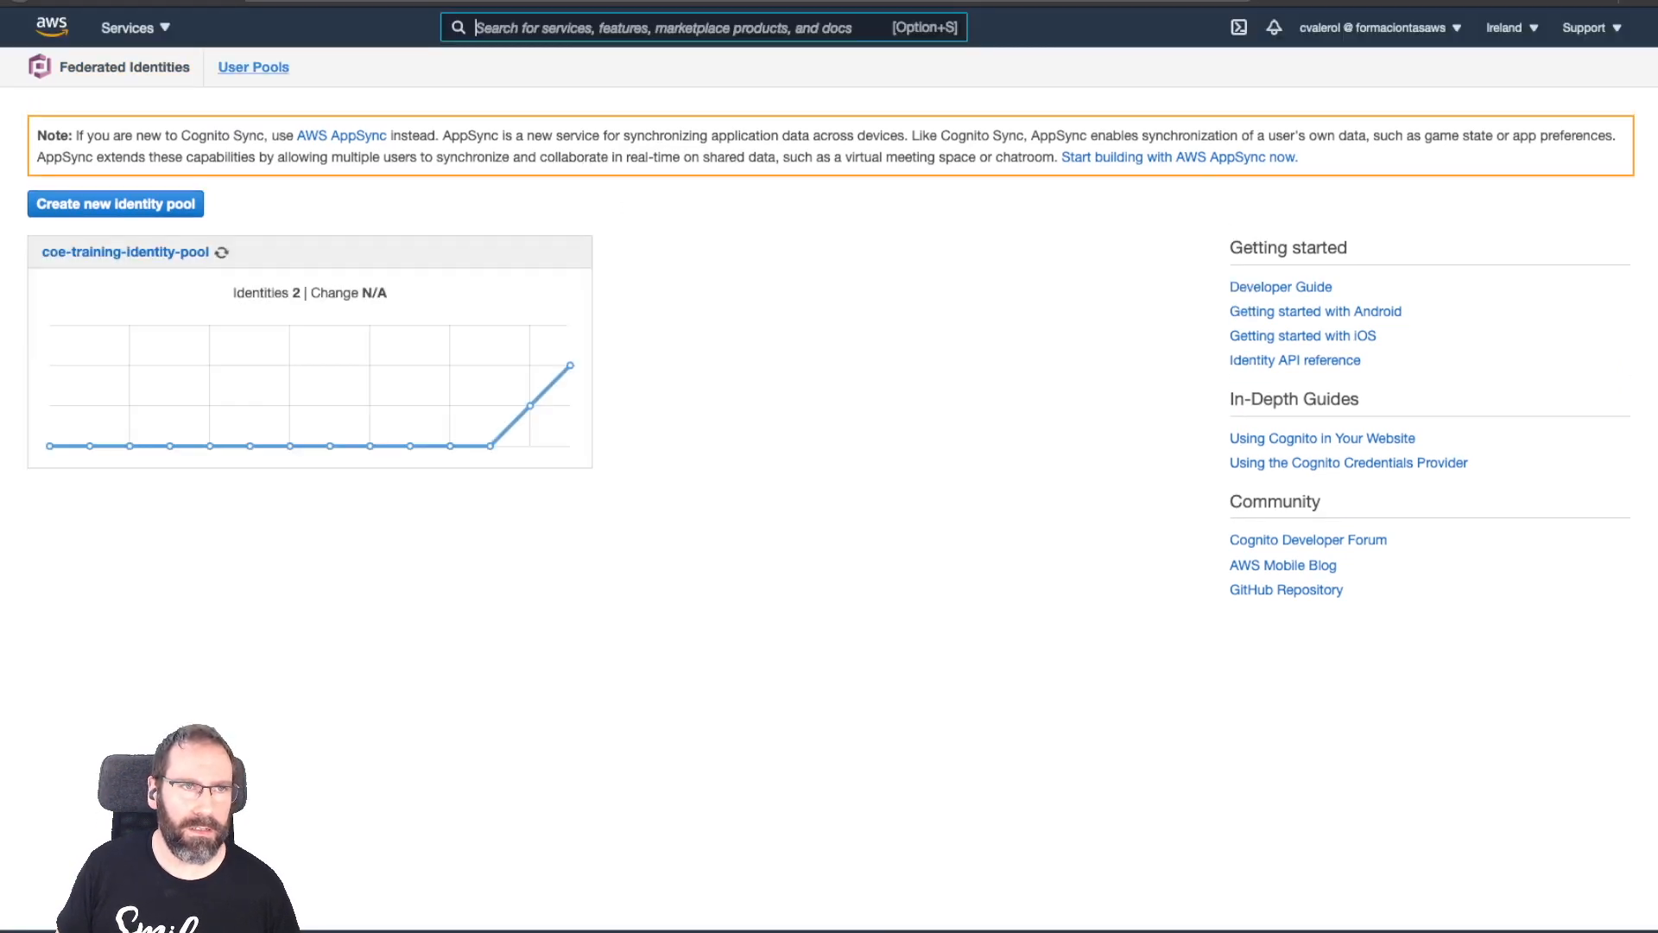
Open coe-training-pool's Users and groups and switch to the Groups tab.
{"action": "left_click", "coordinate": [253, 68]}
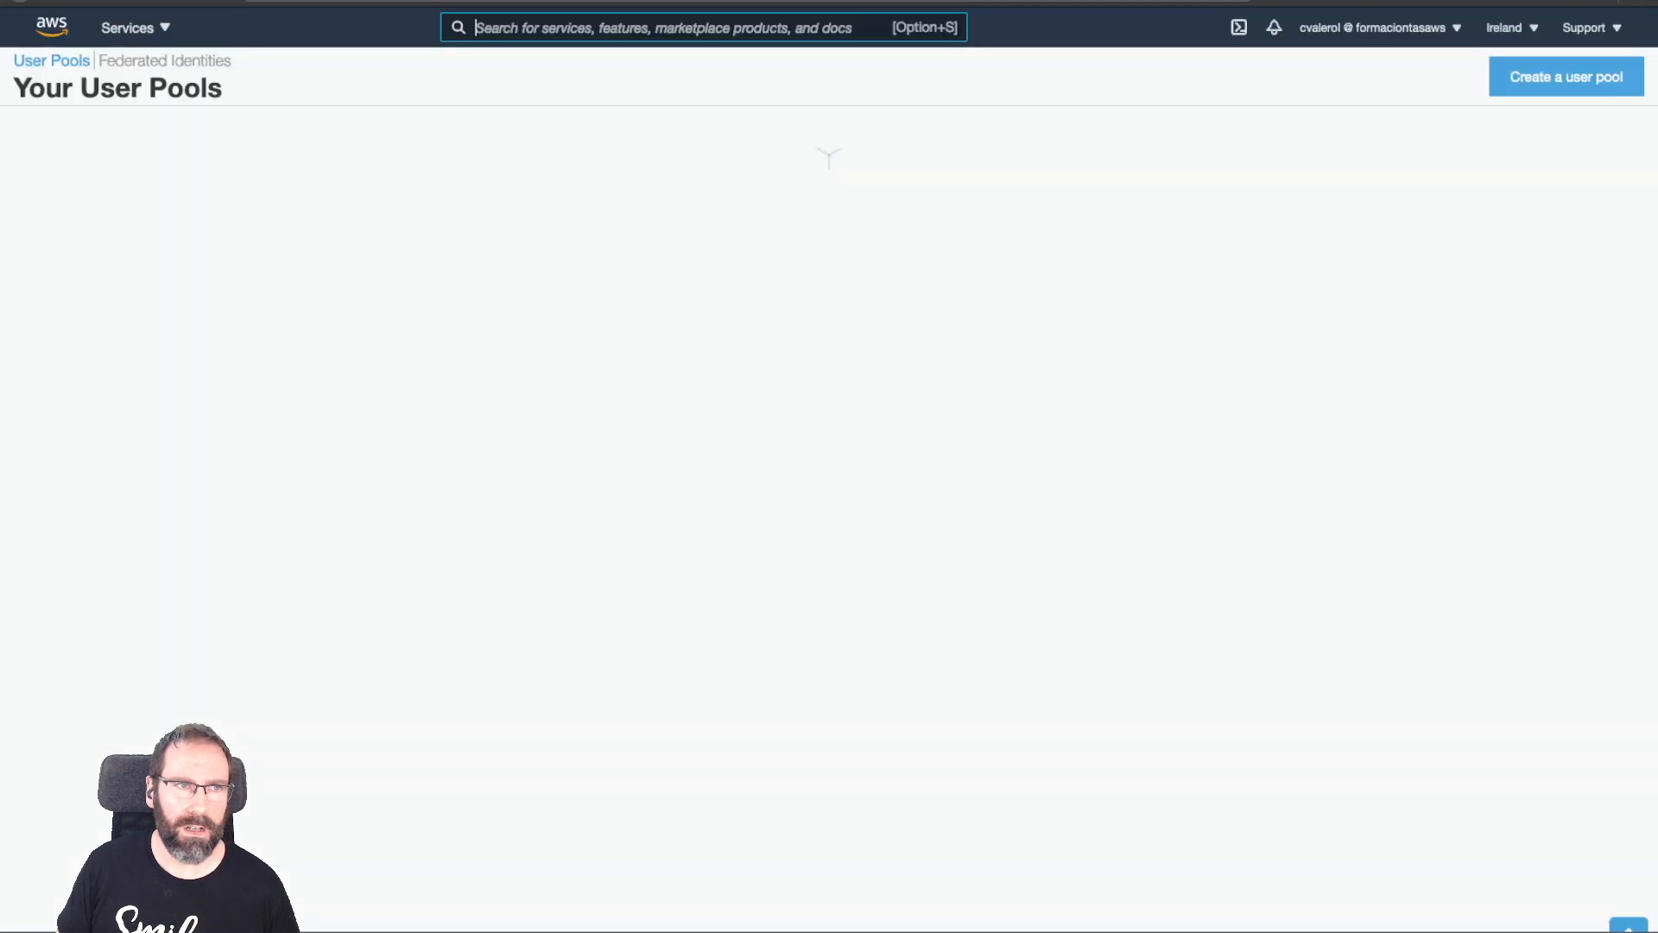
{"action": "left_click", "coordinate": [147, 171]}
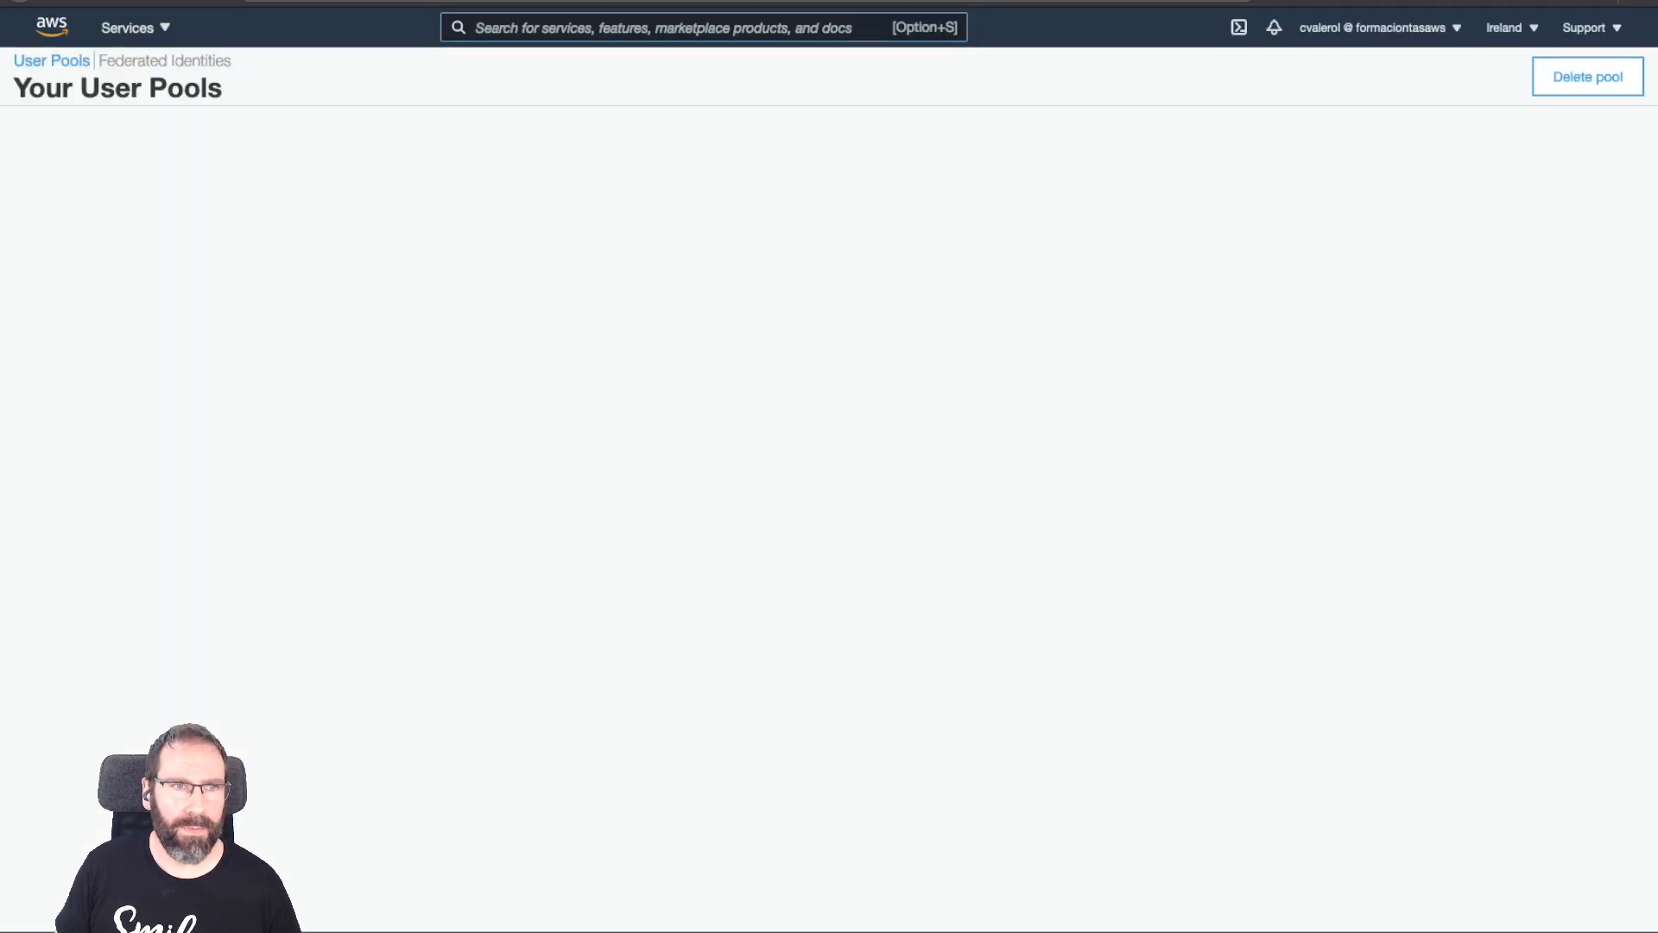
{"action": "left_click", "coordinate": [115, 164]}
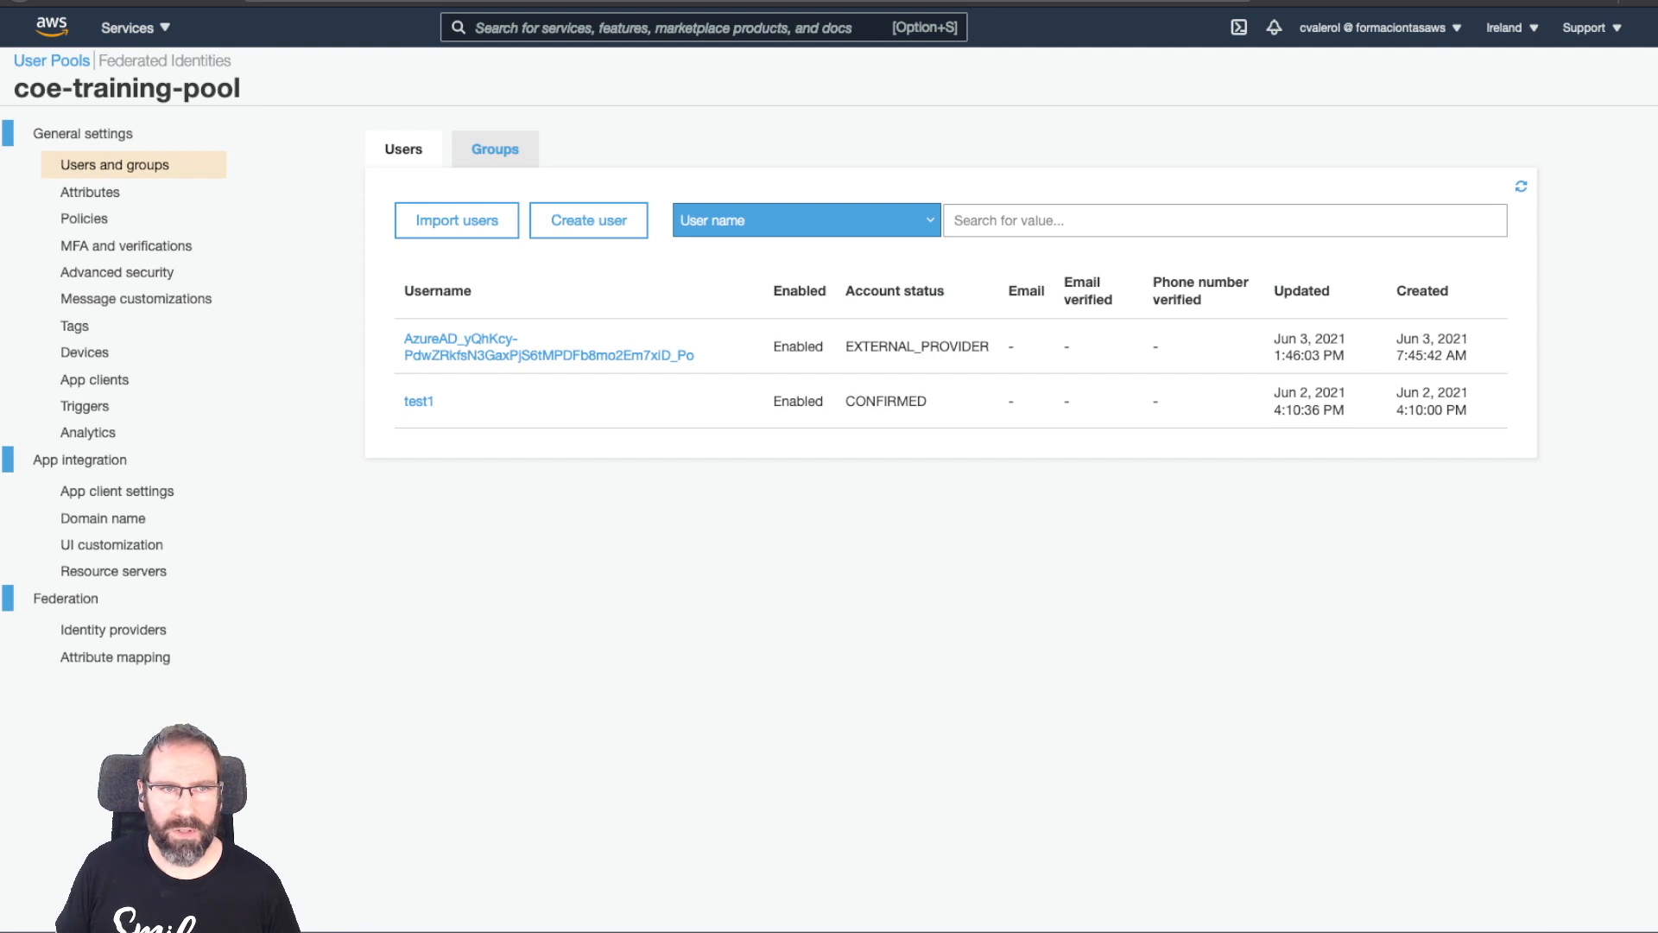
{"action": "left_click", "coordinate": [495, 150]}
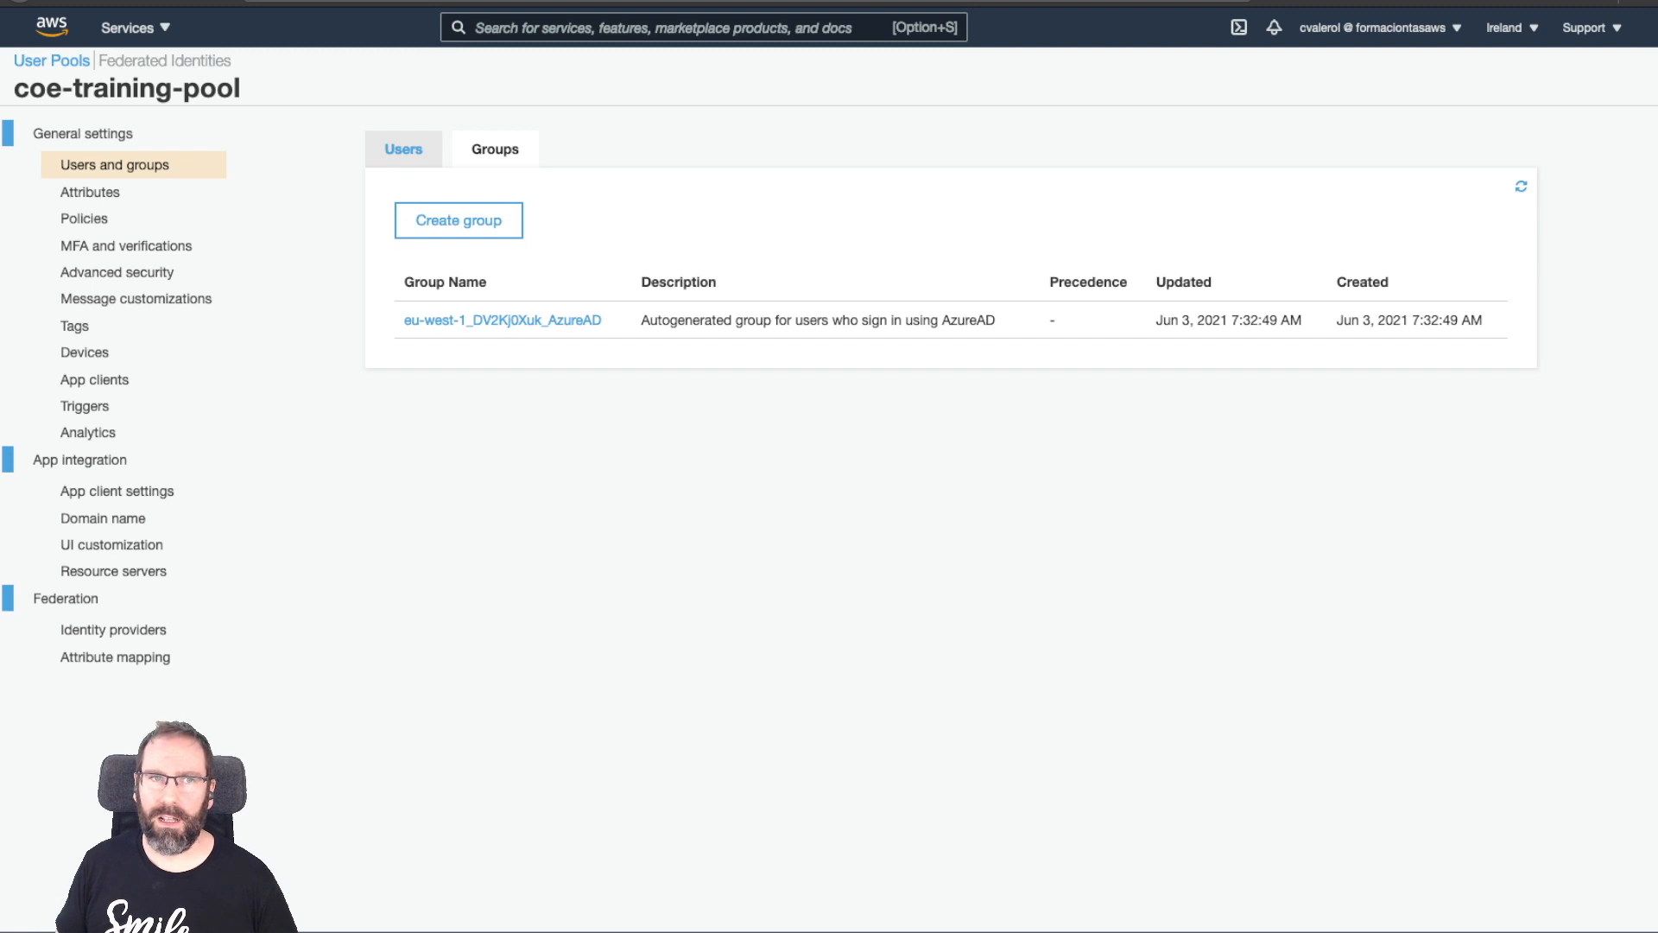
Create group 'test' with IAM role coe-training-cognito-admin-role.
{"action": "left_click", "coordinate": [458, 220]}
{"action": "left_click", "coordinate": [828, 200]}
{"action": "type", "text": "test"}
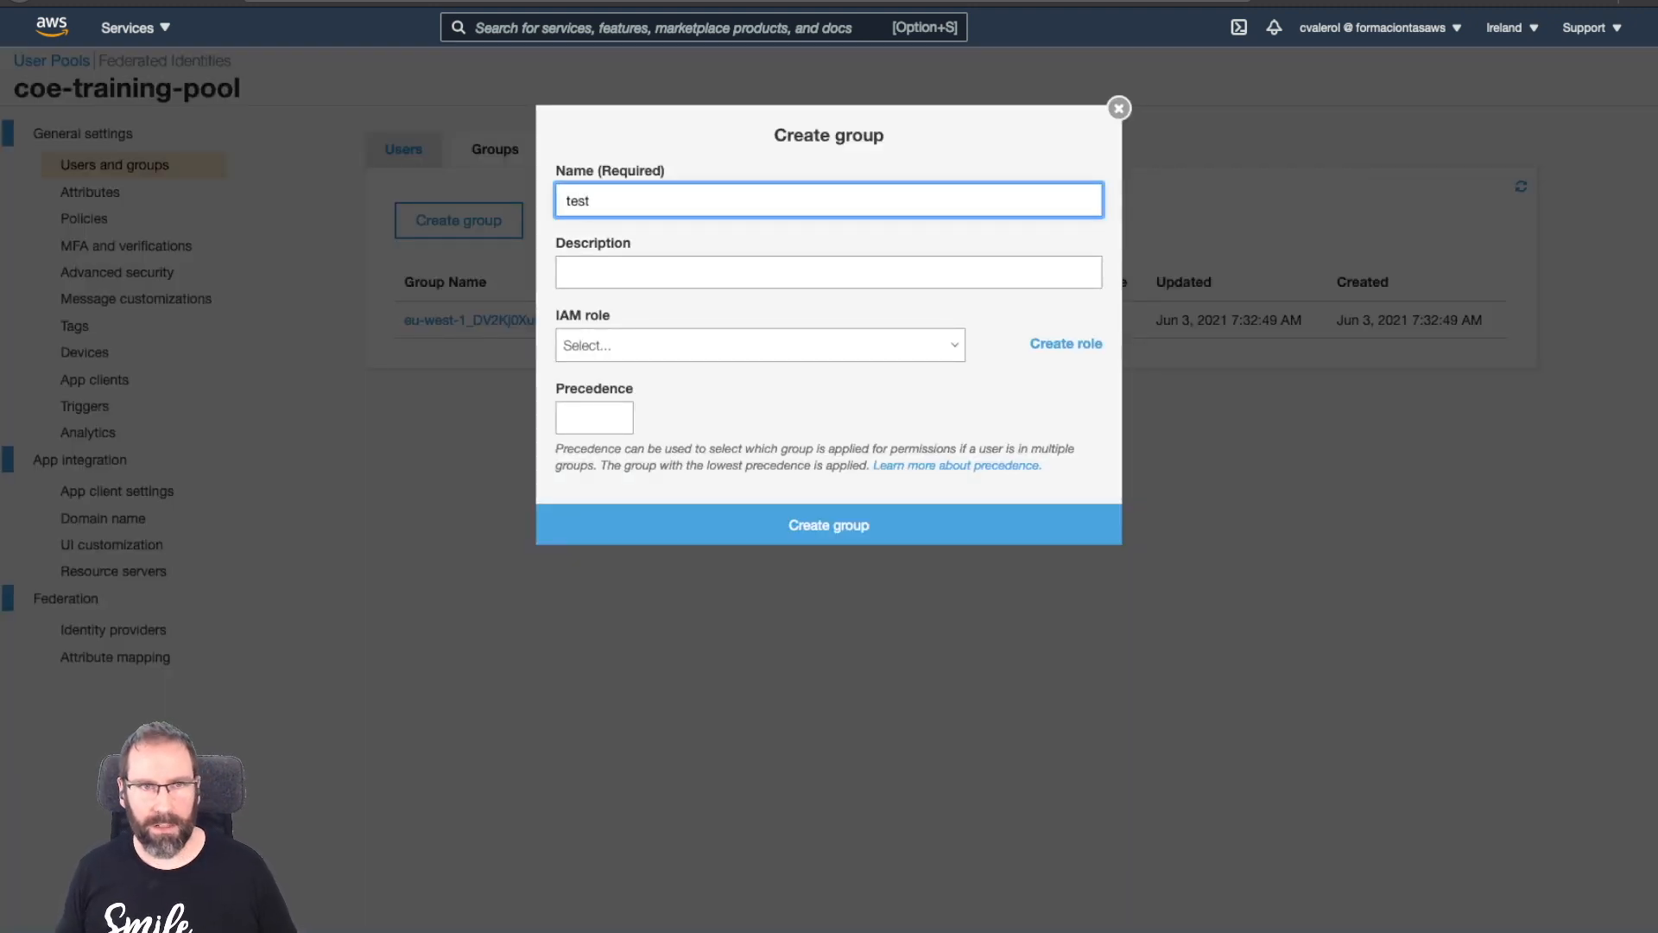
{"action": "key", "text": "Tab"}
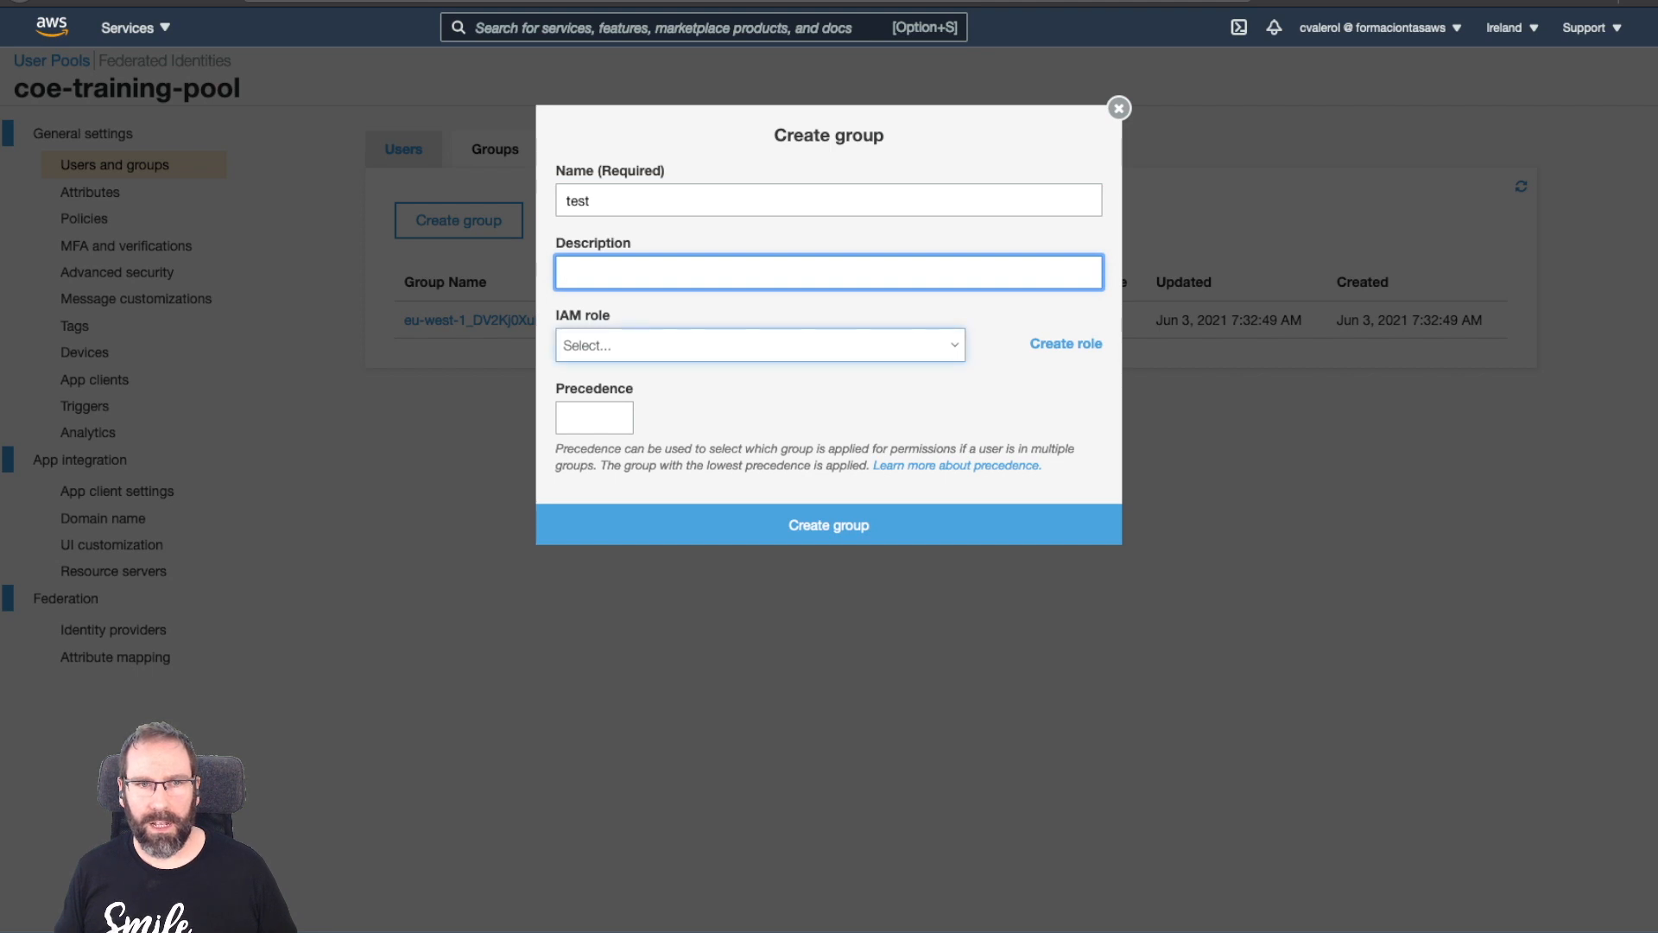
{"action": "left_click", "coordinate": [760, 346]}
{"action": "scroll", "coordinate": [751, 596], "scroll_direction": "down", "scroll_amount": 2}
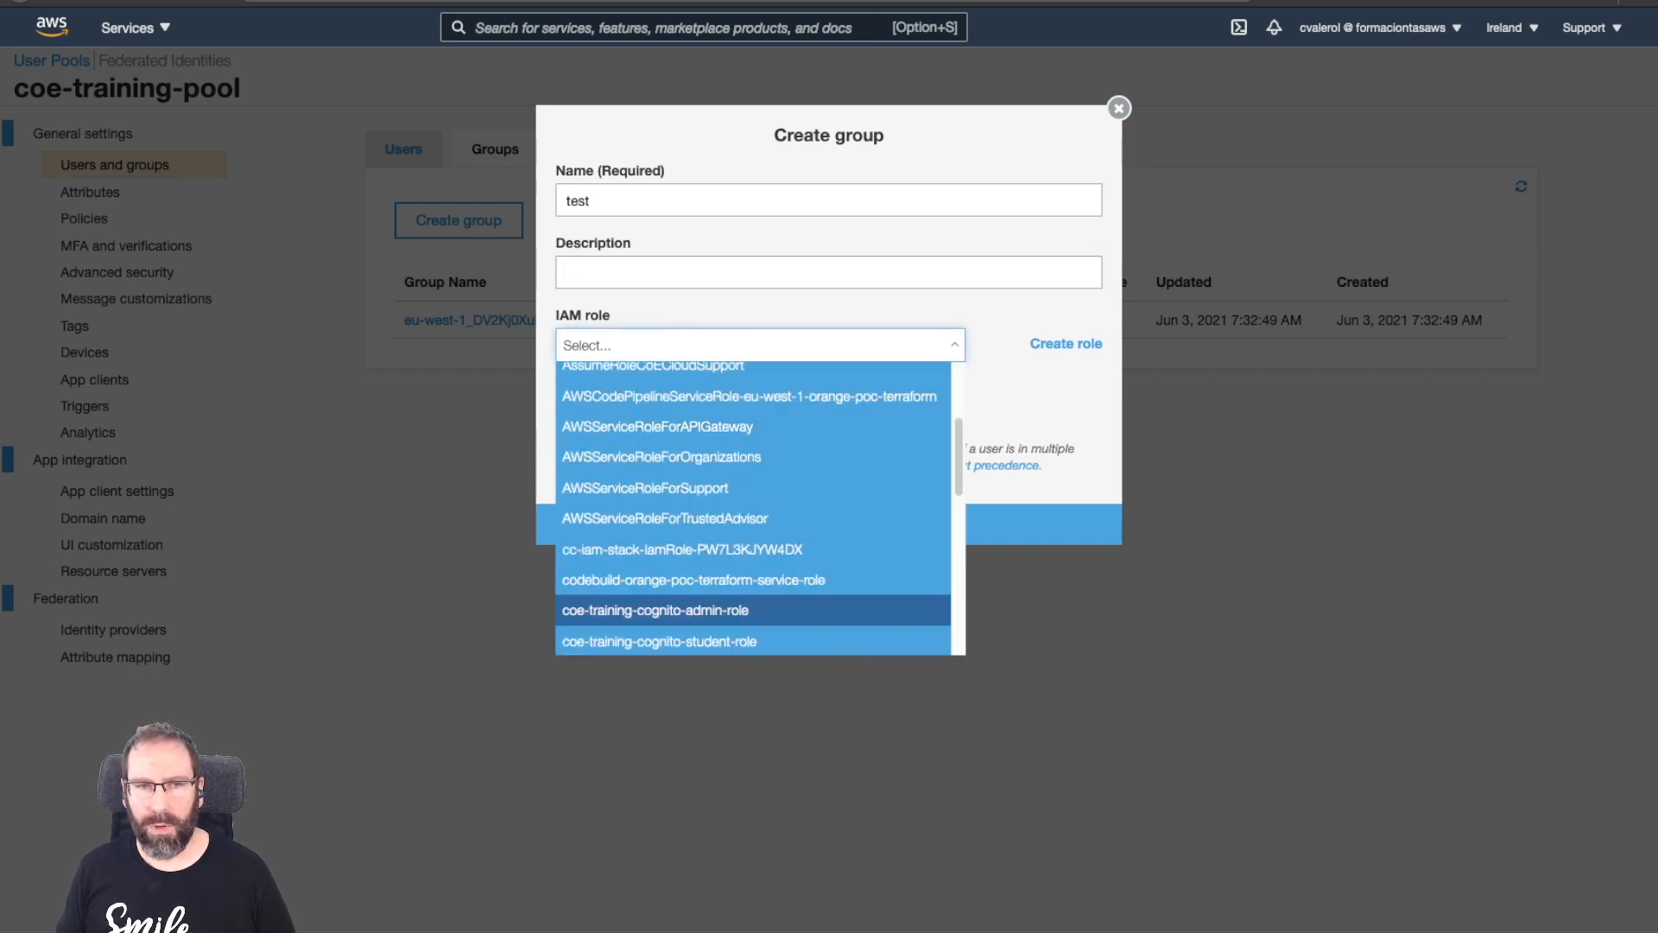
{"action": "scroll", "coordinate": [751, 540], "scroll_direction": "up", "scroll_amount": 2}
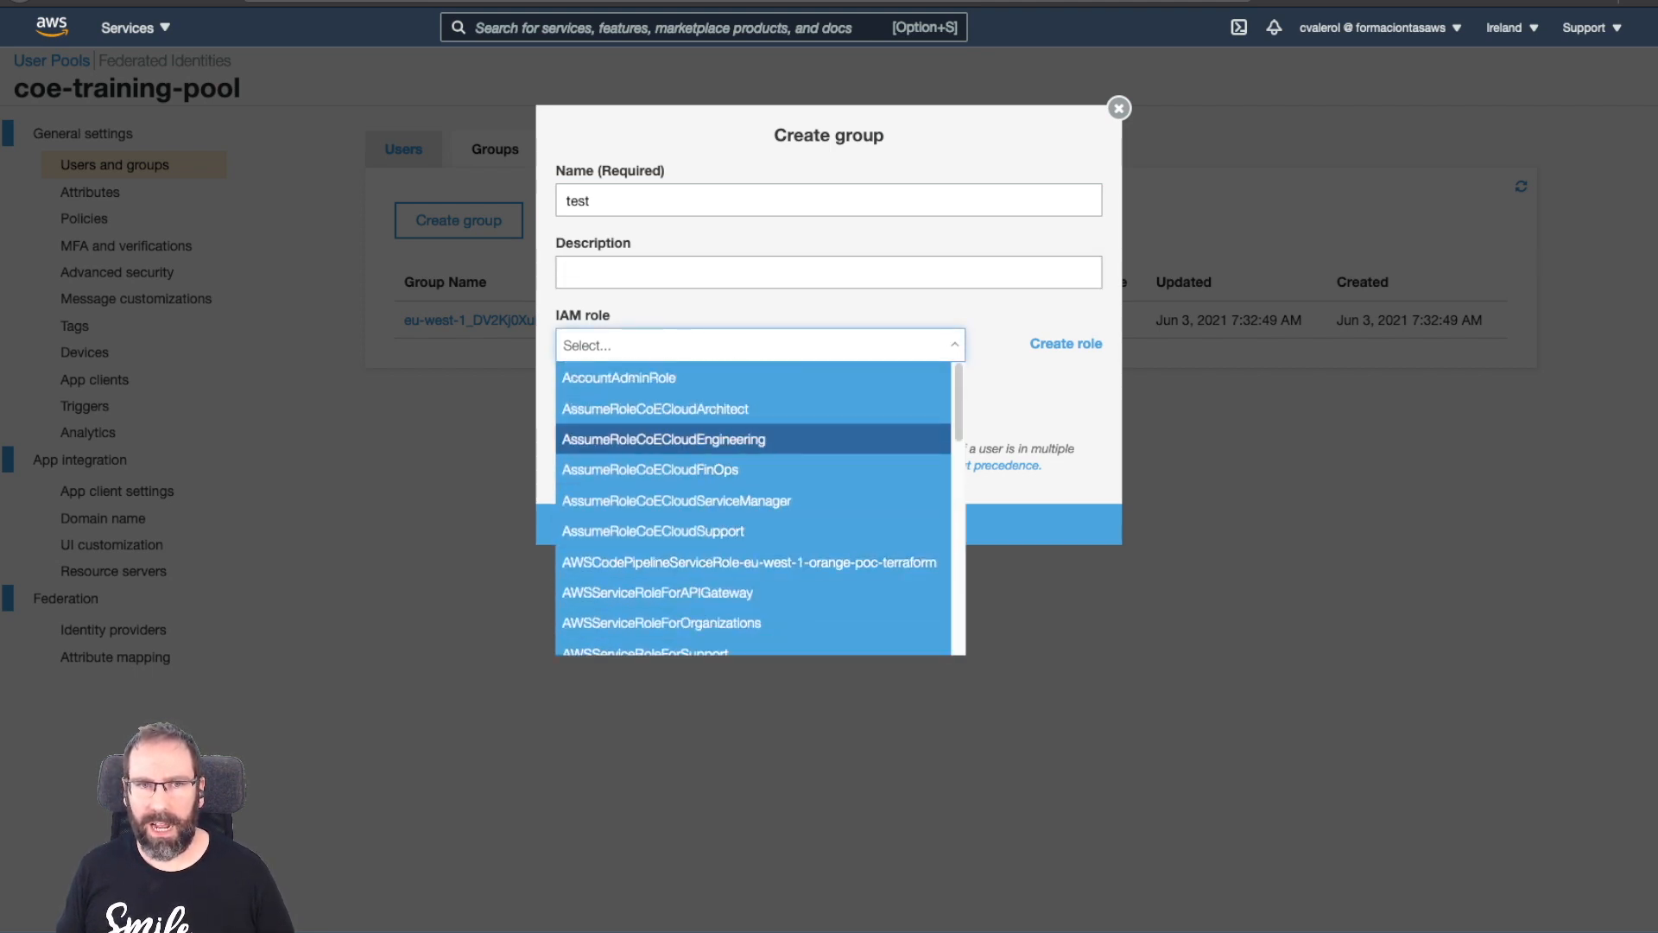
{"action": "scroll", "coordinate": [752, 518], "scroll_direction": "down", "scroll_amount": 3}
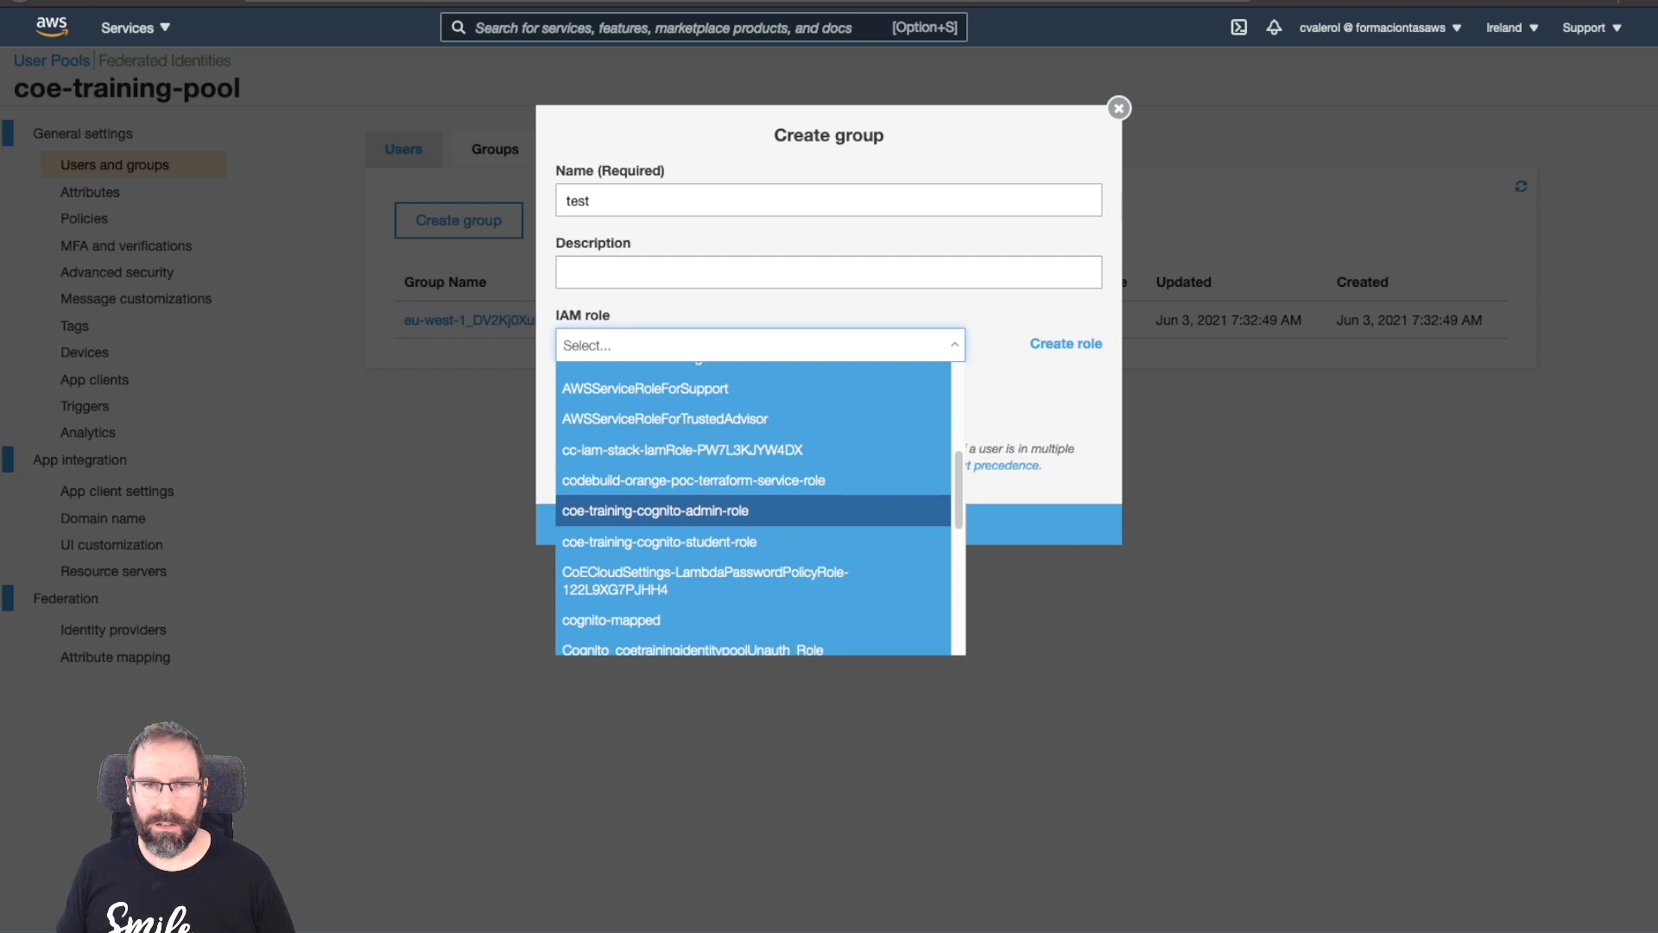
{"action": "left_click", "coordinate": [655, 511]}
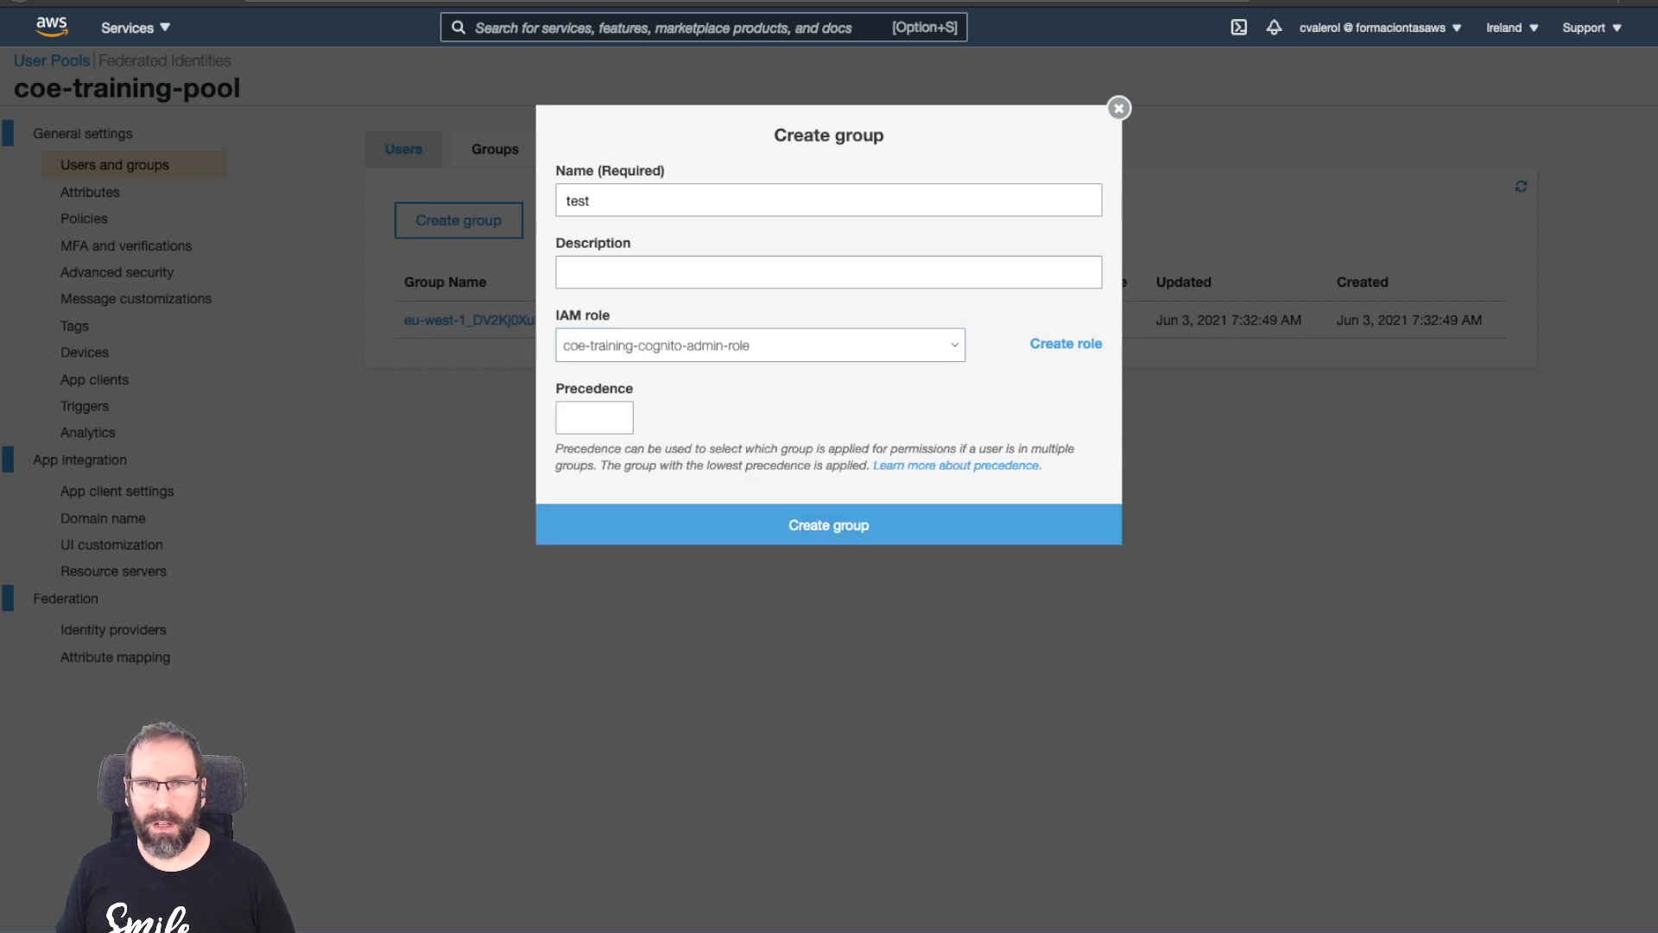
{"action": "left_click", "coordinate": [829, 525]}
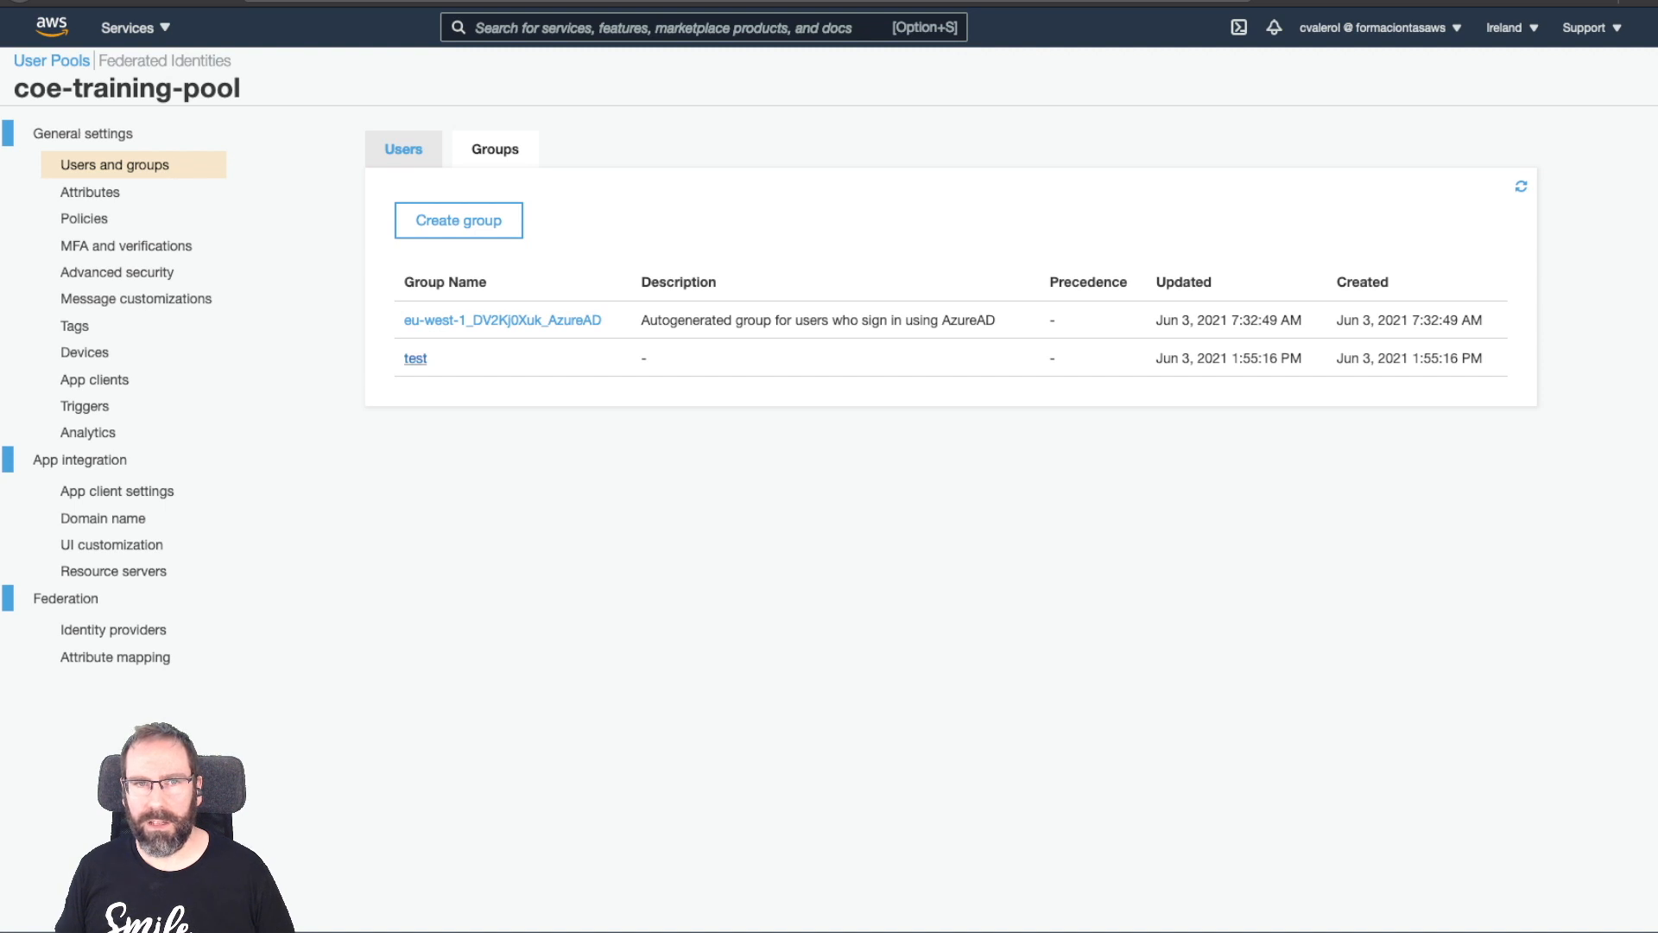
Open the test group, select its full role ARN, then go to Federated Identities.
{"action": "left_click", "coordinate": [415, 359]}
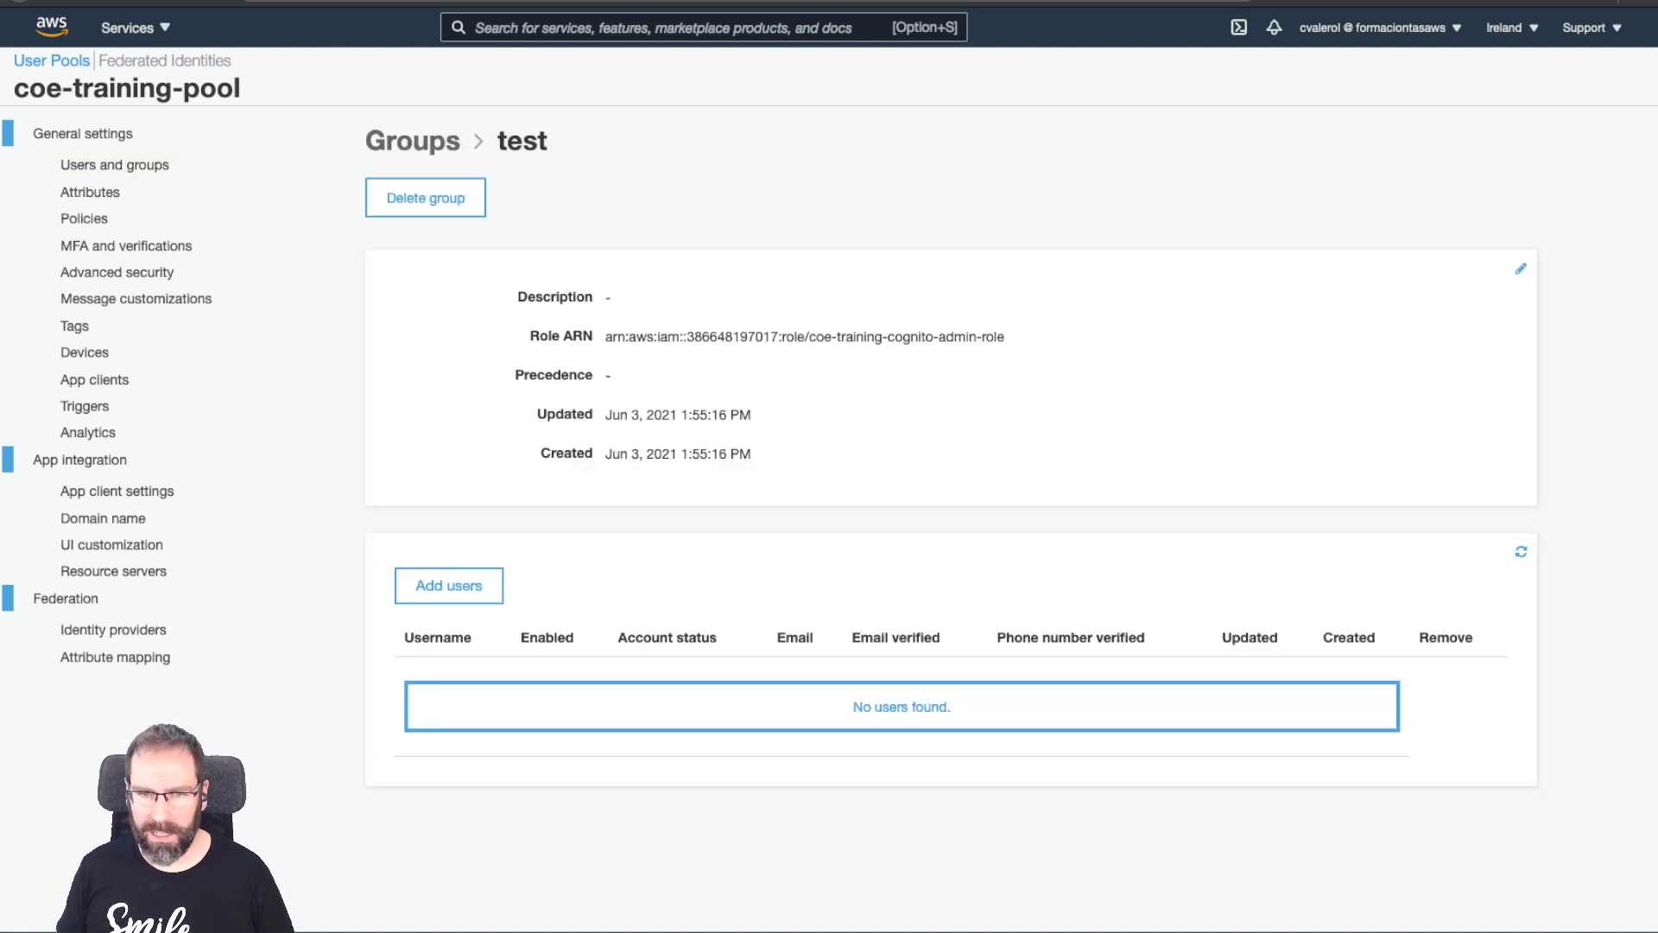
{"action": "triple_click", "coordinate": [804, 337]}
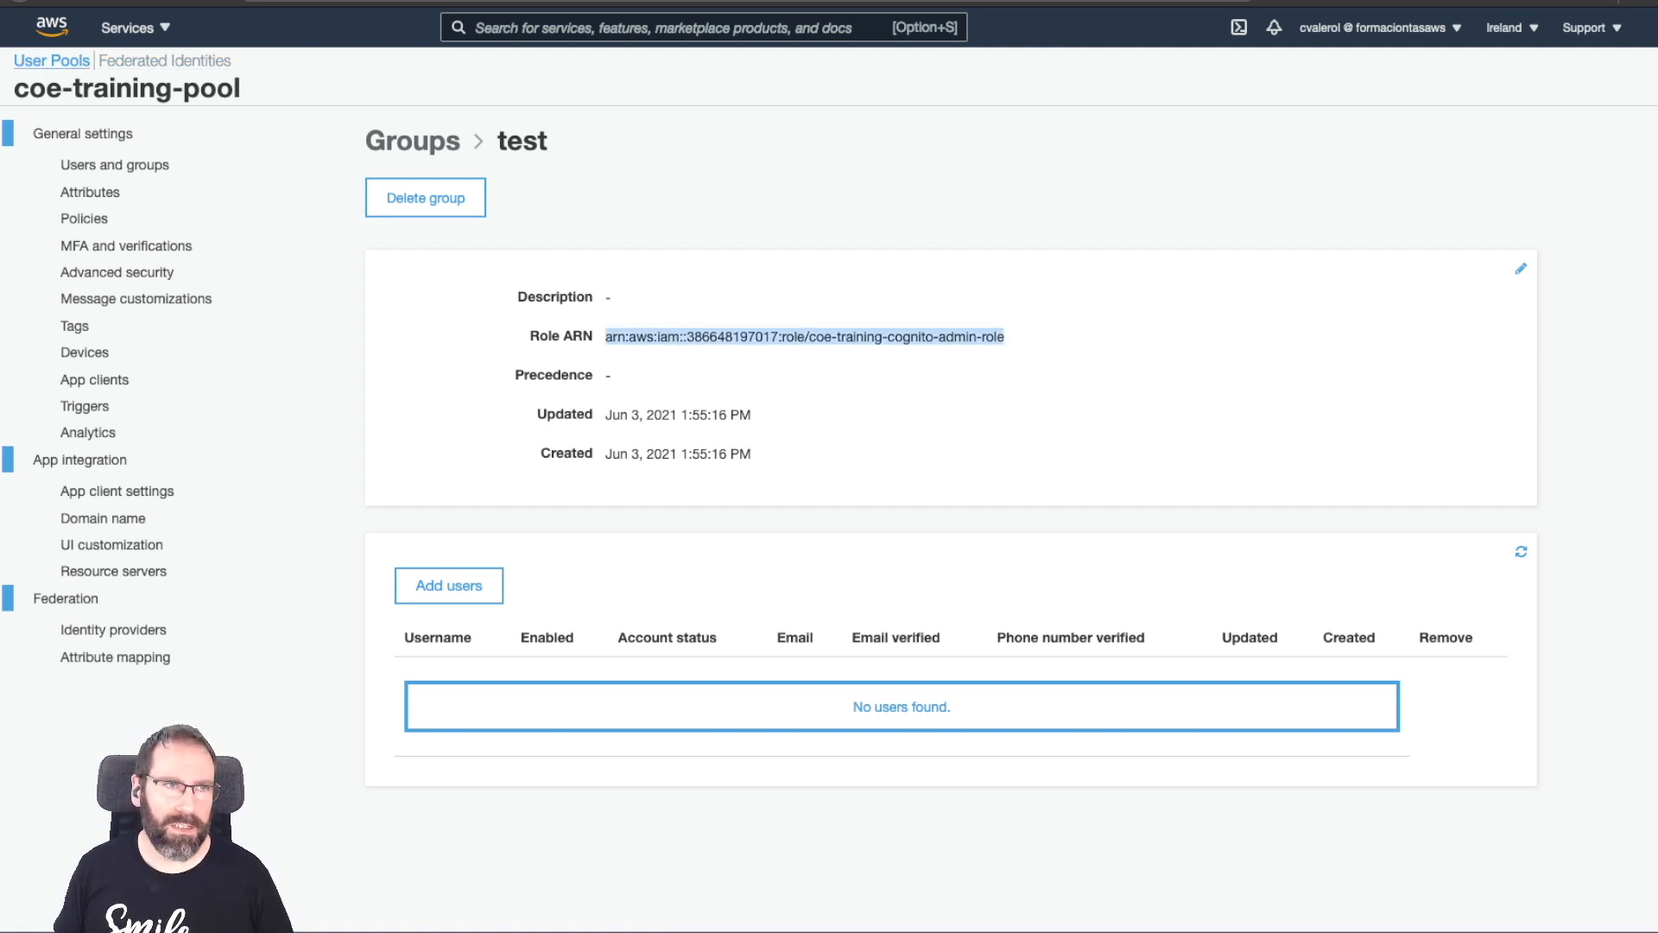
{"action": "left_click", "coordinate": [165, 61]}
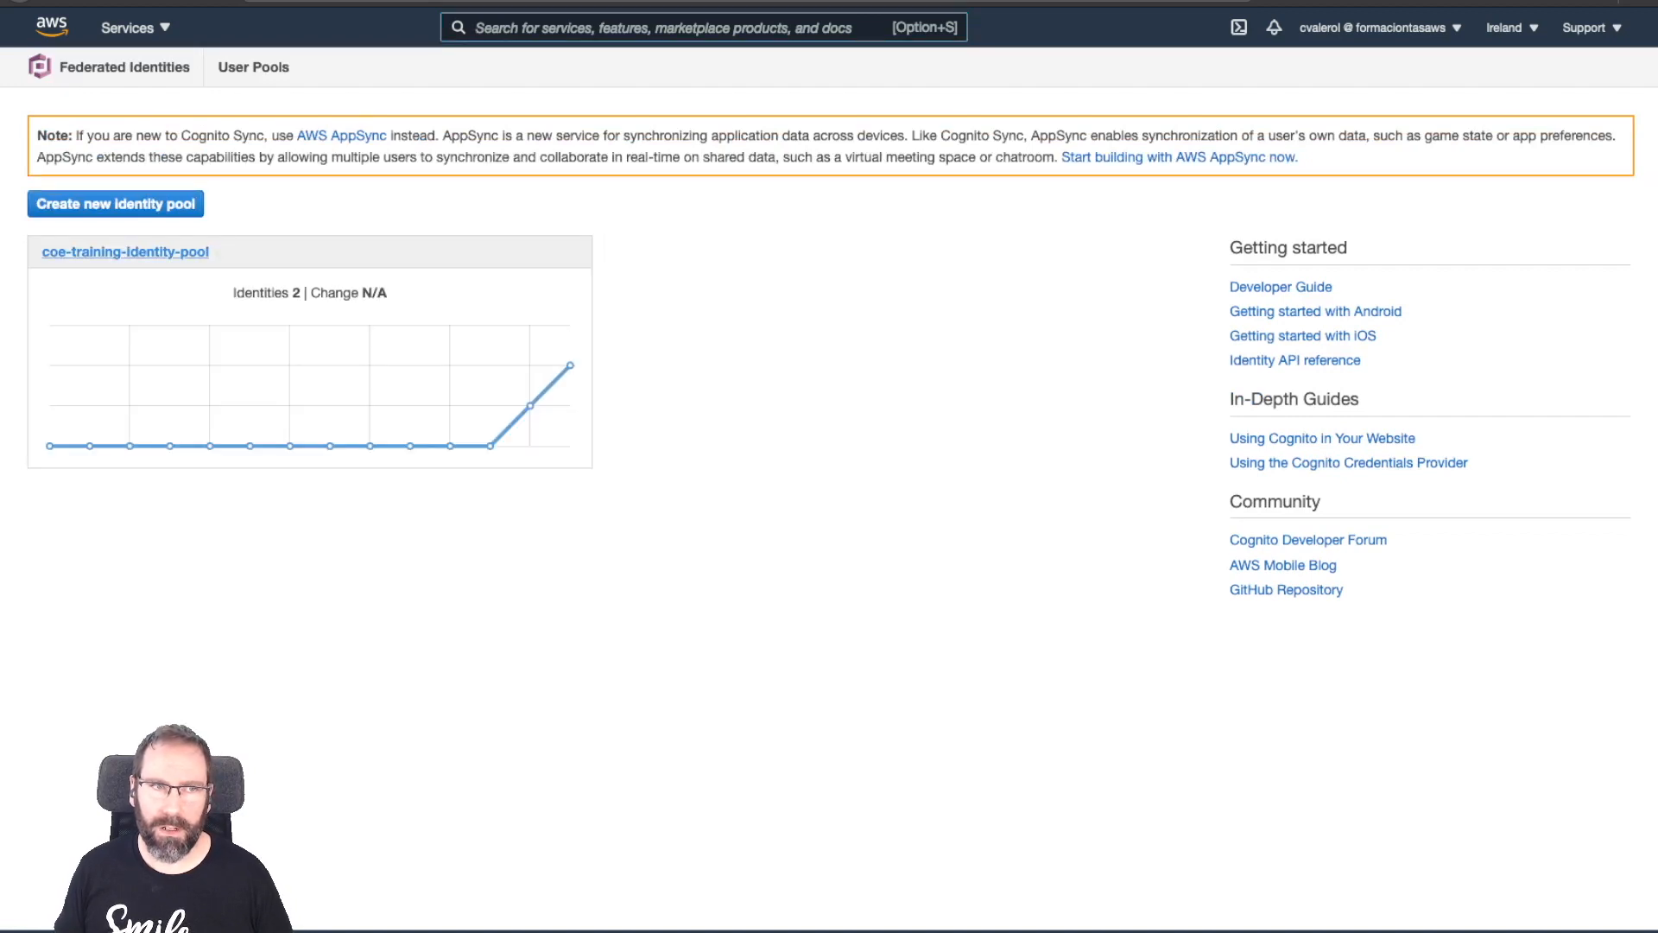
Review coe-training-identity-pool's 2 authenticated identities, then bring up its Edit identity pool page.
{"action": "left_click", "coordinate": [126, 251]}
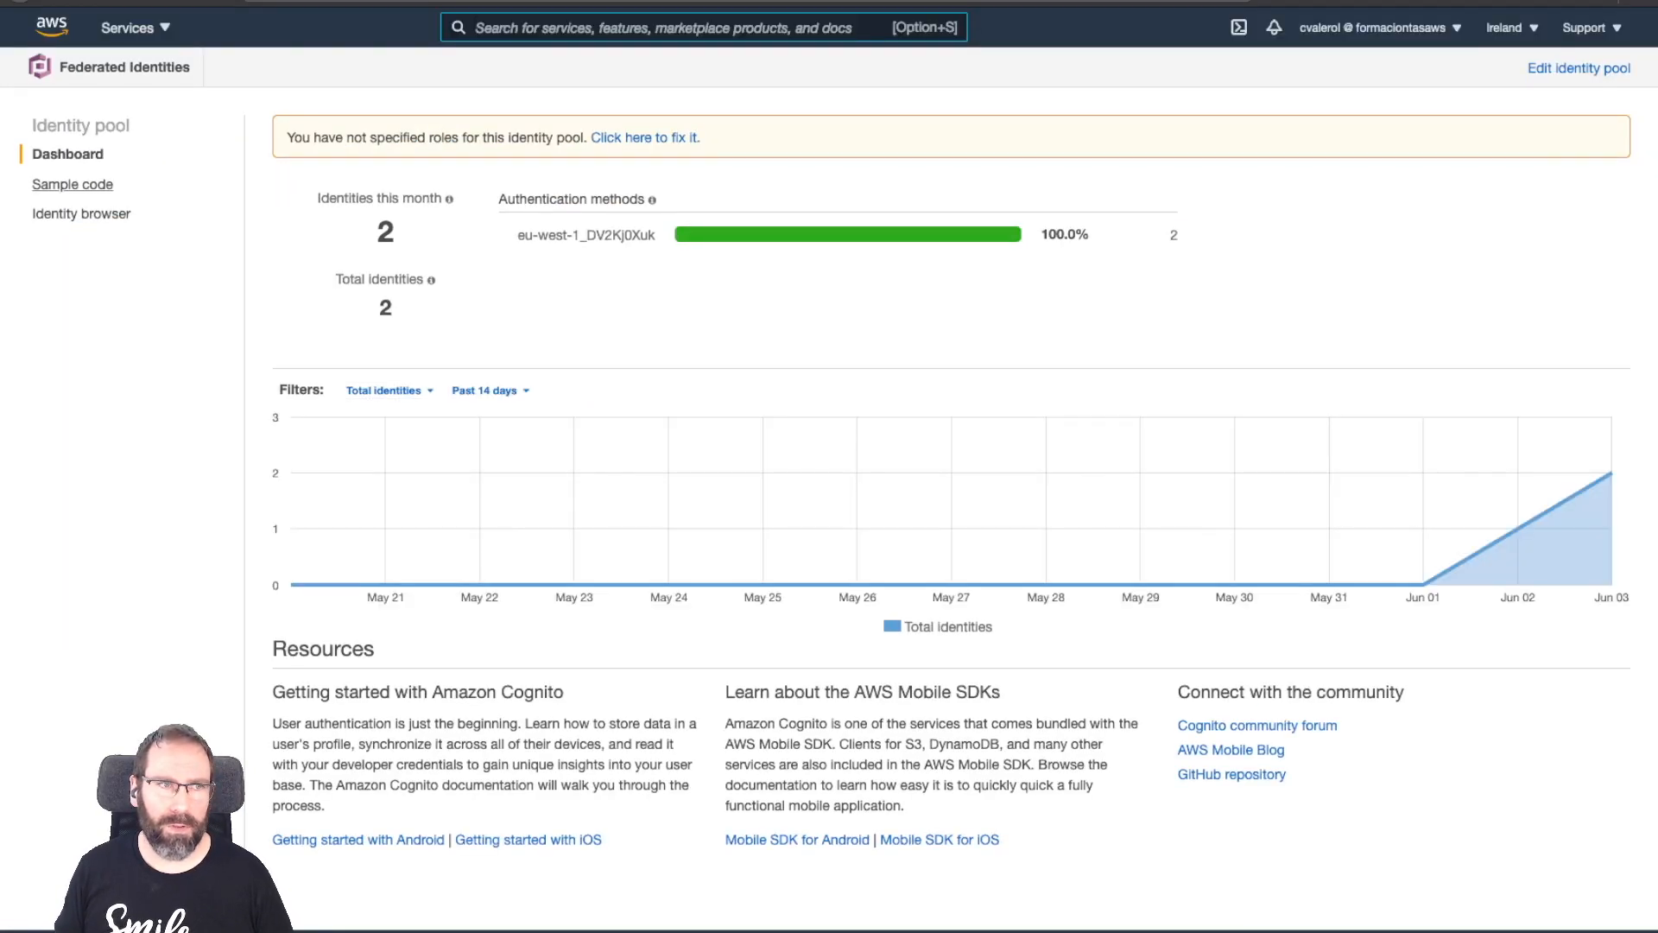
{"action": "left_click", "coordinate": [82, 213]}
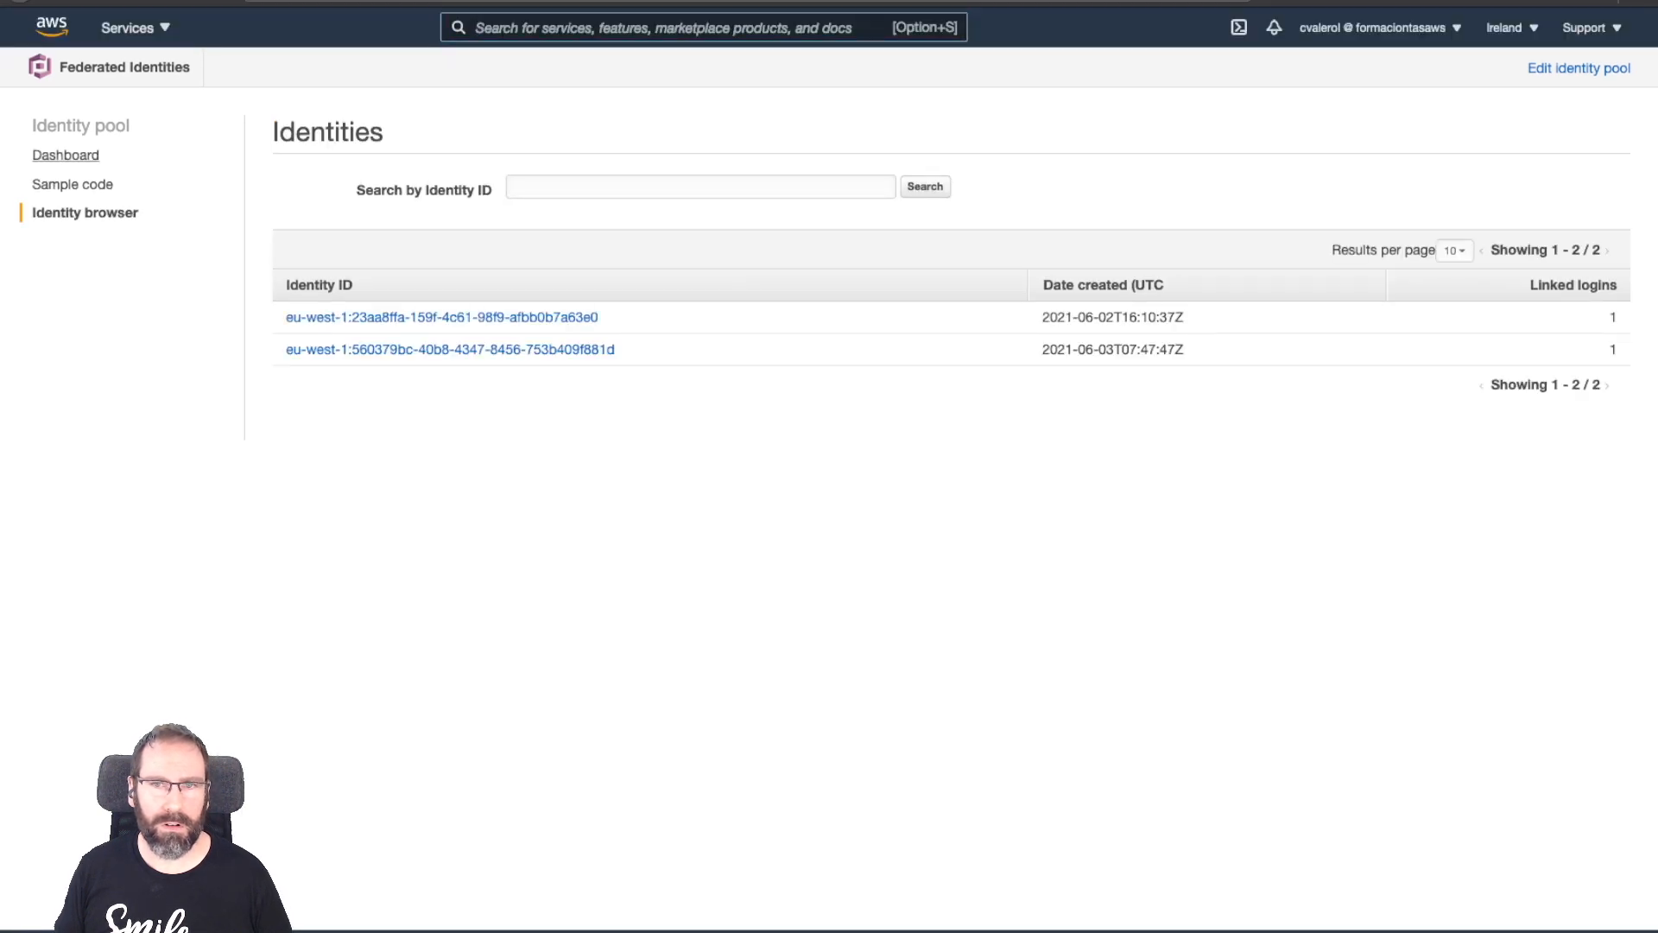
{"action": "left_click", "coordinate": [66, 154]}
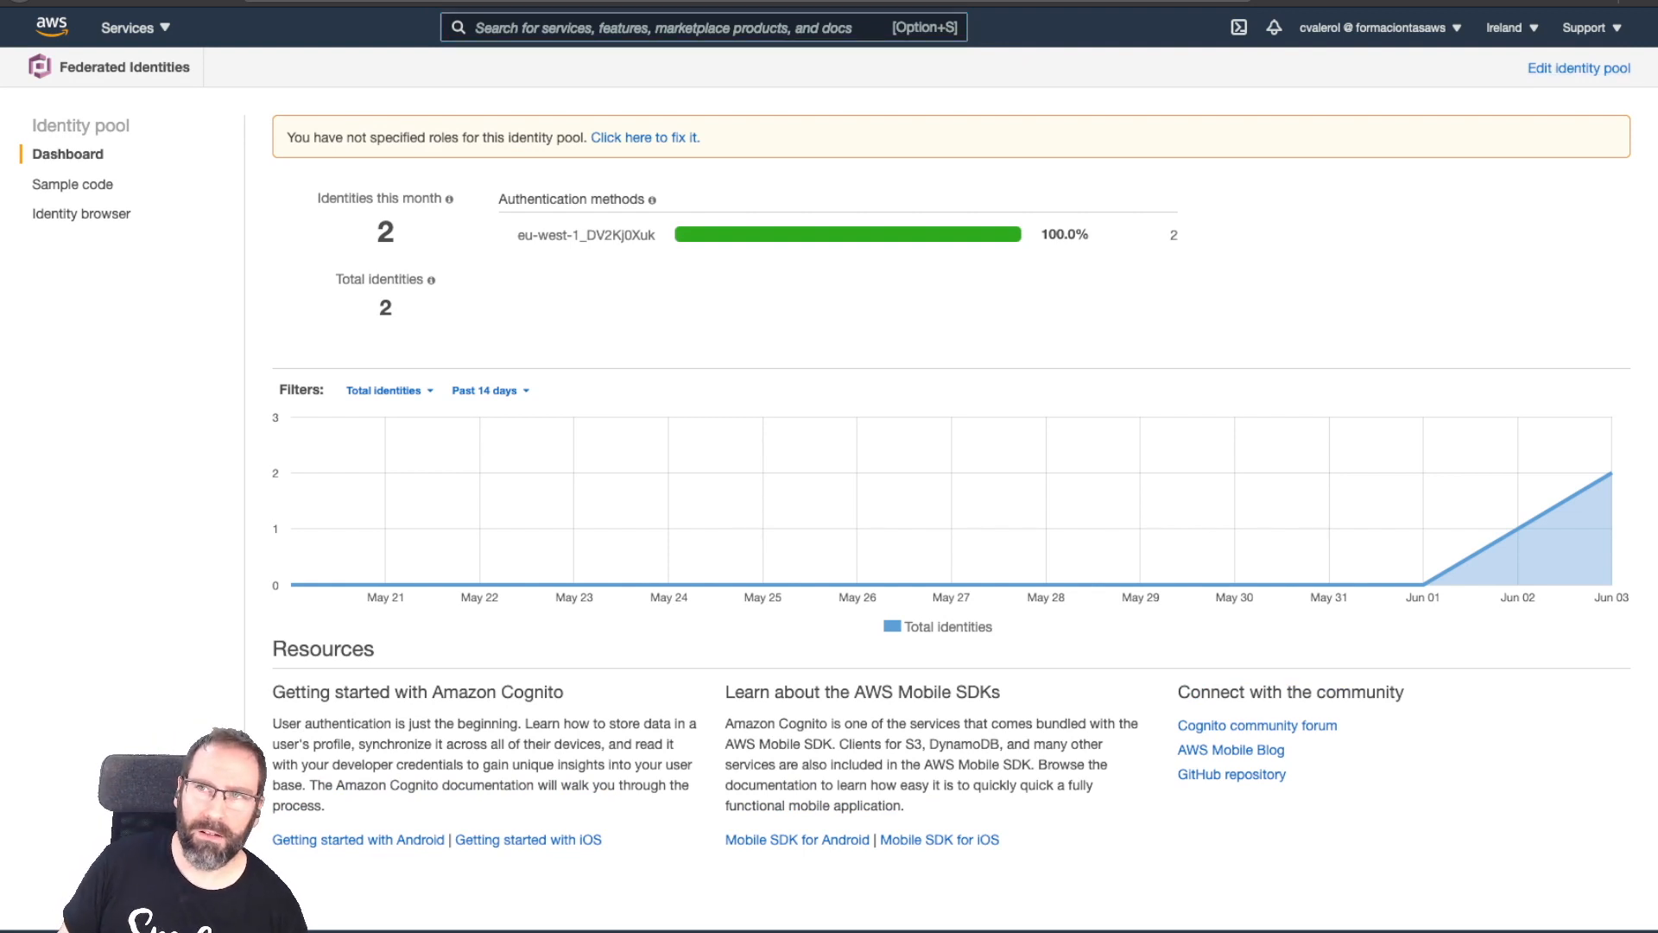
{"action": "left_click", "coordinate": [1579, 68]}
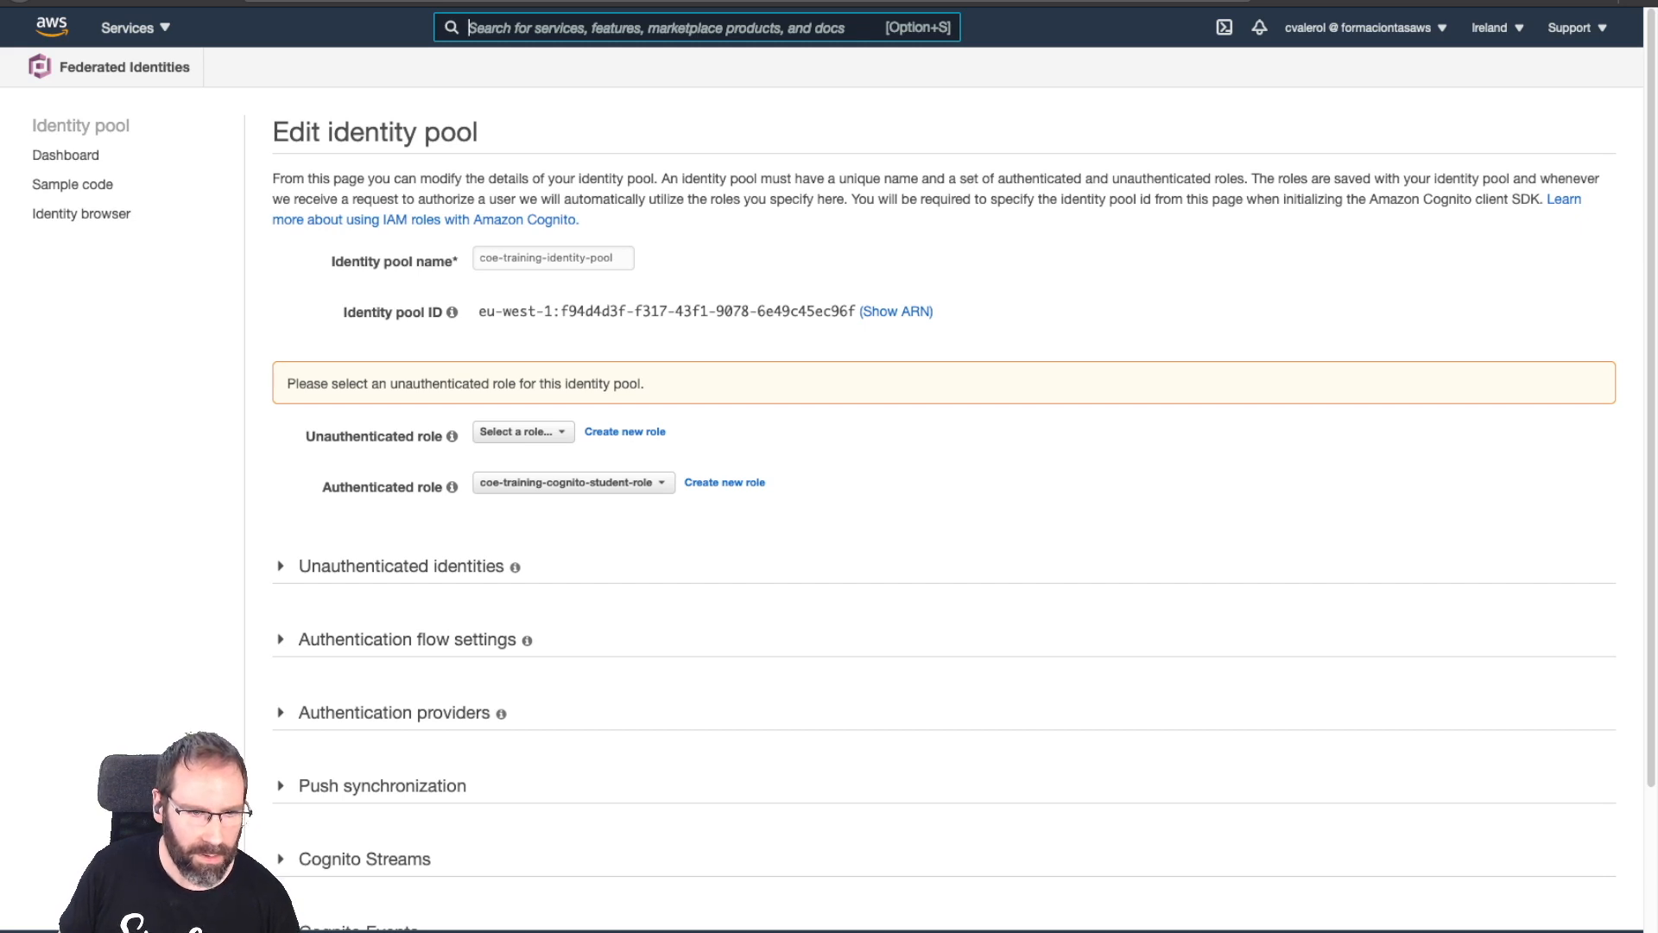
Expand Authentication providers and review the authenticated role selection choices, leaving Choose role with rules.
{"action": "left_click", "coordinate": [394, 712]}
{"action": "scroll", "coordinate": [394, 713], "scroll_direction": "down", "scroll_amount": 7}
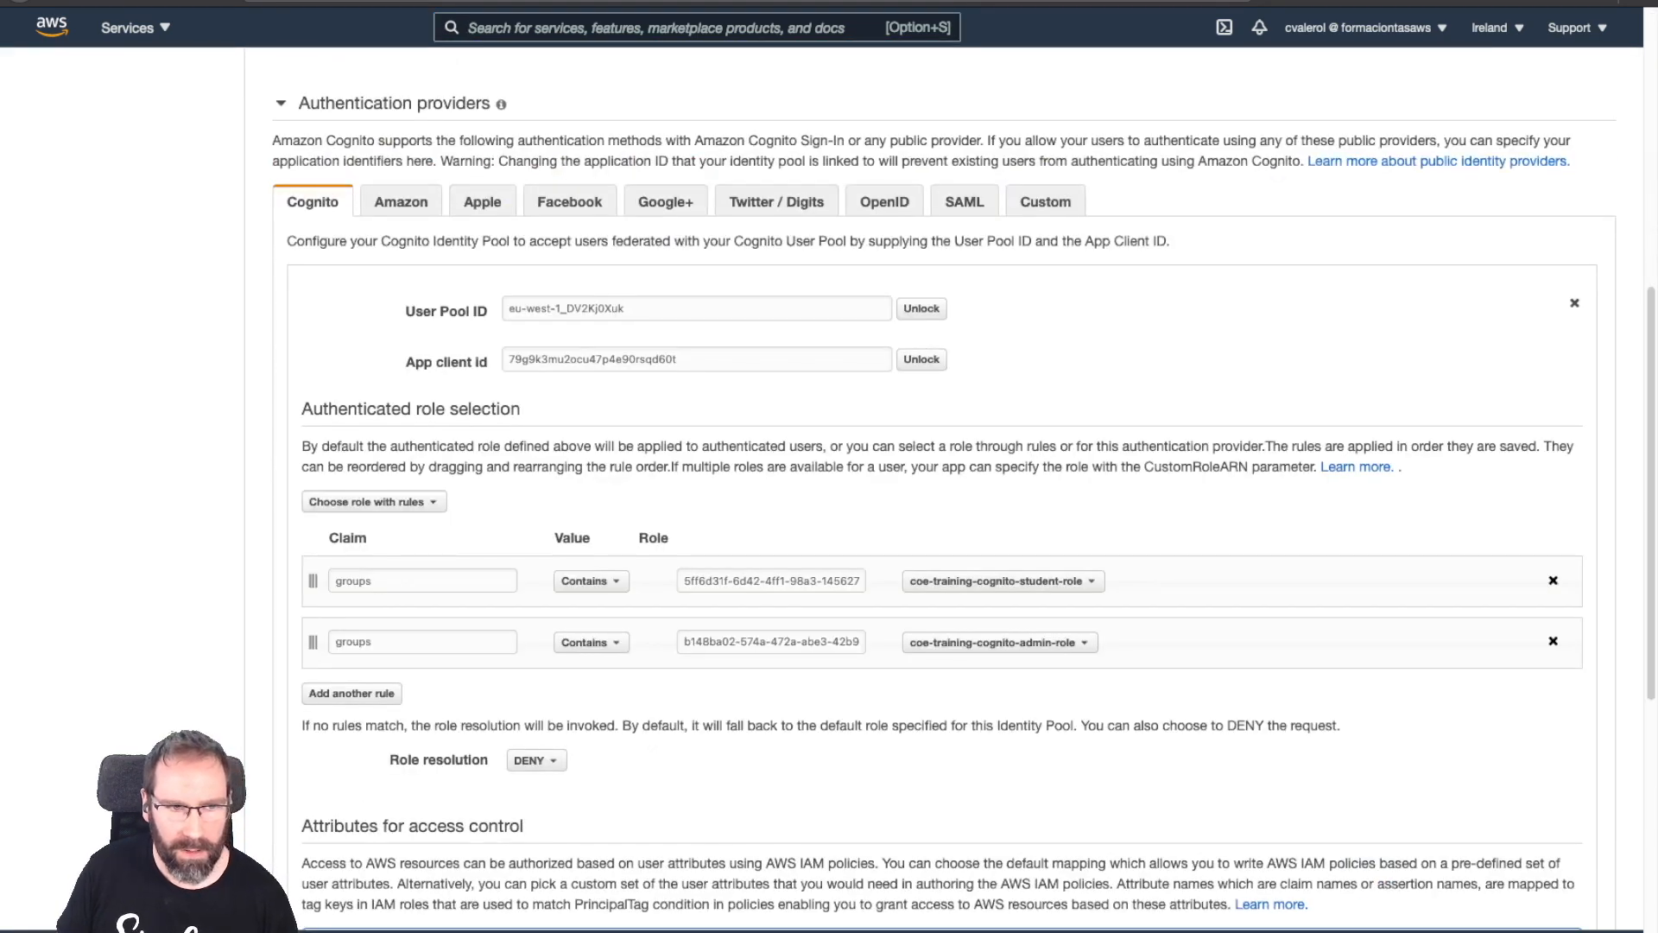
{"action": "scroll", "coordinate": [964, 498], "scroll_direction": "down", "scroll_amount": 2}
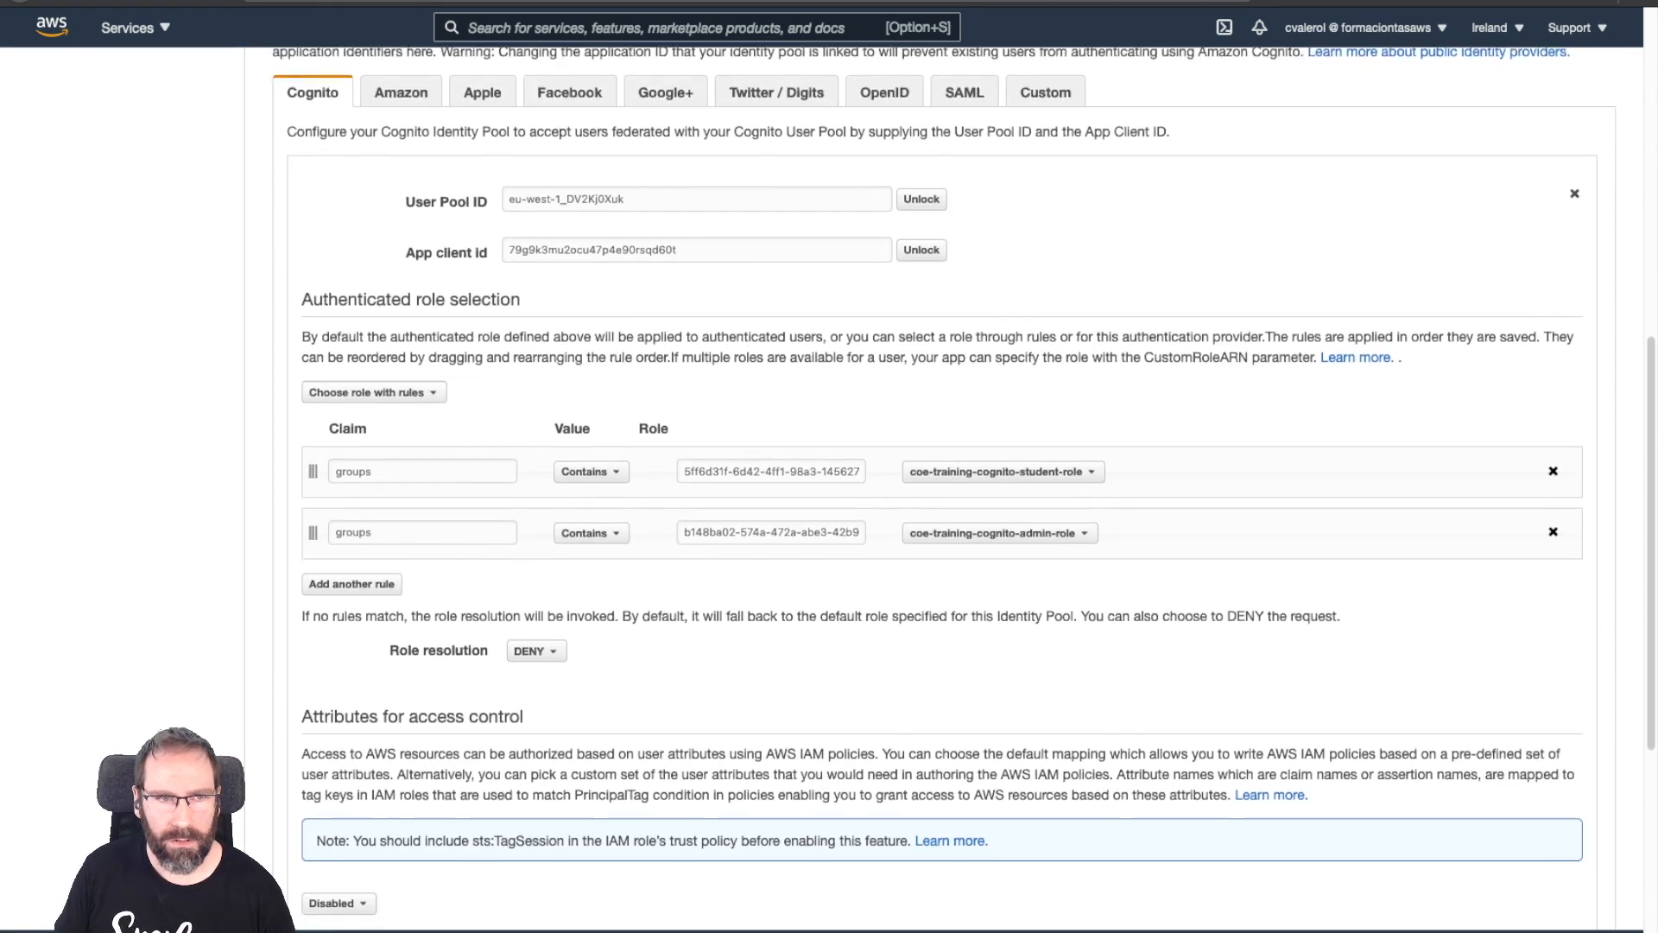
{"action": "left_click", "coordinate": [374, 393]}
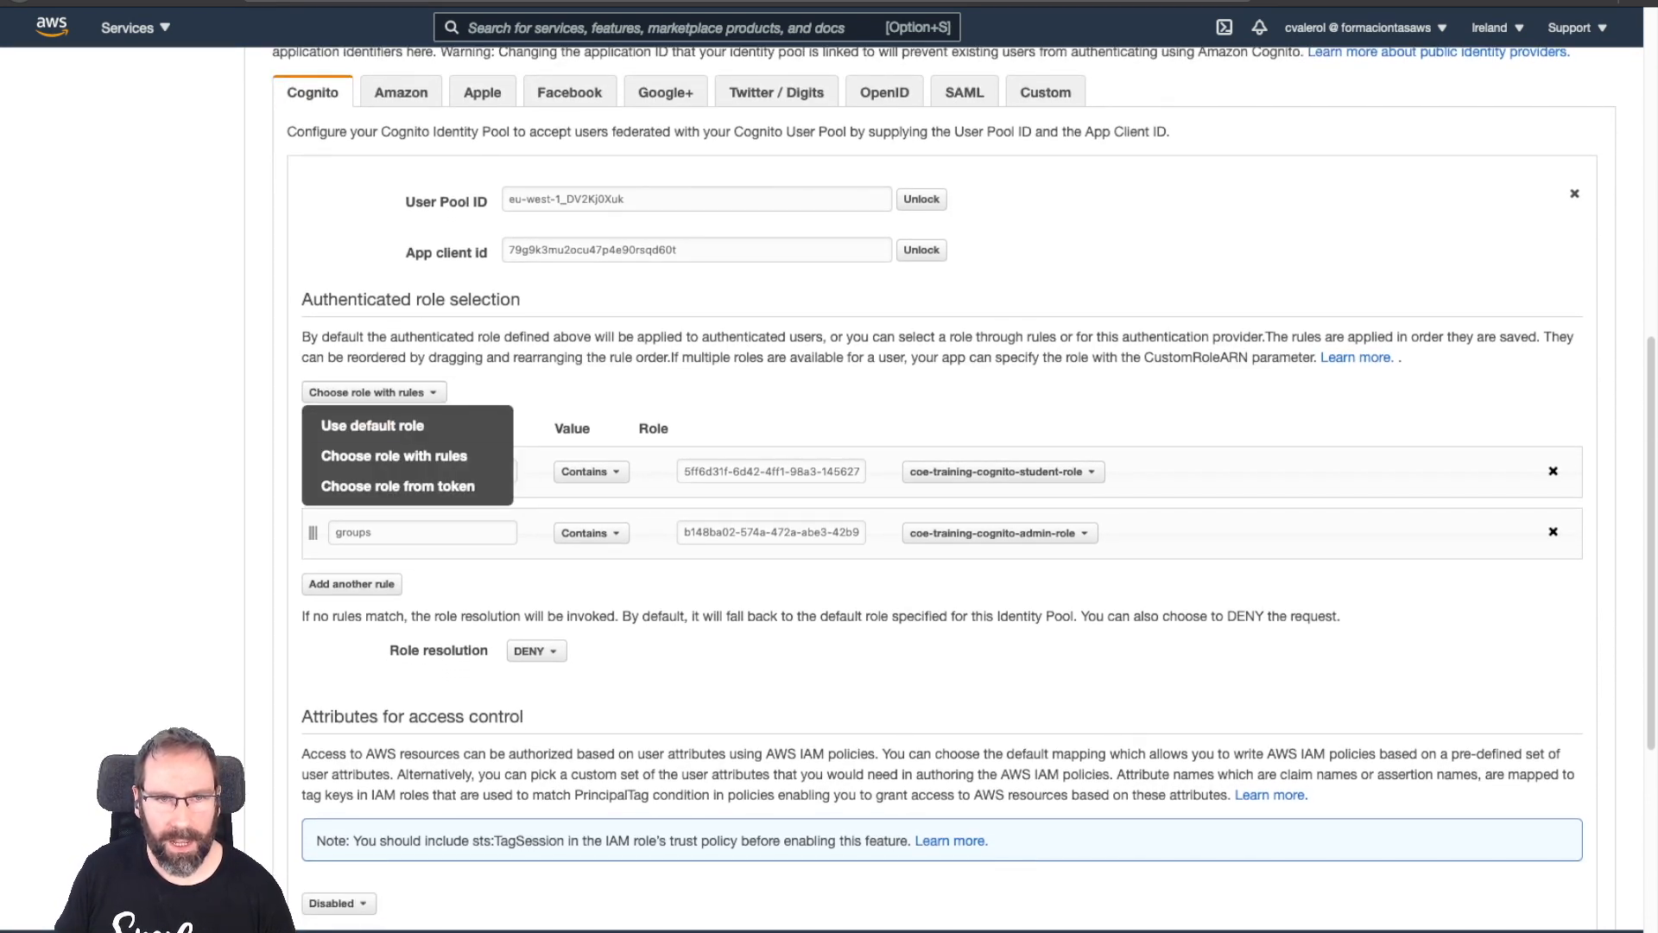
{"action": "left_click", "coordinate": [374, 393]}
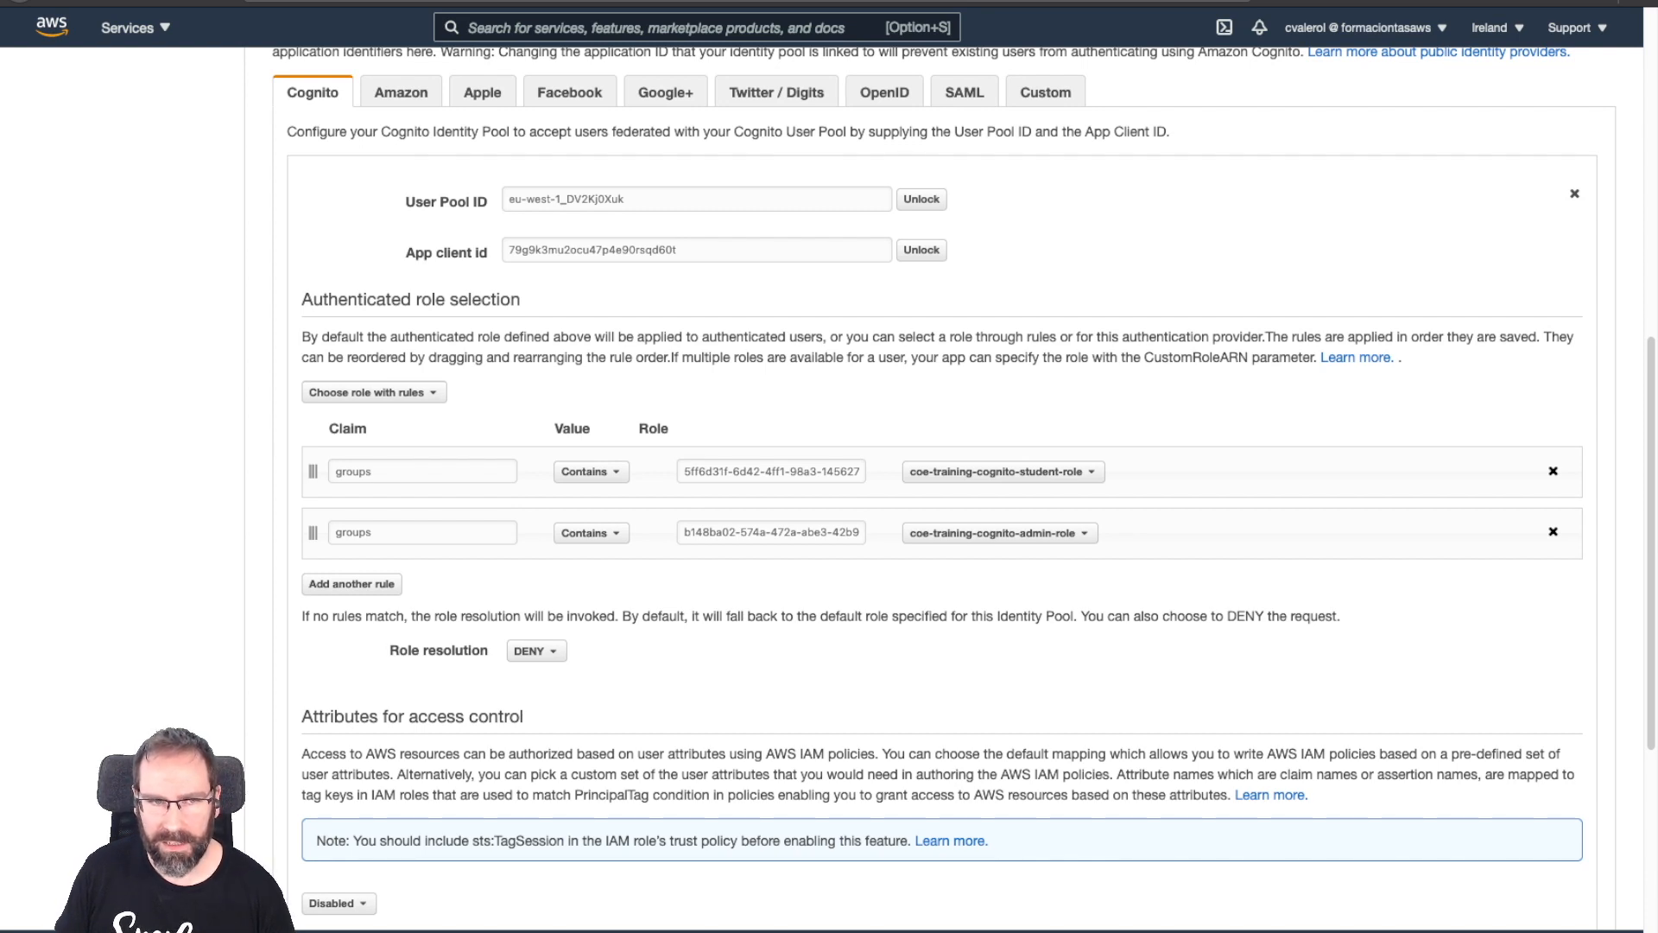
Inspect the first groups-claim rule's match-type options, keeping Contains.
{"action": "key", "text": "Tab"}
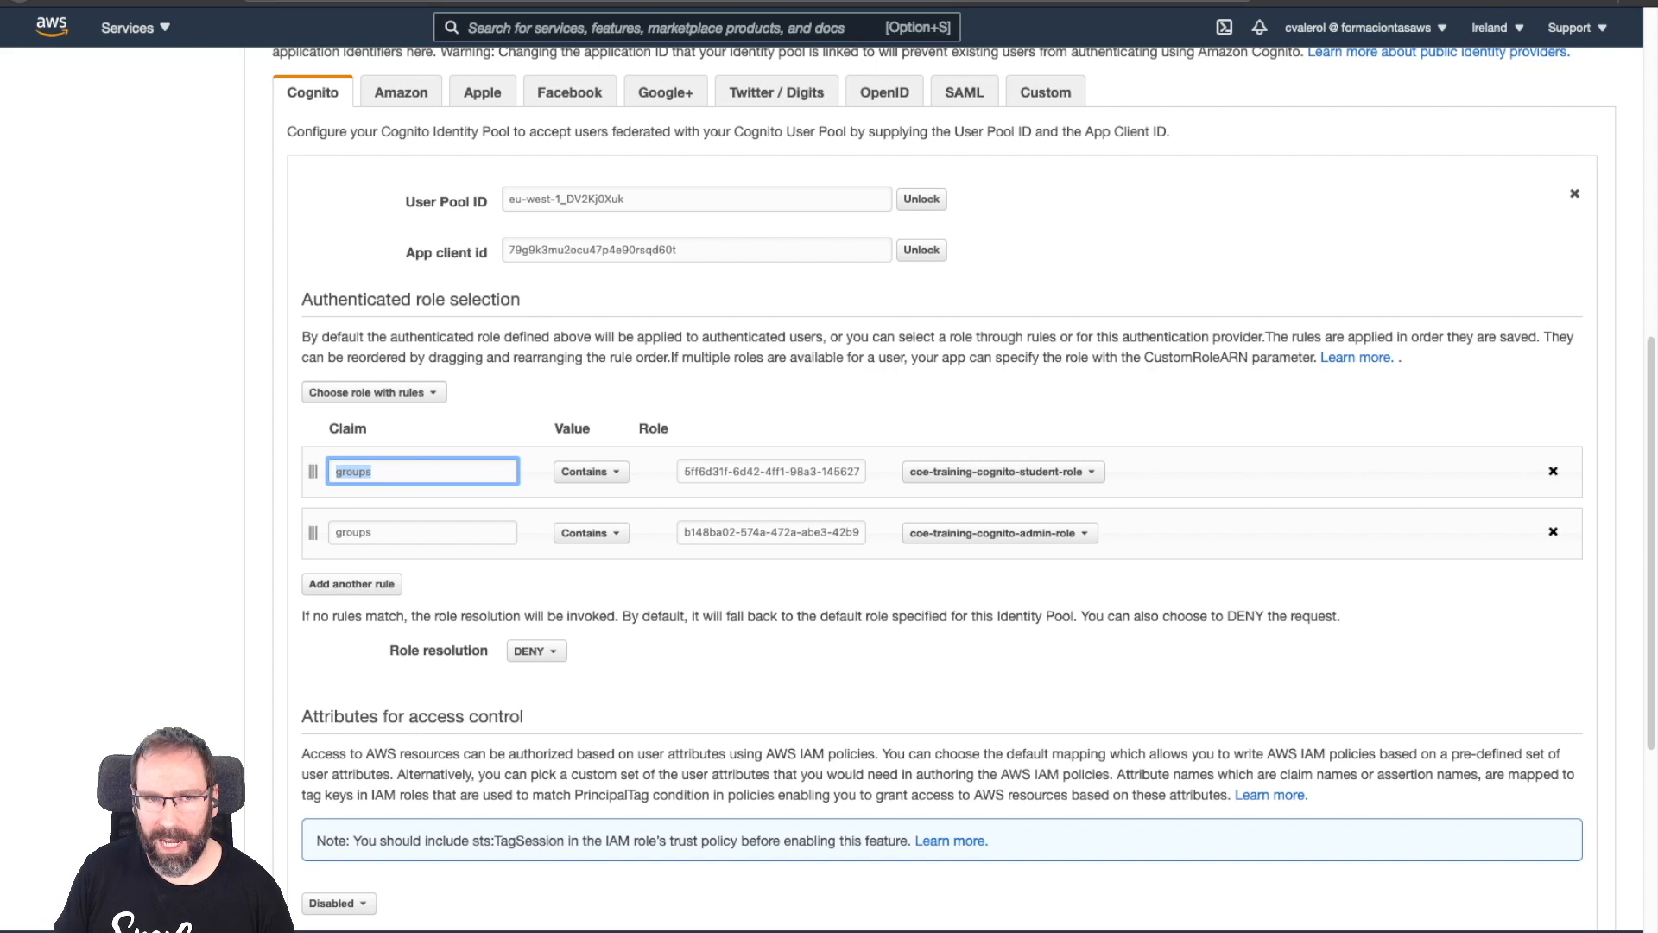
{"action": "key", "text": "Tab"}
{"action": "key", "text": "space"}
{"action": "key", "text": "Down"}
{"action": "key", "text": "Down"}
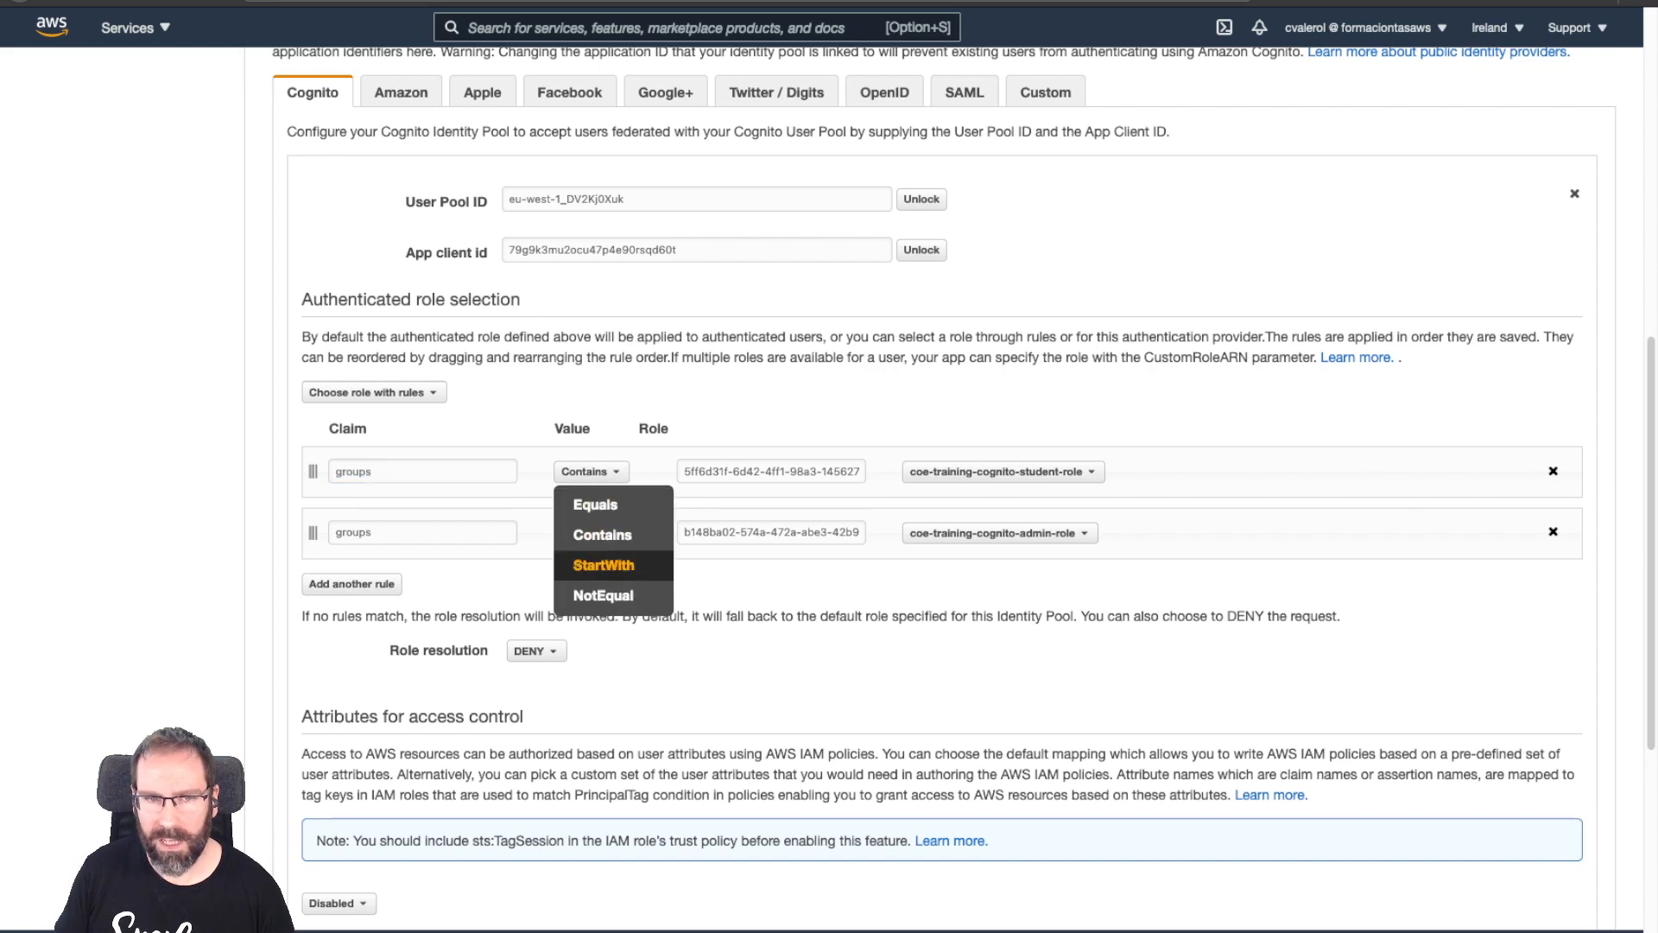
{"action": "key", "text": "Escape"}
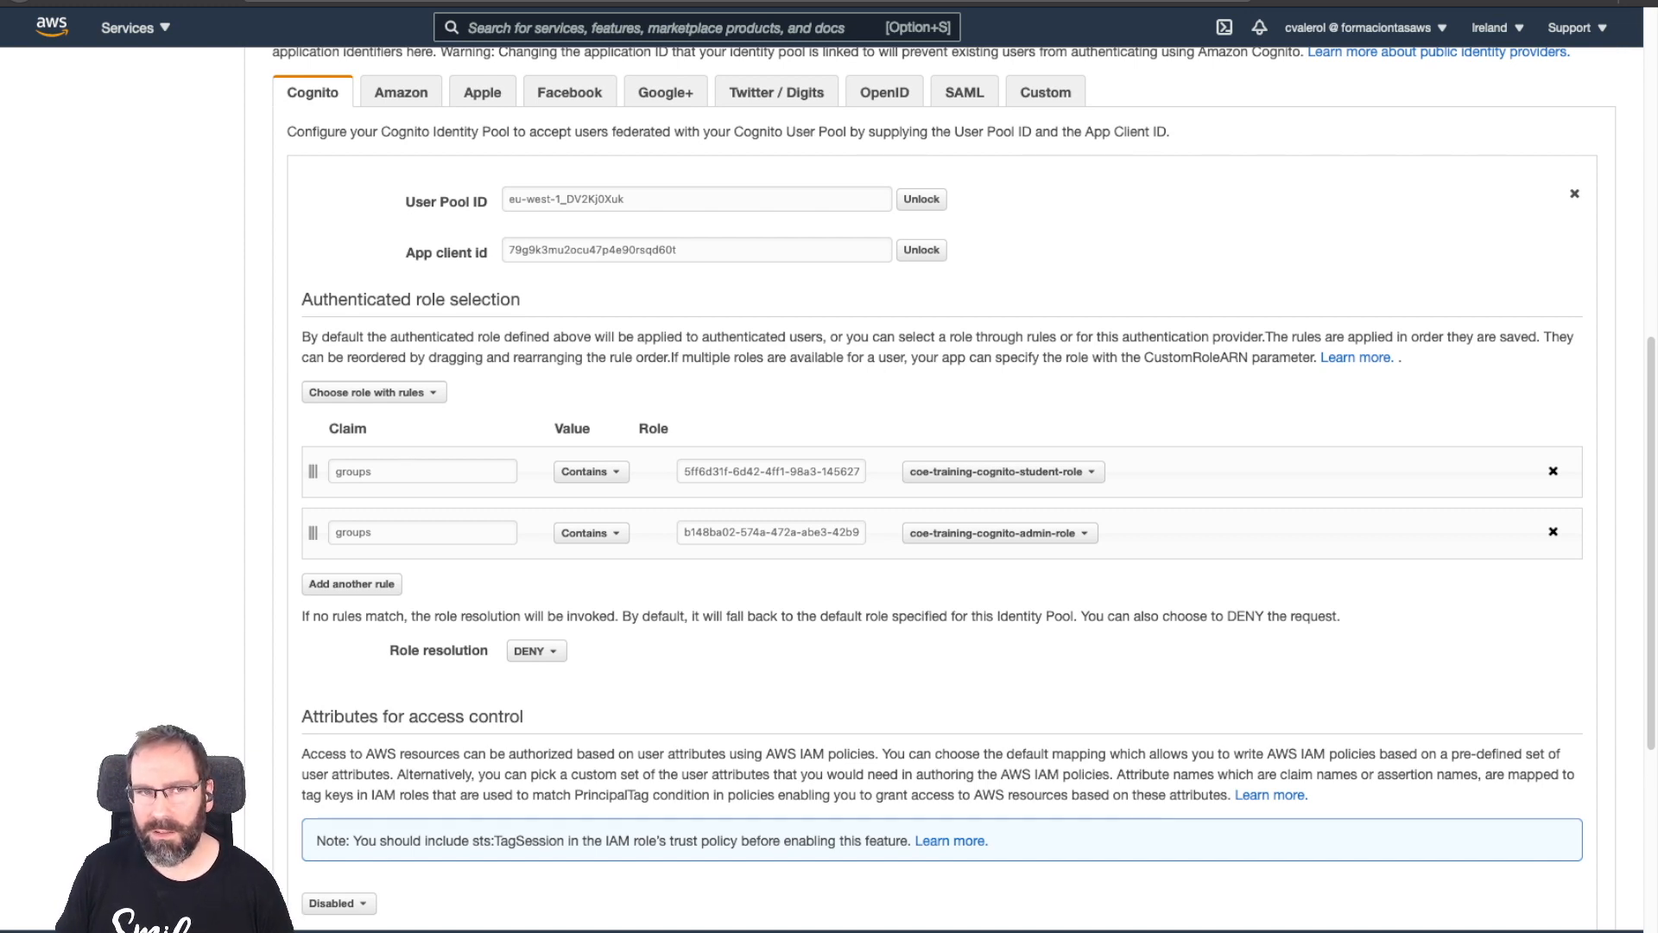
{"action": "left_click", "coordinate": [372, 392]}
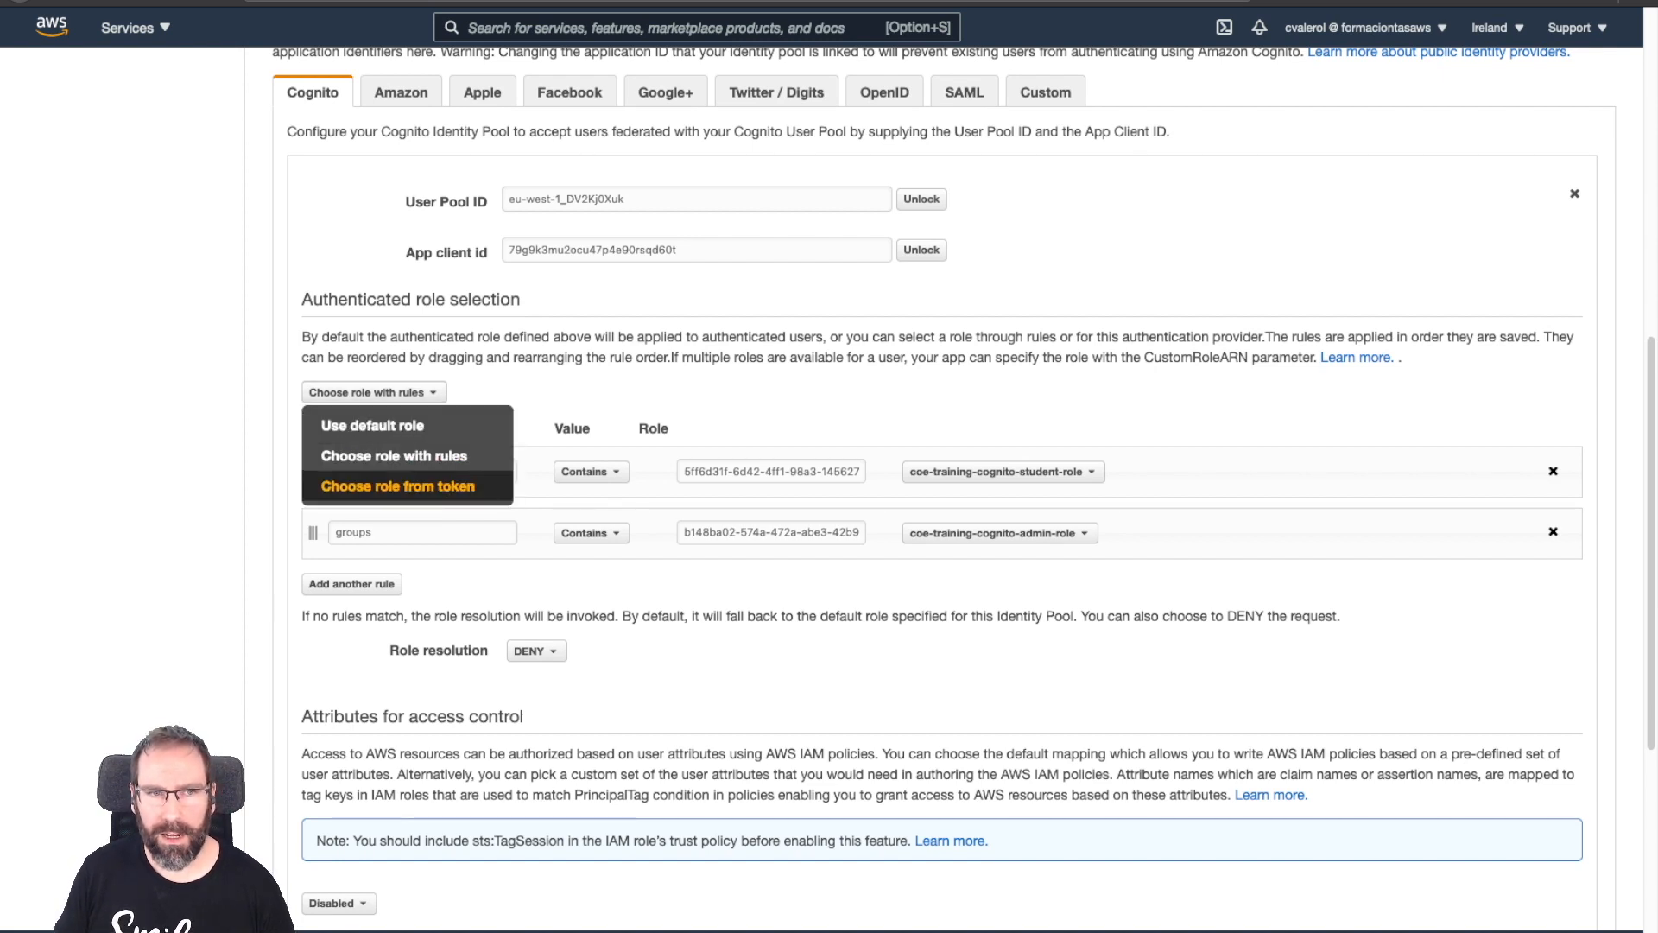
Switch authenticated role selection to Choose role from token, leaving role resolution at DENY.
{"action": "left_click", "coordinate": [398, 486]}
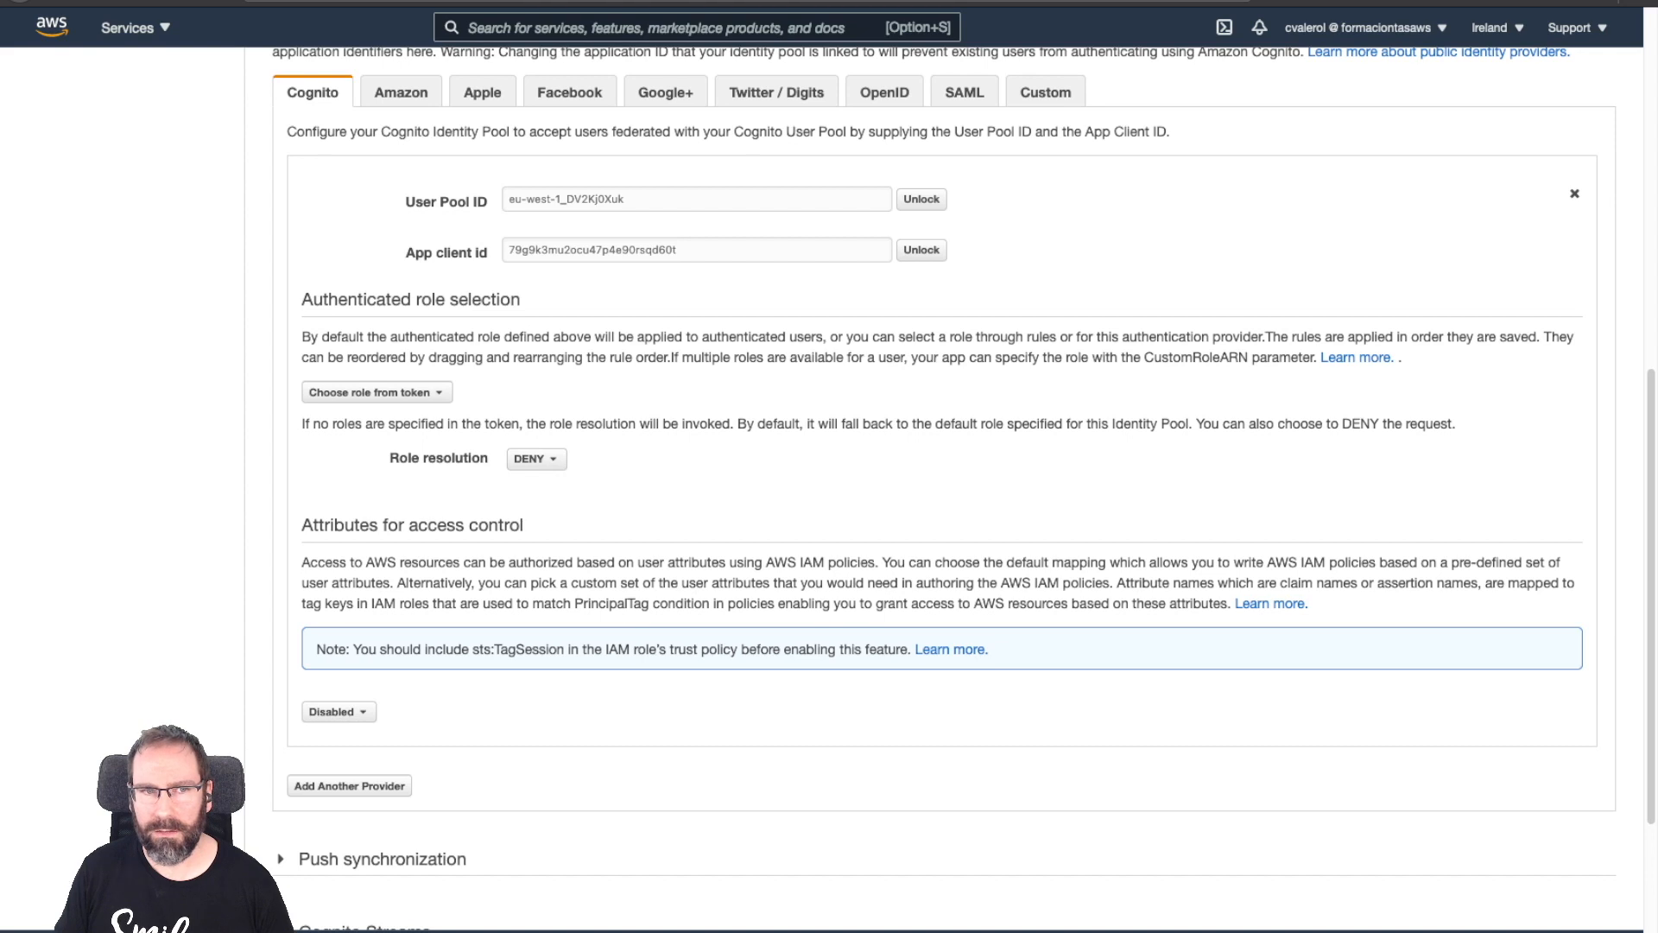
{"action": "left_click", "coordinate": [535, 458]}
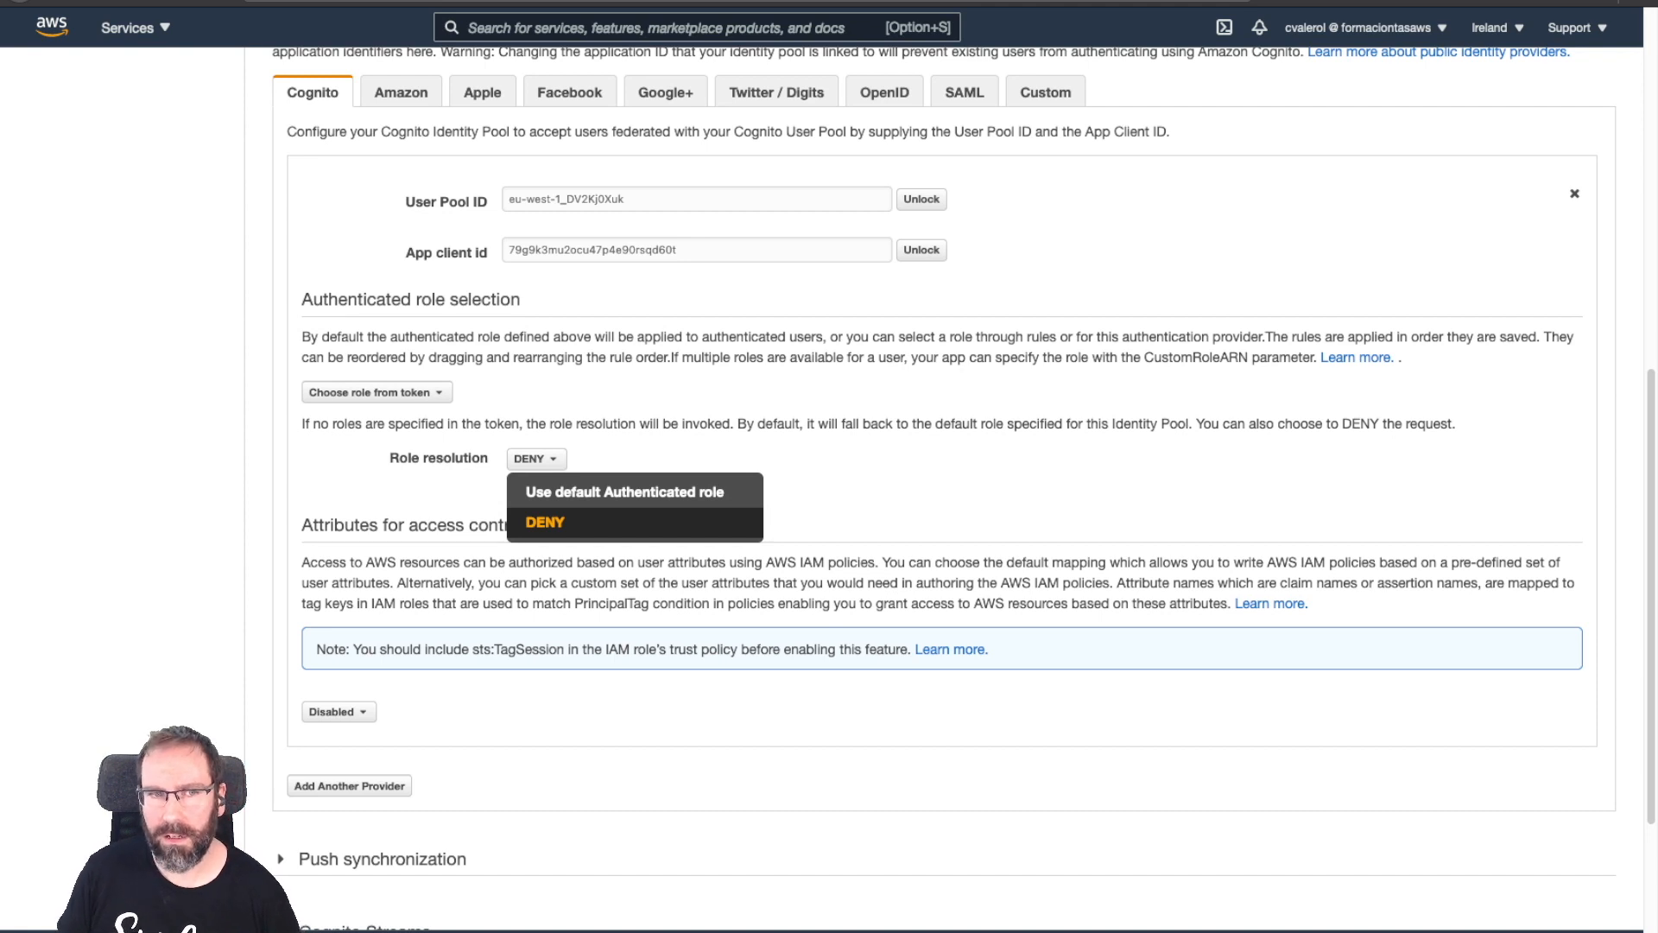
{"action": "left_click", "coordinate": [471, 497]}
{"action": "left_click", "coordinate": [377, 393]}
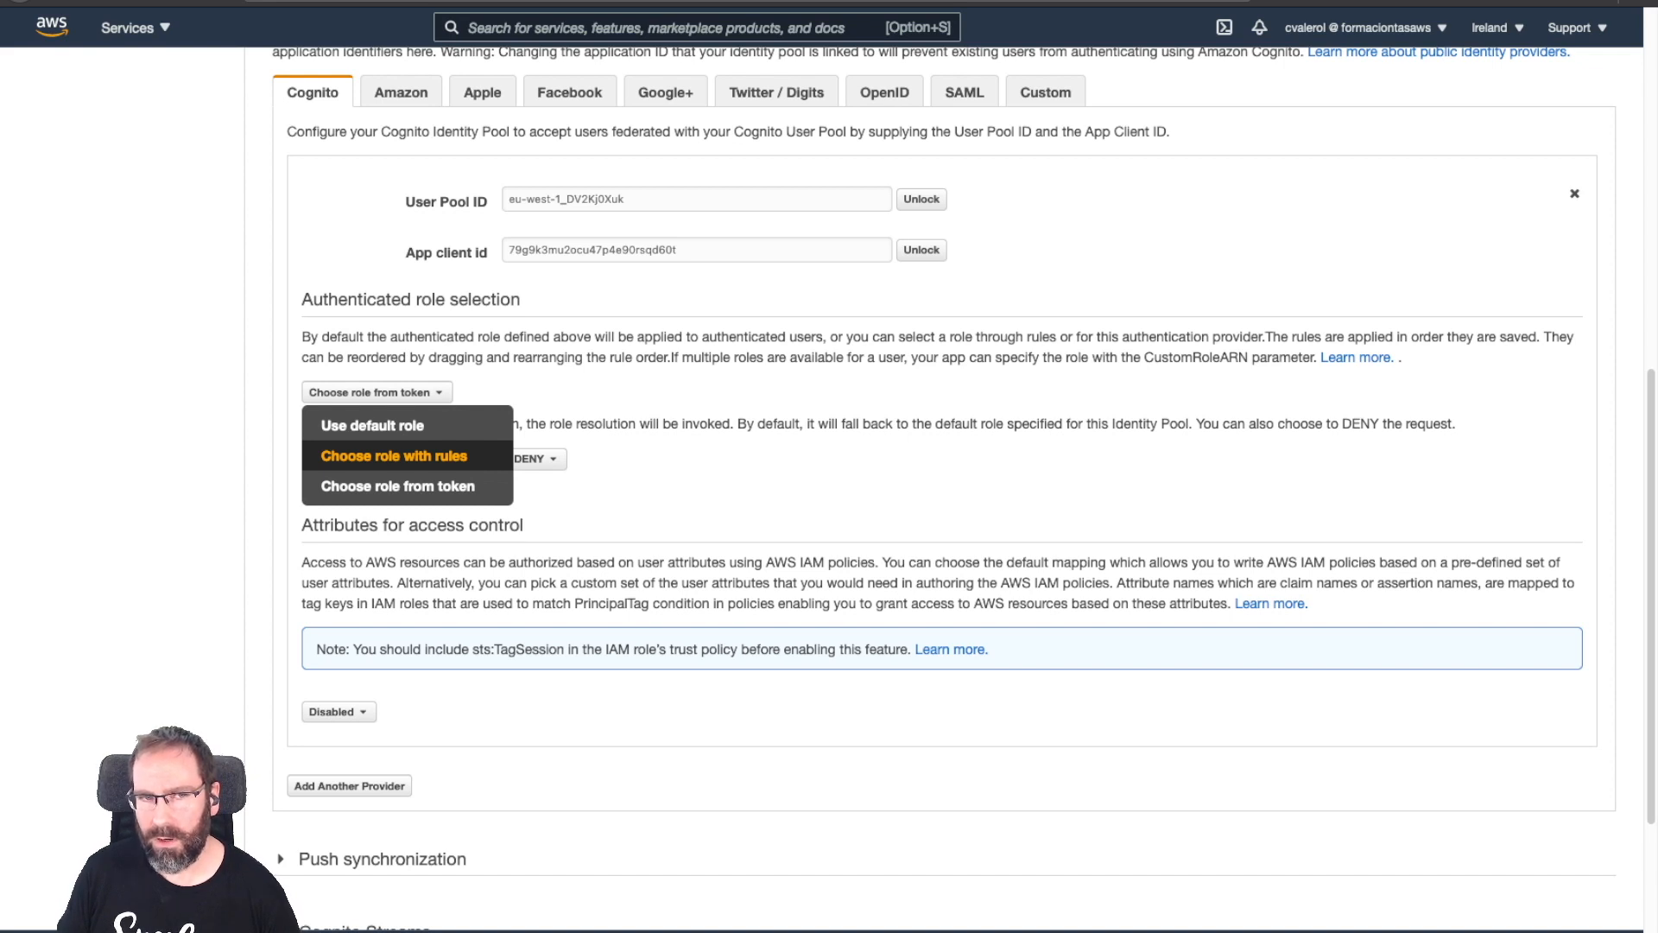
Switch back to Choose role with rules, keeping the student and admin groups-claim rules.
{"action": "left_click", "coordinate": [394, 455]}
{"action": "left_click", "coordinate": [373, 392]}
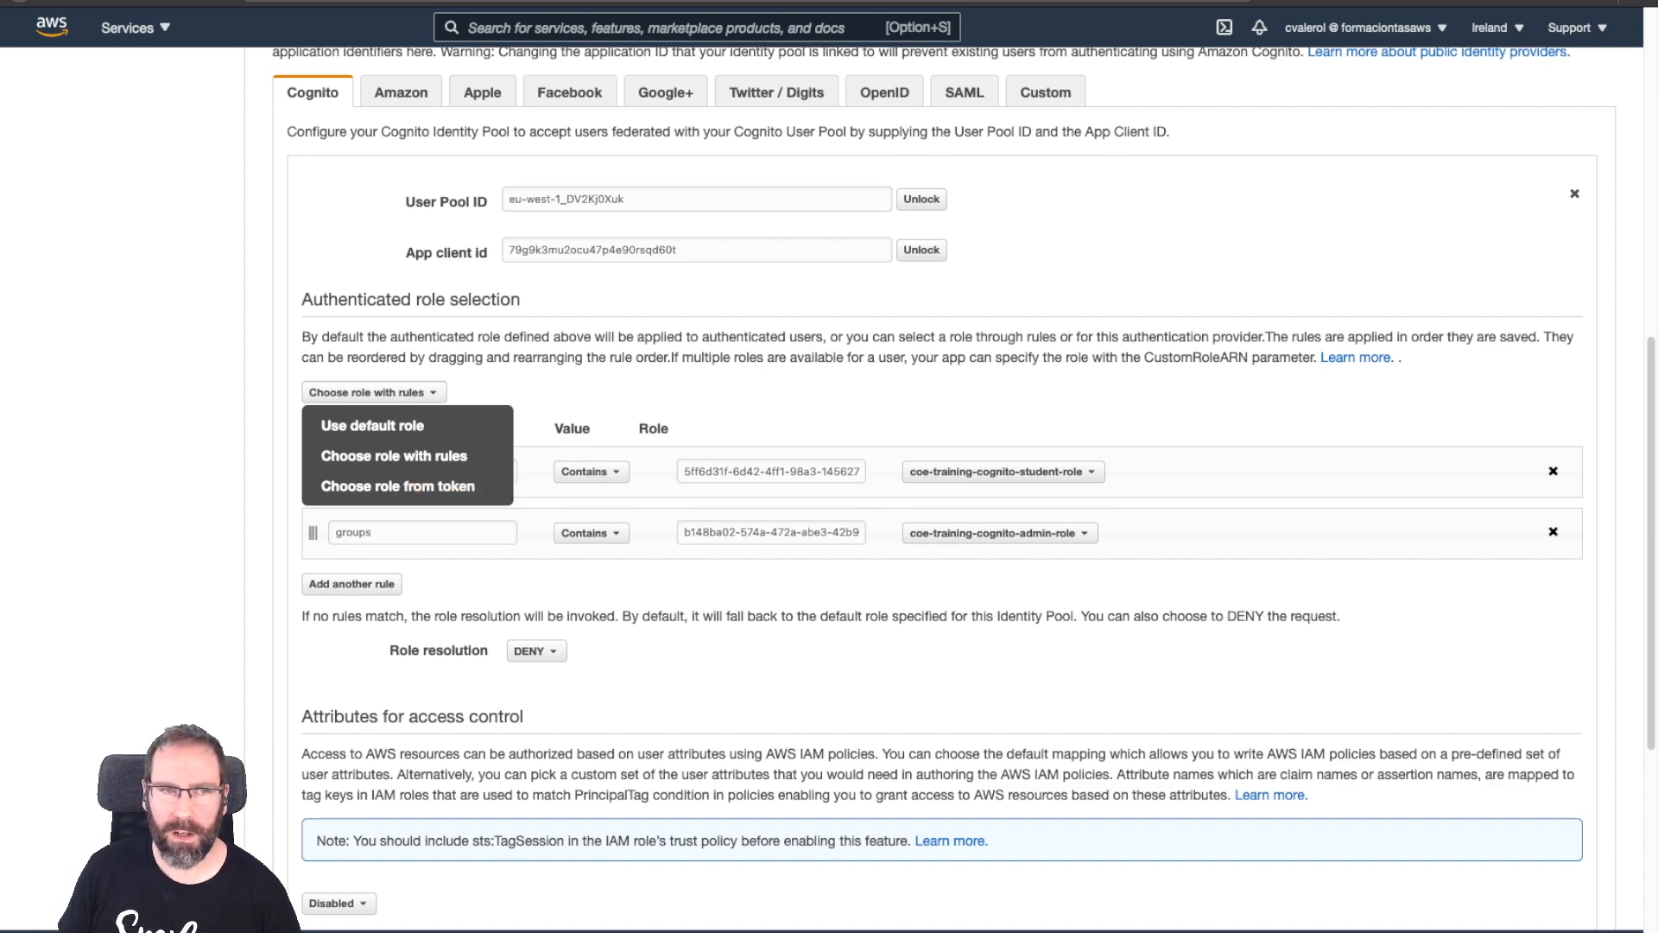
{"action": "left_click", "coordinate": [657, 584]}
{"action": "scroll", "coordinate": [657, 584], "scroll_direction": "up", "scroll_amount": 2}
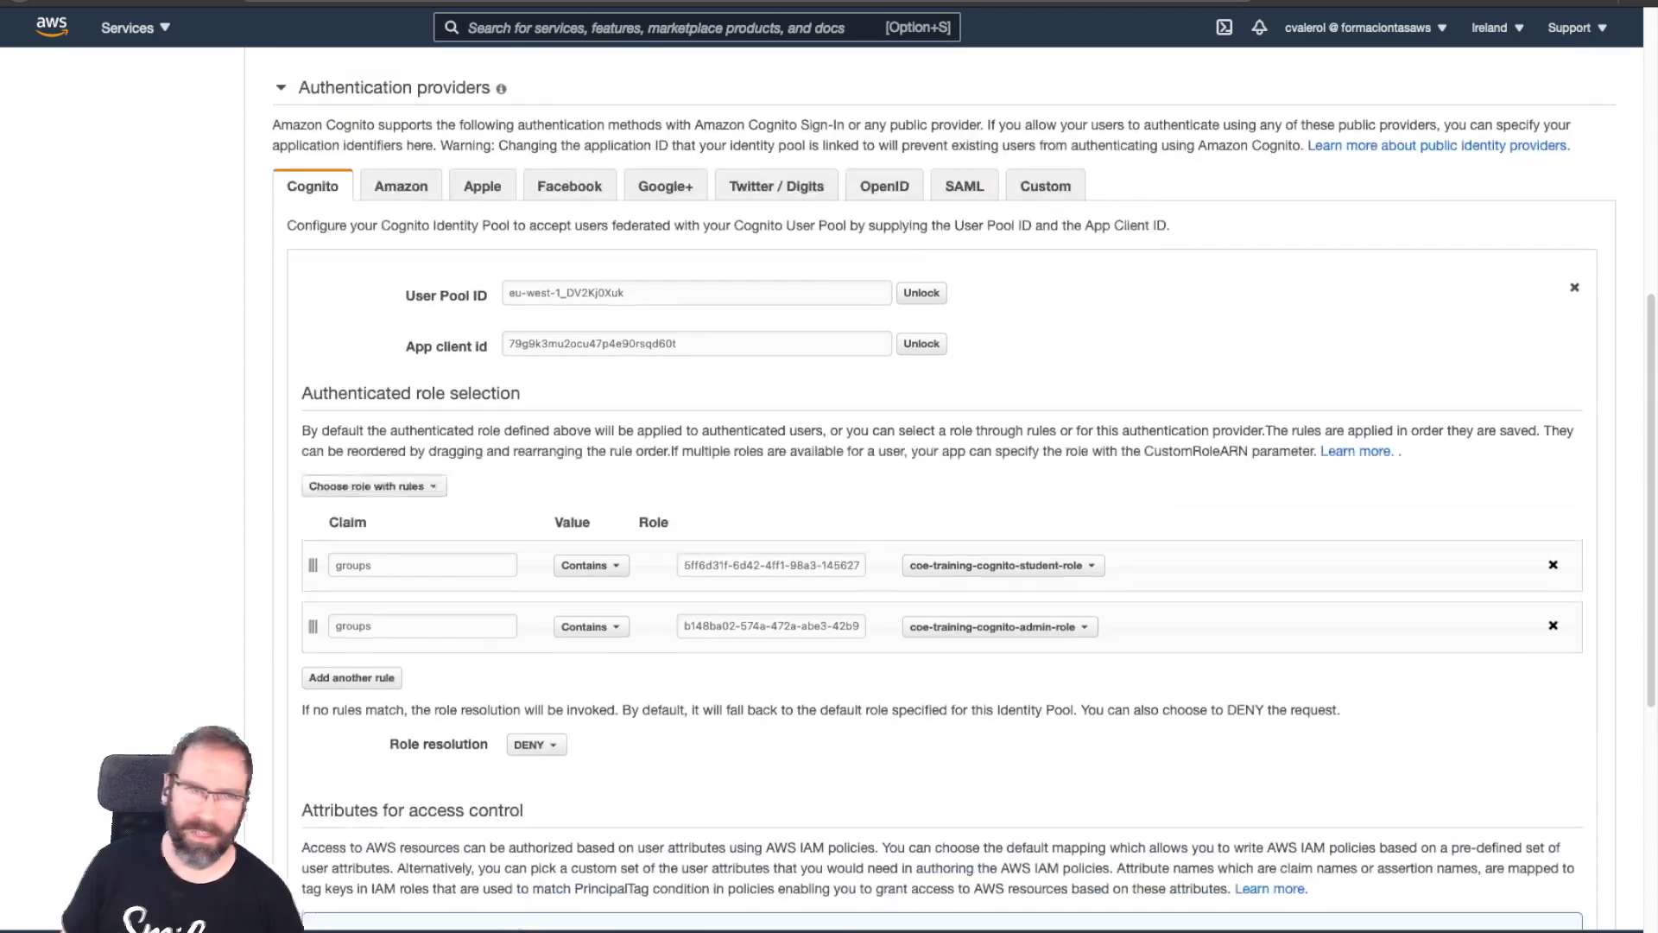
{"action": "scroll", "coordinate": [401, 811], "scroll_direction": "up", "scroll_amount": 7}
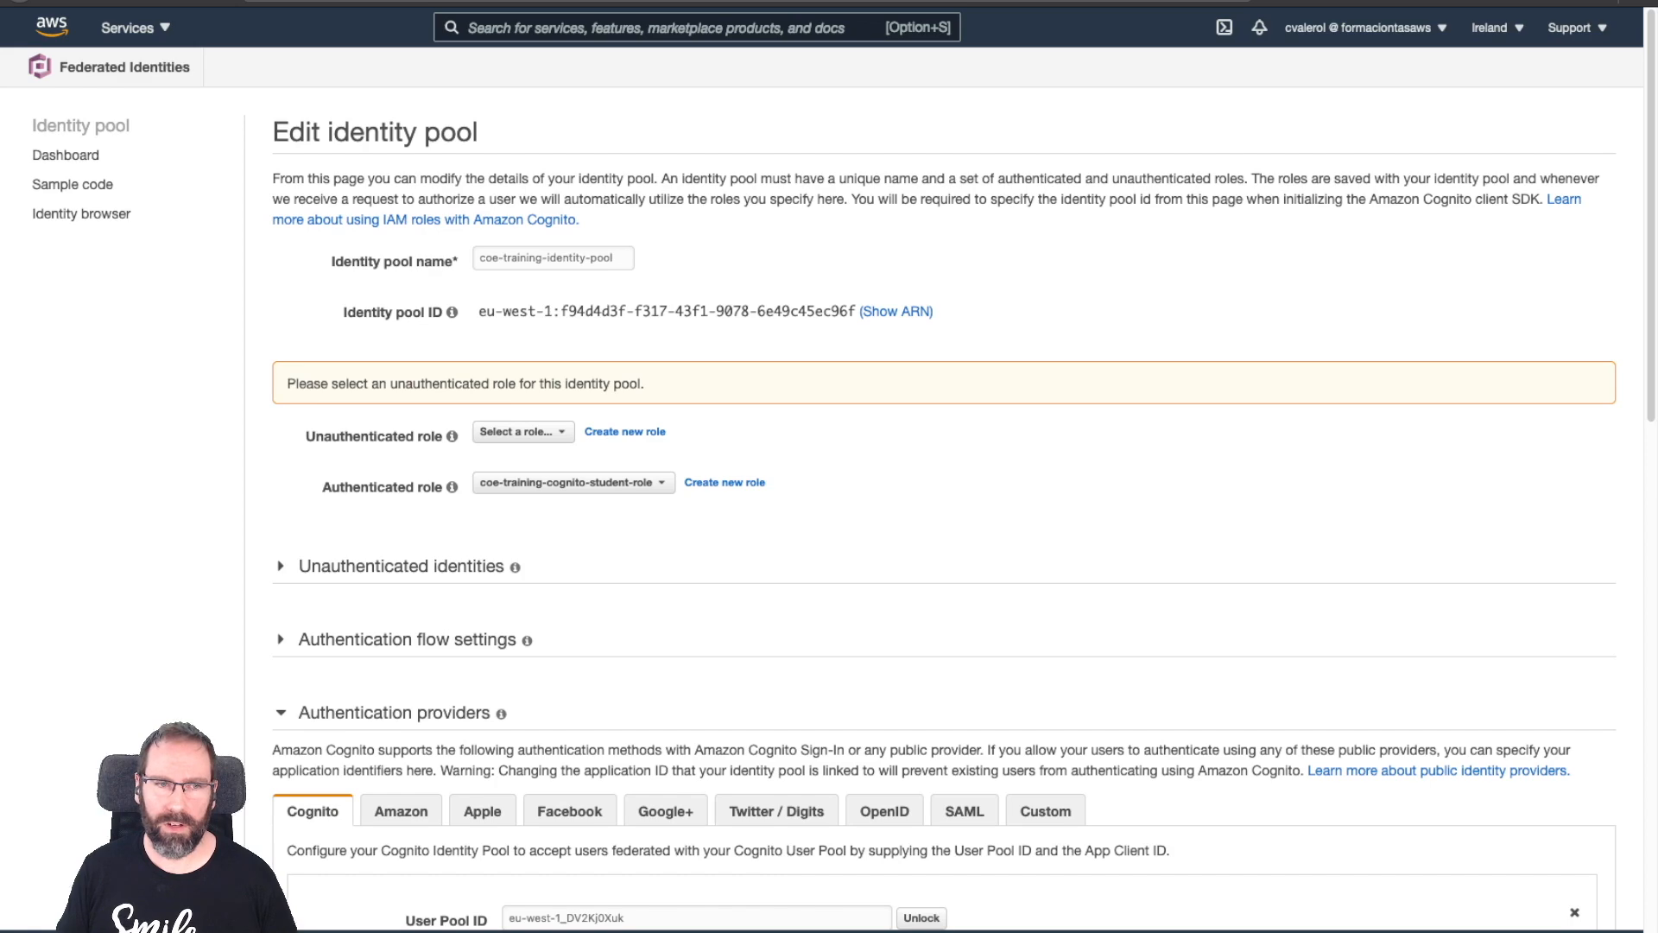
{"action": "scroll", "coordinate": [829, 484], "scroll_direction": "down", "scroll_amount": 1}
{"action": "scroll", "coordinate": [829, 484], "scroll_direction": "down", "scroll_amount": 3}
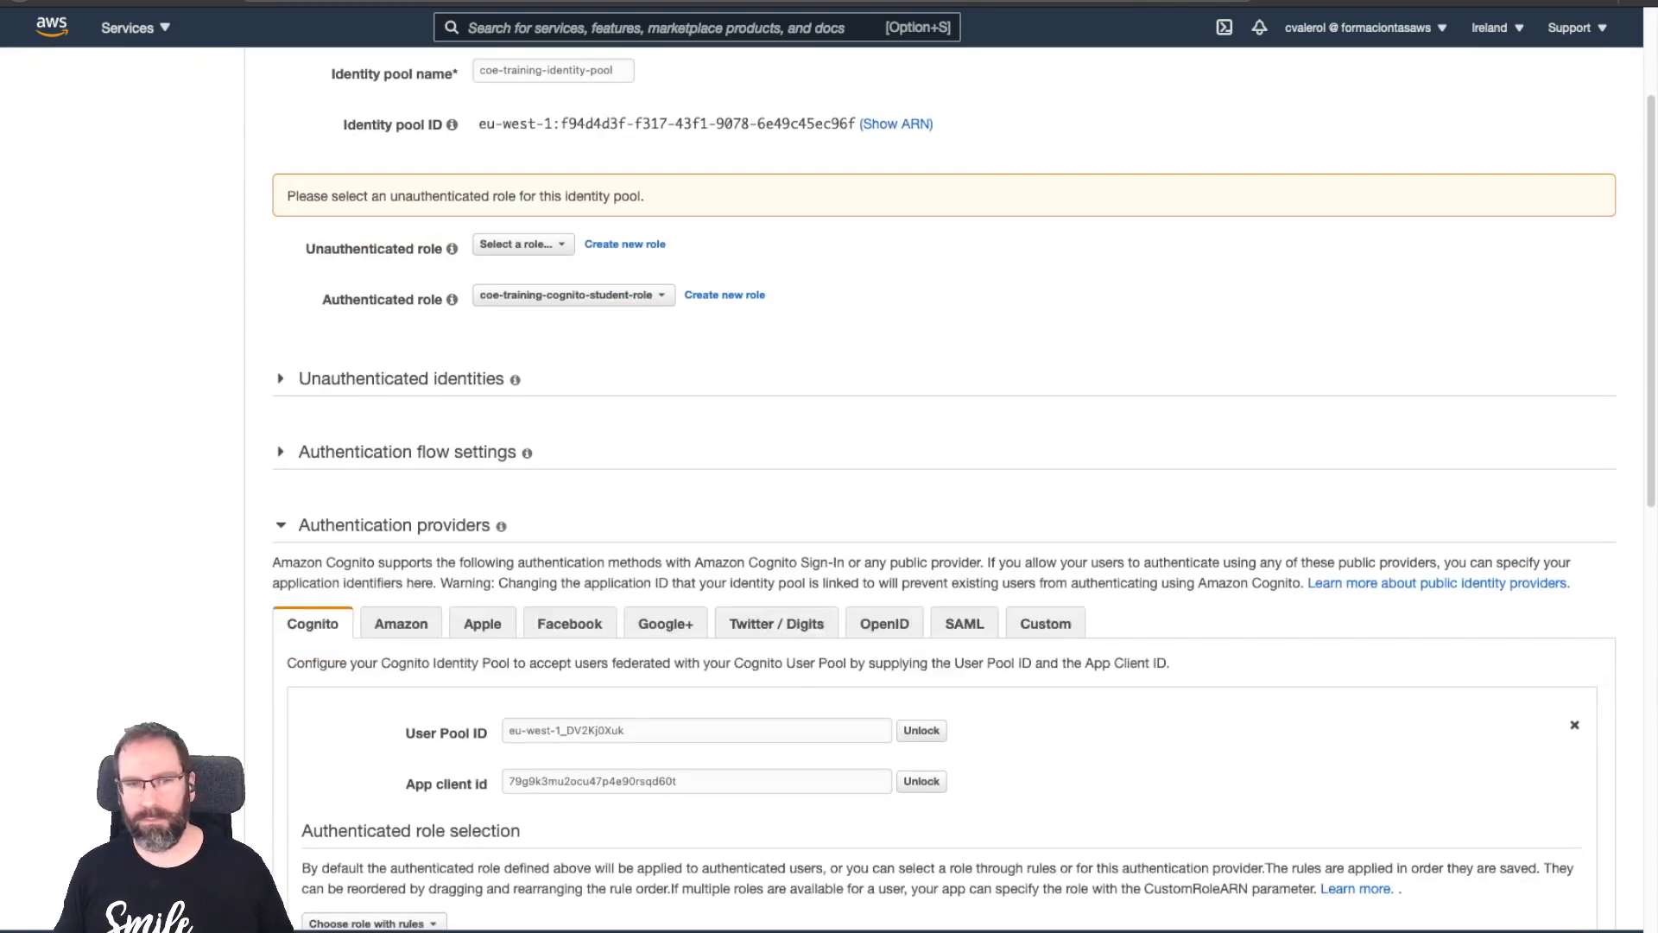